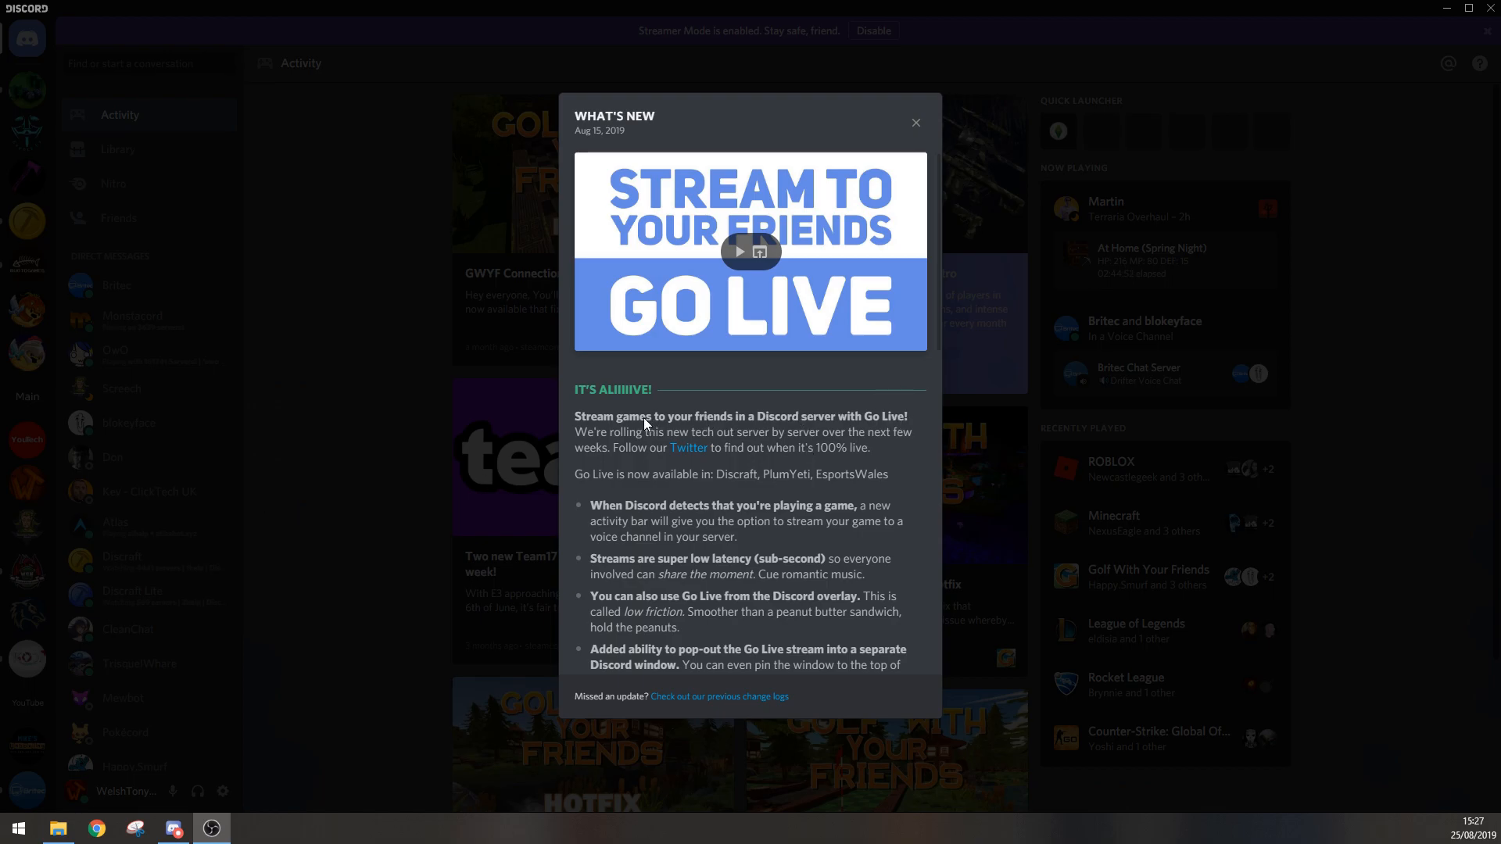
# Step: Dismiss the What's New notes and start creating a new server
pyautogui.click(917, 125)
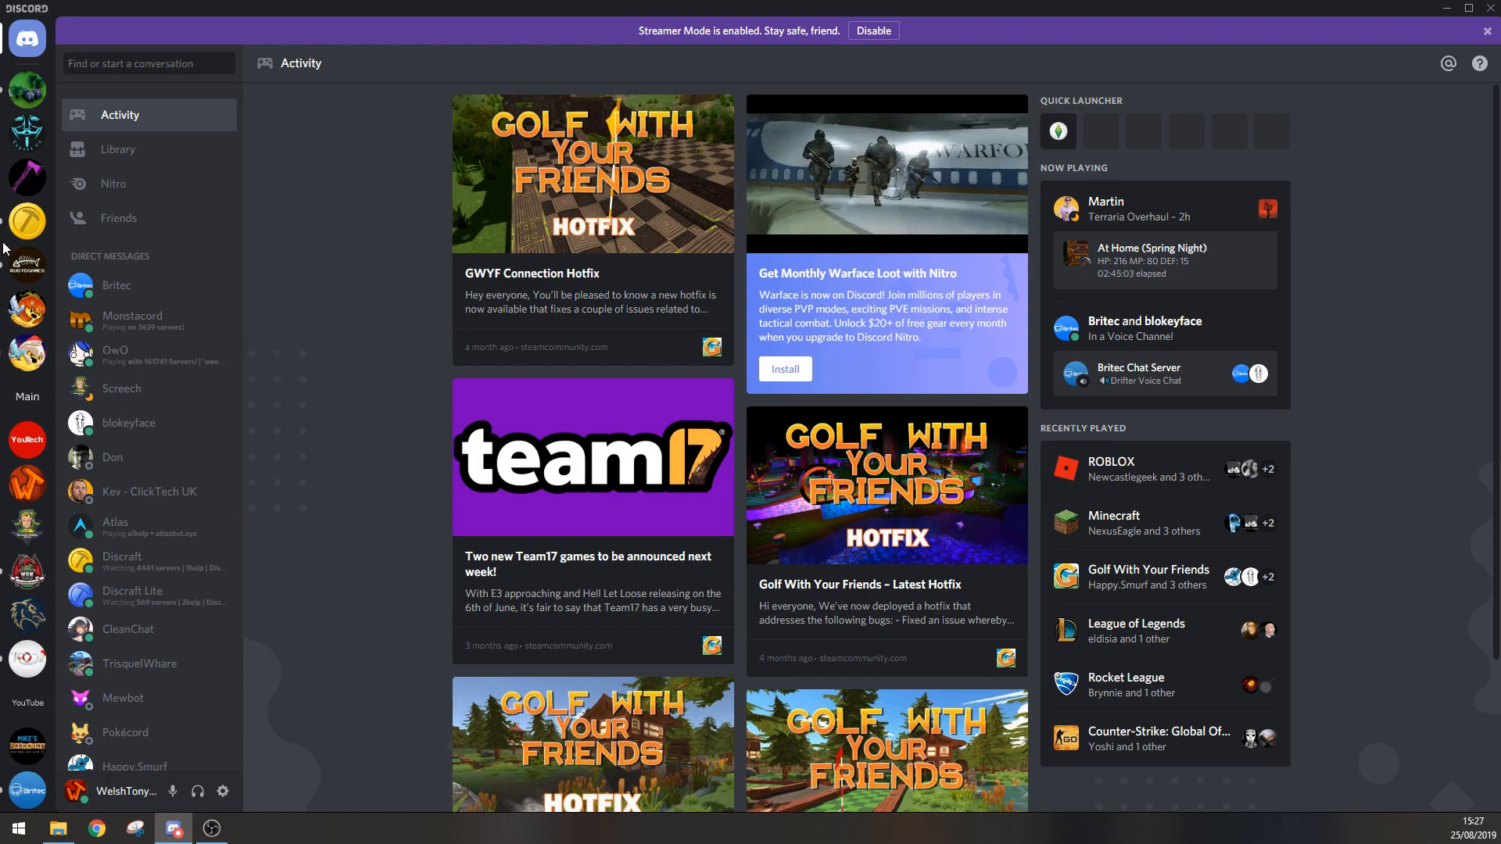
pyautogui.scroll(-9, 24, 247)
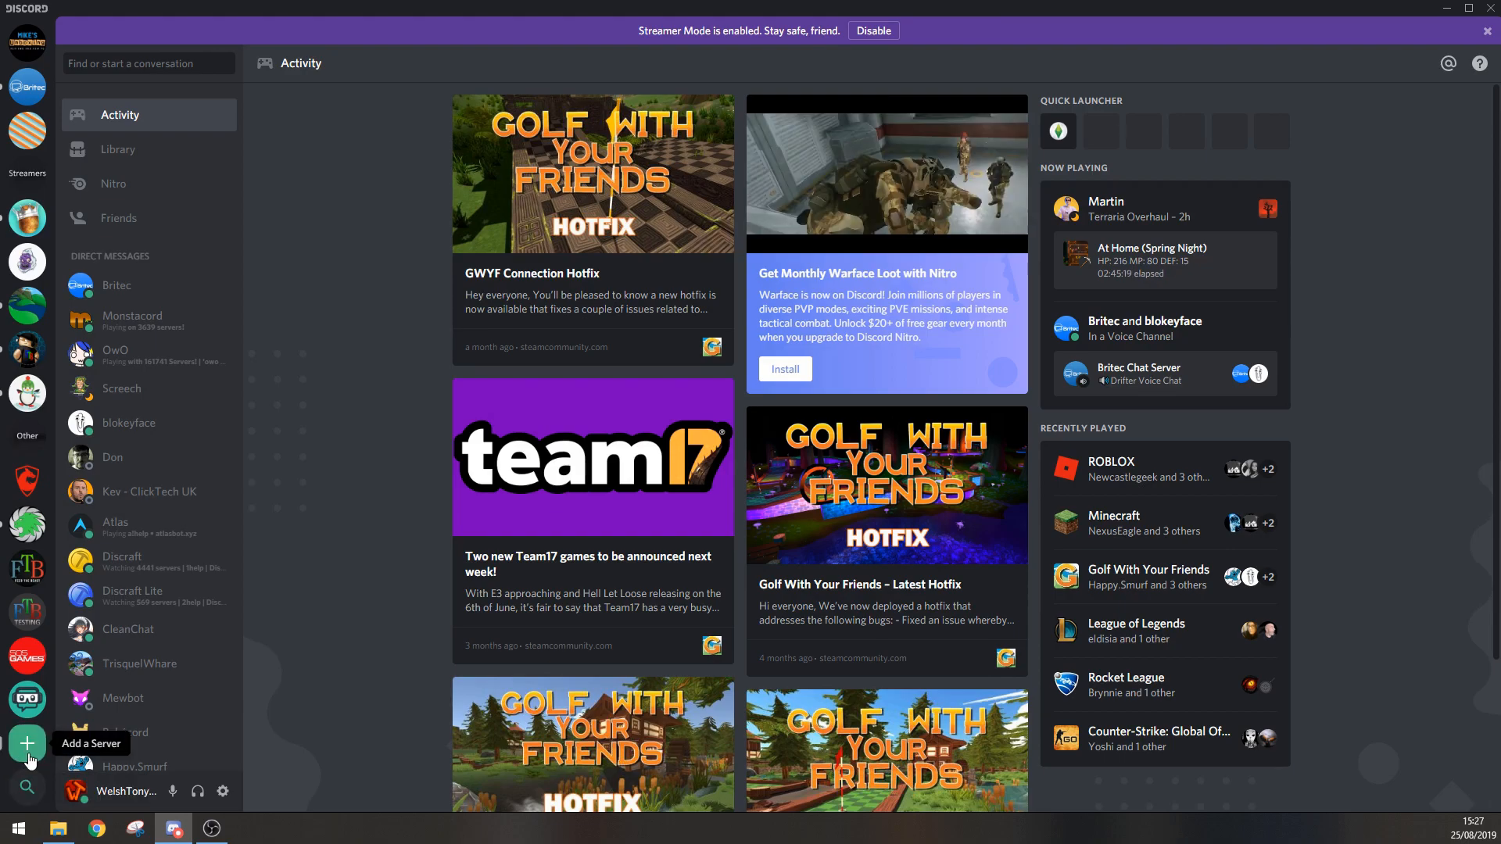
pyautogui.scroll(10, 31, 86)
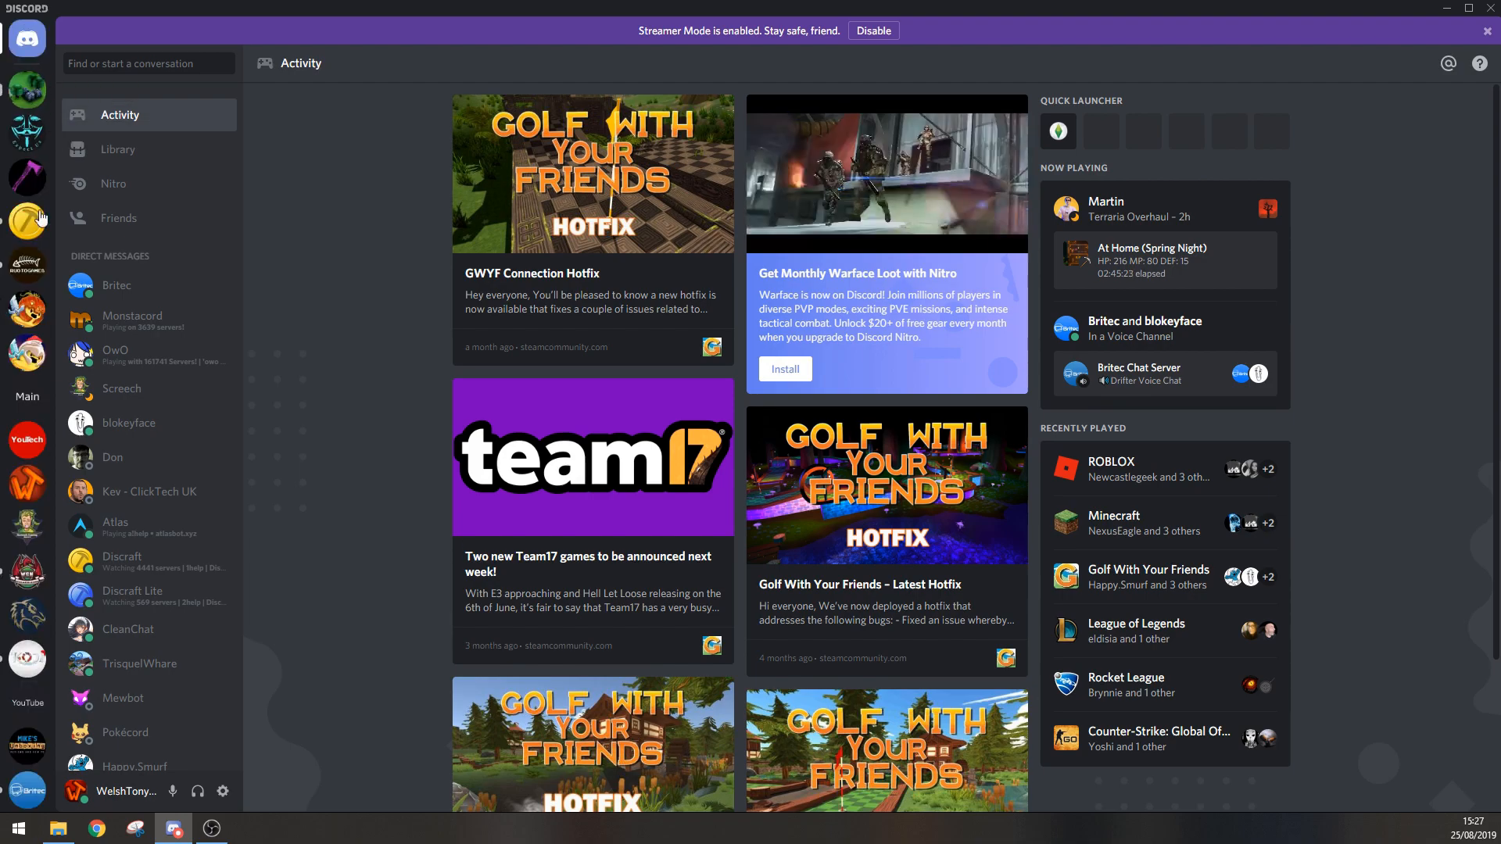
pyautogui.scroll(-10, 23, 548)
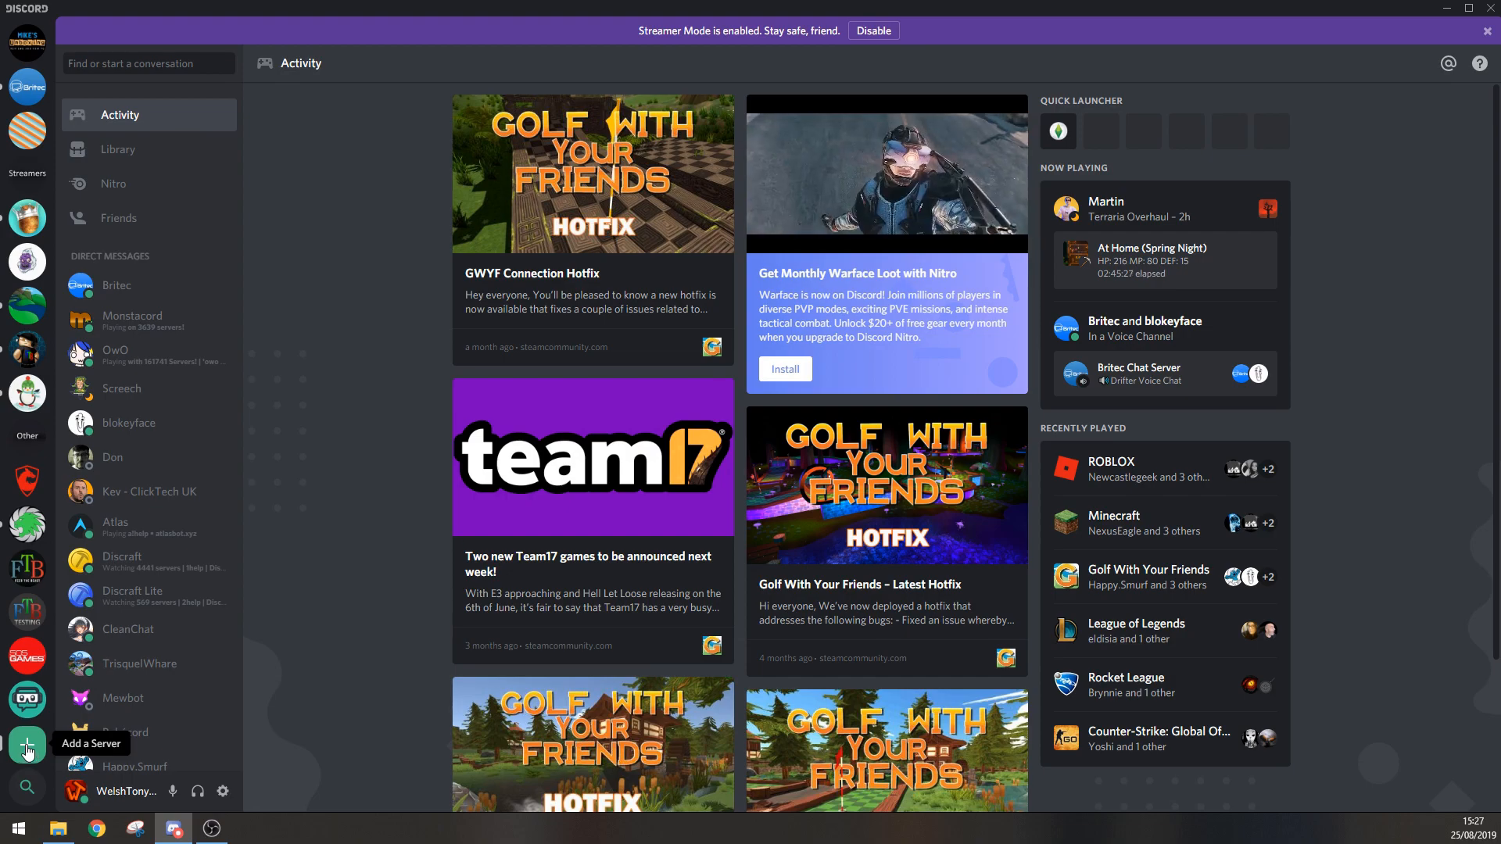
pyautogui.click(27, 746)
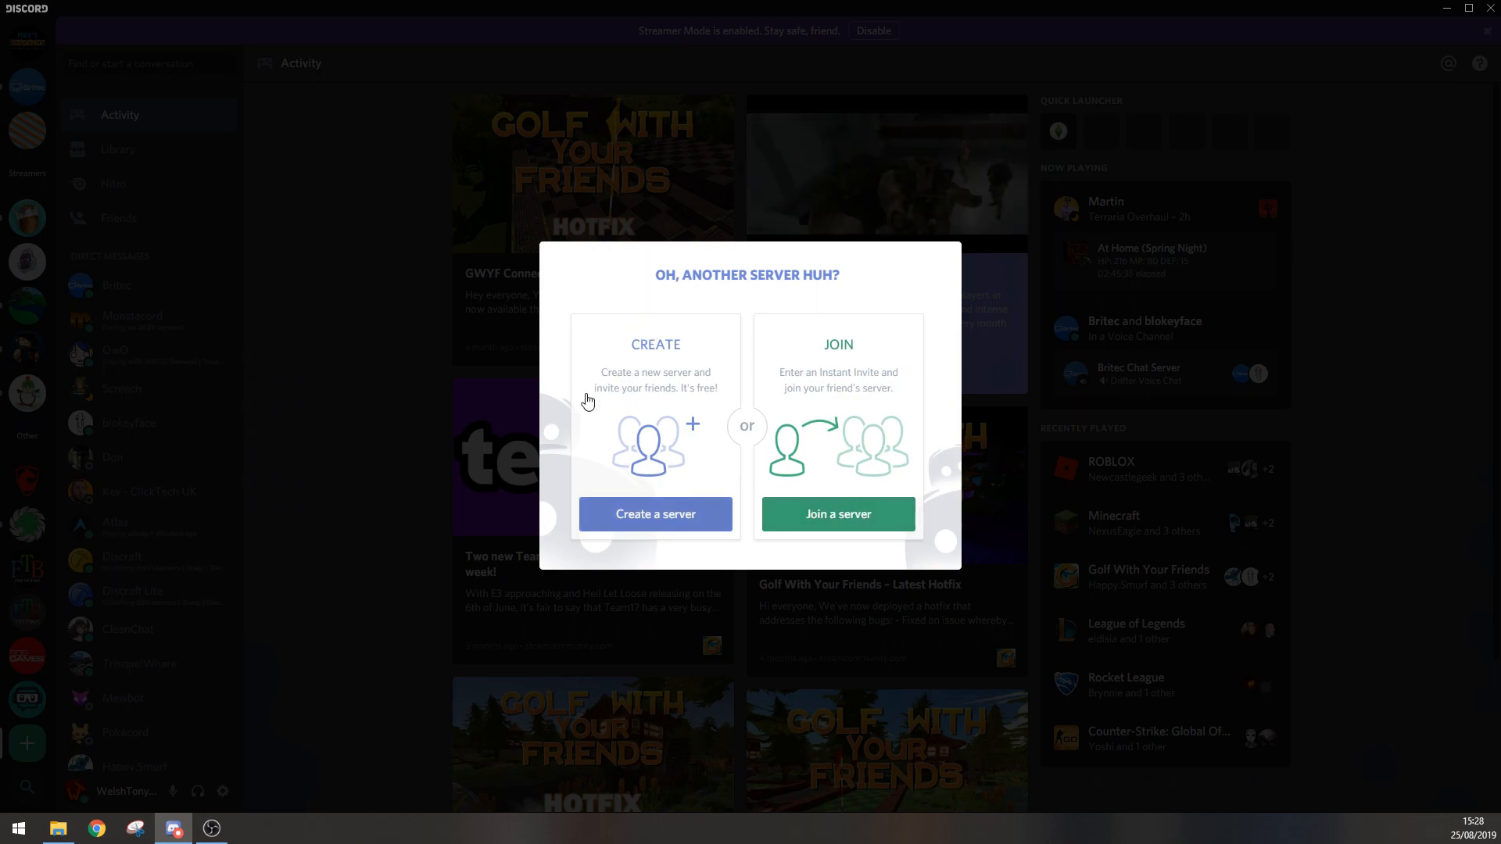
pyautogui.click(646, 515)
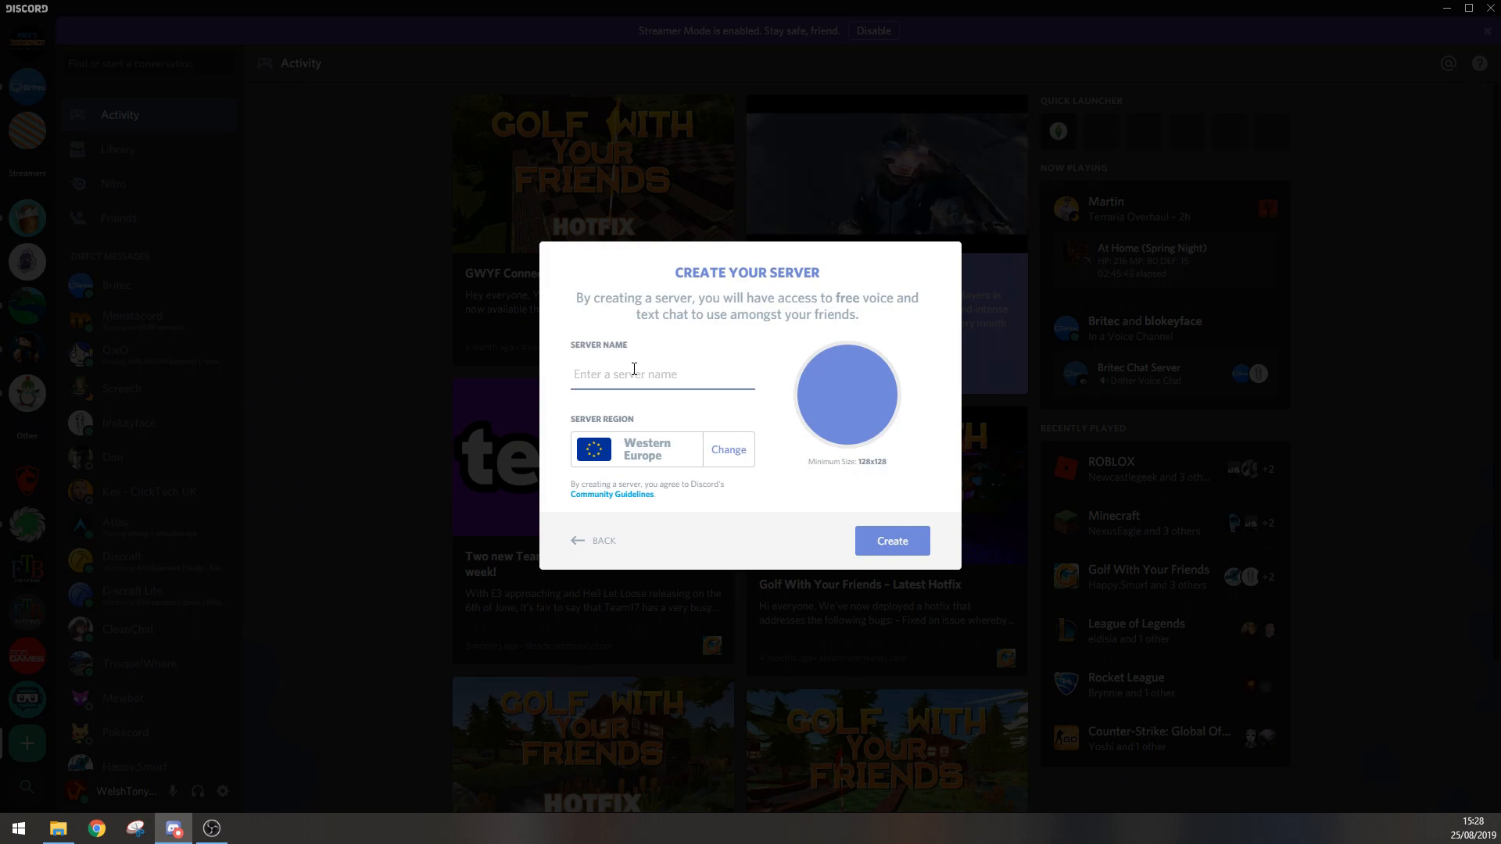
# Step: Name the new server "wt1 youtube"
pyautogui.write('wt1')
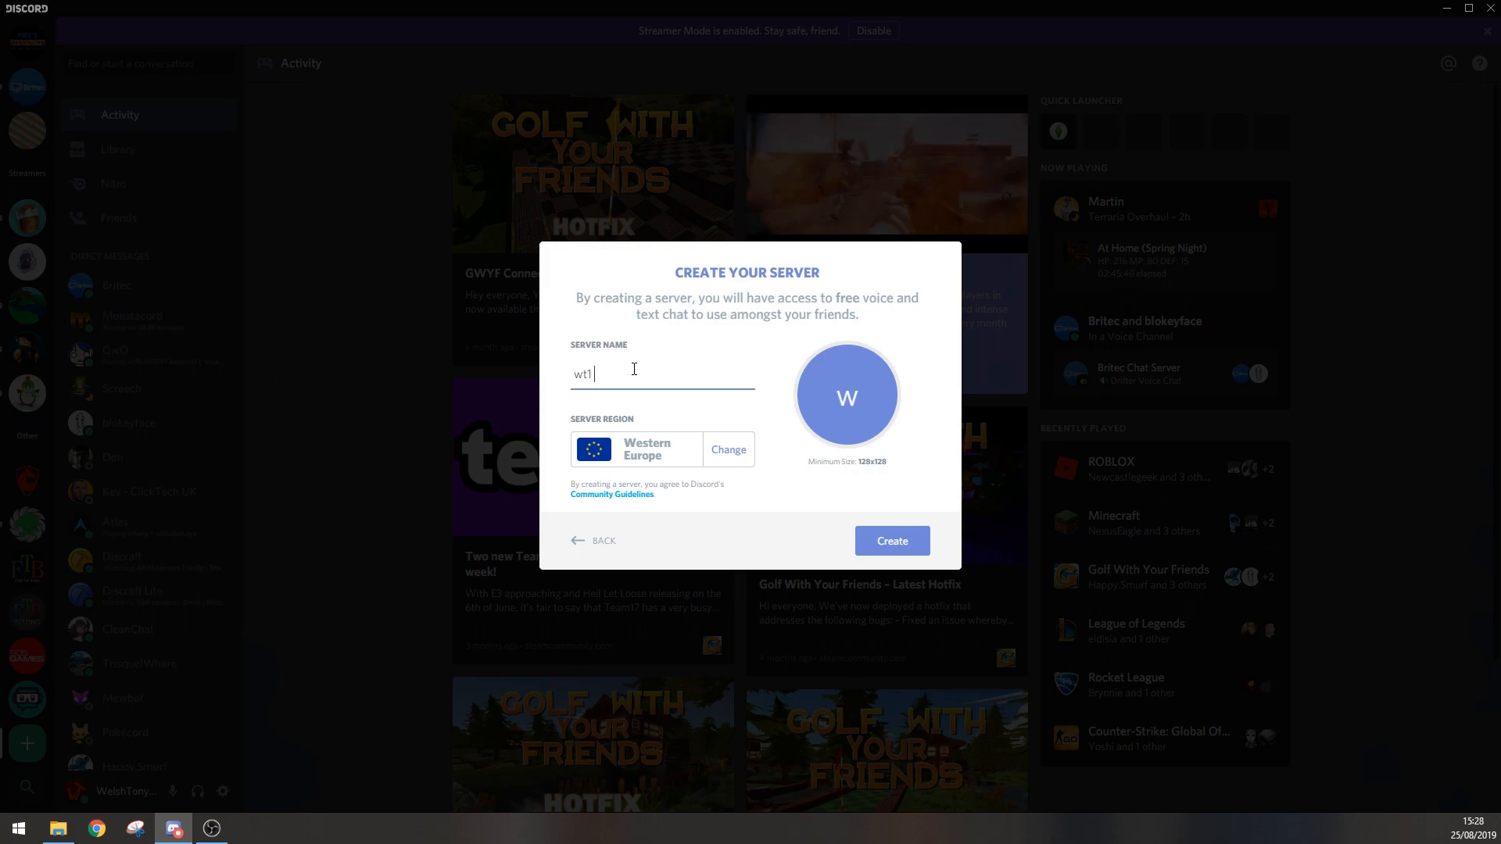
pyautogui.write(' test')
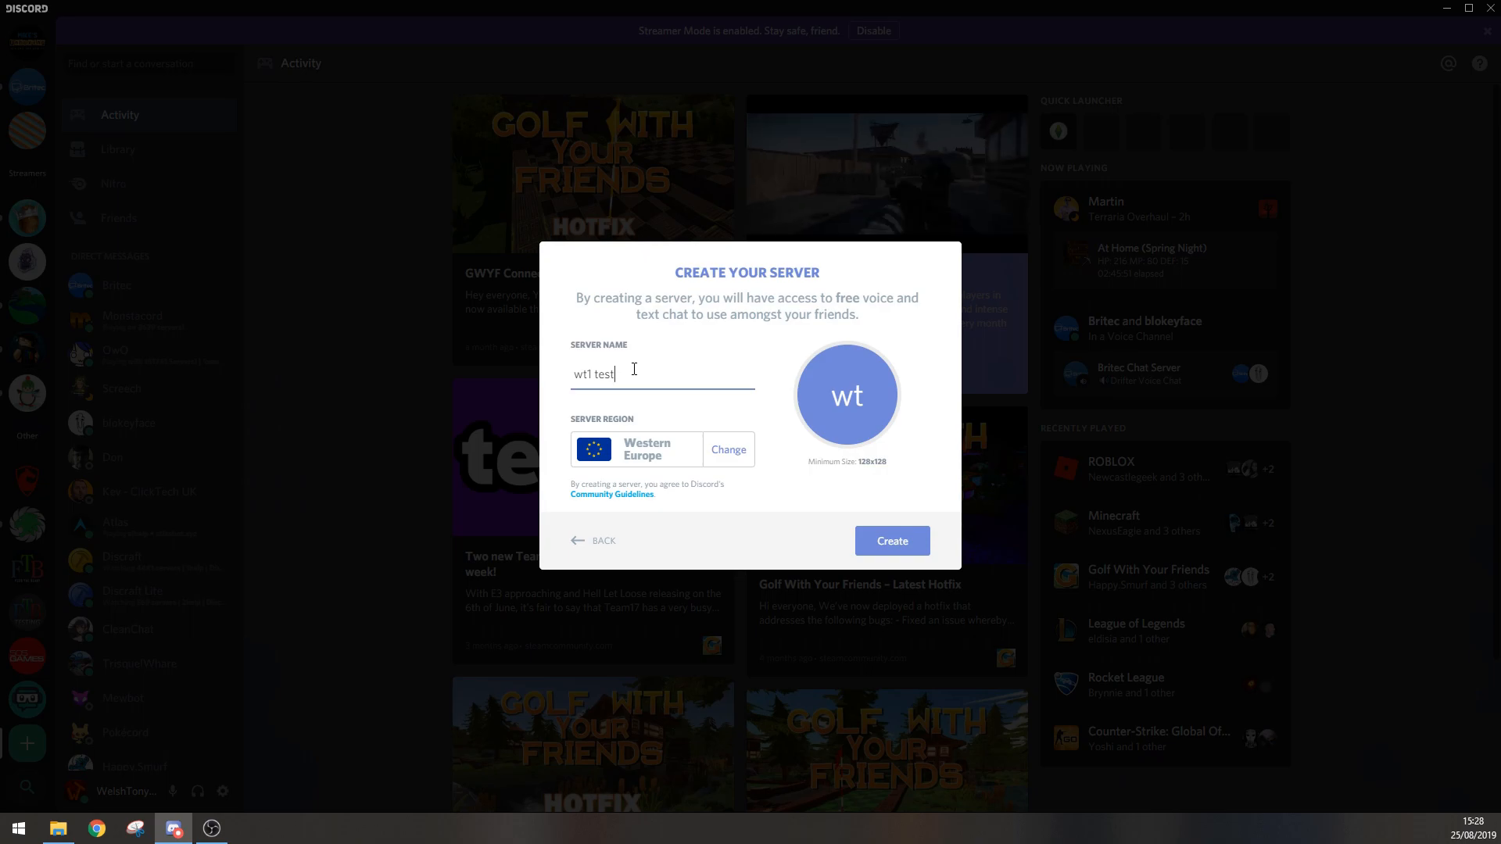
pyautogui.press('BackSpace')
pyautogui.press('BackSpace')
pyautogui.press('BackSpace')
pyautogui.press('BackSpace')
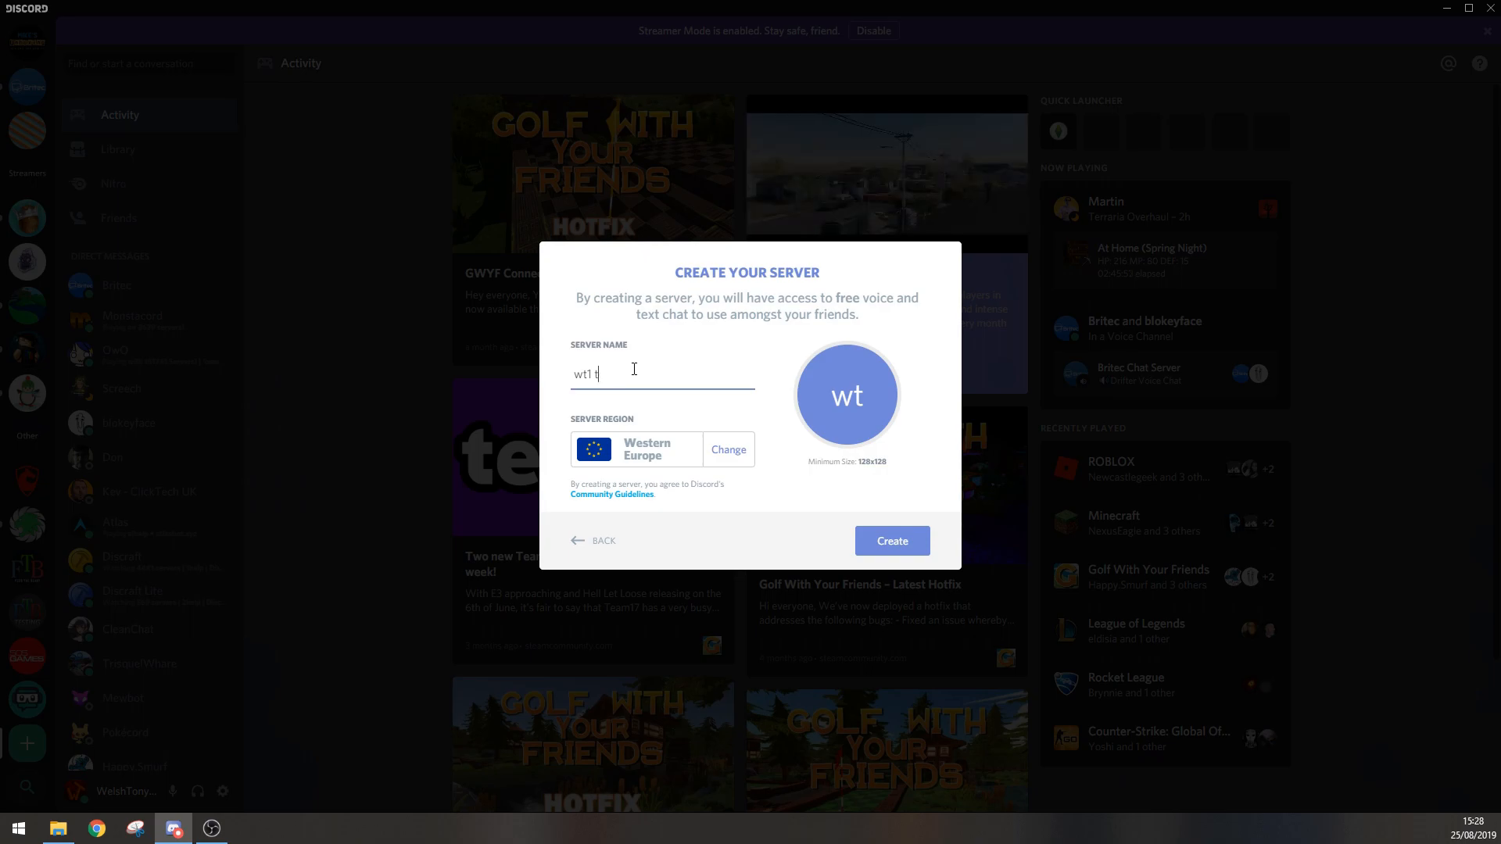
pyautogui.write('you')
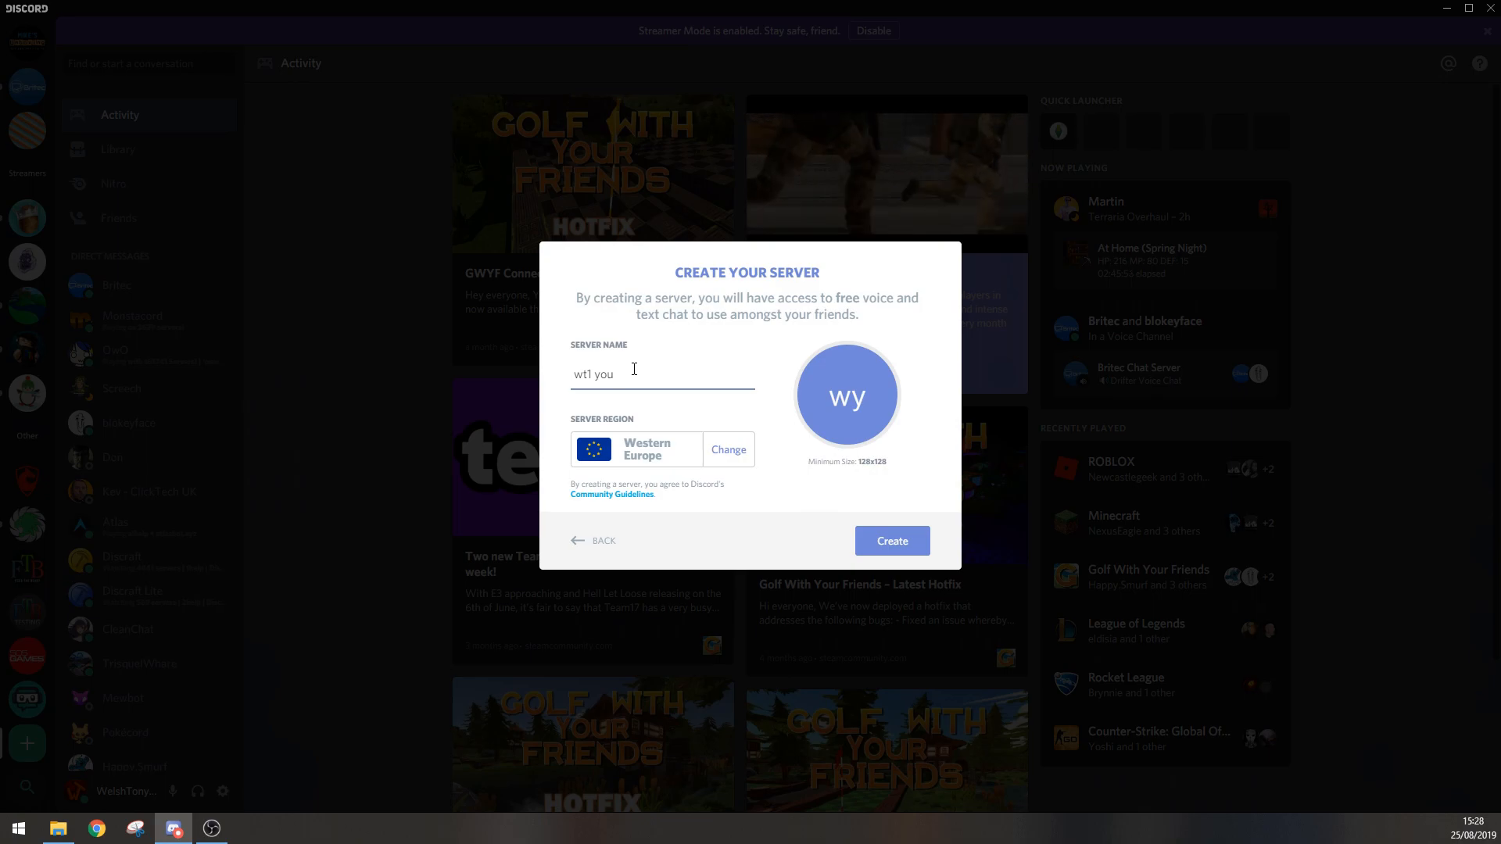
pyautogui.write('tube')
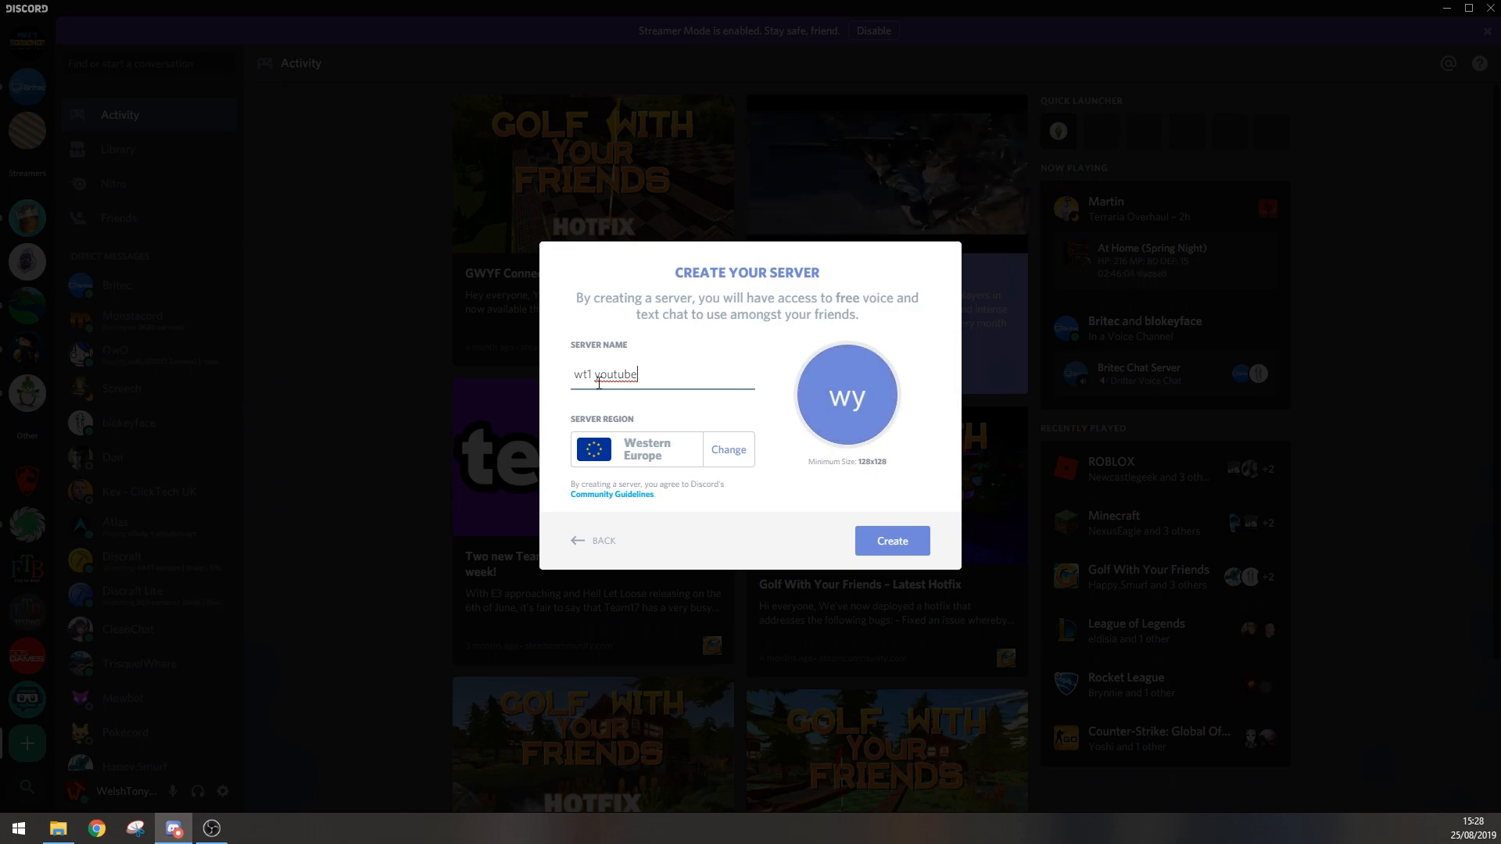
# Step: Choose Western Europe as the server region and create the wt1 youtube server
pyautogui.click(853, 400)
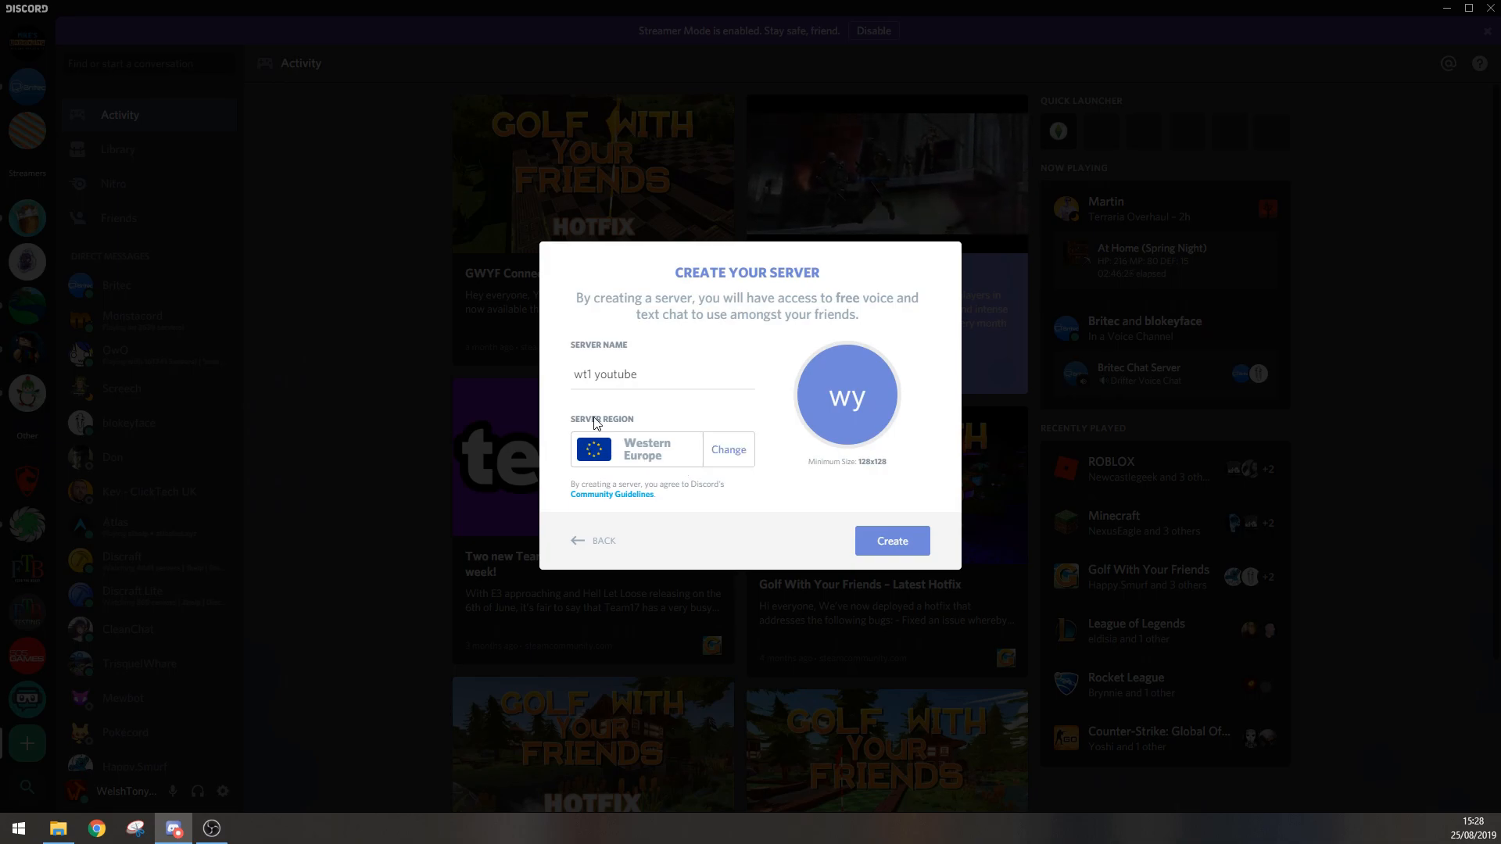
pyautogui.click(639, 457)
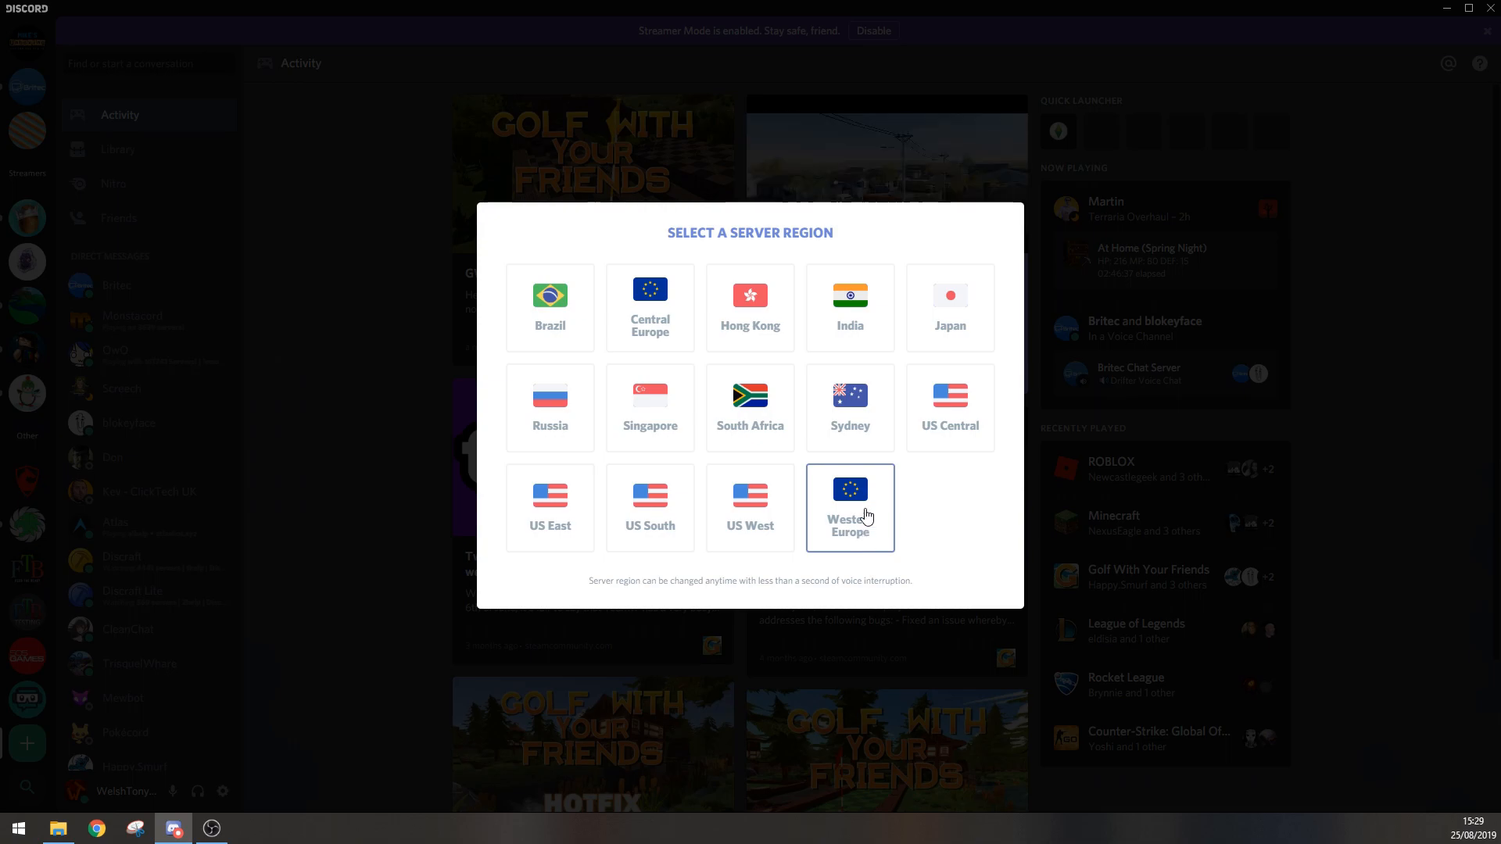
pyautogui.click(878, 545)
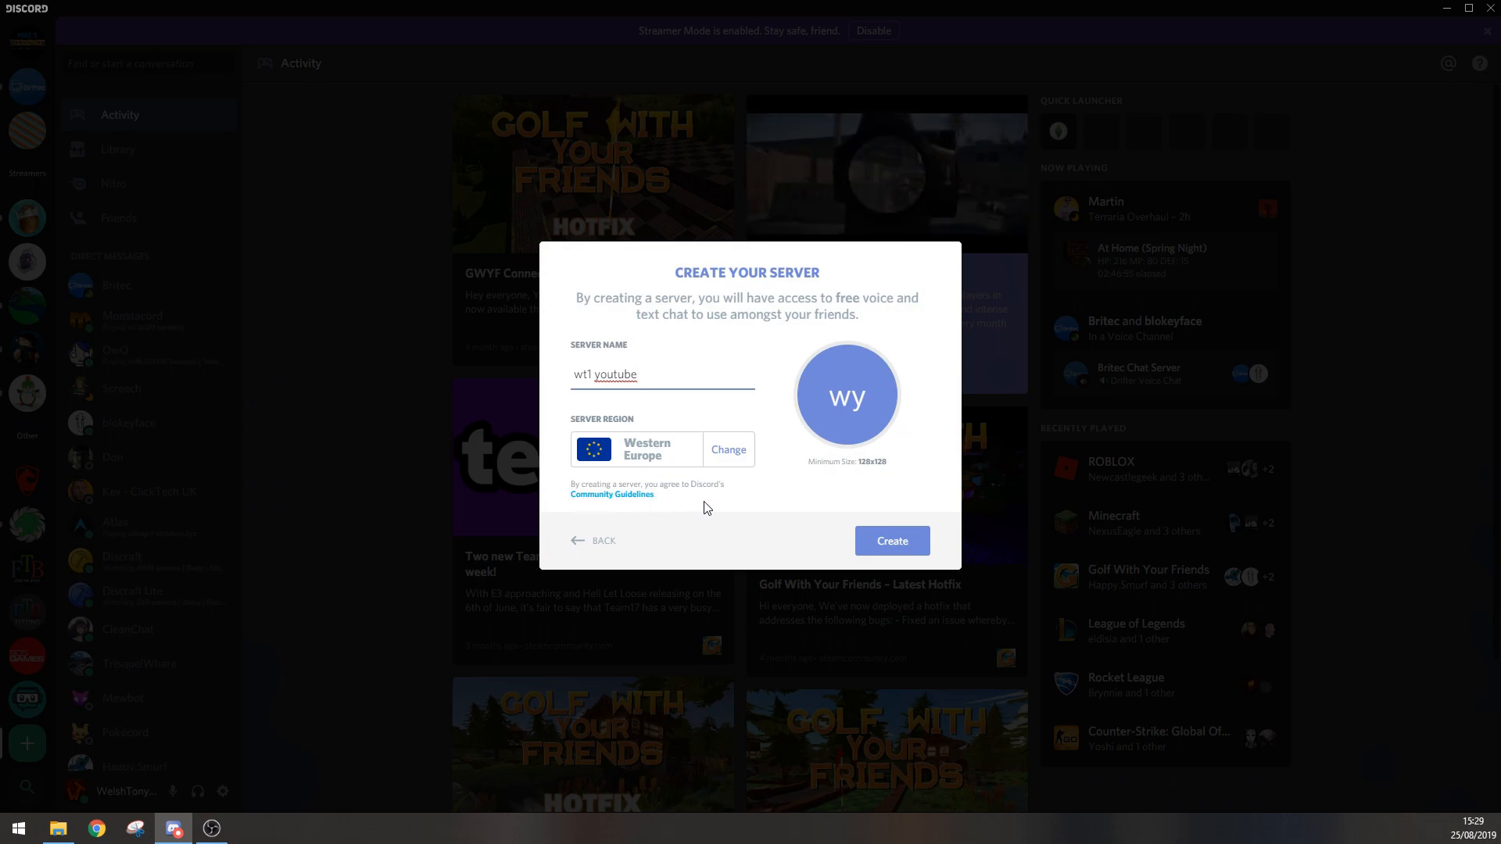
pyautogui.click(895, 544)
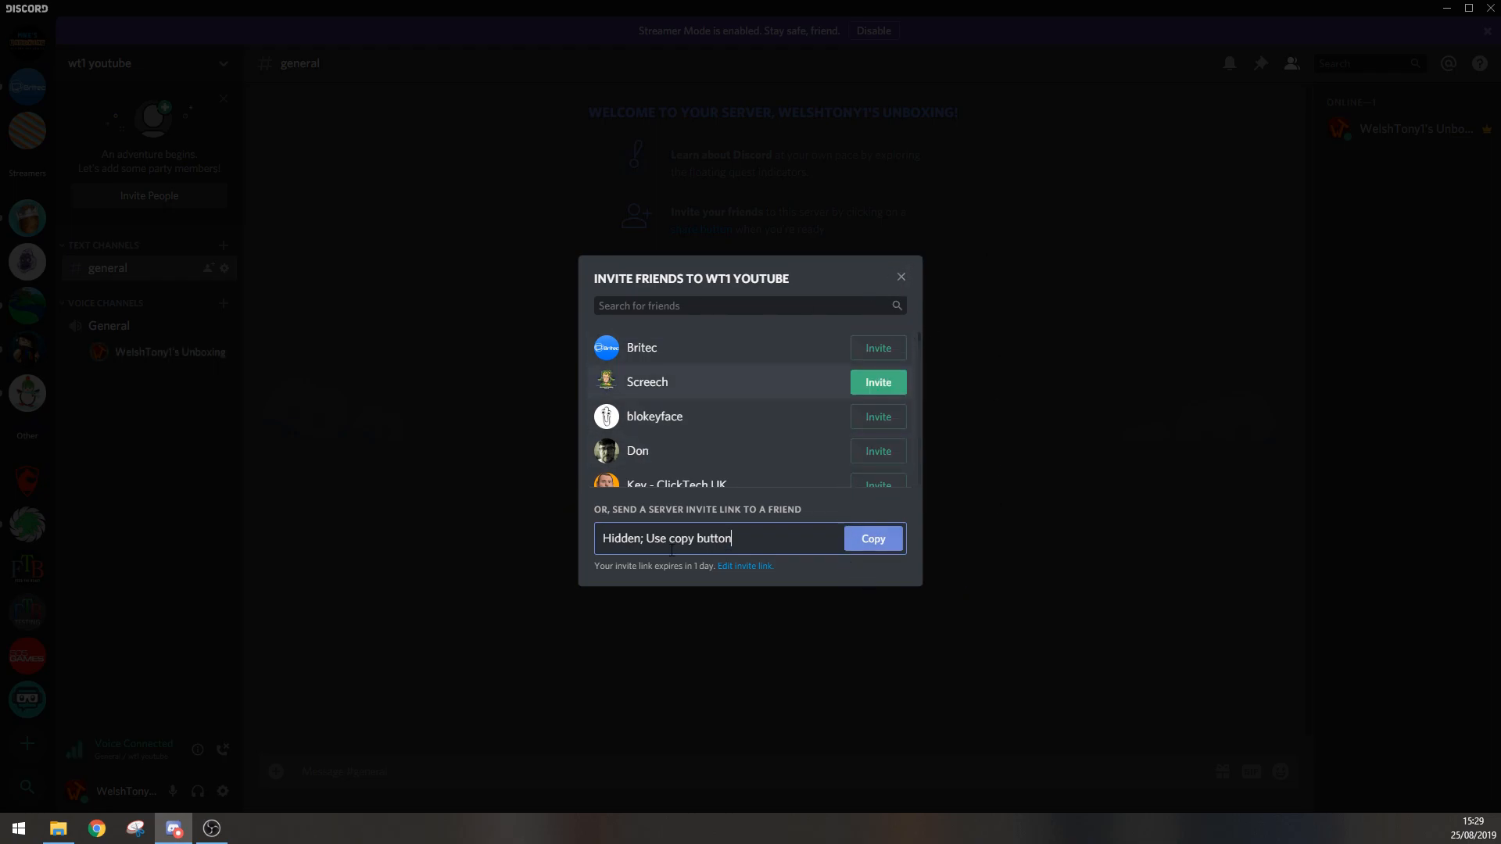
# Step: Close the friend invitation dialog and disconnect from the General voice channel
pyautogui.click(901, 278)
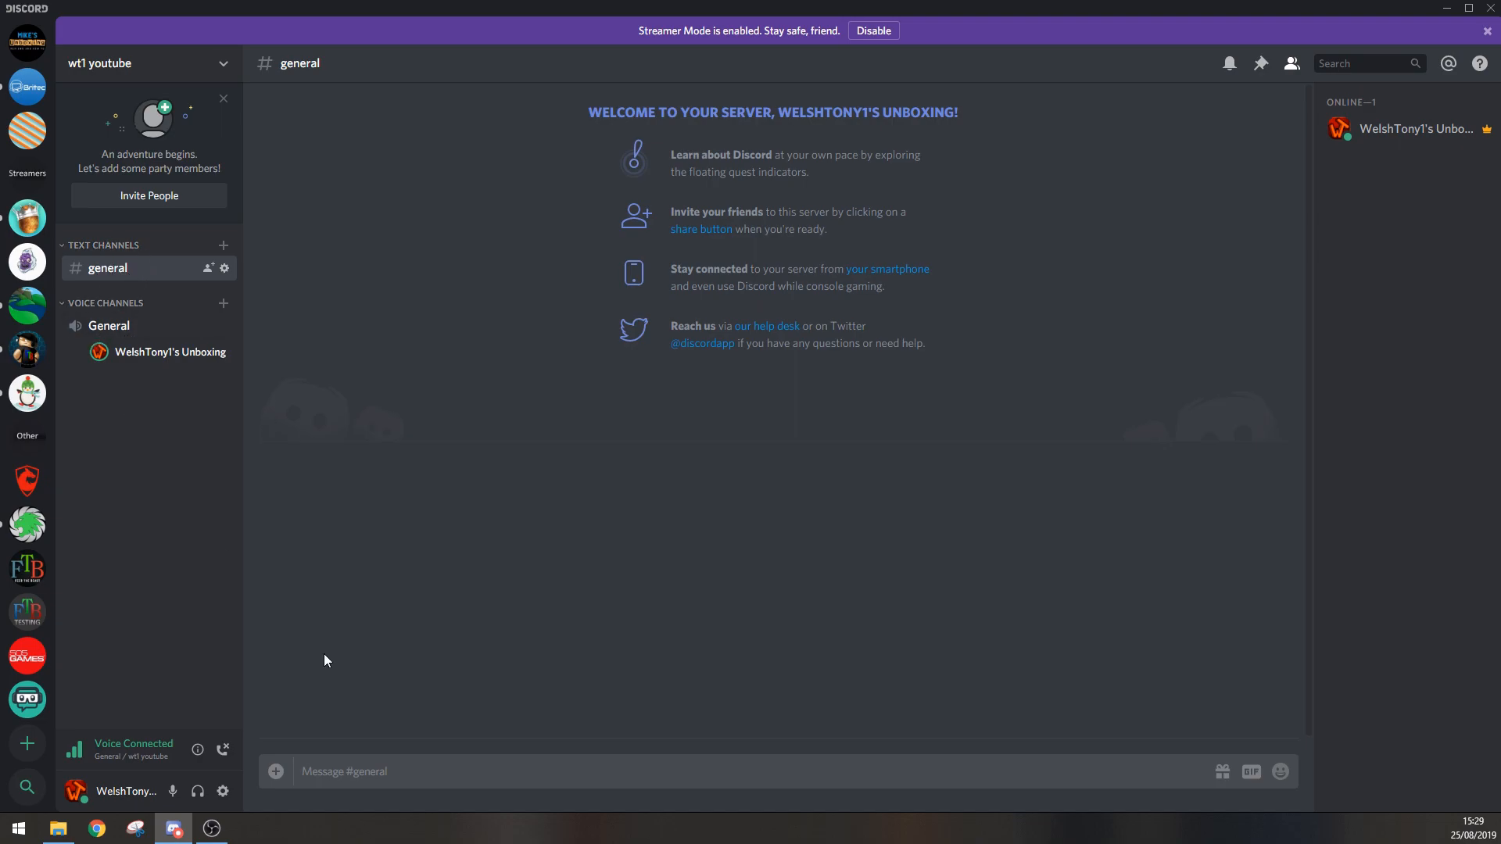
pyautogui.click(222, 752)
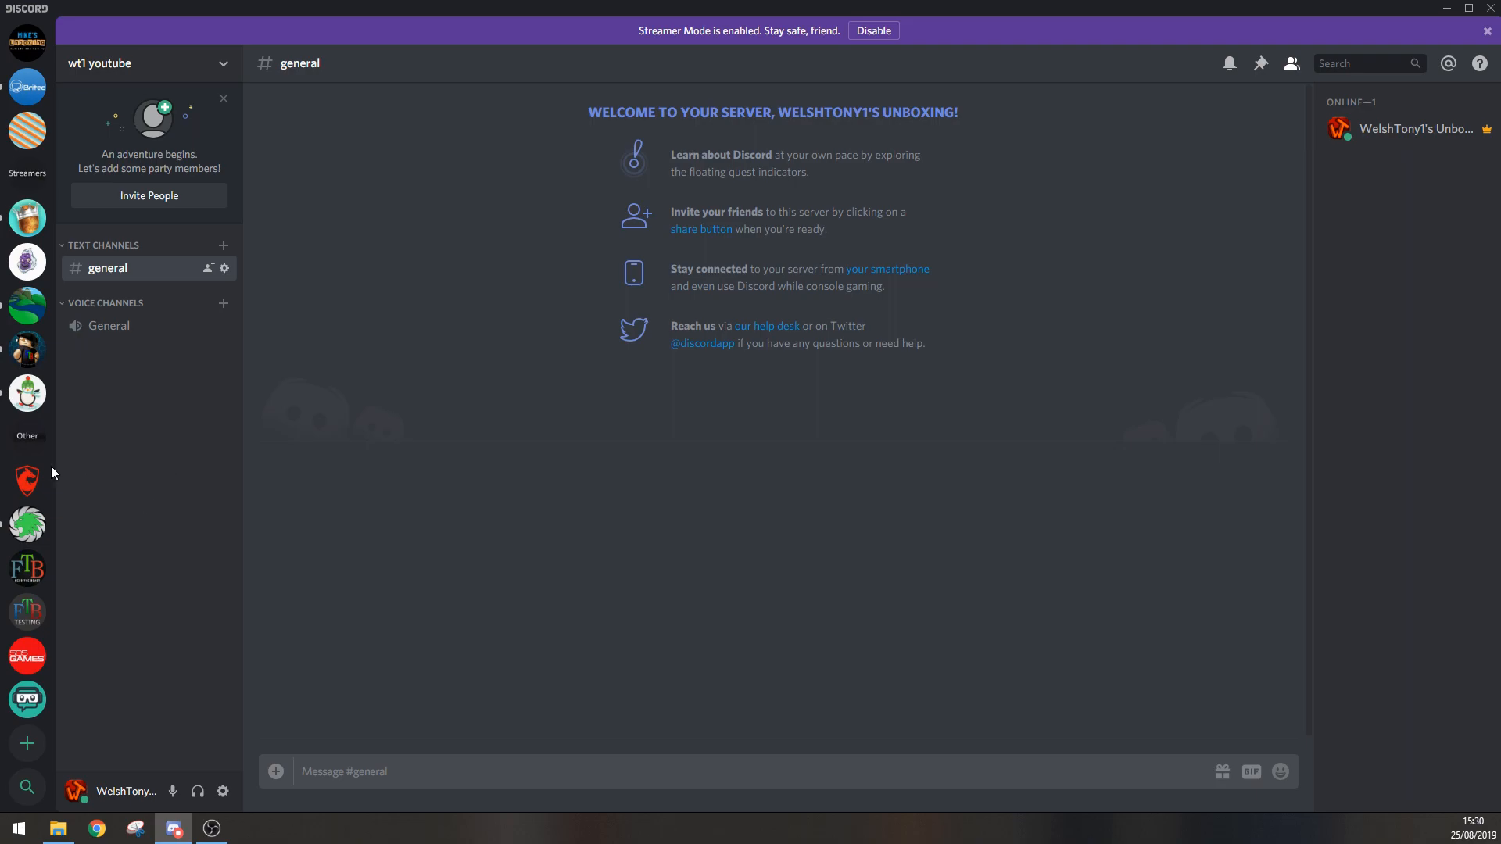
# Step: Move the wt1 youtube server down the server list and return it to the first position
pyautogui.scroll(1, 22, 557)
pyautogui.scroll(10, 22, 557)
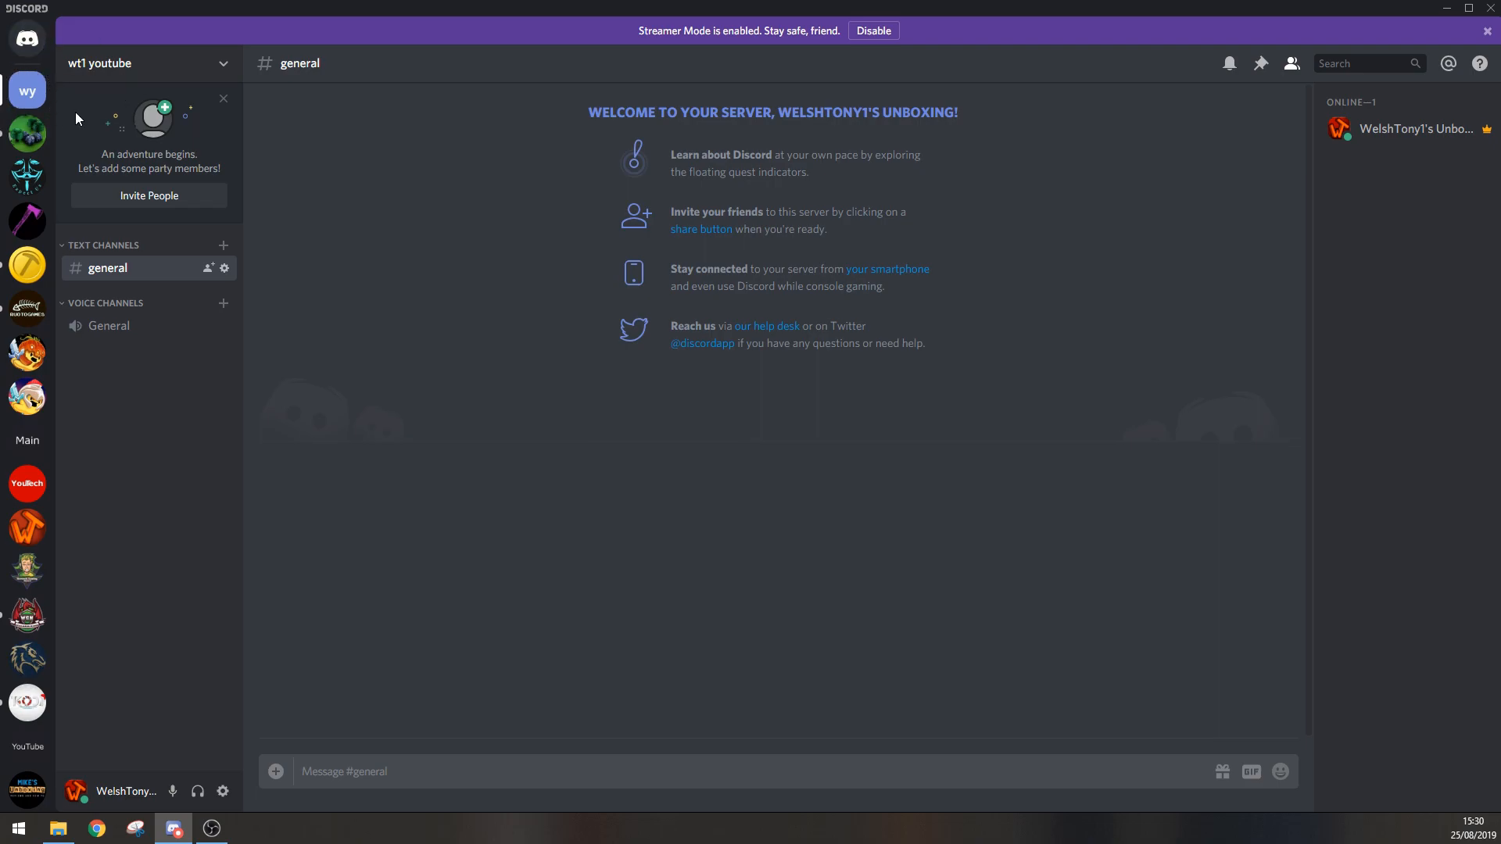
pyautogui.moveTo(30, 95); pyautogui.dragTo(32, 446)
pyautogui.moveTo(32, 456); pyautogui.dragTo(28, 88)
# Step: Review the management options available for the wt1 youtube server
pyautogui.click(225, 69)
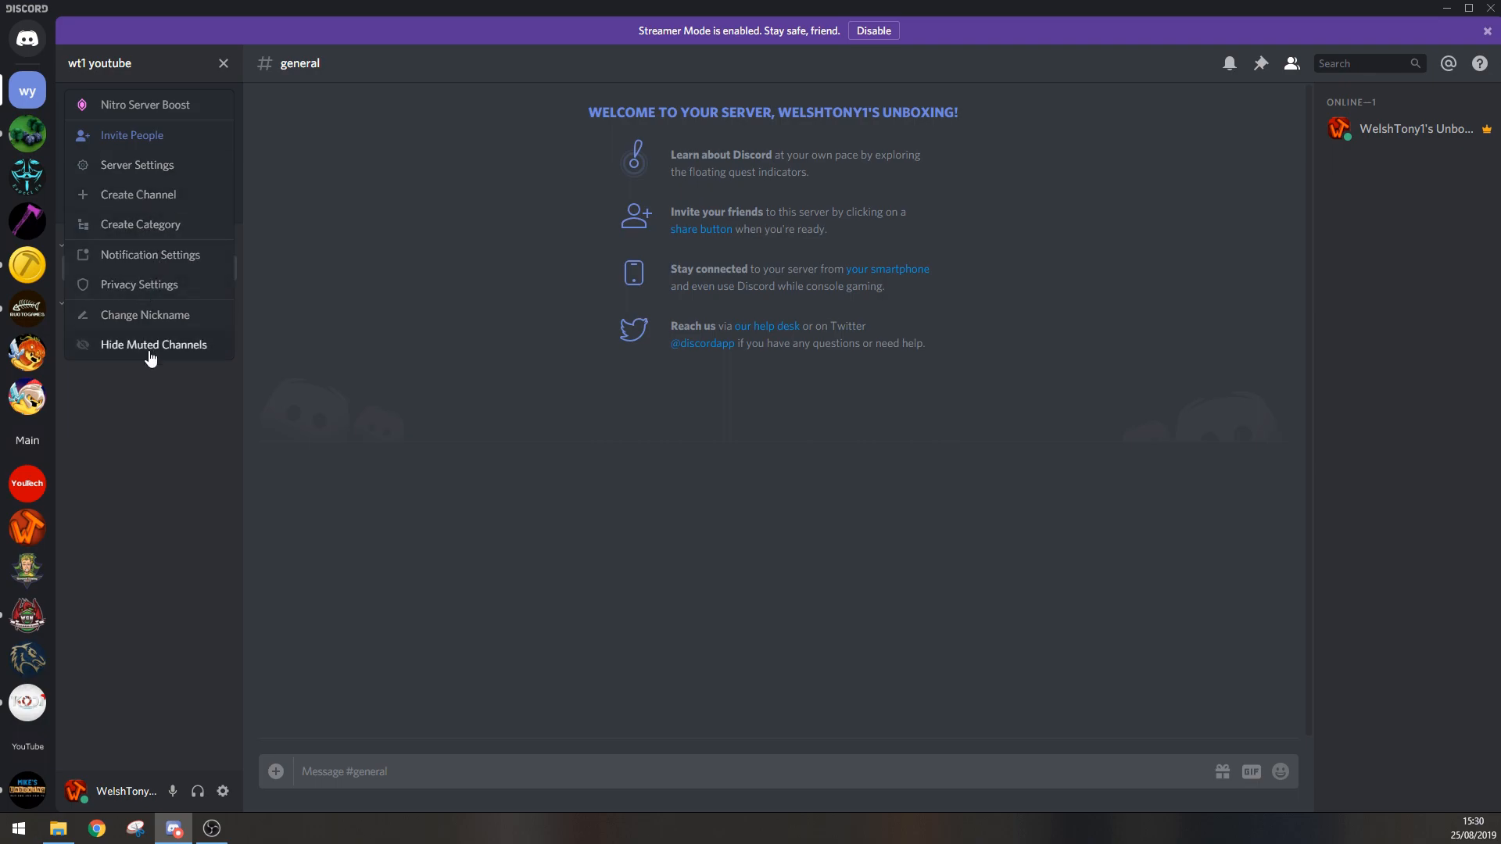
pyautogui.click(225, 70)
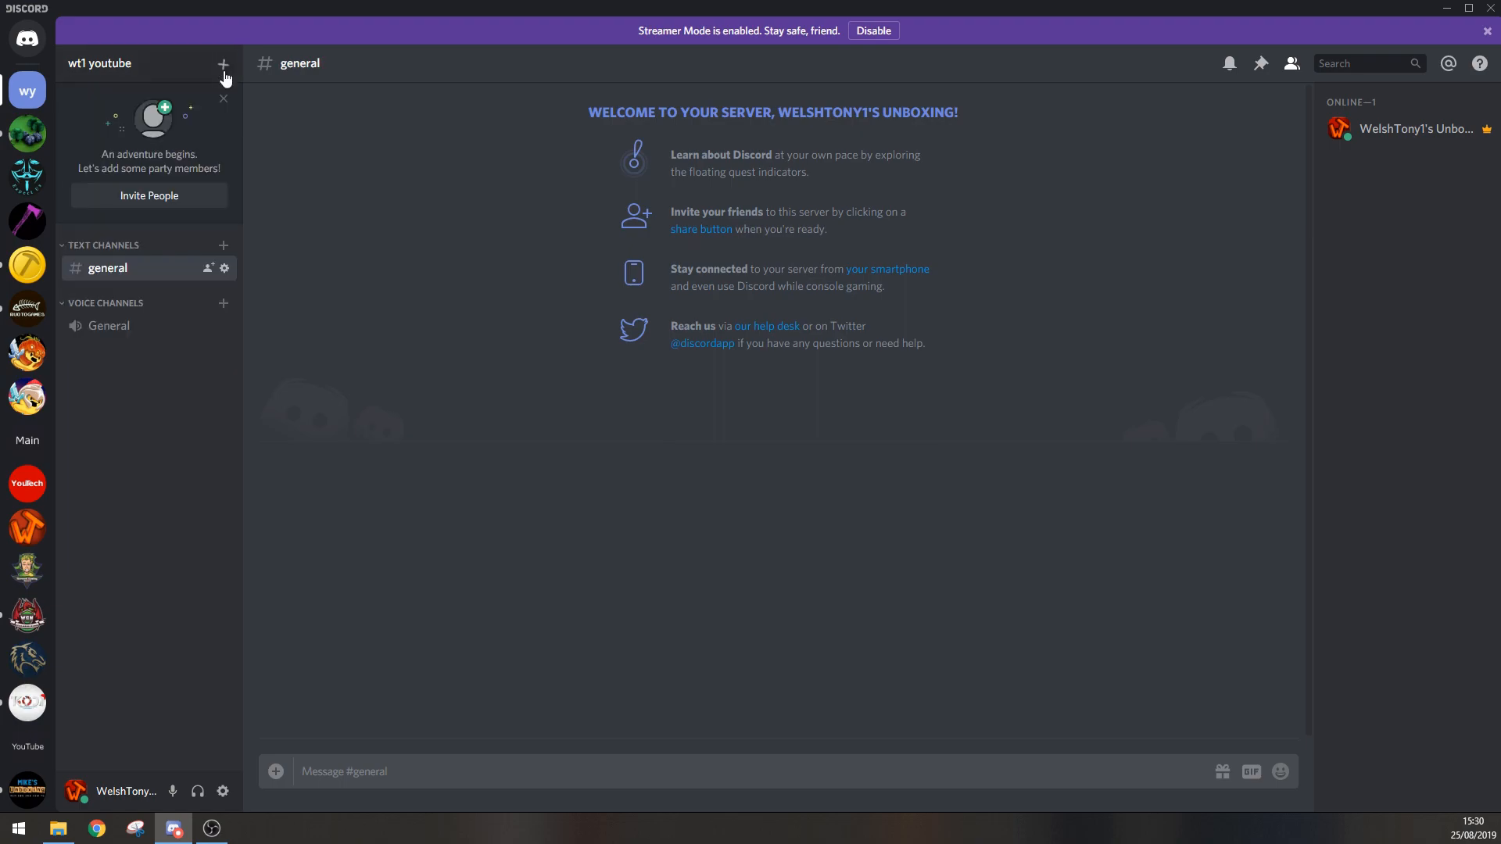
pyautogui.rightClick(27, 94)
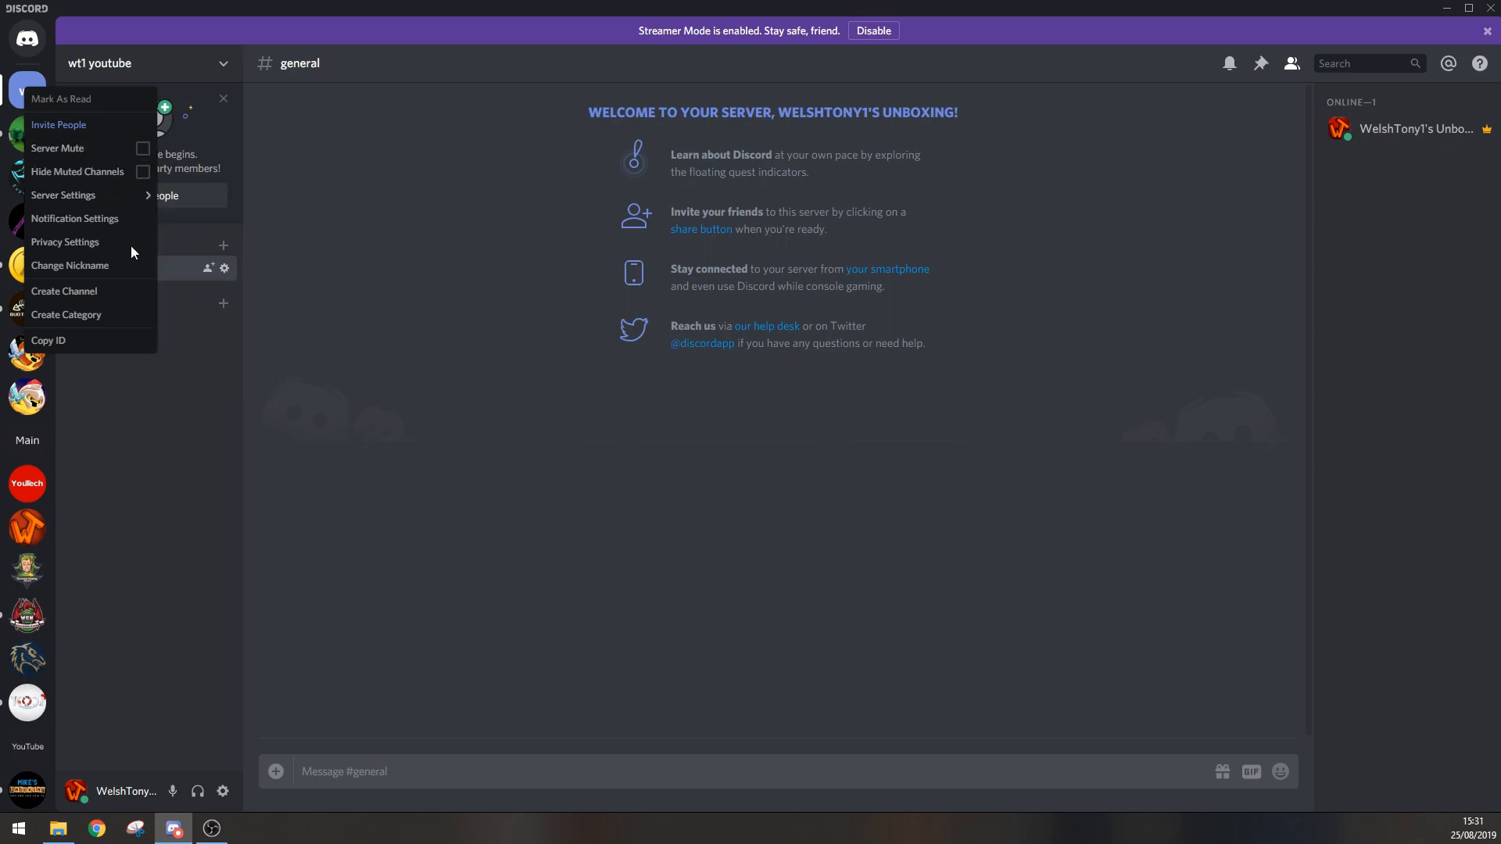
pyautogui.click(154, 456)
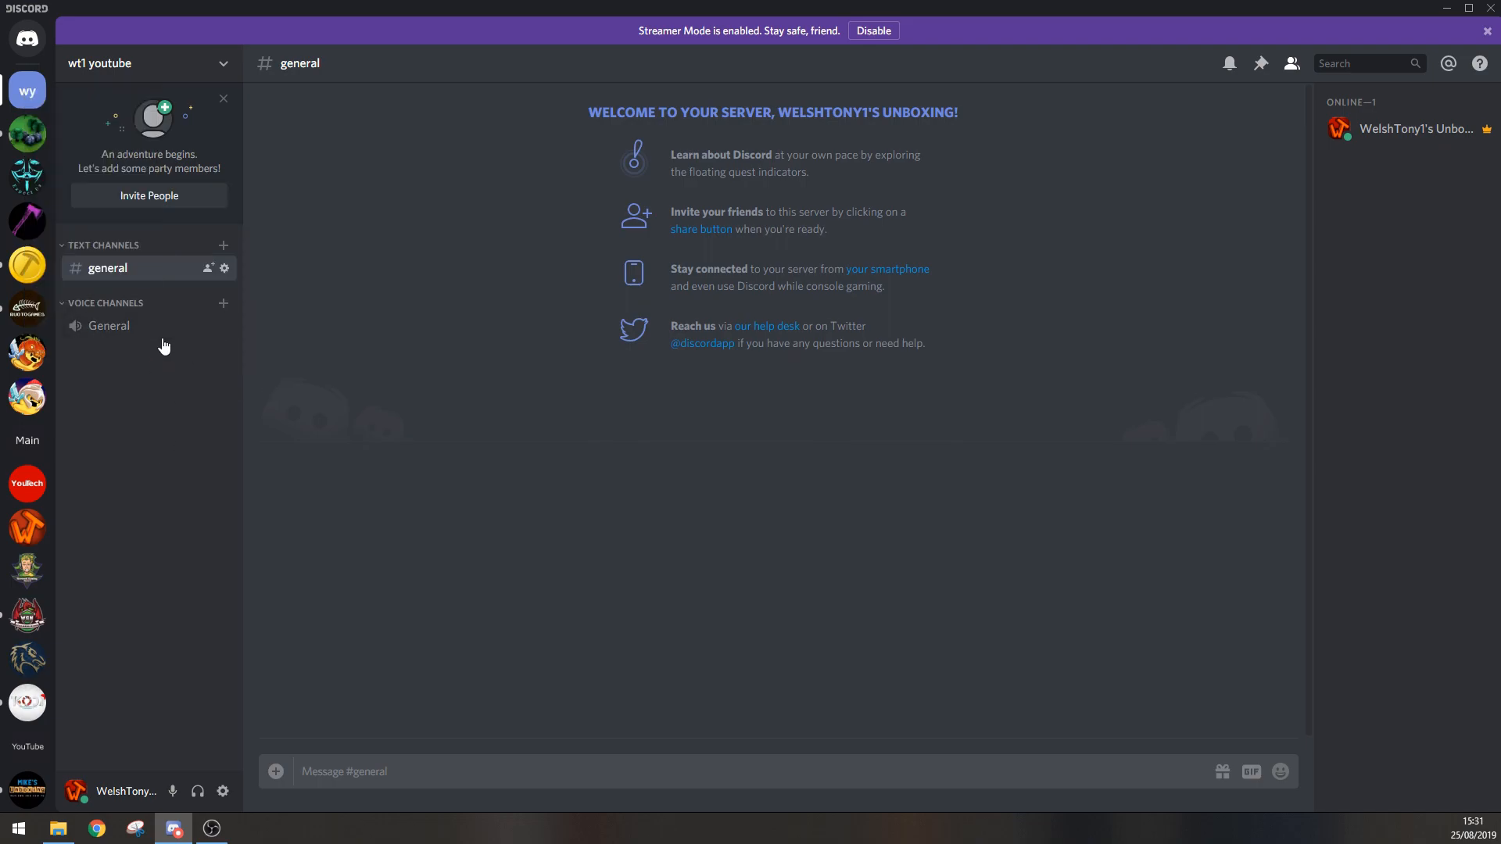
# Step: Turn Server Mute on and off again for the community server with the orange WT logo
pyautogui.rightClick(29, 535)
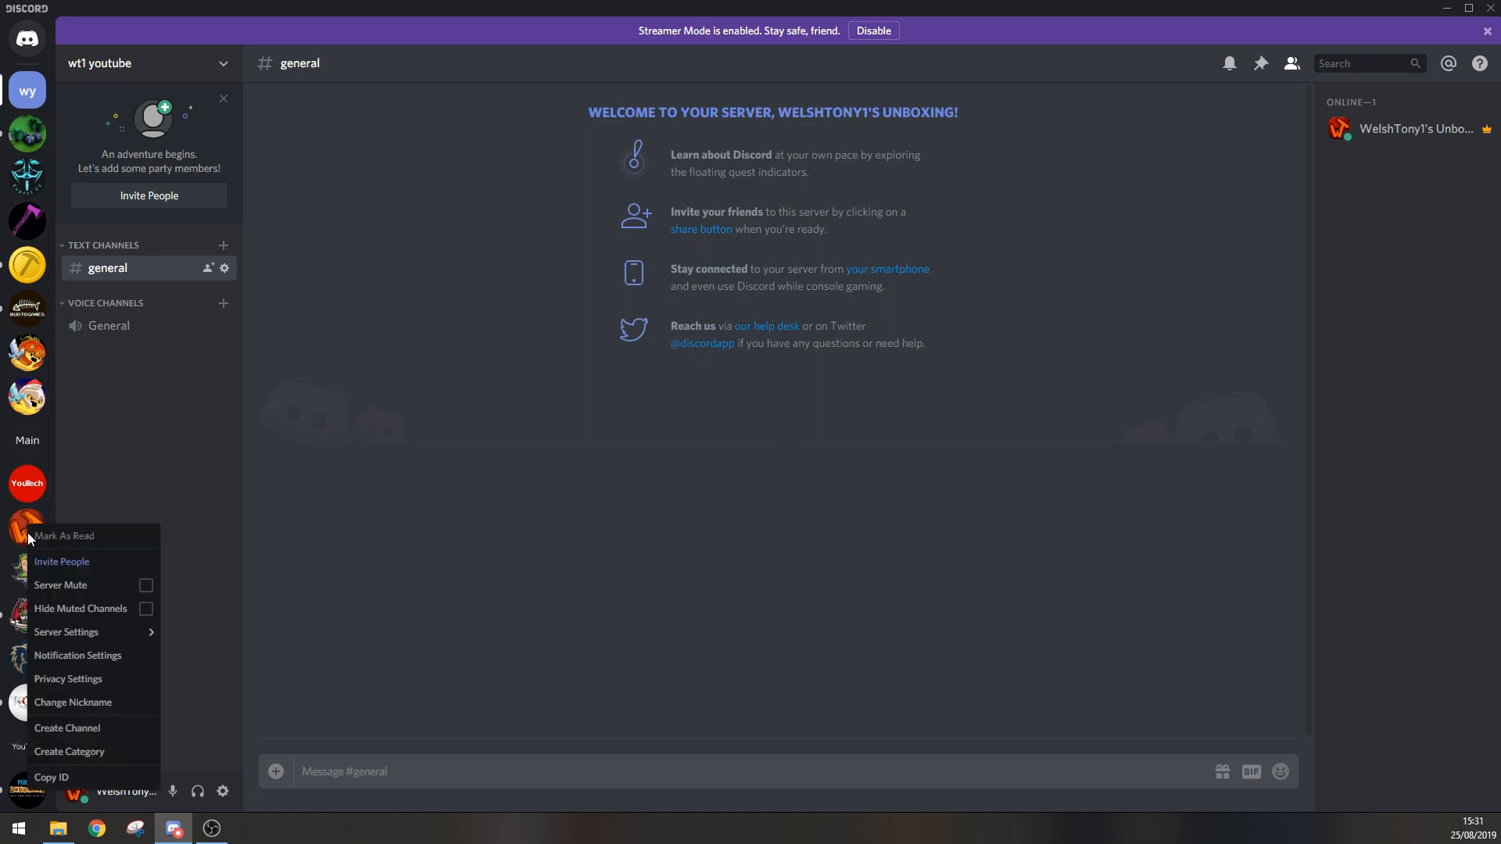
pyautogui.click(146, 587)
pyautogui.click(200, 558)
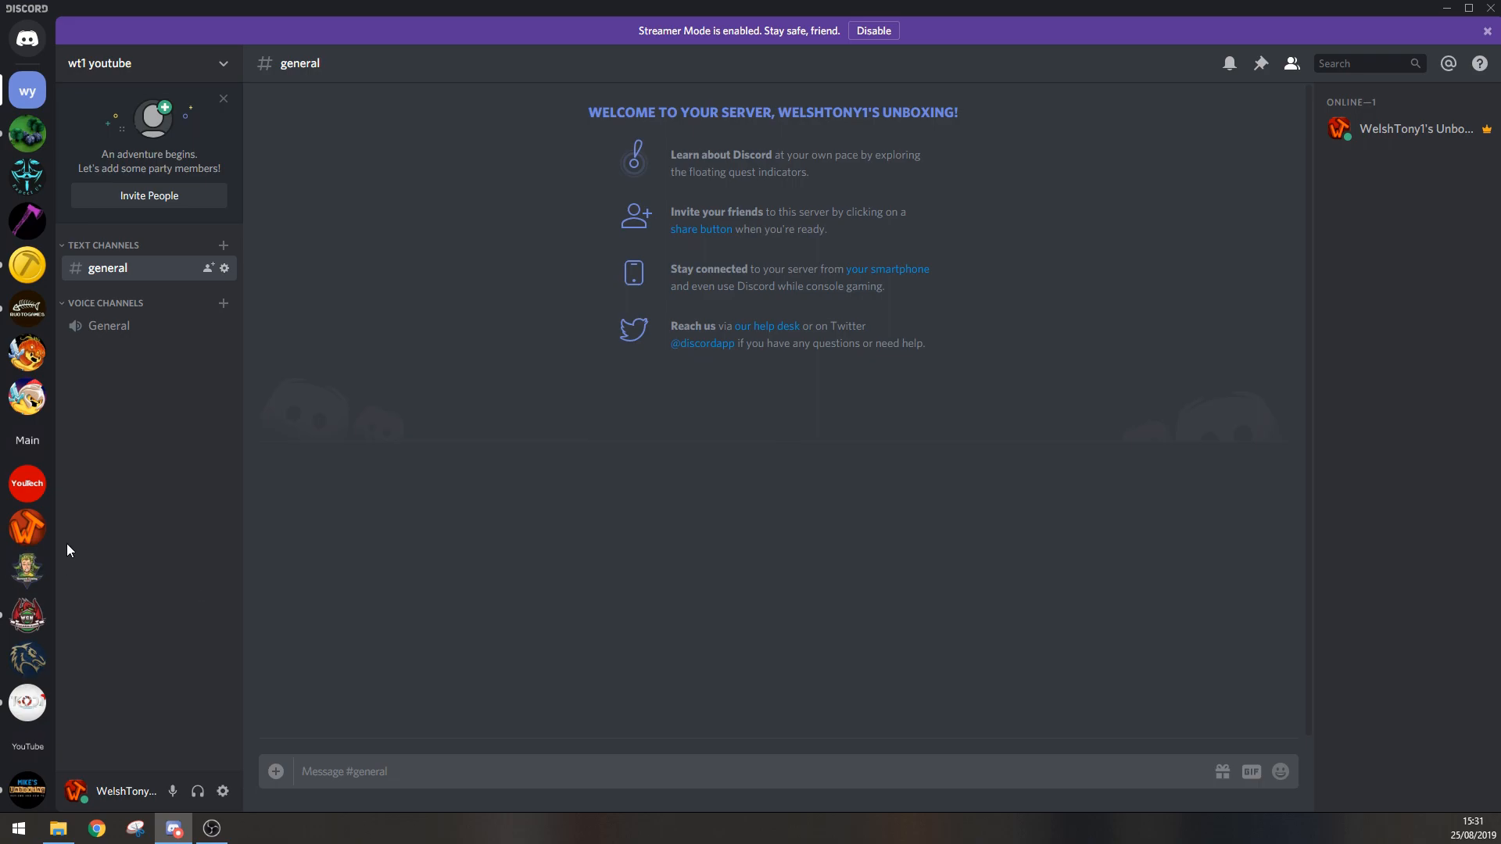
pyautogui.rightClick(27, 529)
pyautogui.click(150, 600)
pyautogui.click(189, 523)
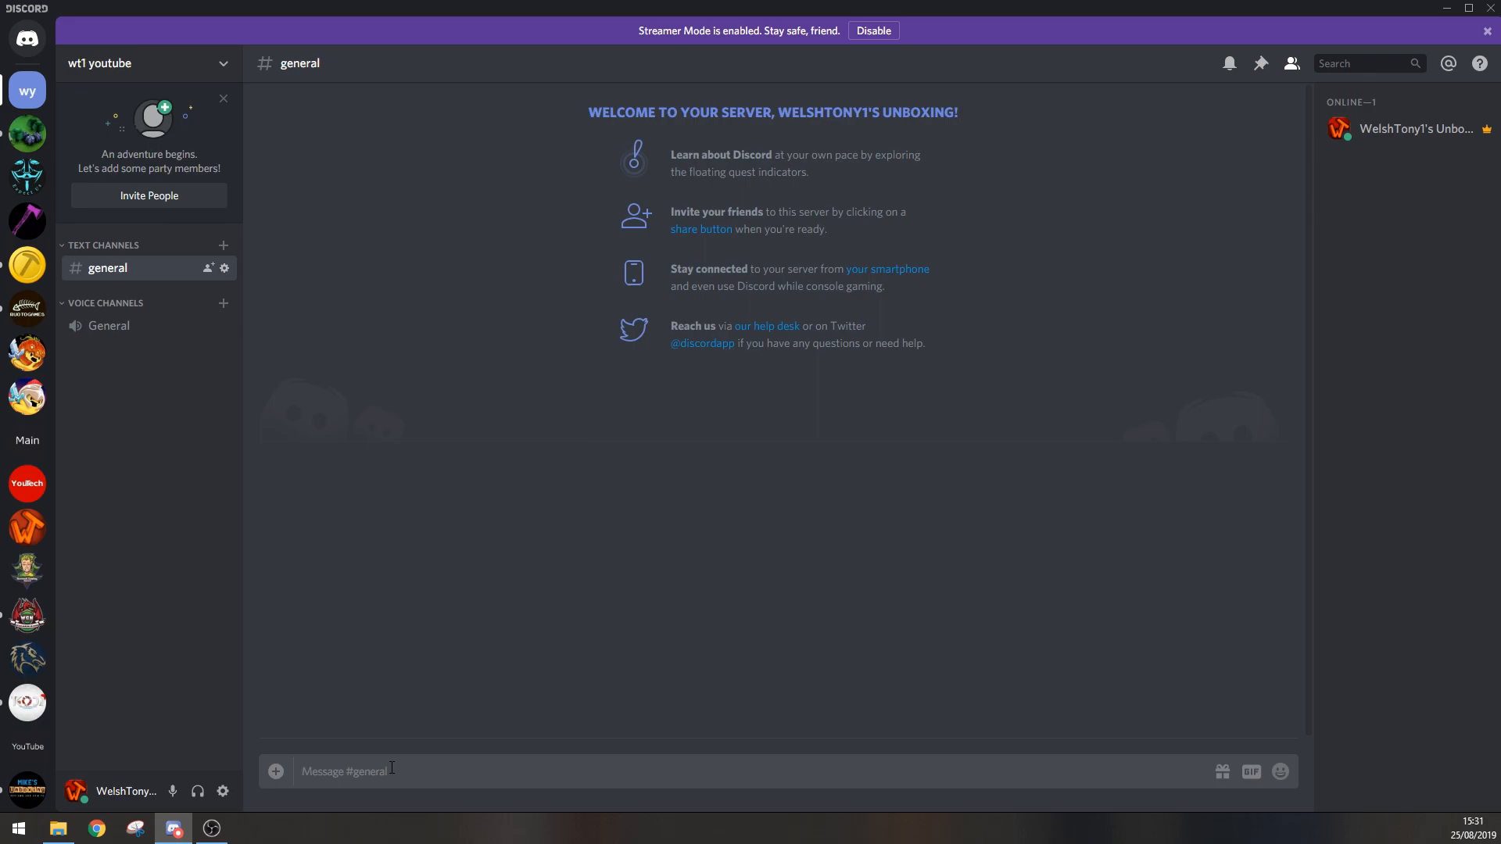
# Step: Enter a #general channel mention as a message draft and clear it without sending
pyautogui.write('#ge')
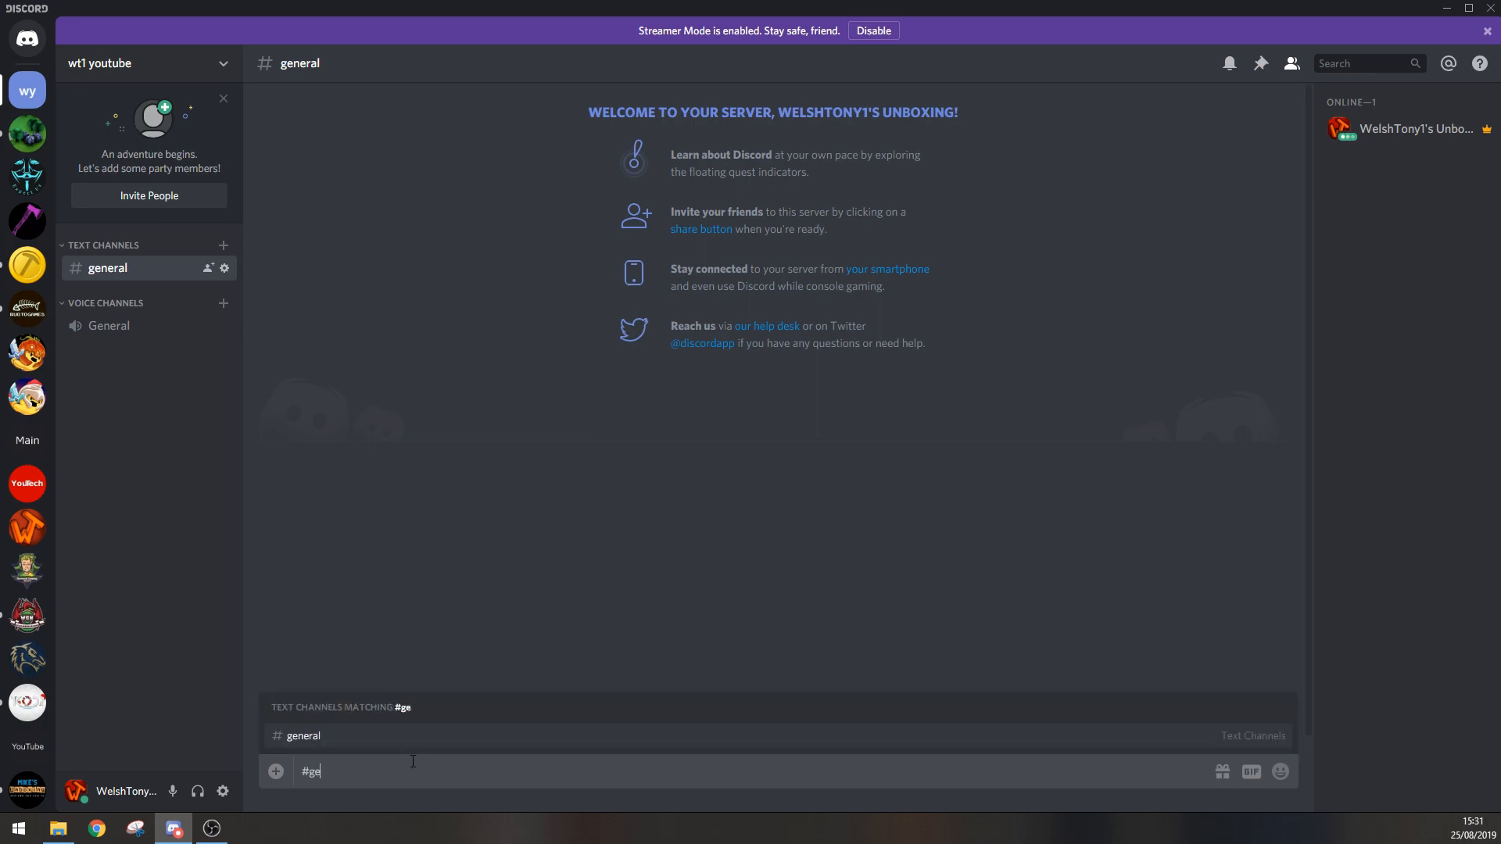
pyautogui.click(304, 744)
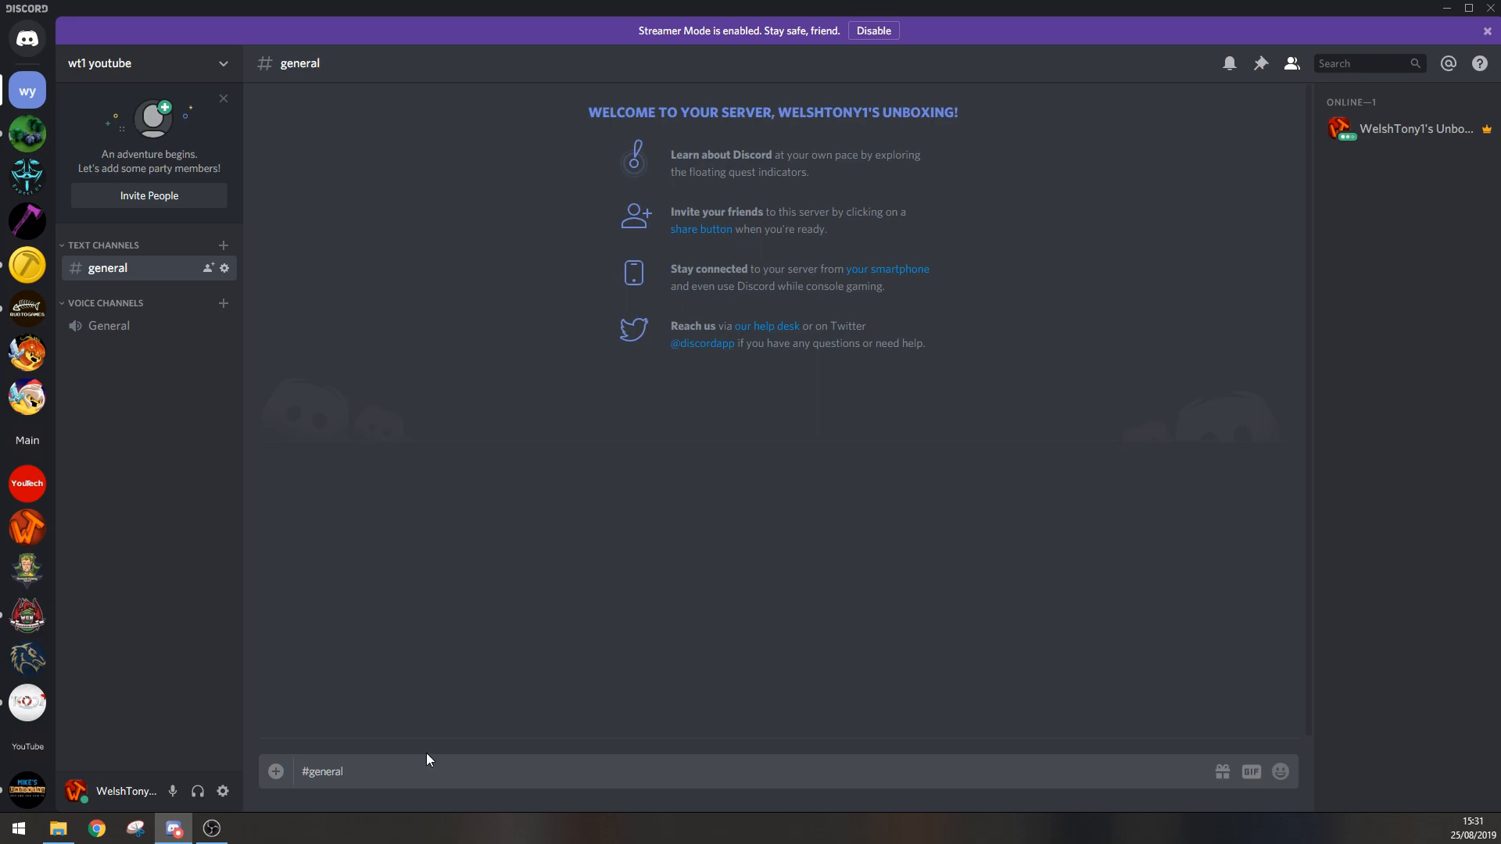
pyautogui.moveTo(384, 777); pyautogui.dragTo(295, 782)
pyautogui.press('BackSpace')
pyautogui.click(223, 245)
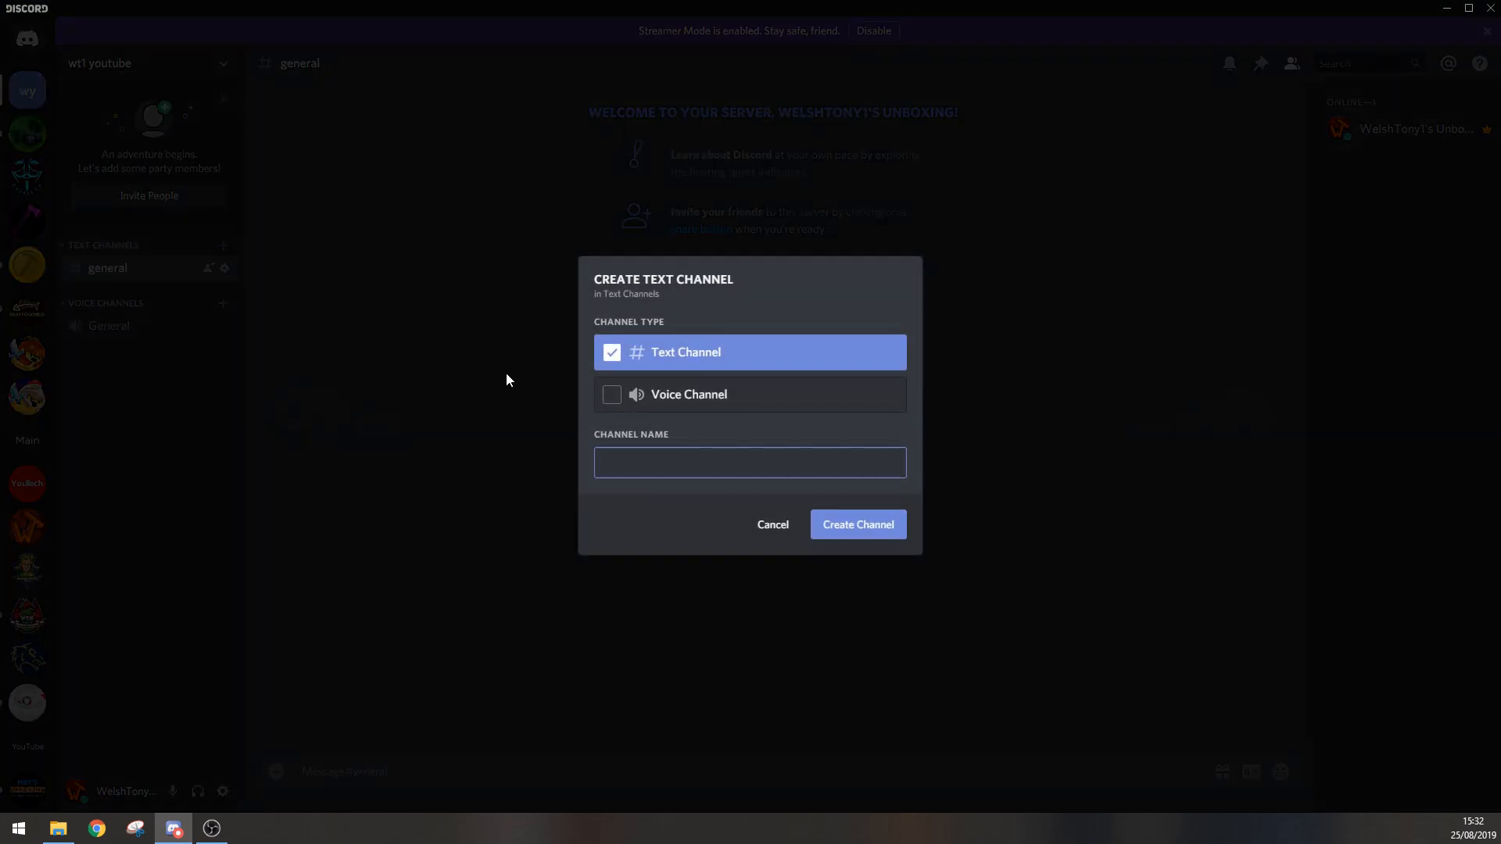
pyautogui.click(774, 525)
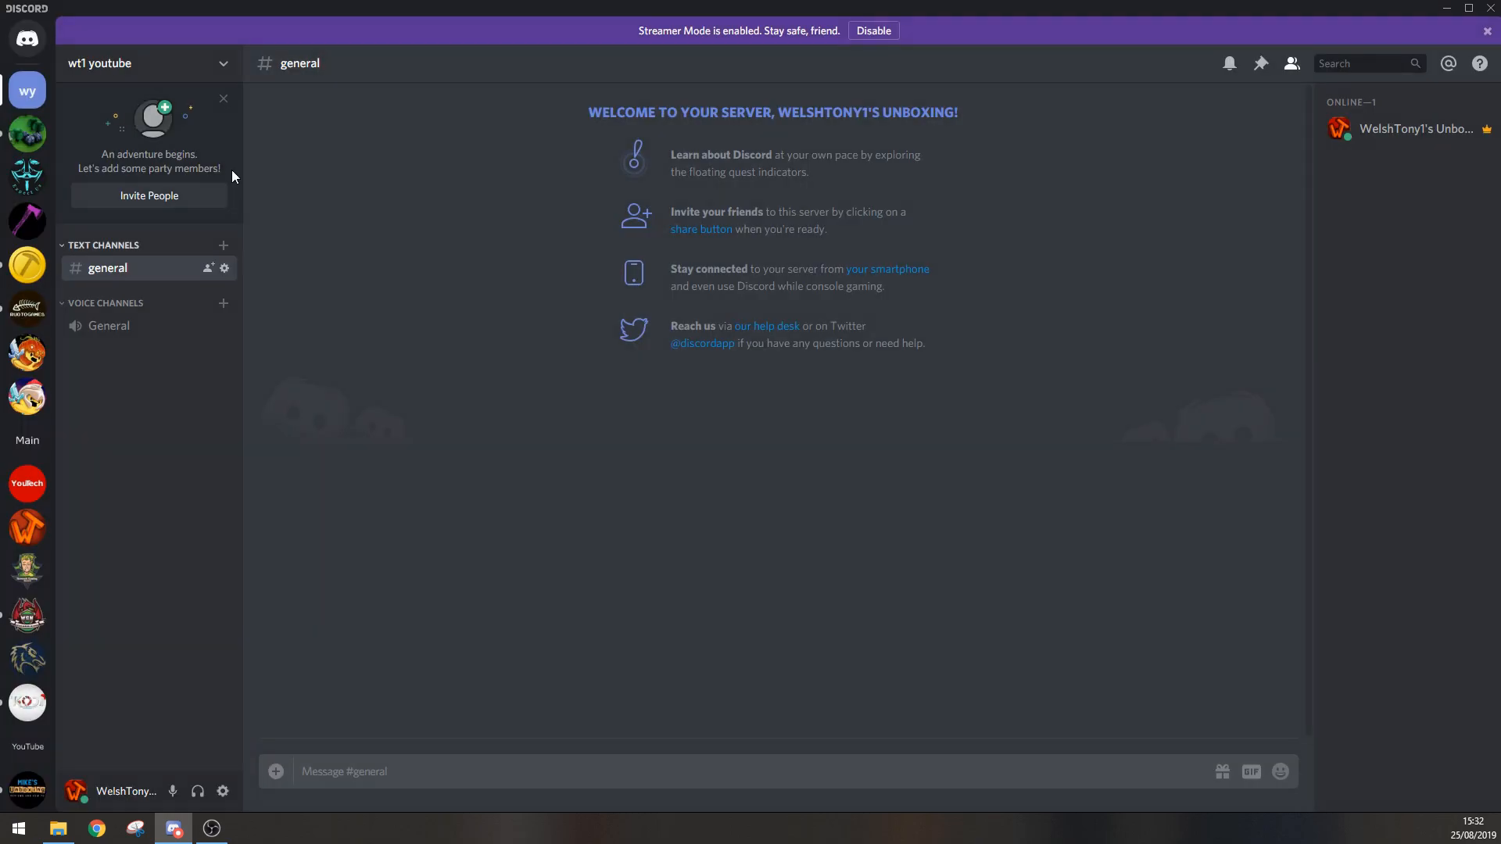
pyautogui.click(224, 63)
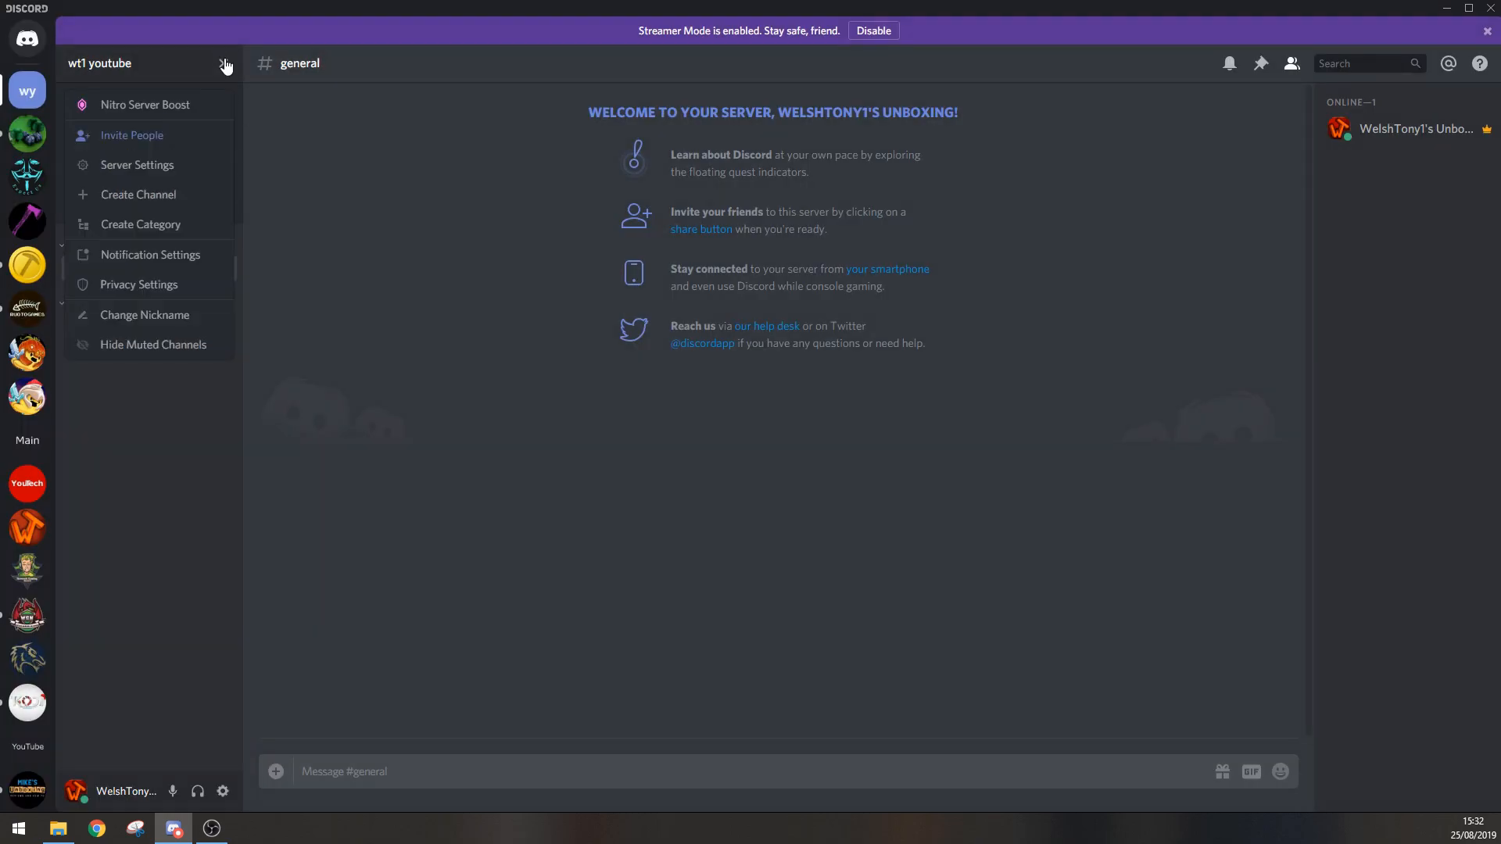
pyautogui.click(161, 196)
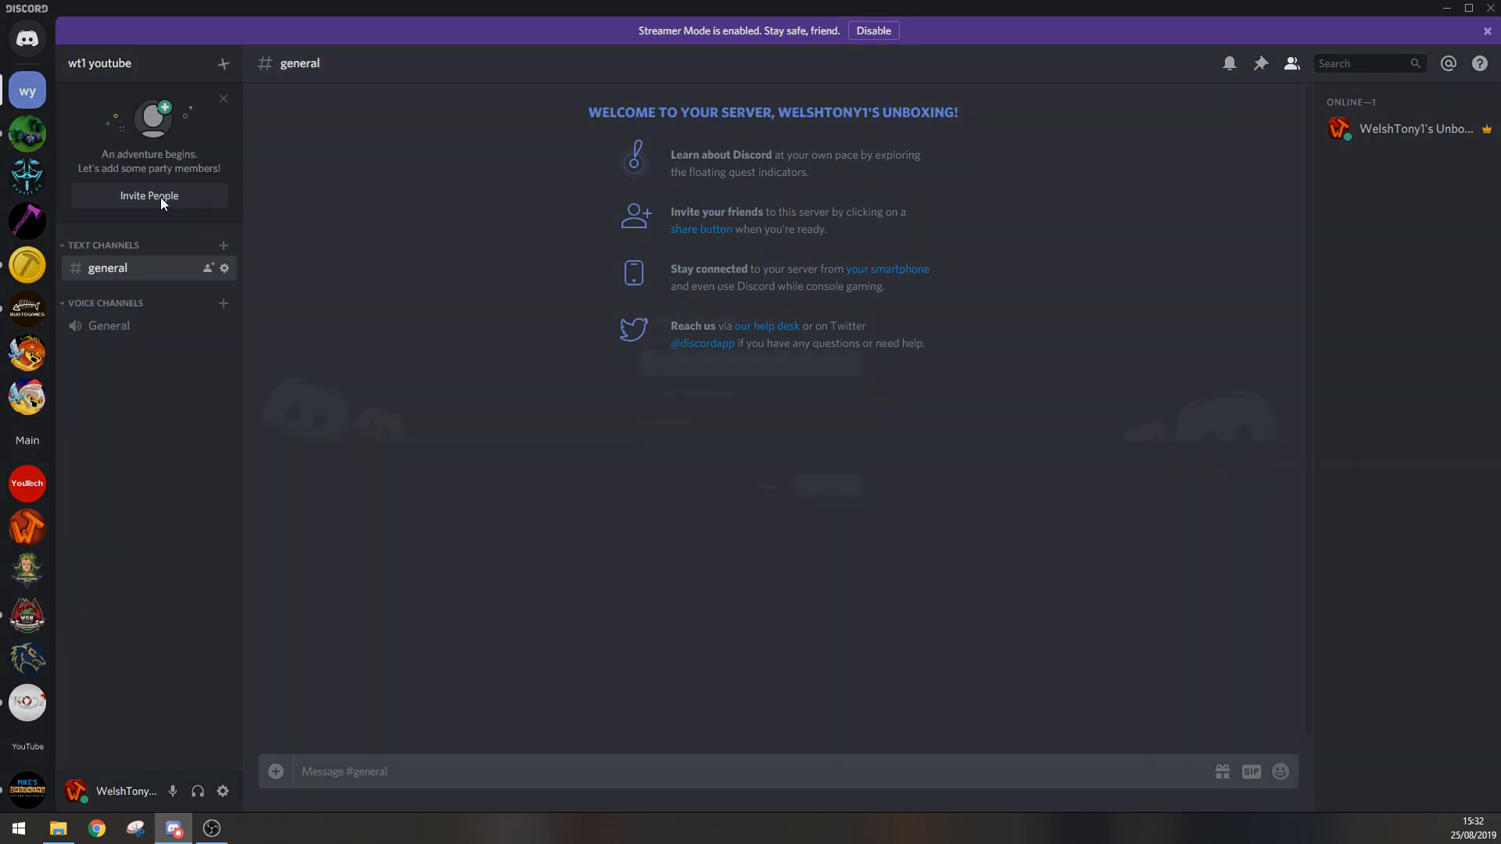
pyautogui.click(774, 525)
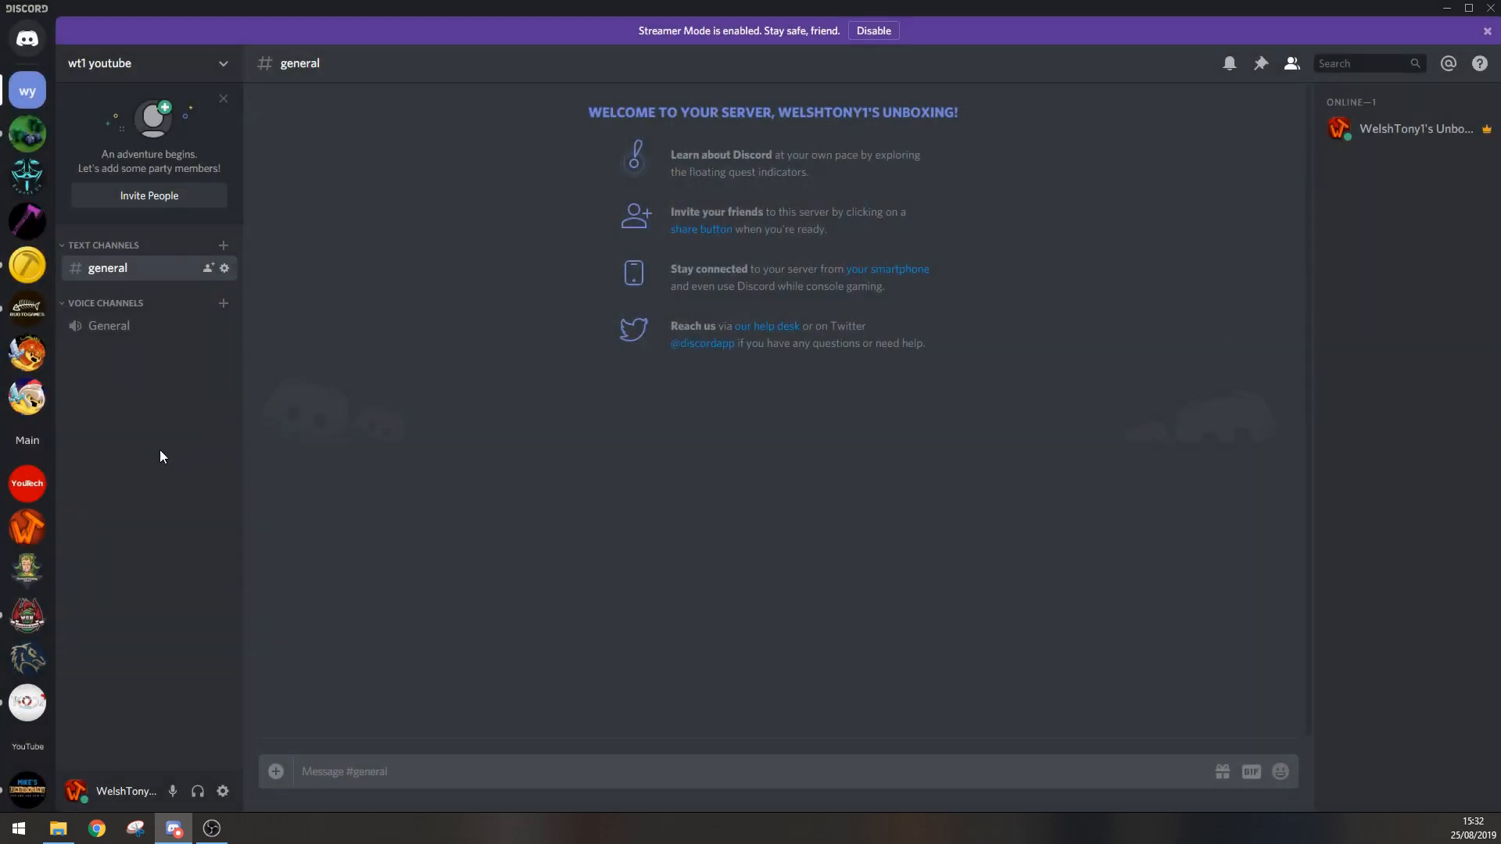
# Step: Start a new text channel in the wt1 youtube server and enter "Rules" as its name
pyautogui.rightClick(126, 458)
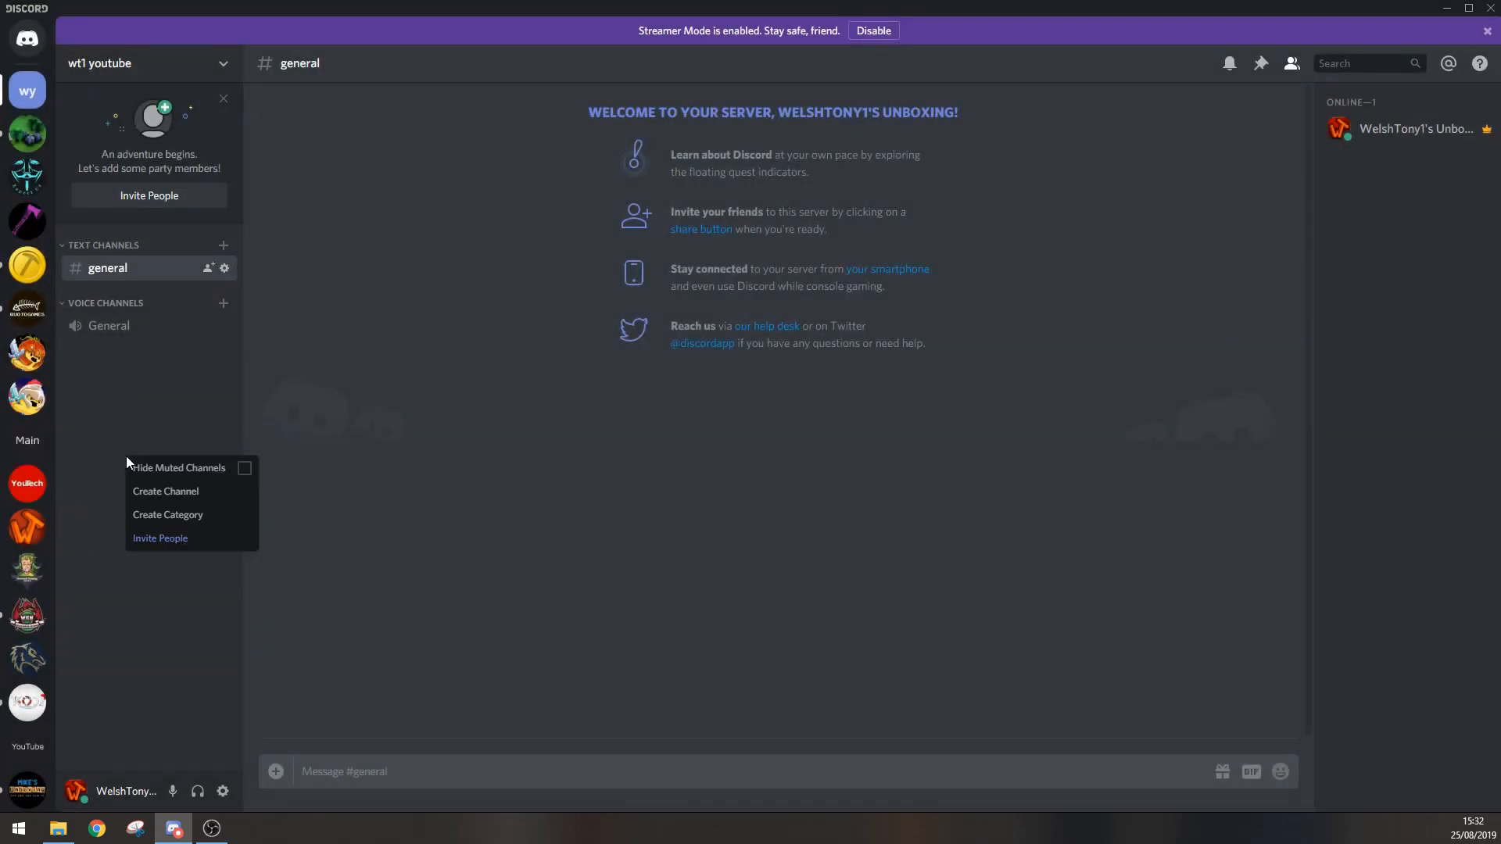
pyautogui.click(160, 495)
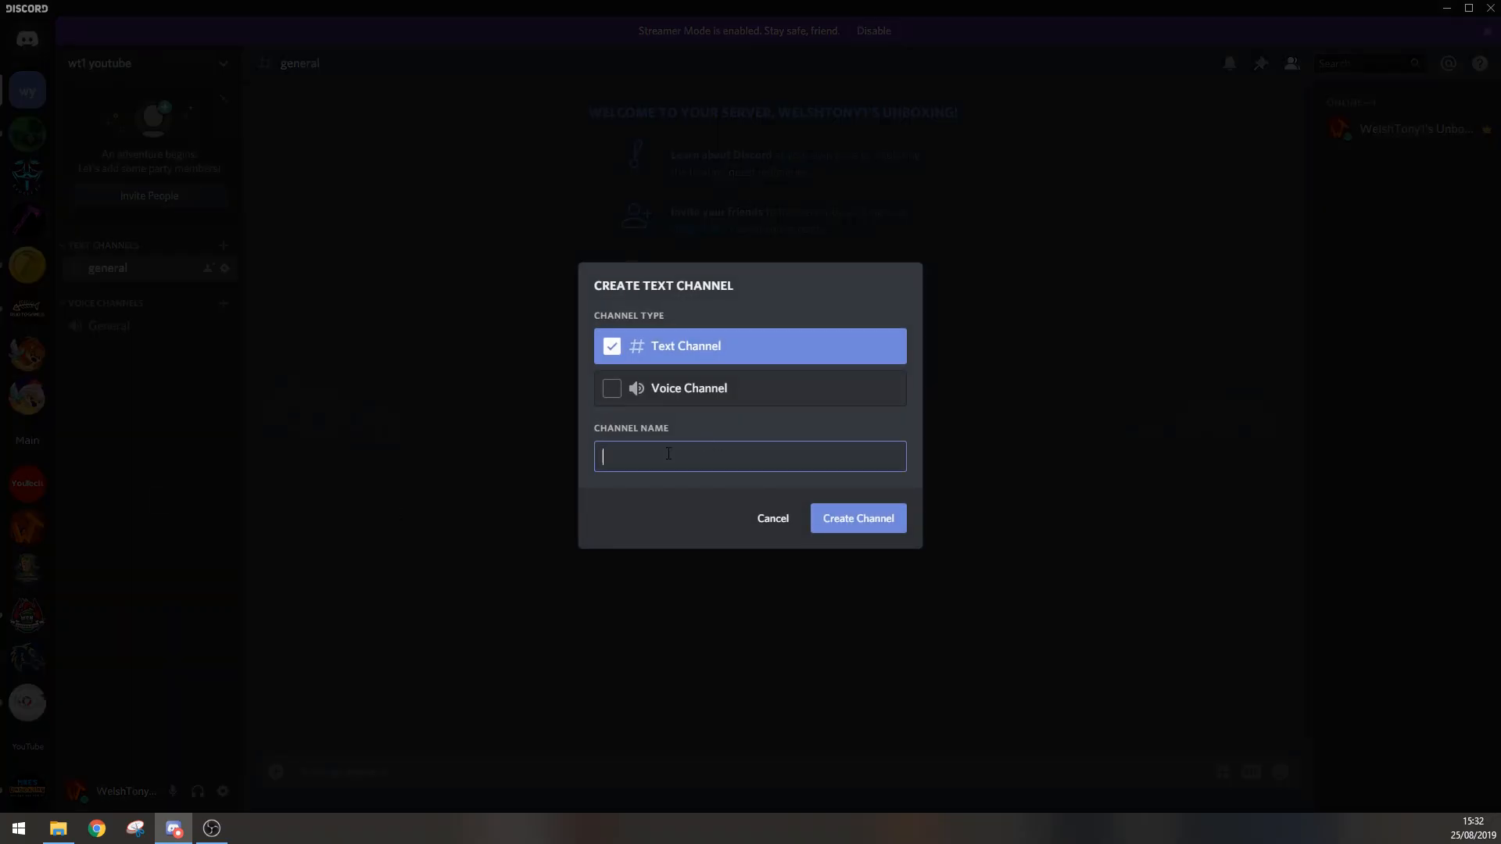
pyautogui.write('ruk')
pyautogui.press('BackSpace')
pyautogui.write('les')
pyautogui.moveTo(607, 460); pyautogui.dragTo(603, 460)
pyautogui.click(713, 457)
pyautogui.moveTo(609, 461); pyautogui.dragTo(603, 460)
pyautogui.press('BackSpace')
pyautogui.write('r')
# Step: Compare the voice and text channel types, and create the rules channel as a text channel
pyautogui.click(615, 409)
pyautogui.click(614, 403)
pyautogui.moveTo(649, 453); pyautogui.dragTo(586, 462)
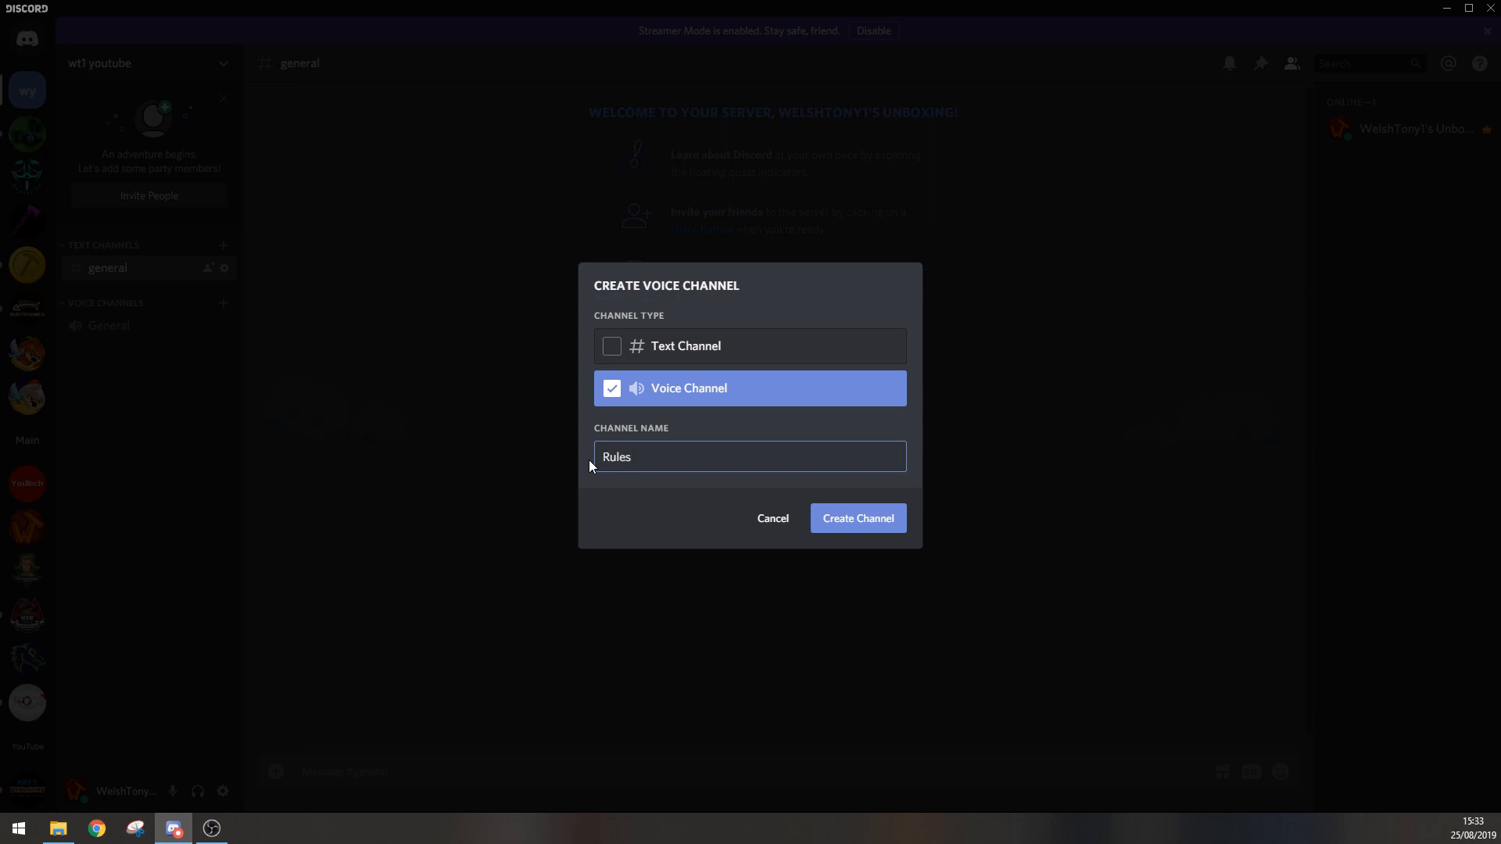
pyautogui.click(612, 346)
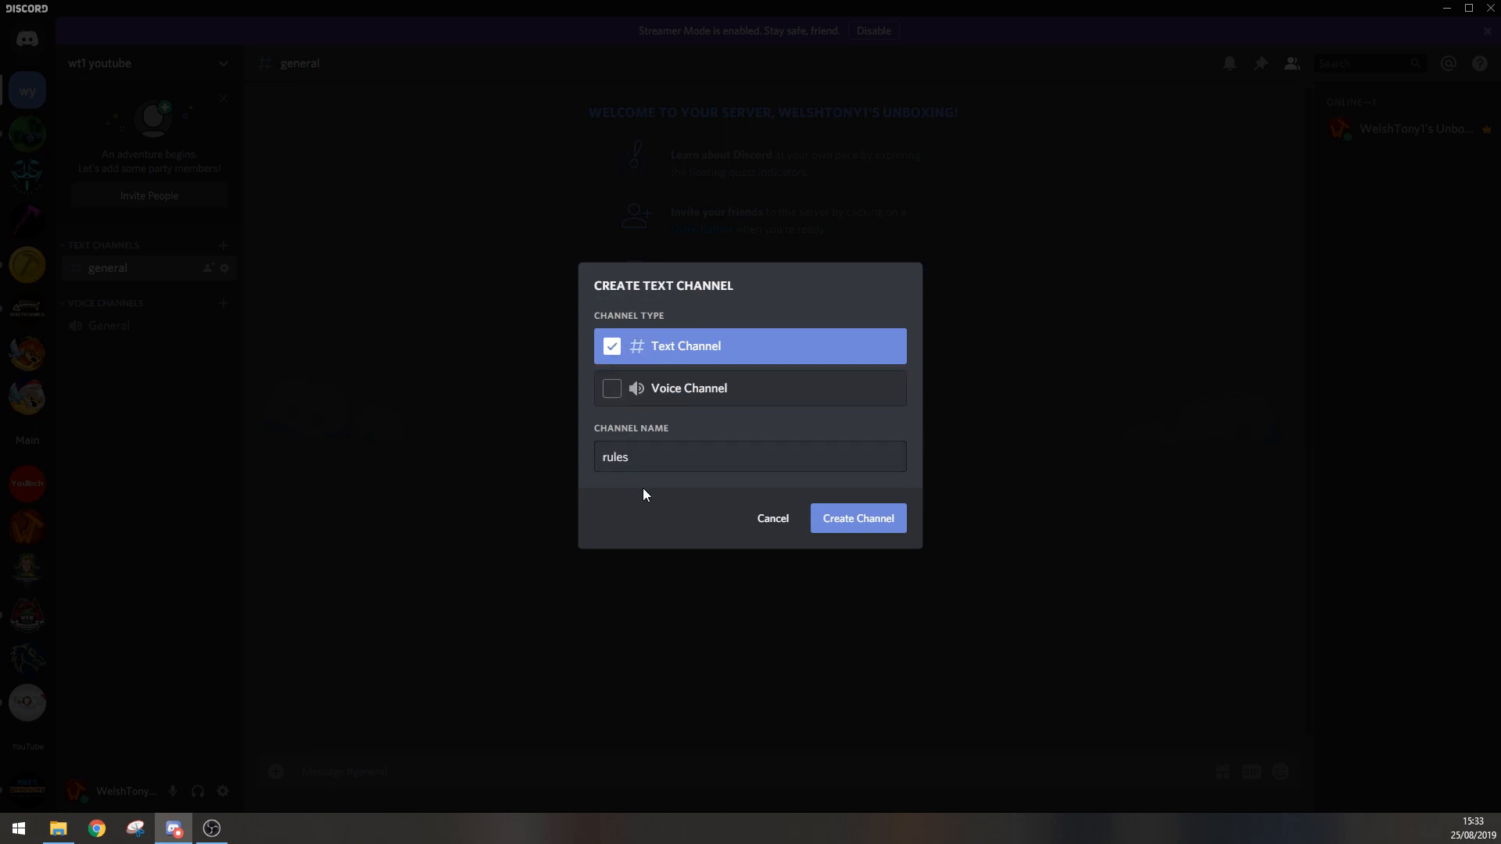
pyautogui.click(841, 526)
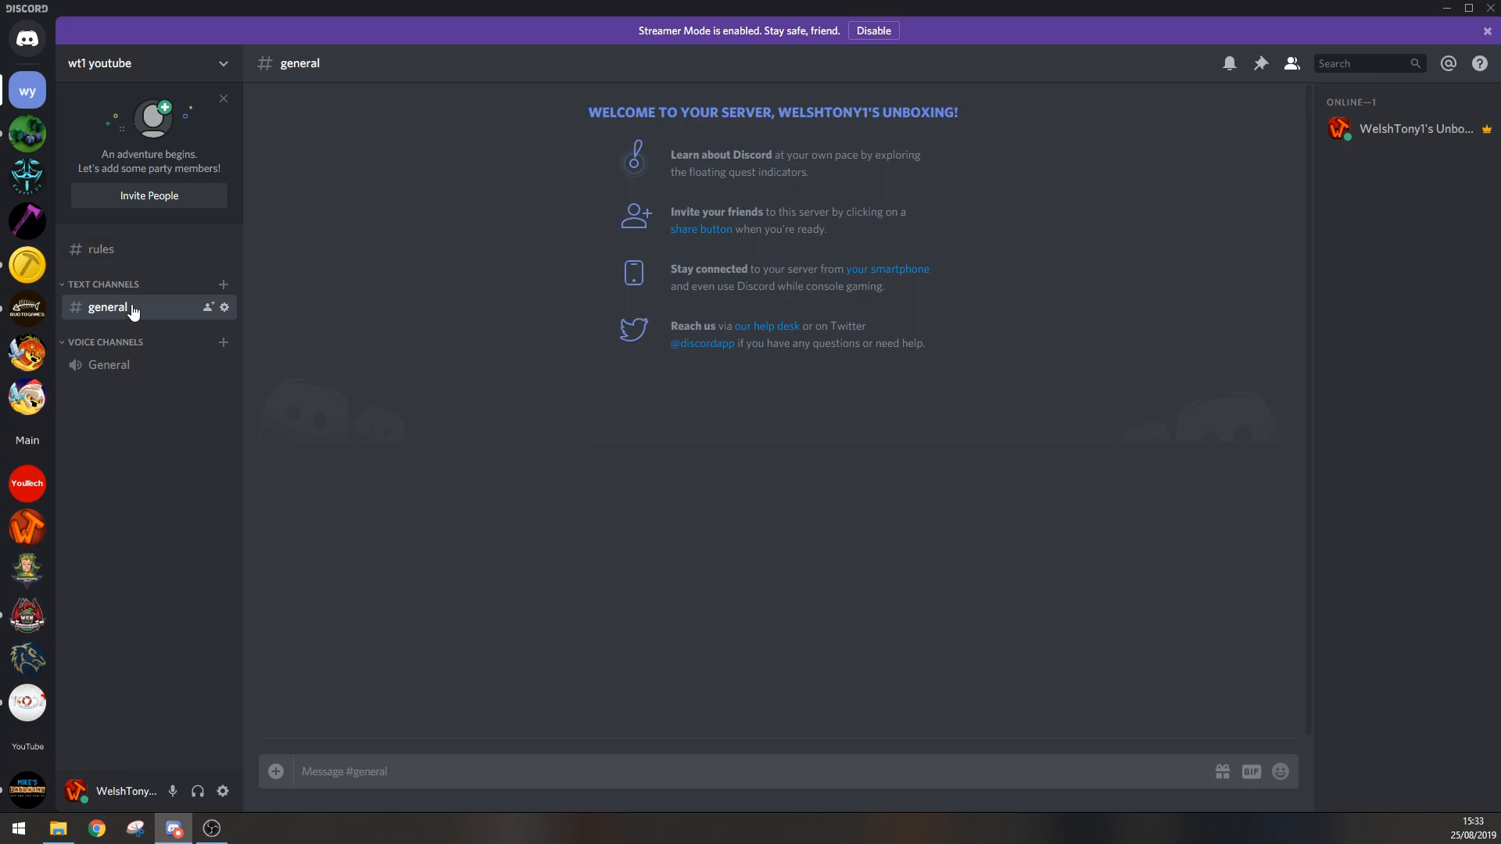
pyautogui.moveTo(141, 248)
pyautogui.mouseDown()
pyautogui.moveTo(143, 290)
pyautogui.moveTo(134, 244)
pyautogui.mouseUp()
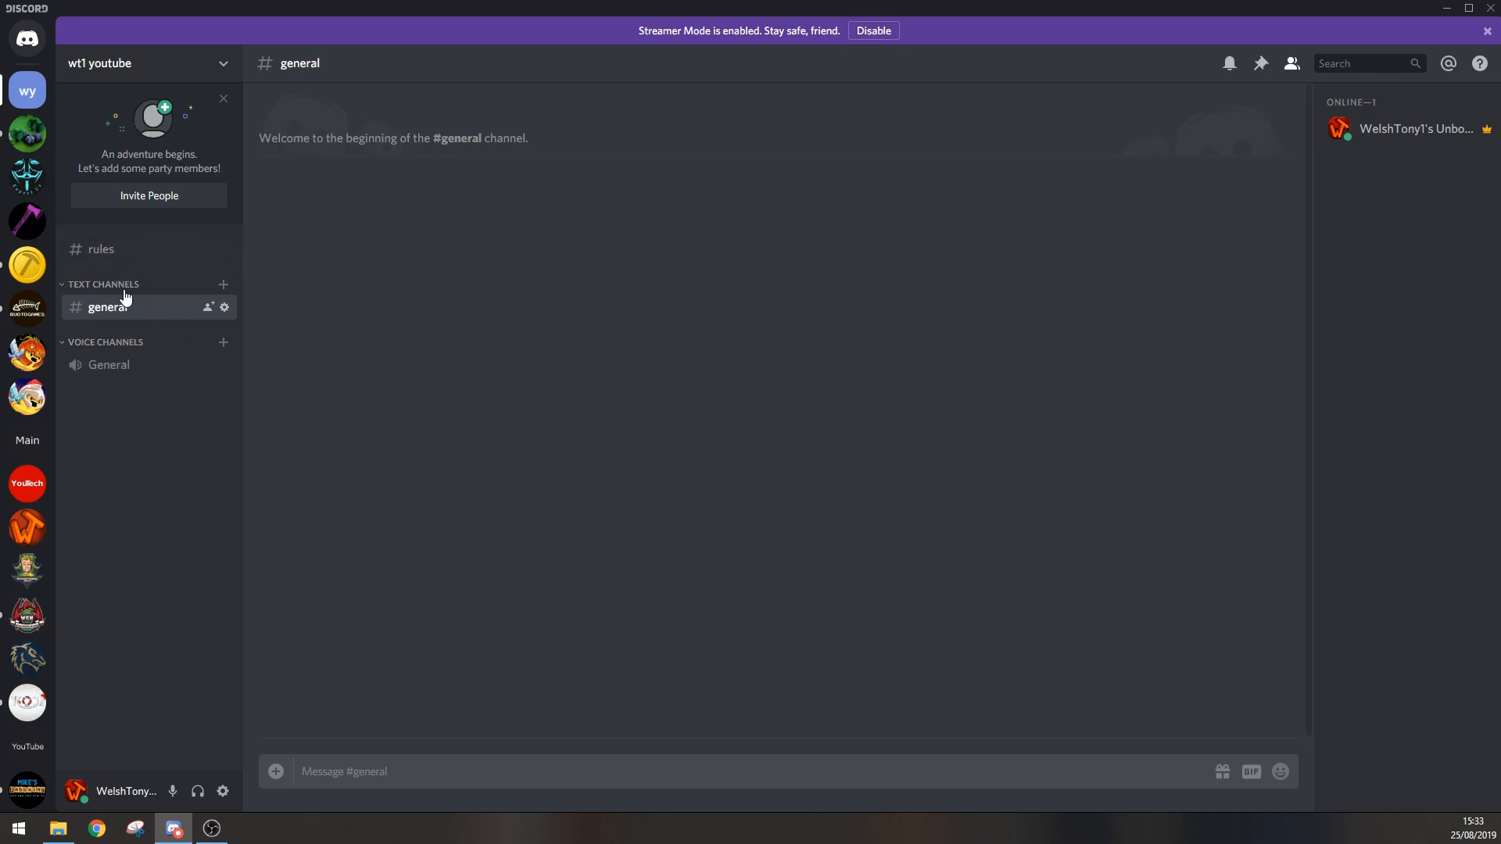
# Step: Create a new category named Info in the wt1 youtube server
pyautogui.rightClick(118, 400)
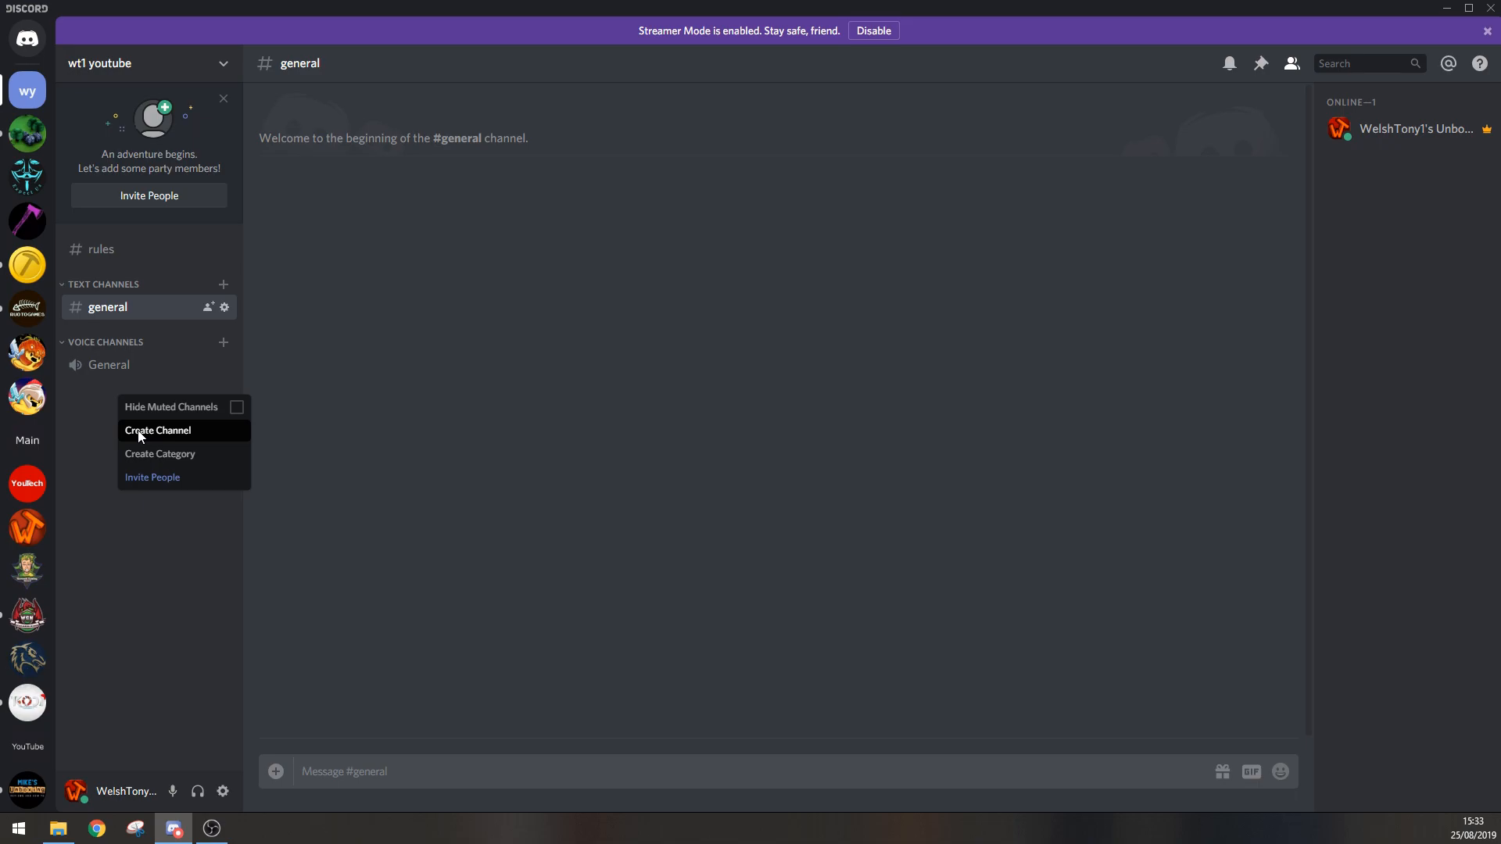
pyautogui.click(221, 68)
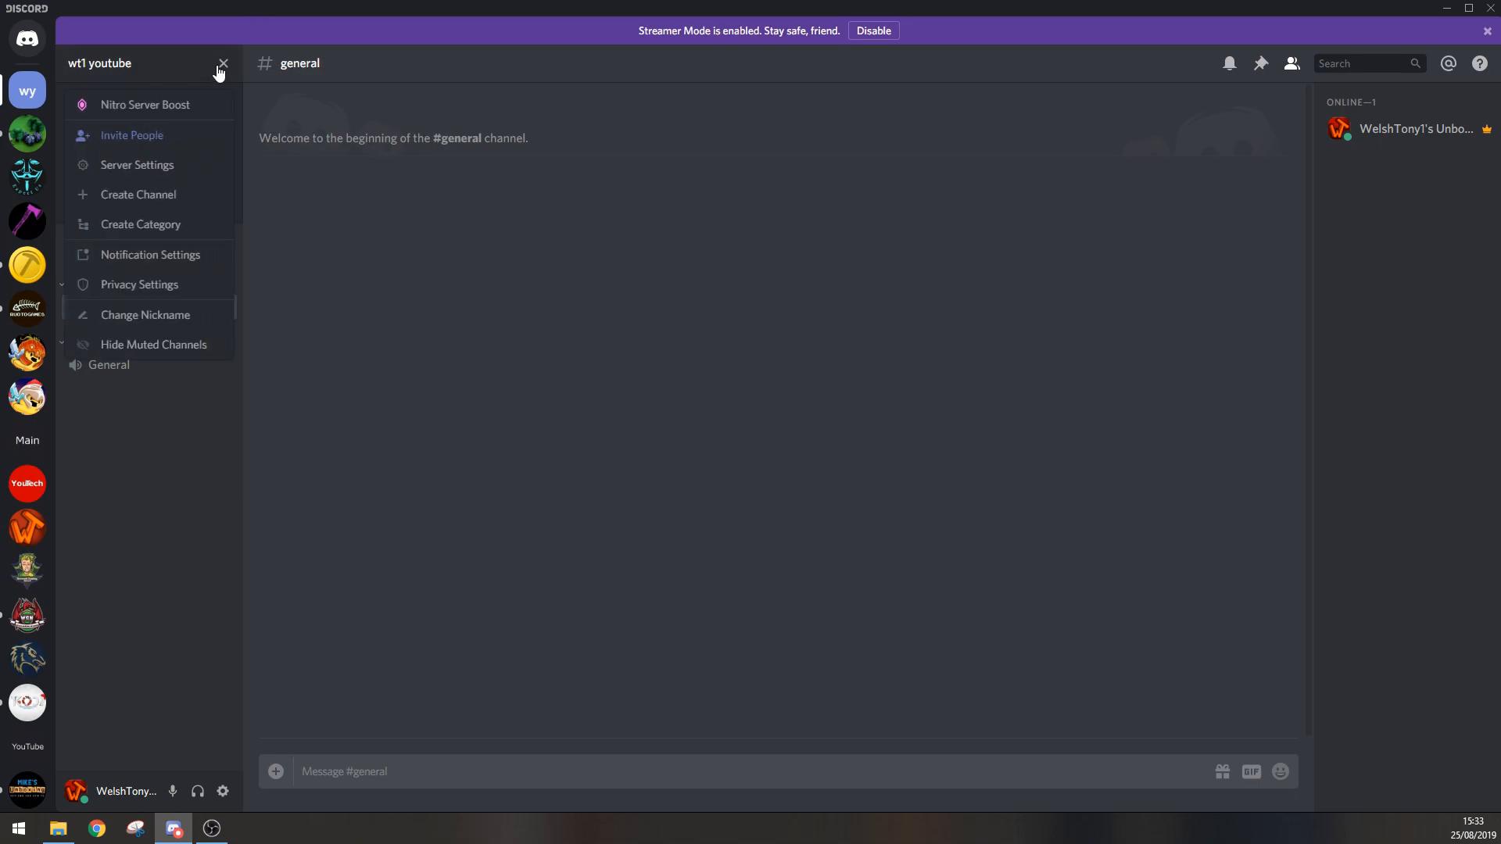
pyautogui.click(126, 504)
pyautogui.rightClick(137, 419)
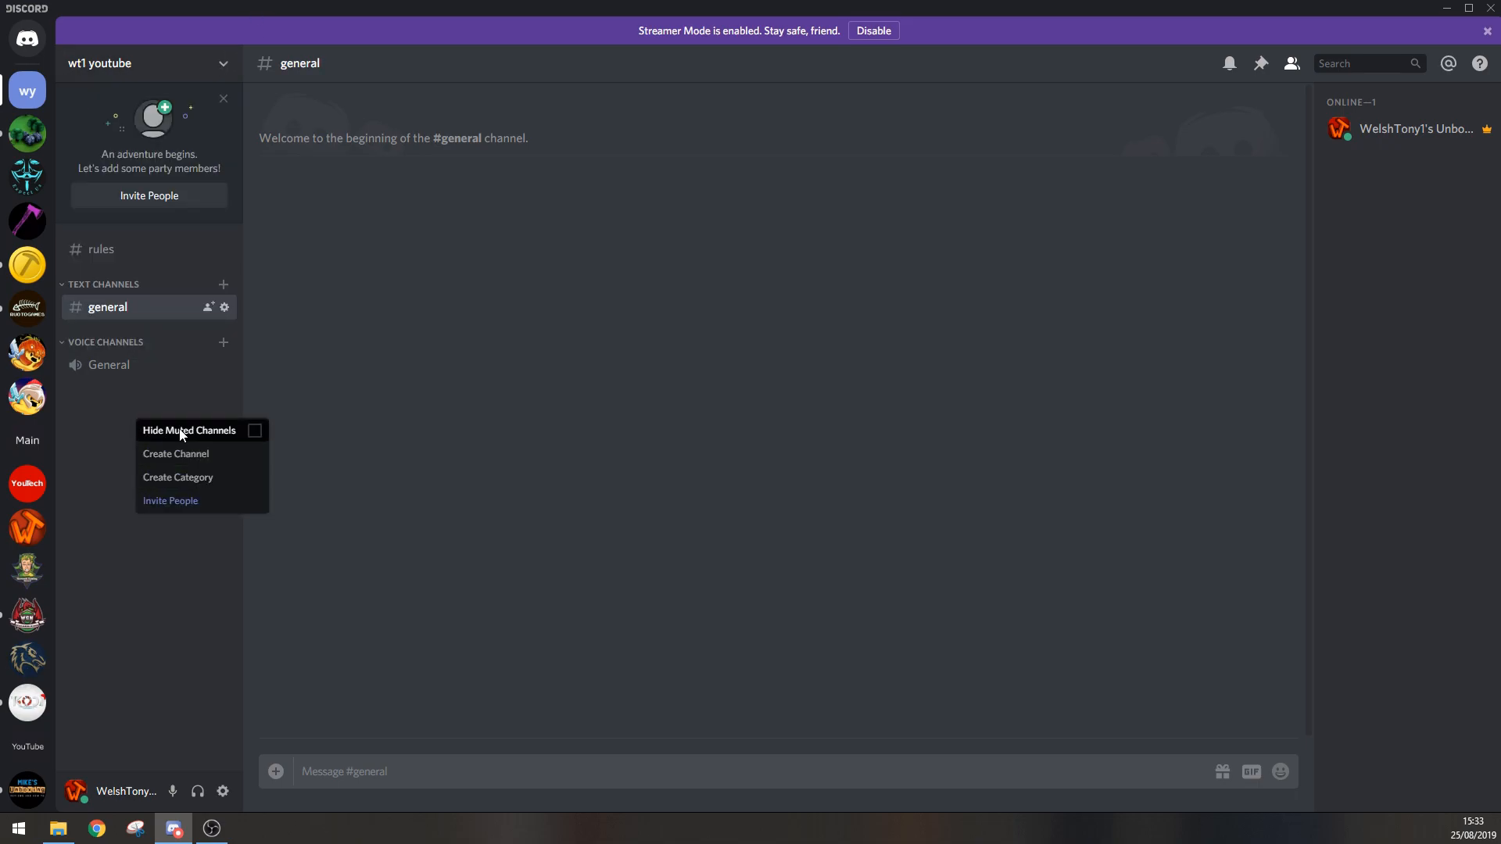
pyautogui.click(178, 478)
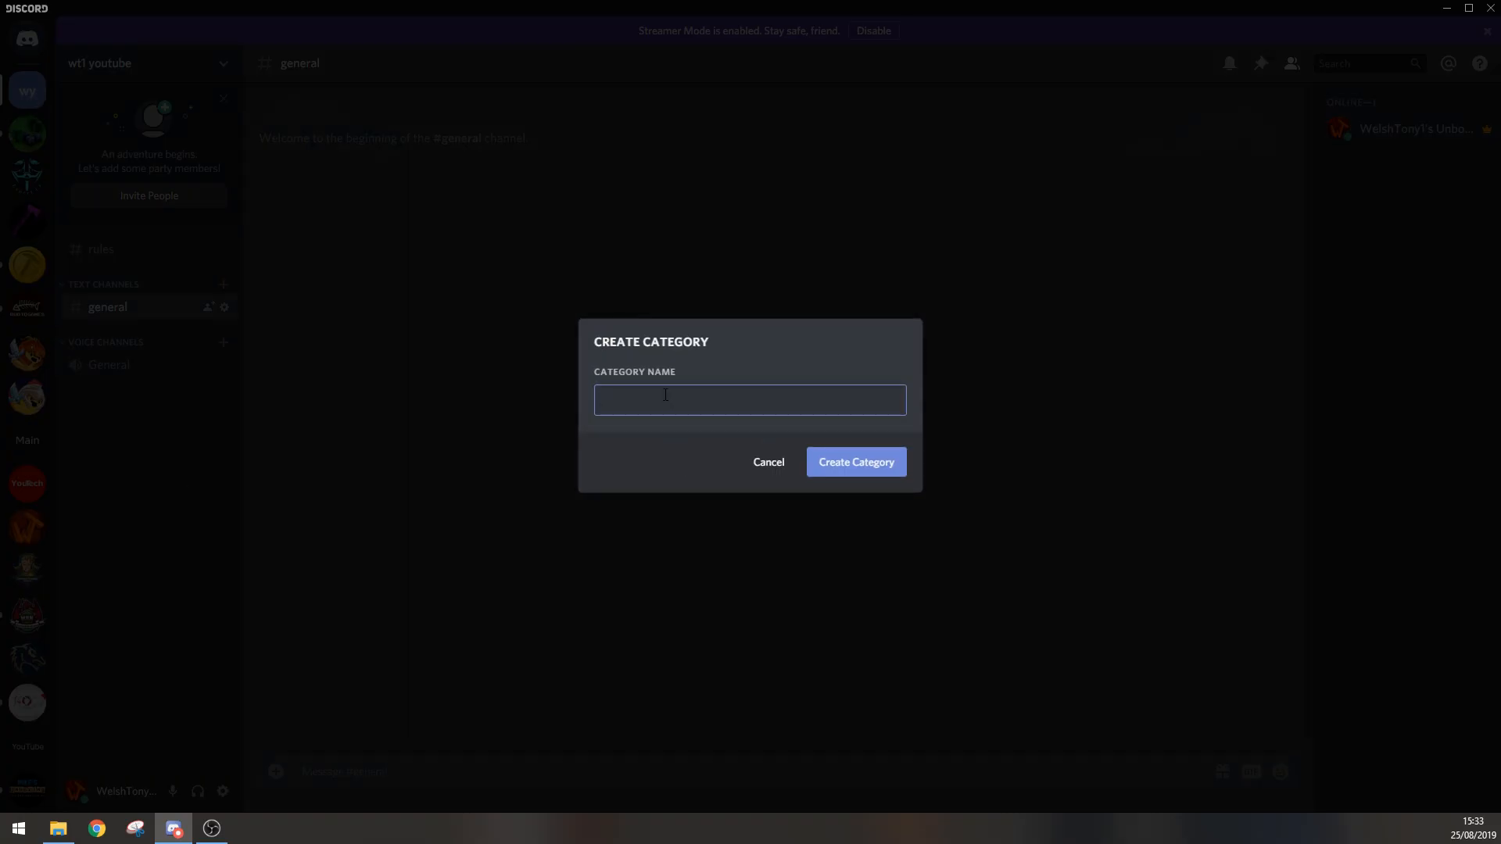
pyautogui.write('Info')
pyautogui.click(856, 461)
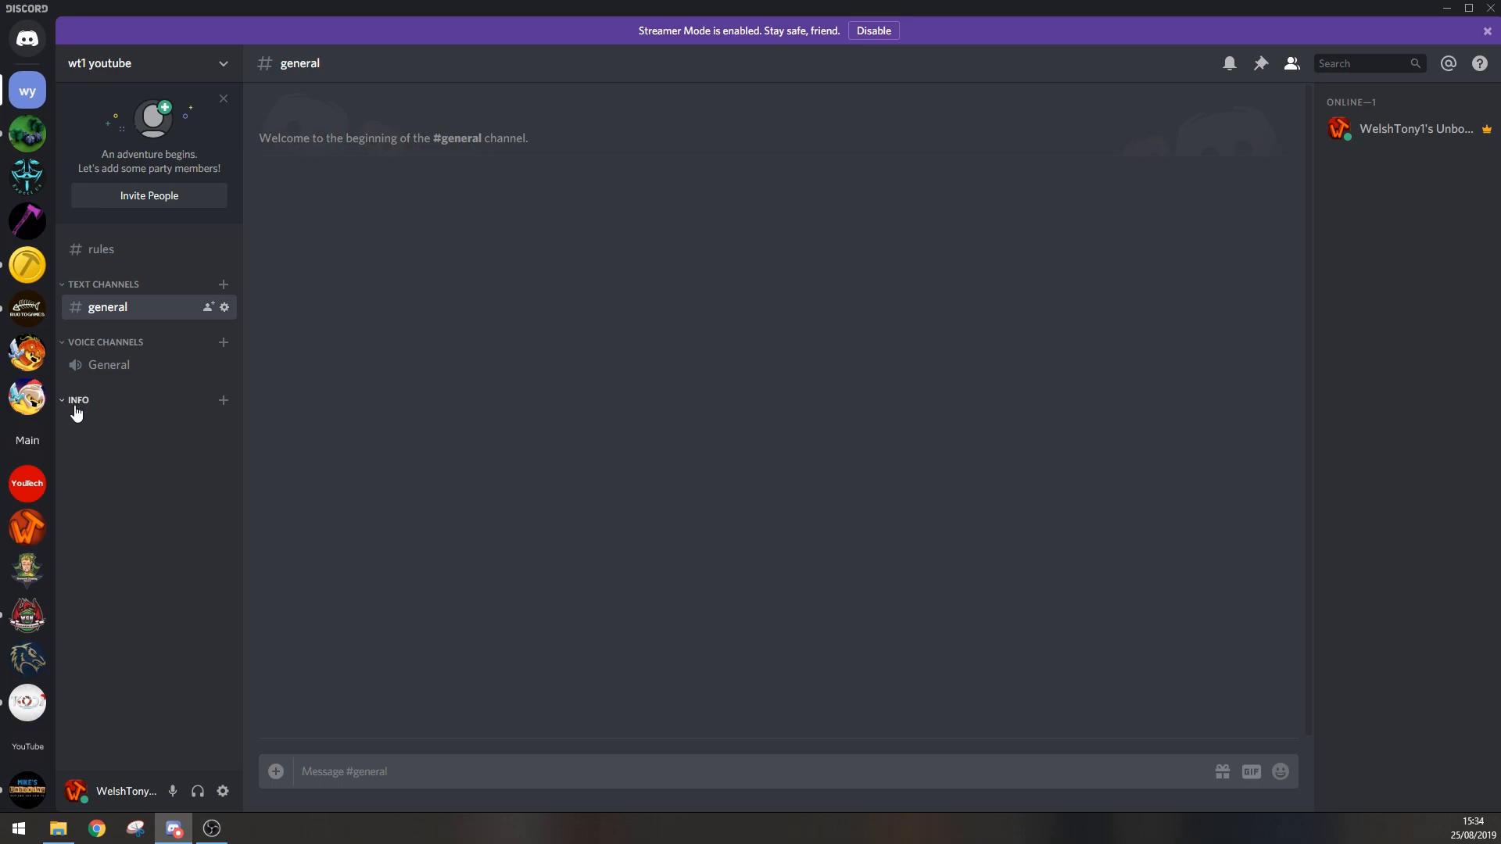
# Step: Move the Info category above Text Channels and open the rules channel
pyautogui.moveTo(104, 407); pyautogui.dragTo(111, 271)
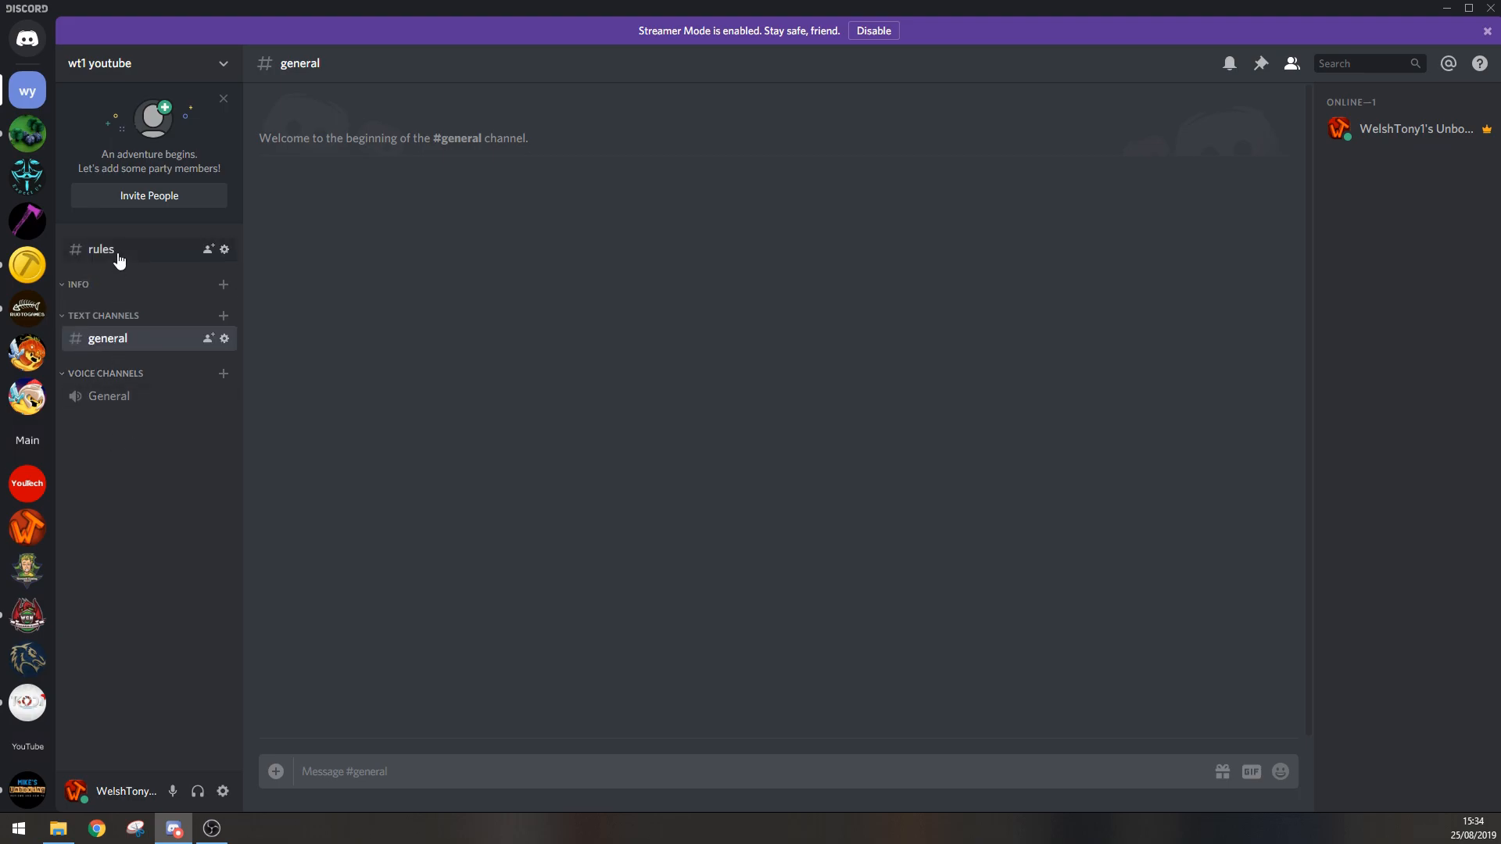
pyautogui.moveTo(121, 254)
pyautogui.mouseDown()
pyautogui.moveTo(124, 294)
pyautogui.moveTo(115, 228)
pyautogui.mouseUp()
pyautogui.click(68, 318)
pyautogui.click(115, 257)
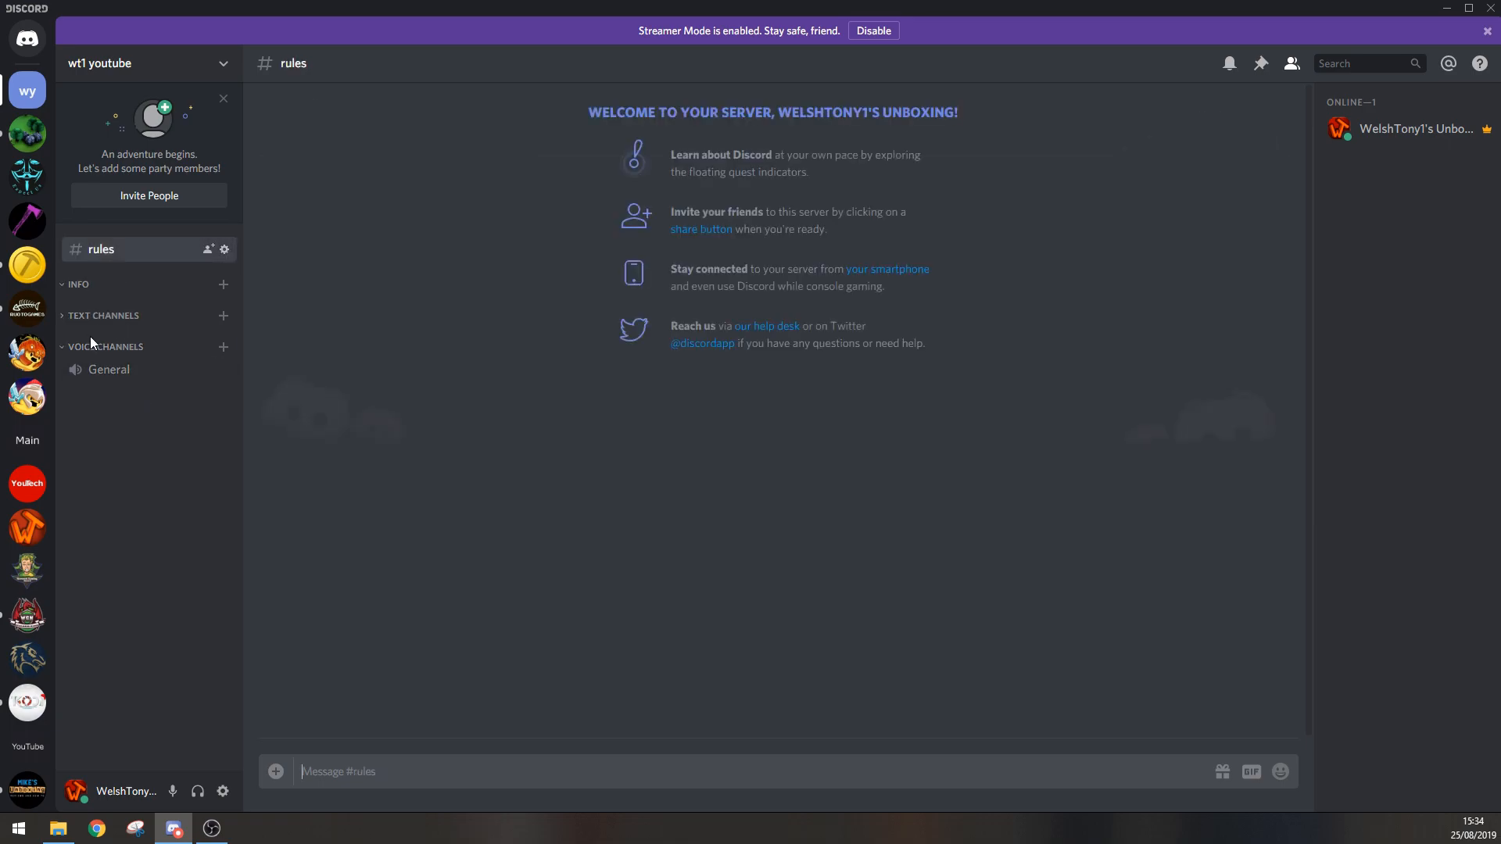
pyautogui.click(63, 319)
# Step: Open the overview settings of the wt1 youtube server
pyautogui.click(224, 66)
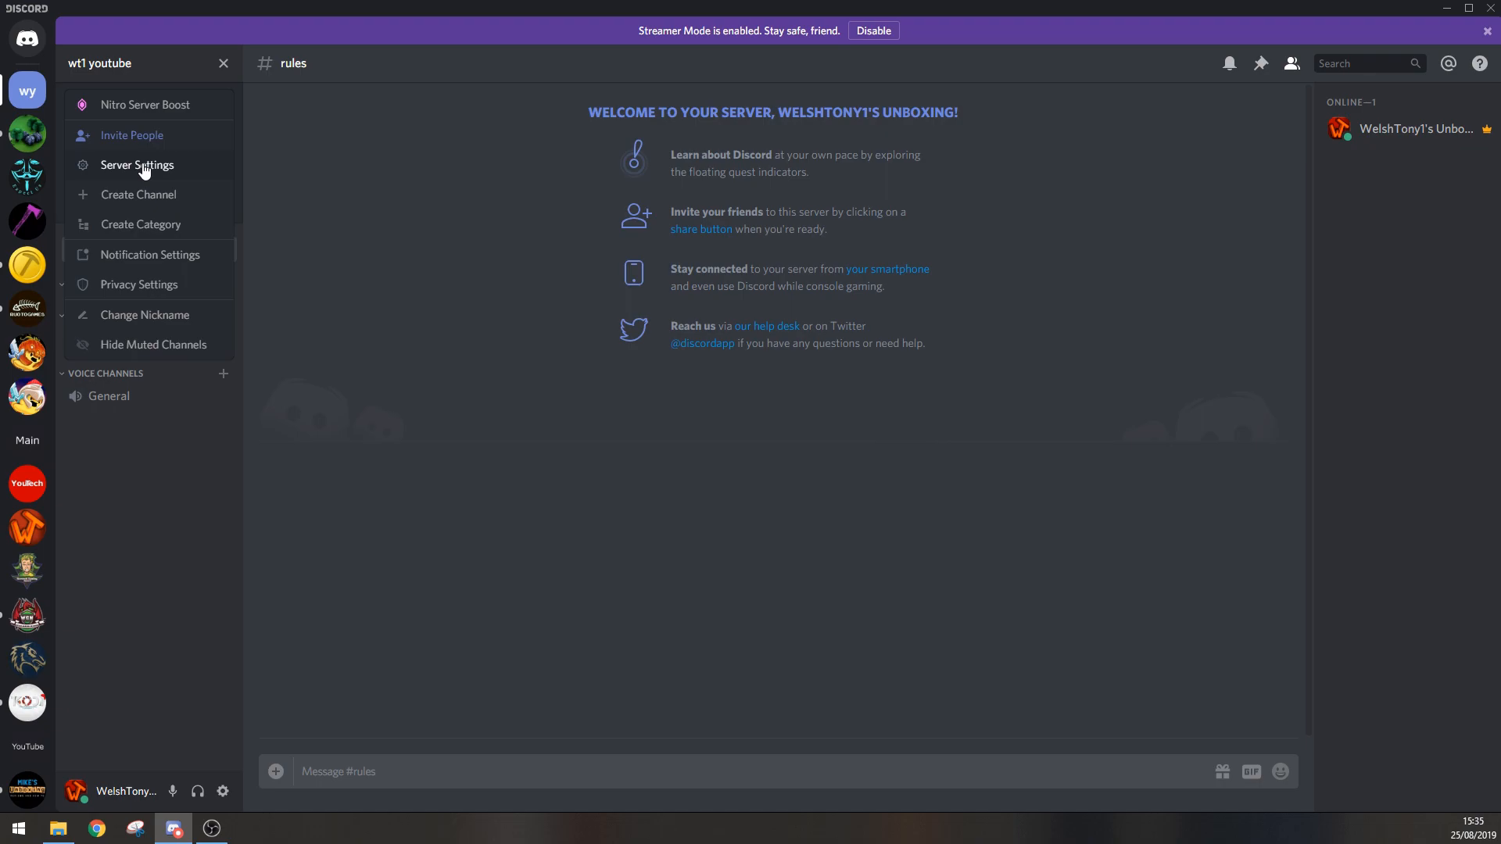
pyautogui.click(136, 547)
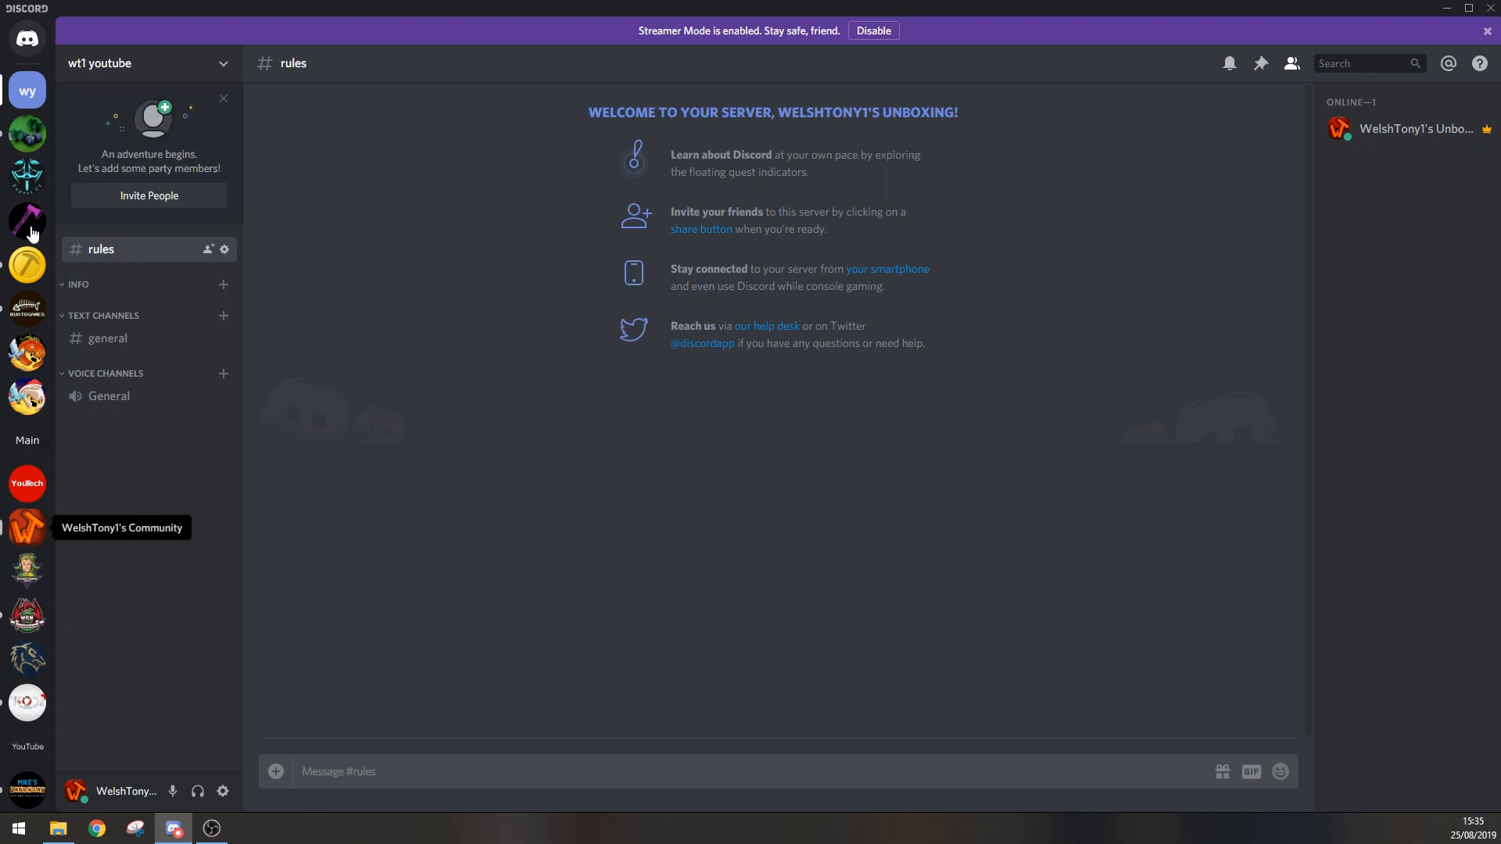
pyautogui.rightClick(30, 93)
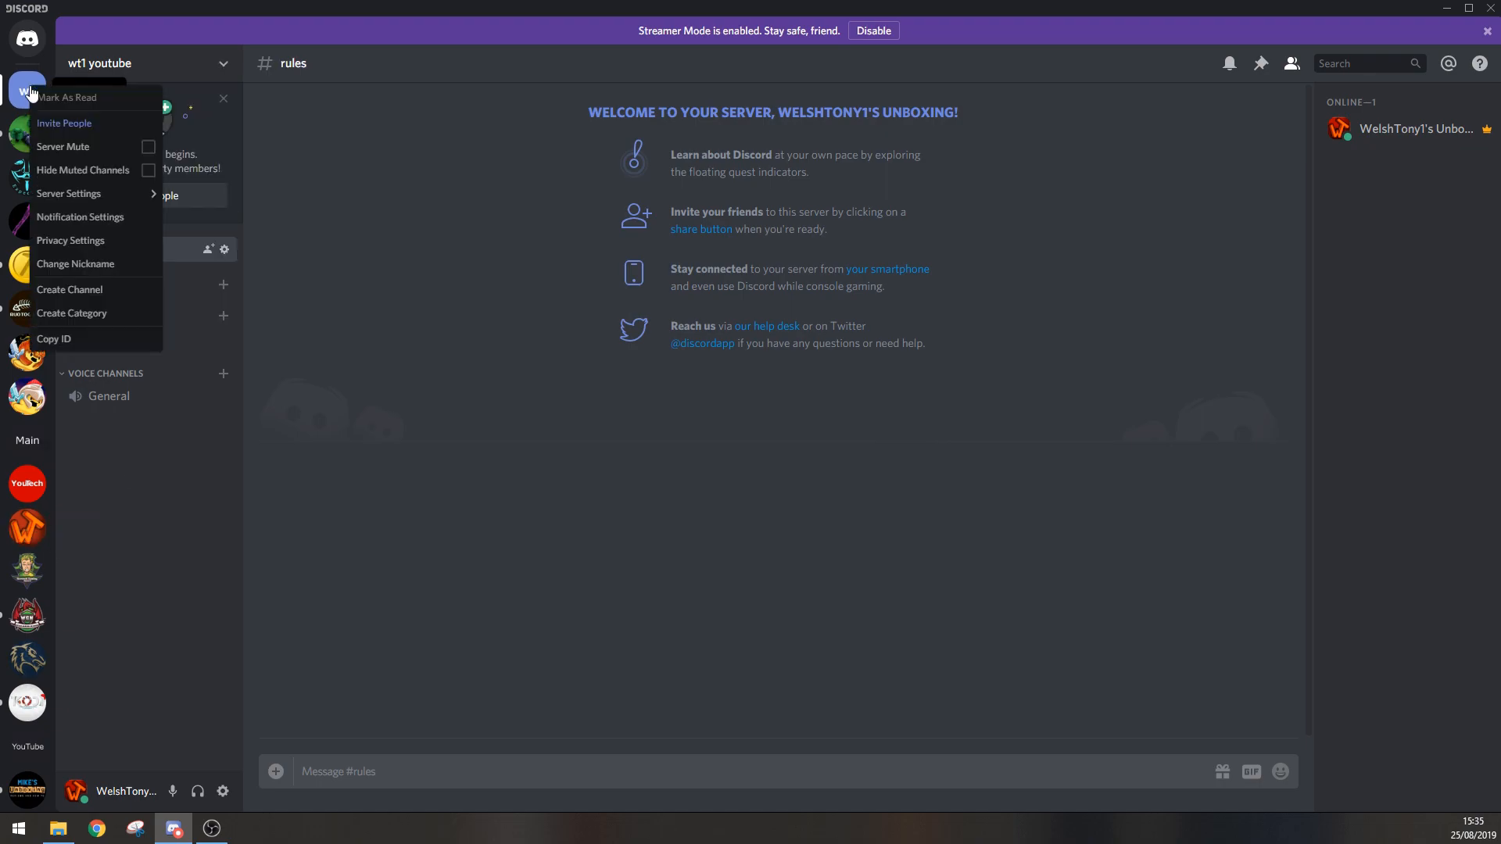
pyautogui.moveTo(78, 193)
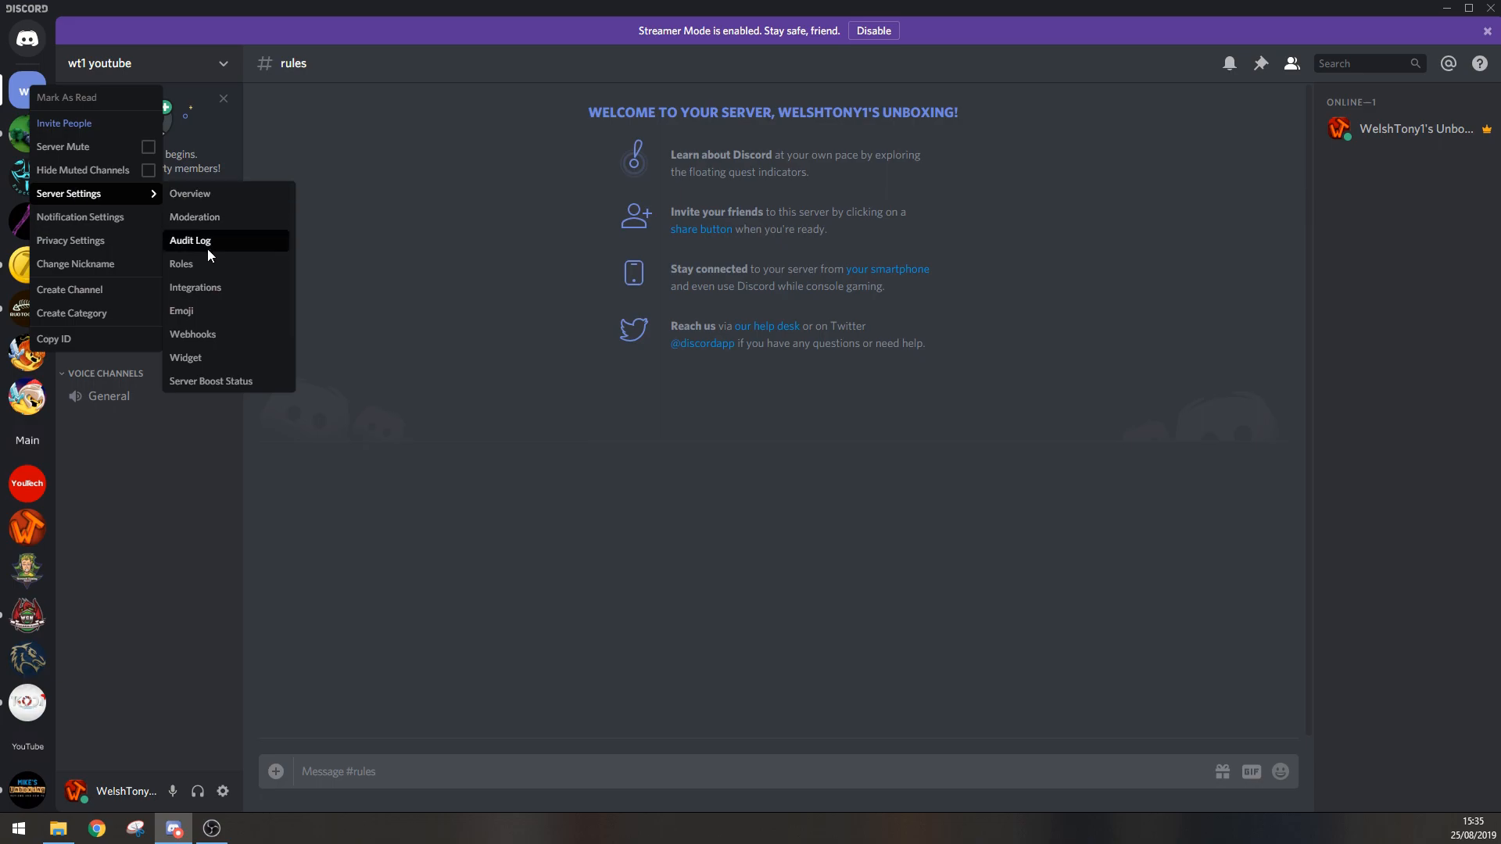
pyautogui.click(220, 197)
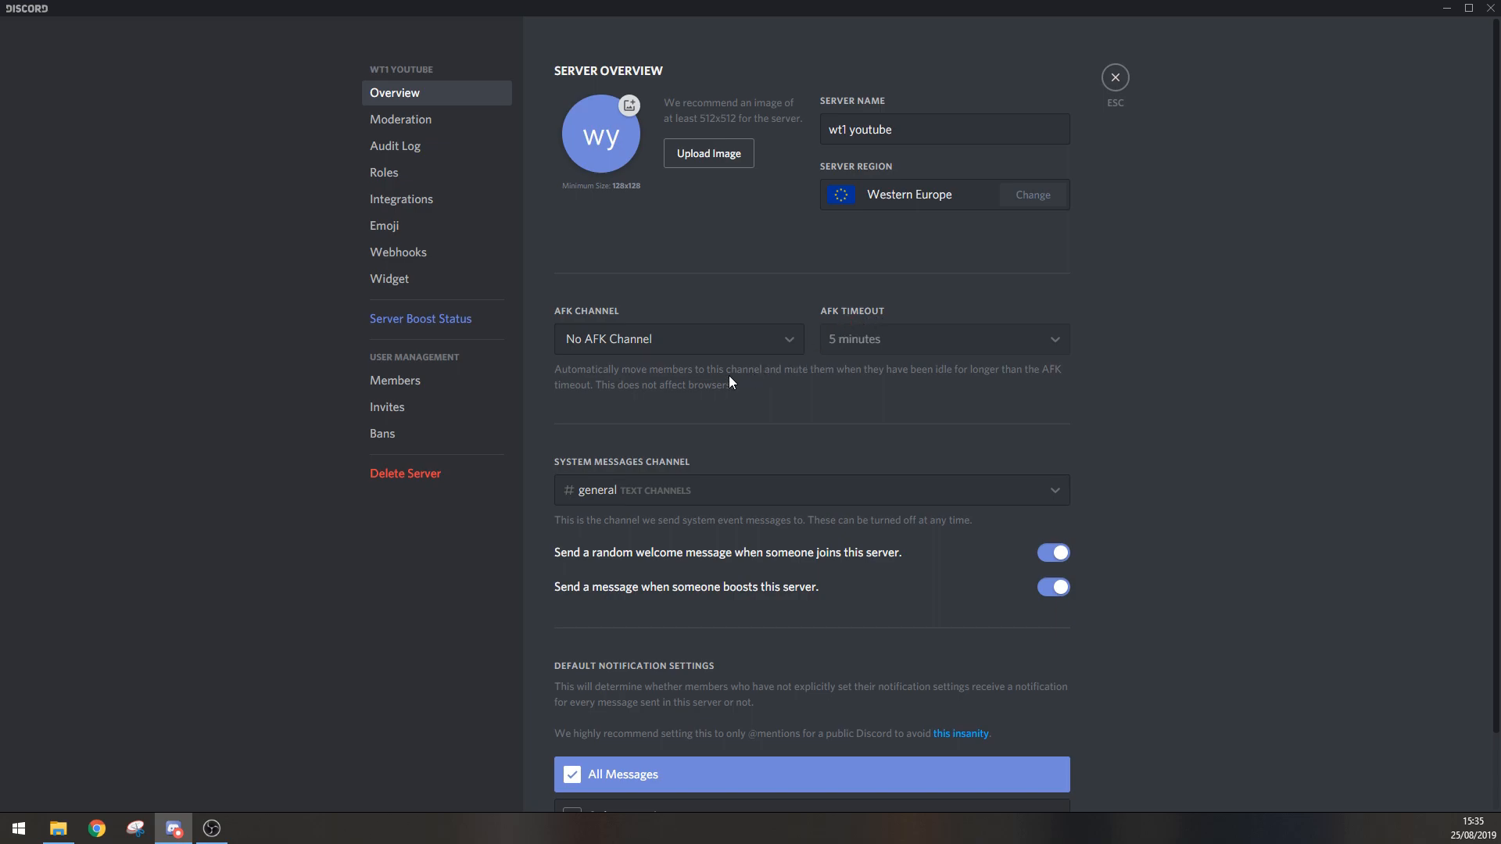
# Step: Try General as the AFK channel, discard that change, and check the channels available for system messages
pyautogui.click(788, 350)
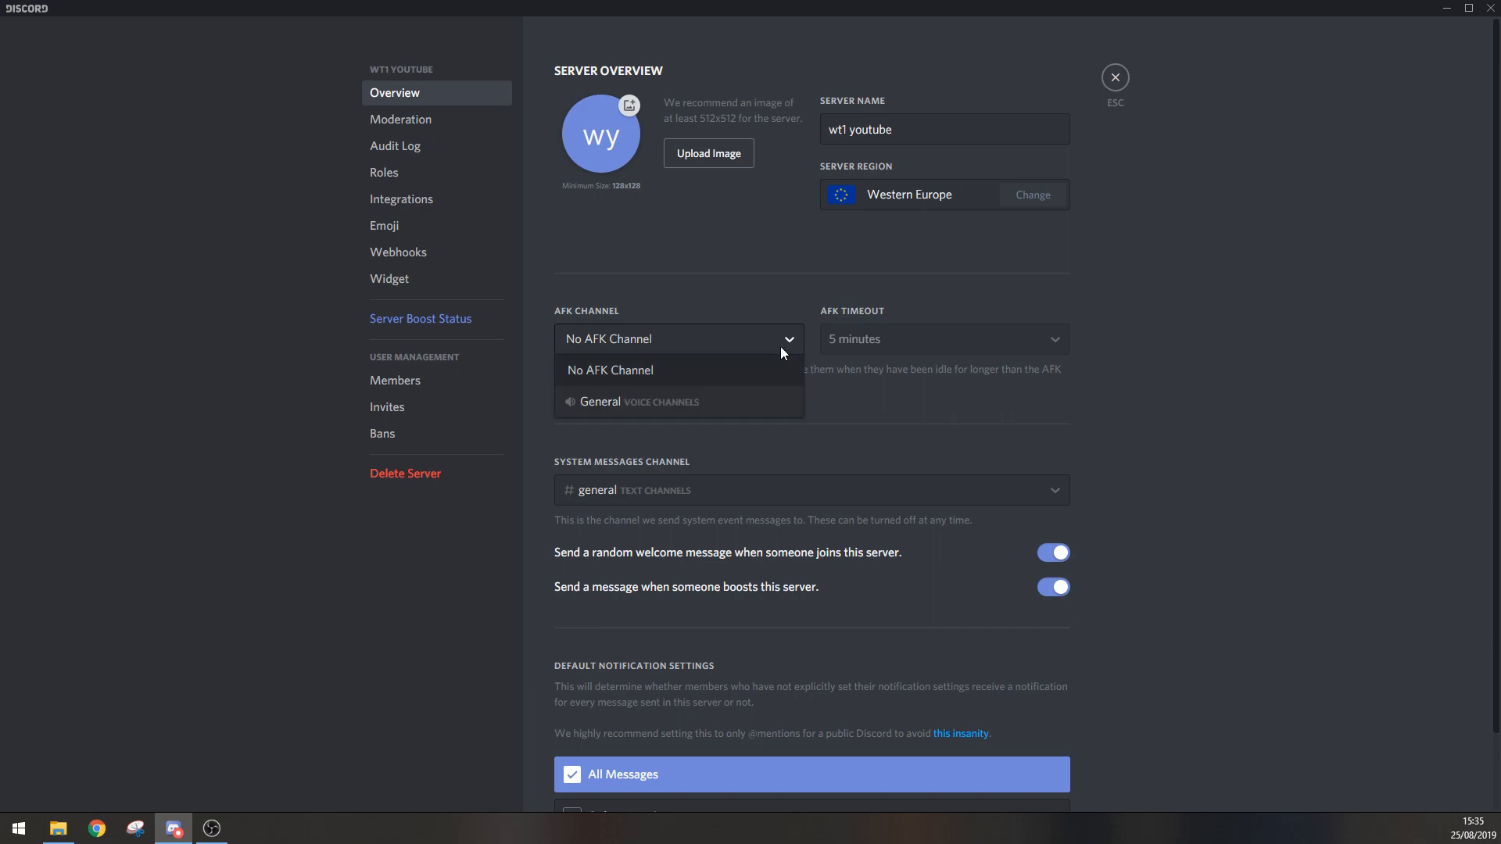
pyautogui.click(621, 401)
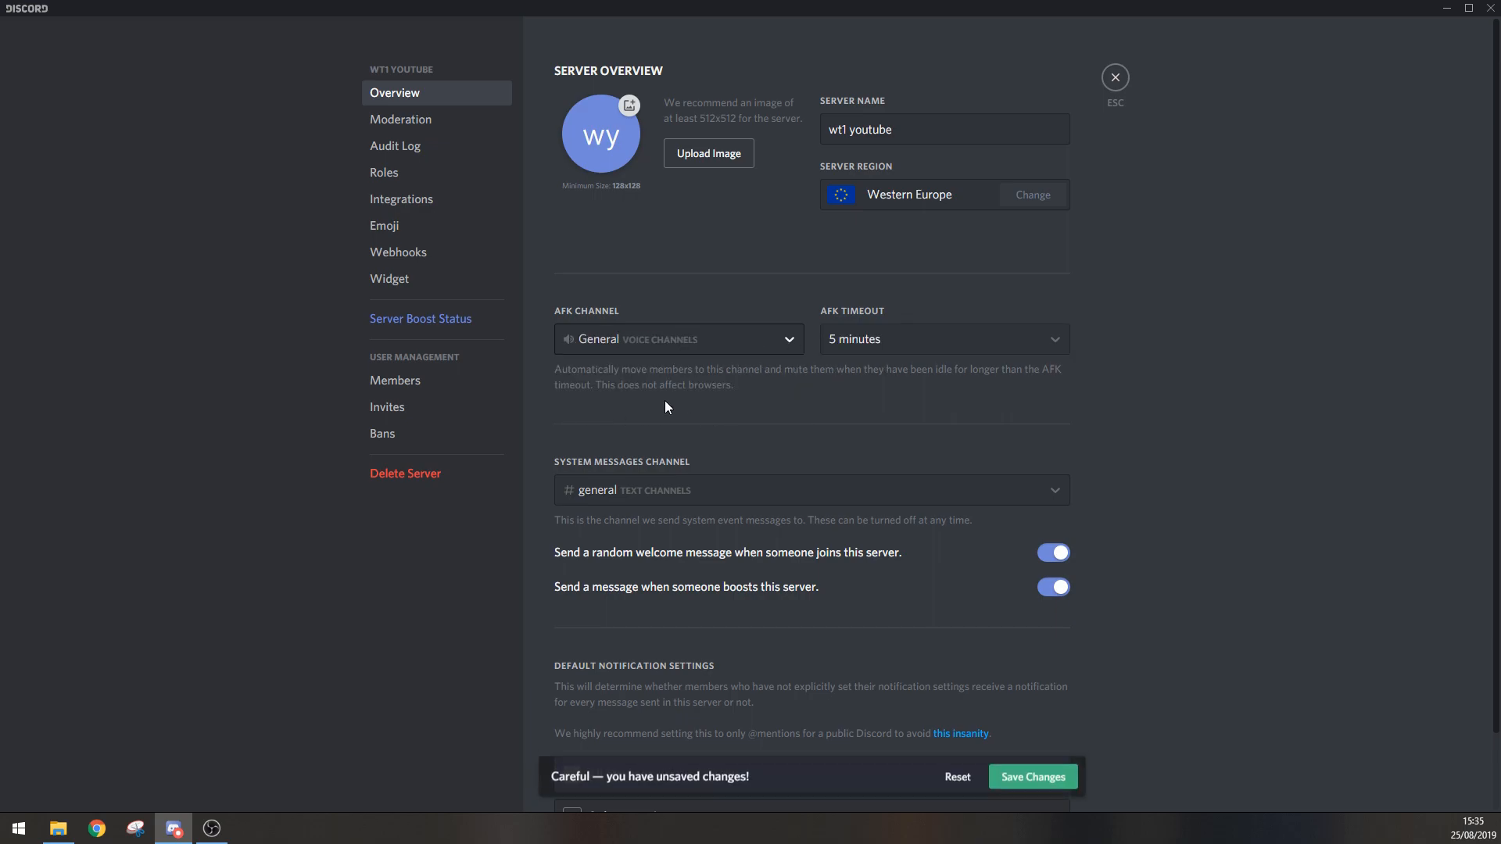
pyautogui.click(782, 346)
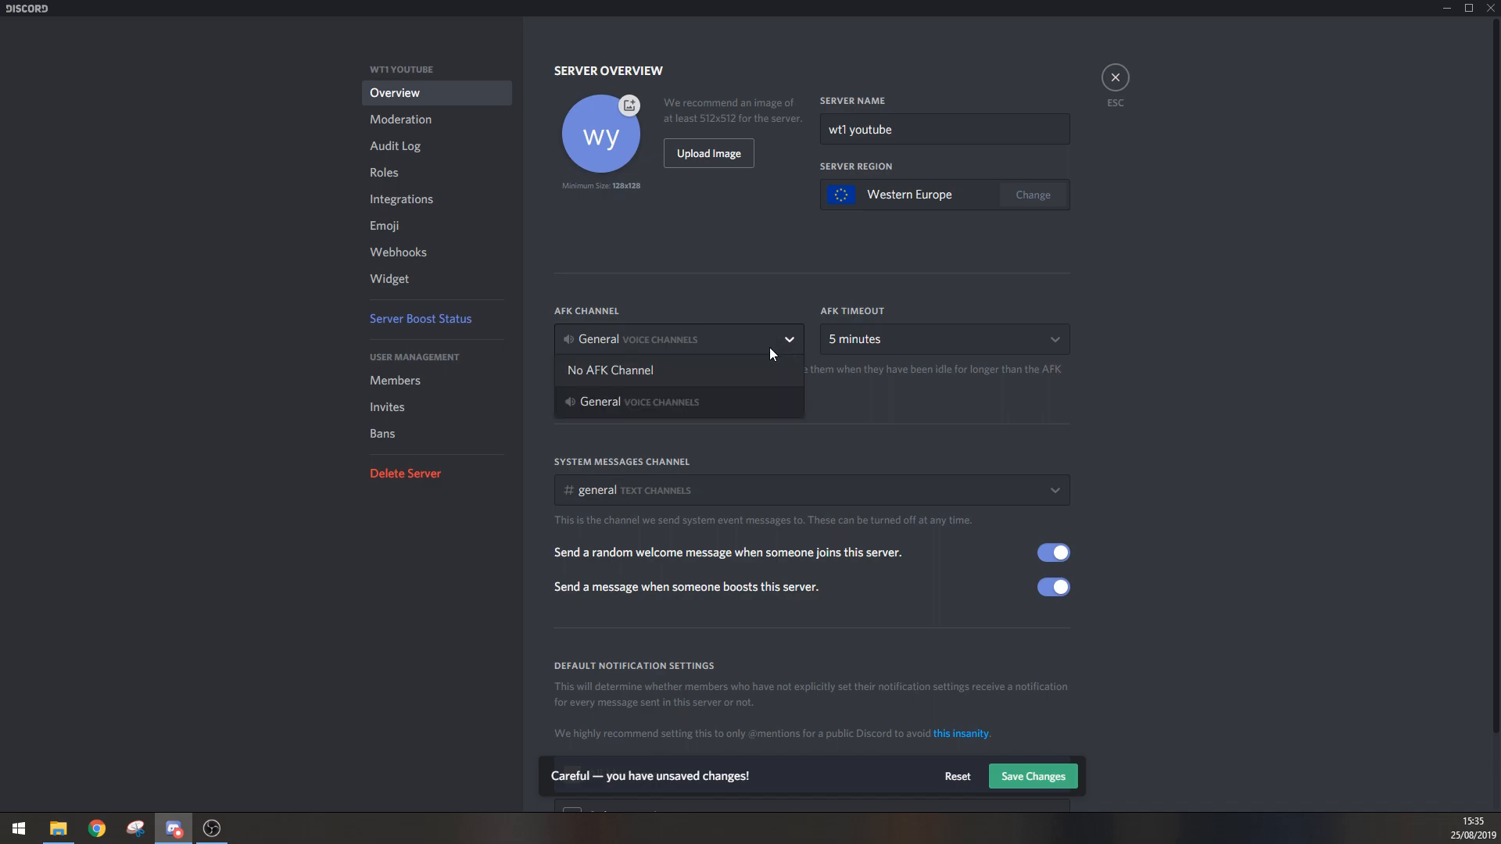
pyautogui.click(637, 370)
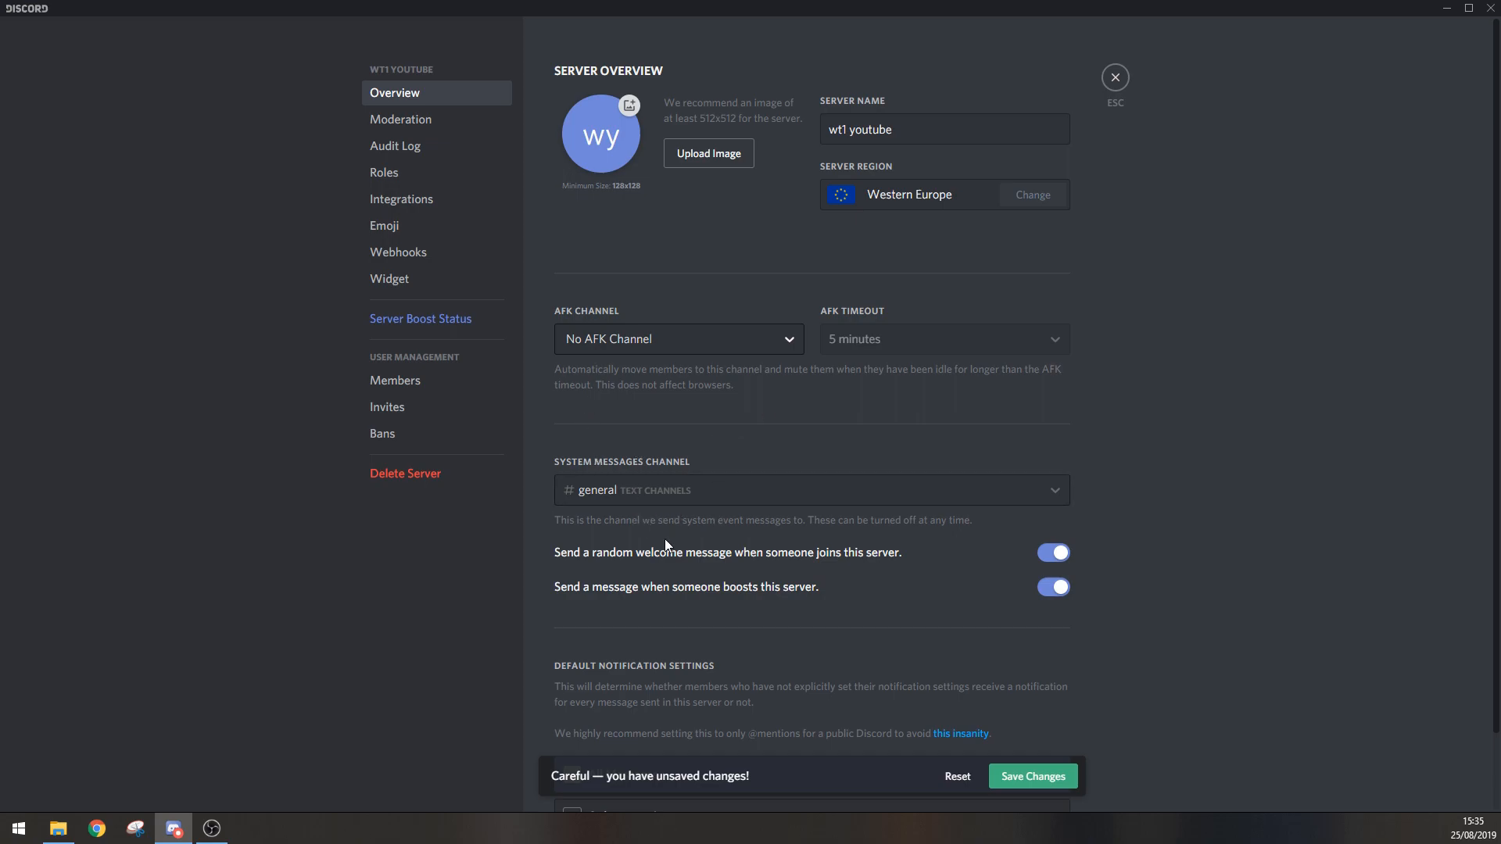
pyautogui.scroll(-2, 1015, 507)
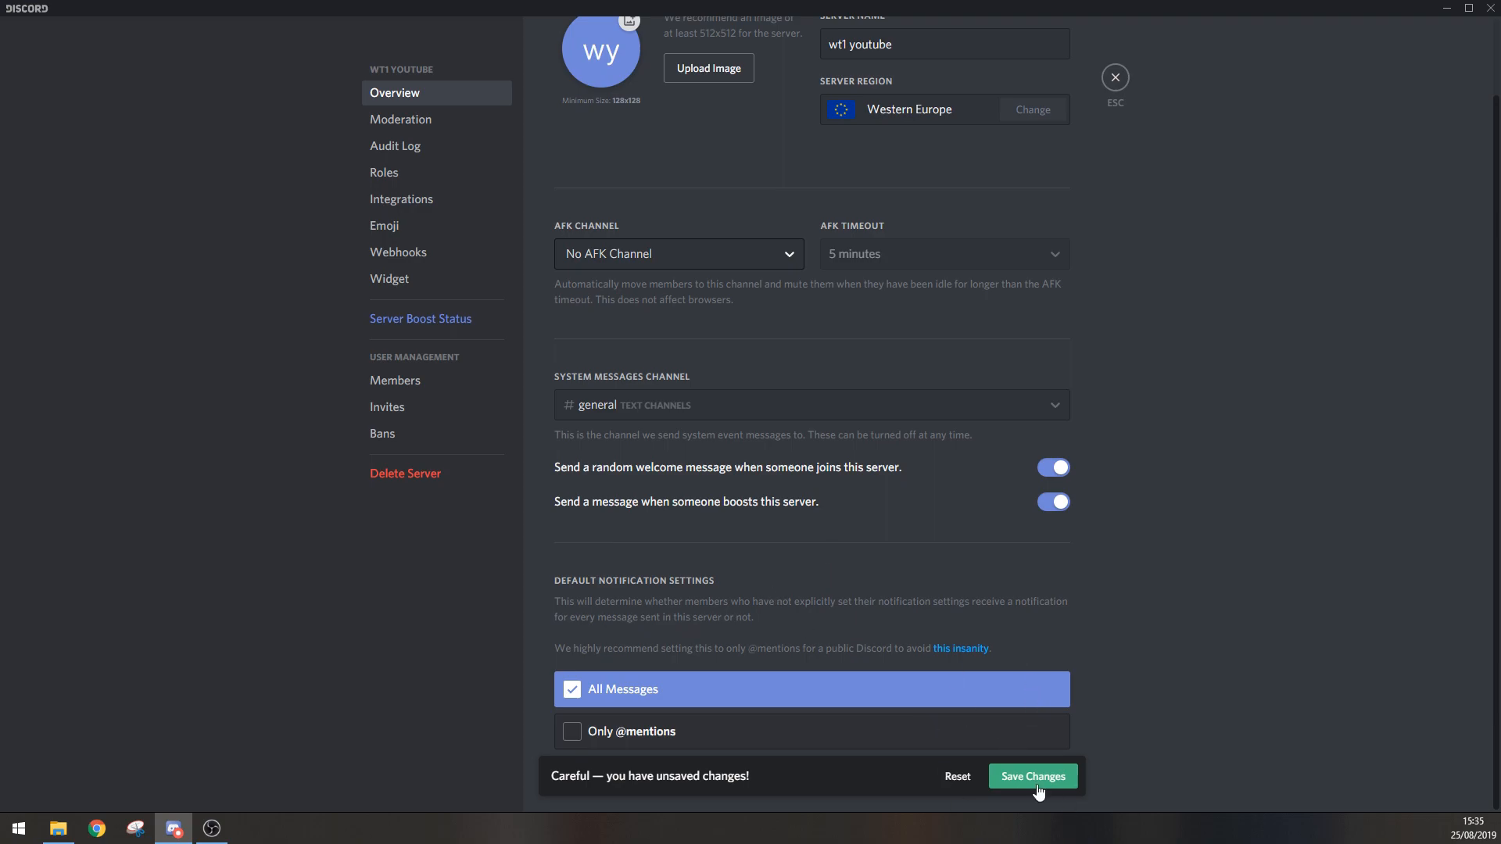
pyautogui.click(959, 778)
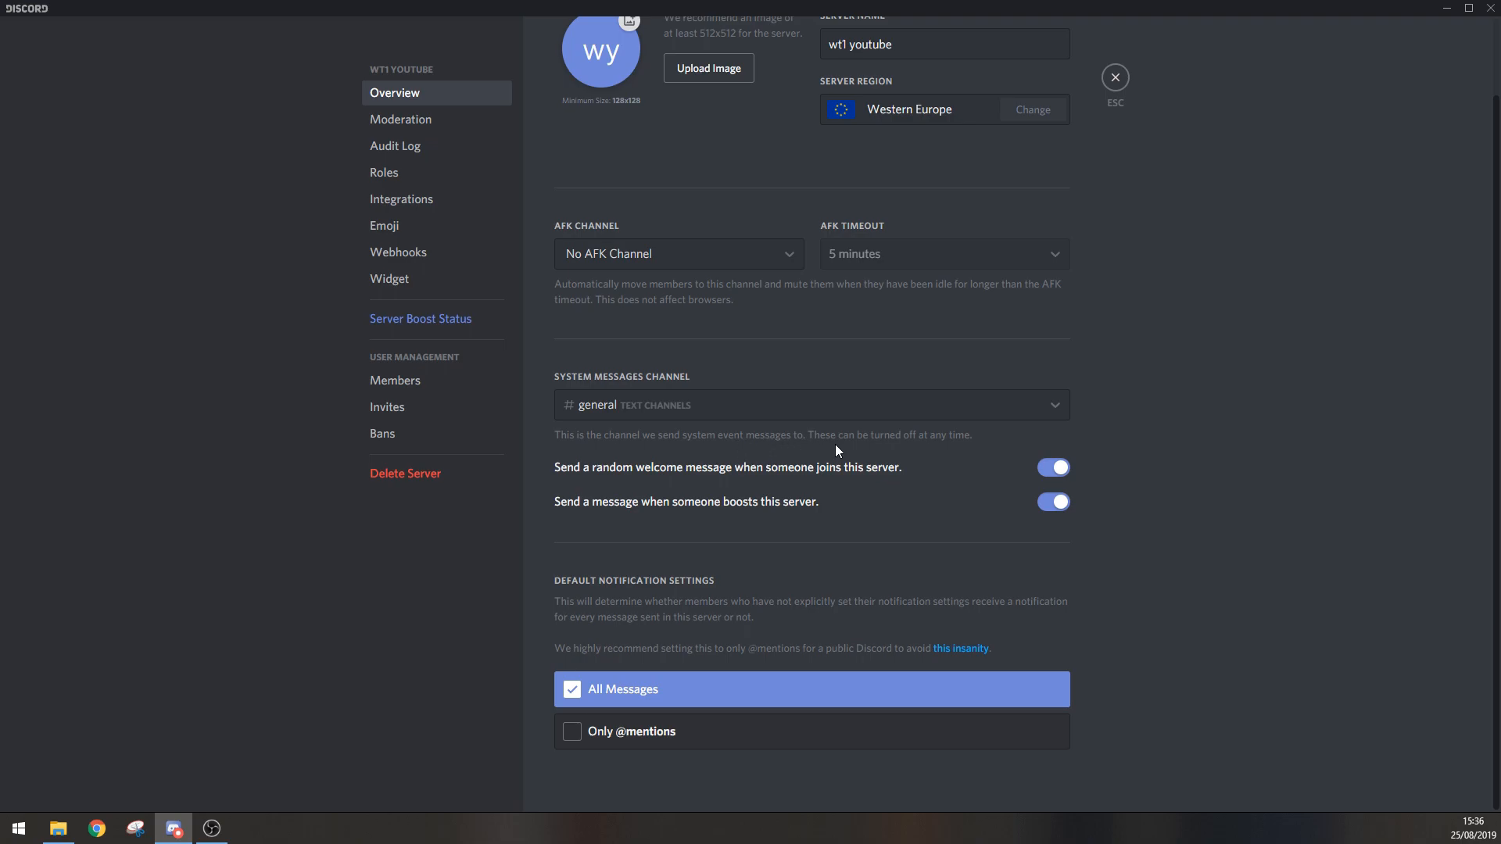
pyautogui.click(1065, 411)
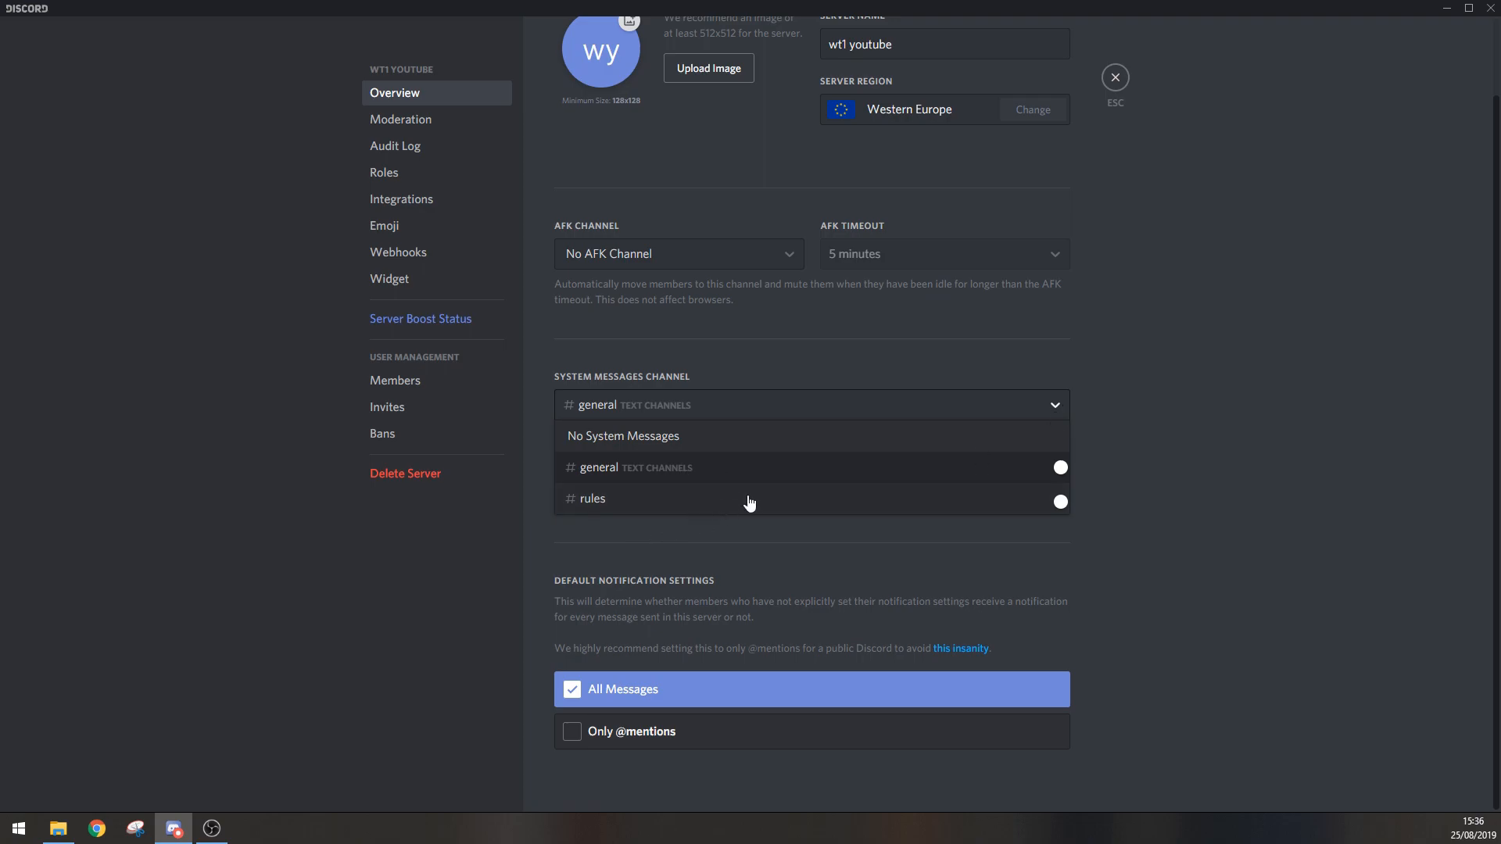
pyautogui.click(1071, 408)
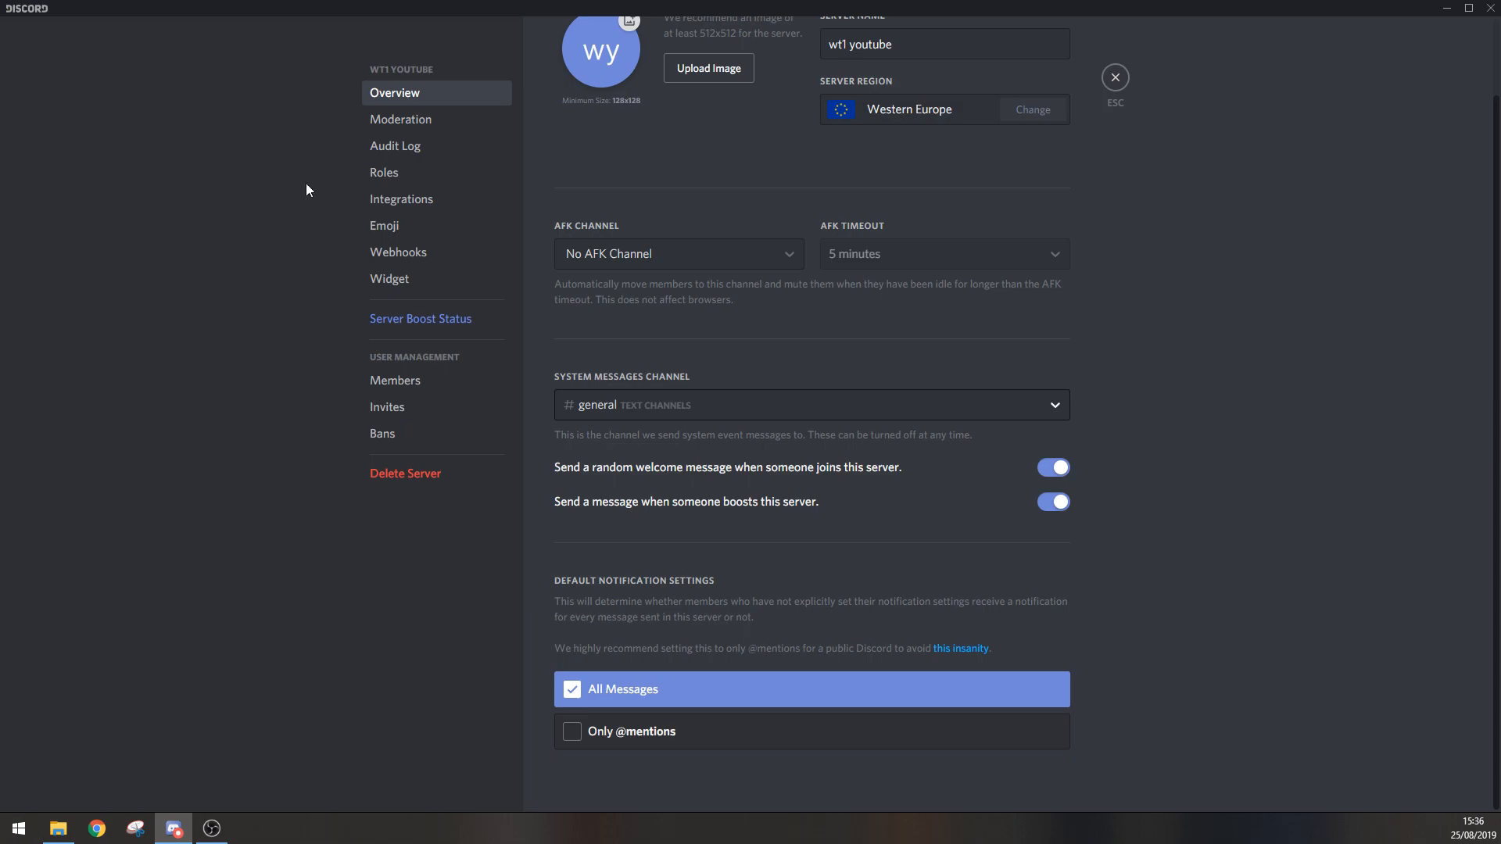
# Step: Create a new server role and name it Admin
pyautogui.click(420, 182)
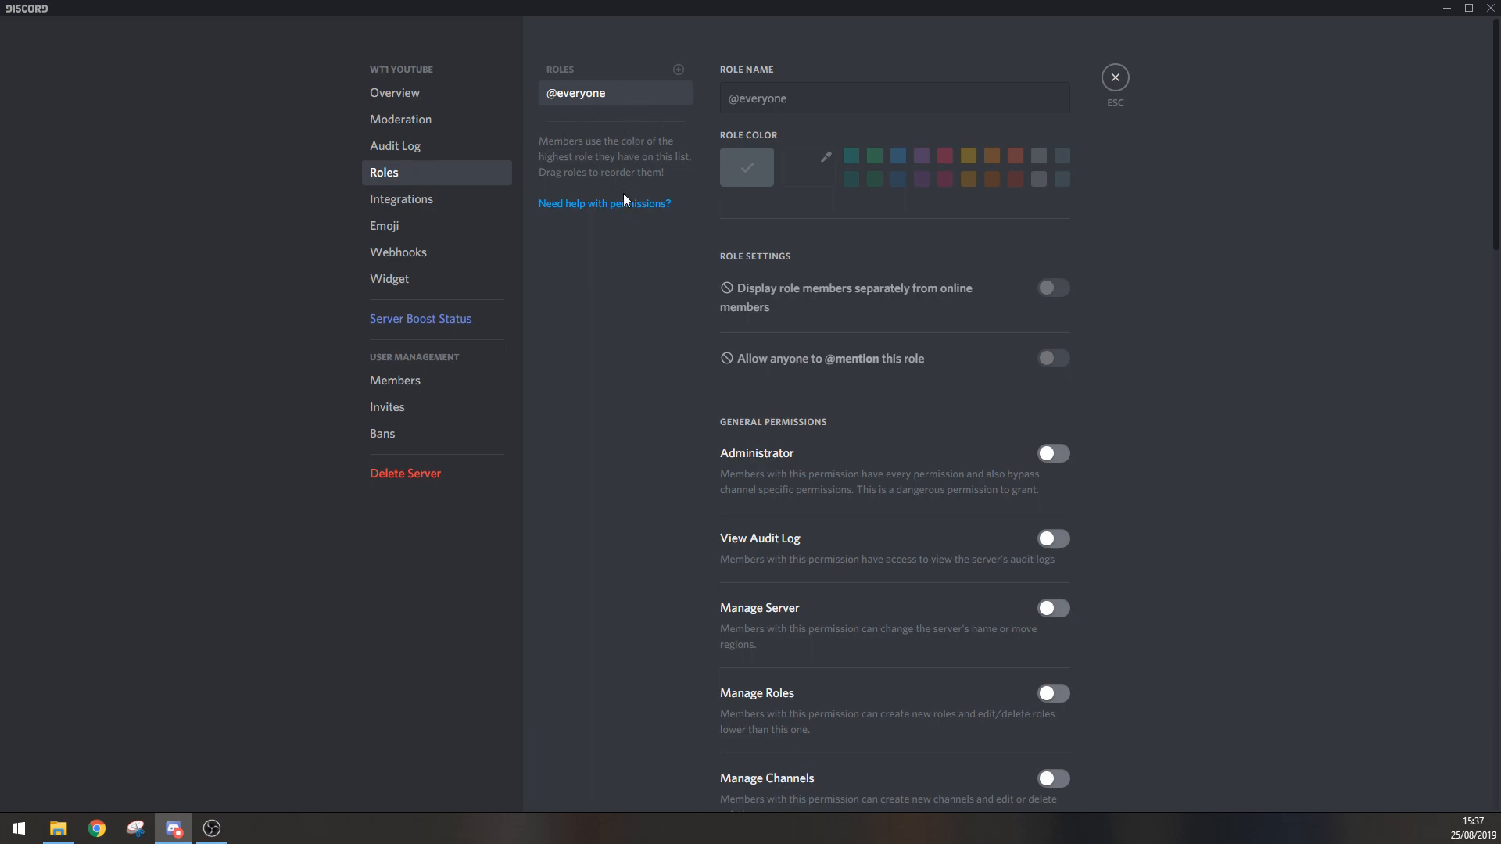
pyautogui.click(678, 70)
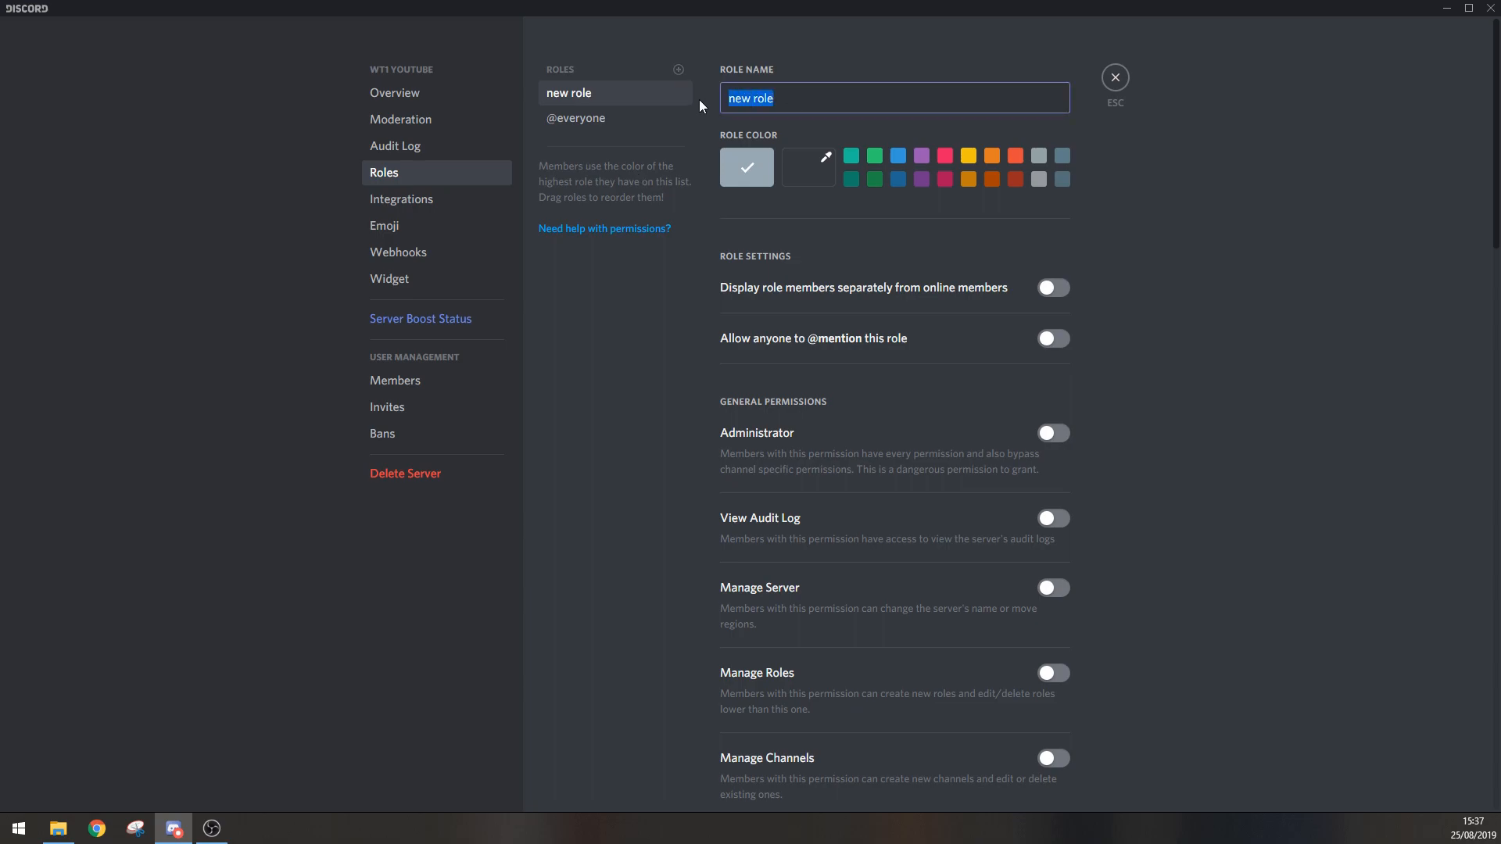
pyautogui.press('BackSpace')
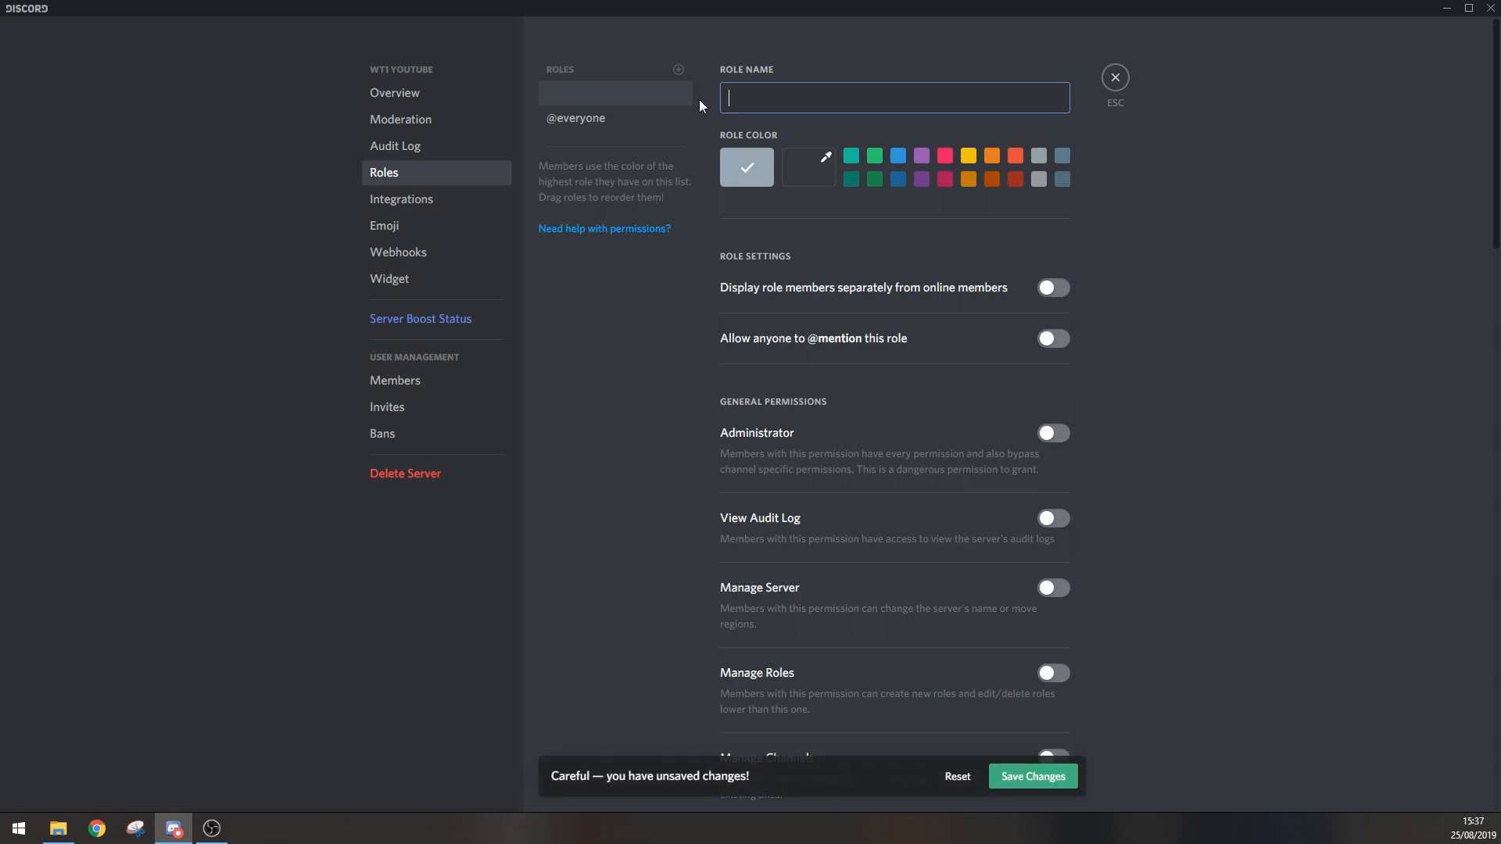
pyautogui.write('Admin')
# Step: Give the Admin role the custom red colour #ff0000
pyautogui.click(947, 158)
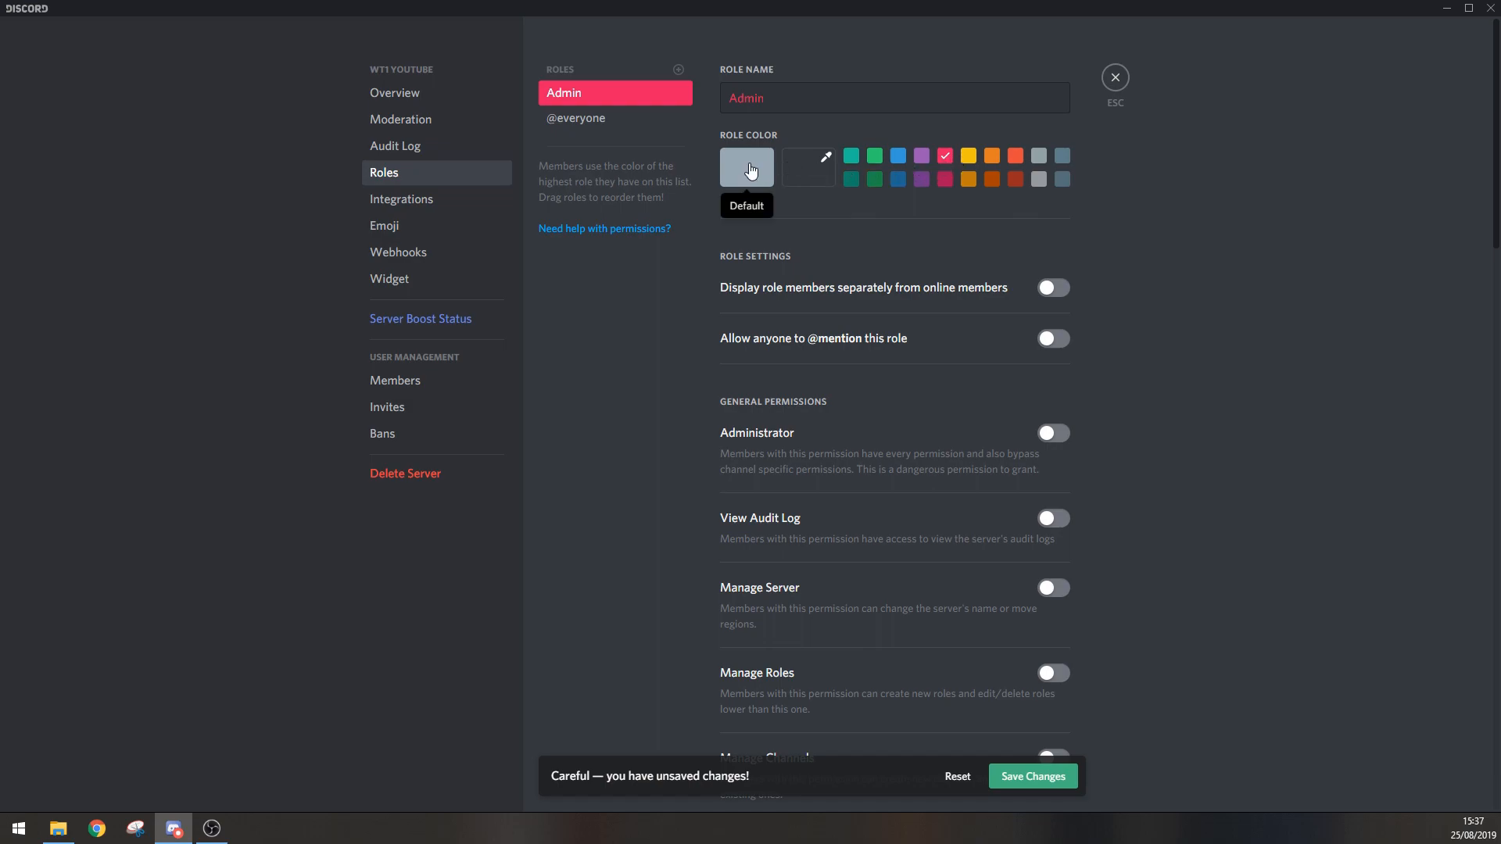
pyautogui.click(751, 170)
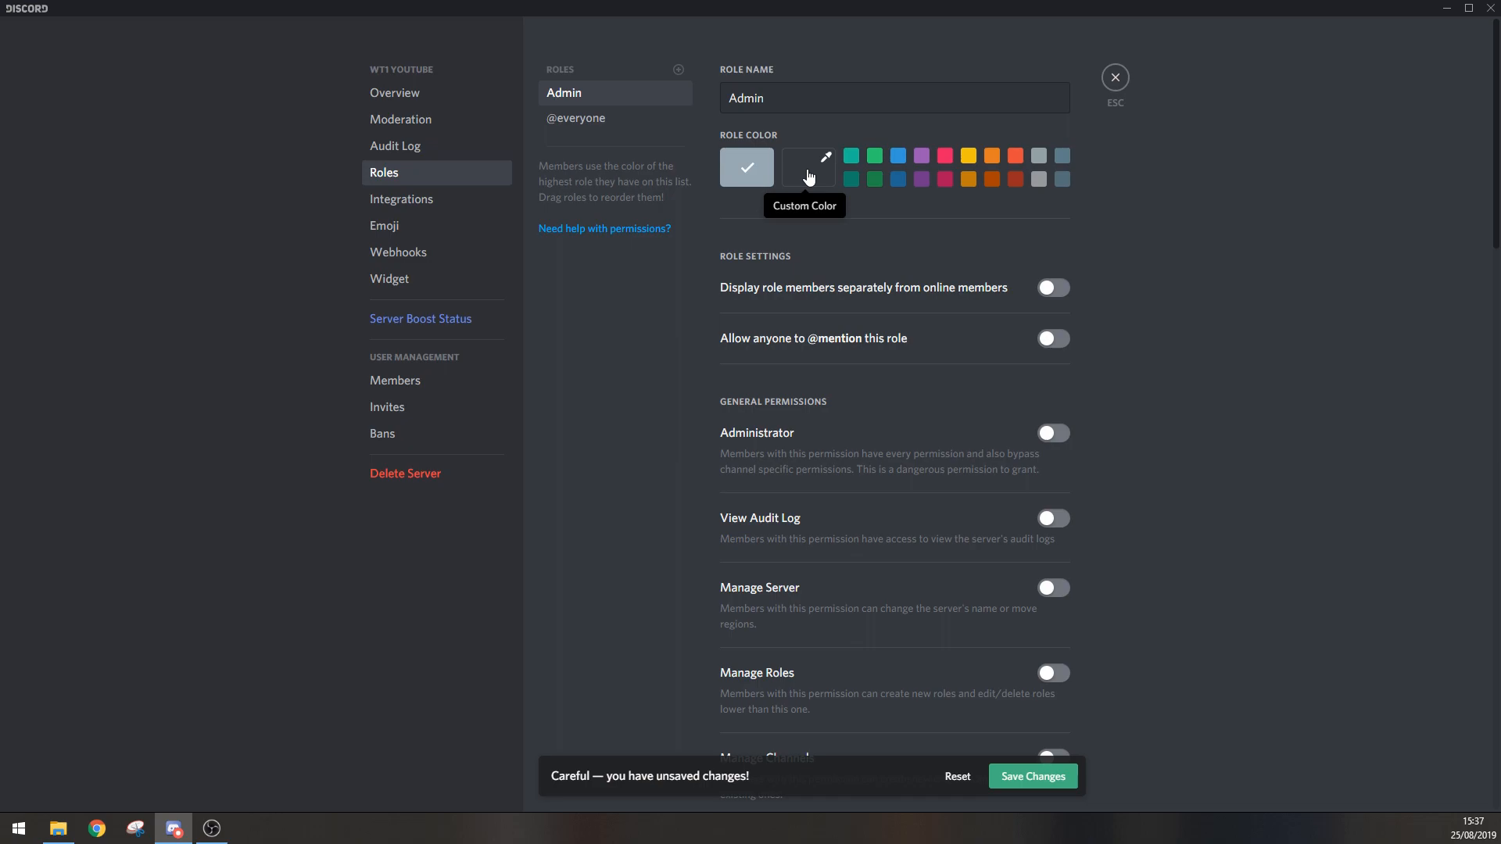
pyautogui.click(809, 177)
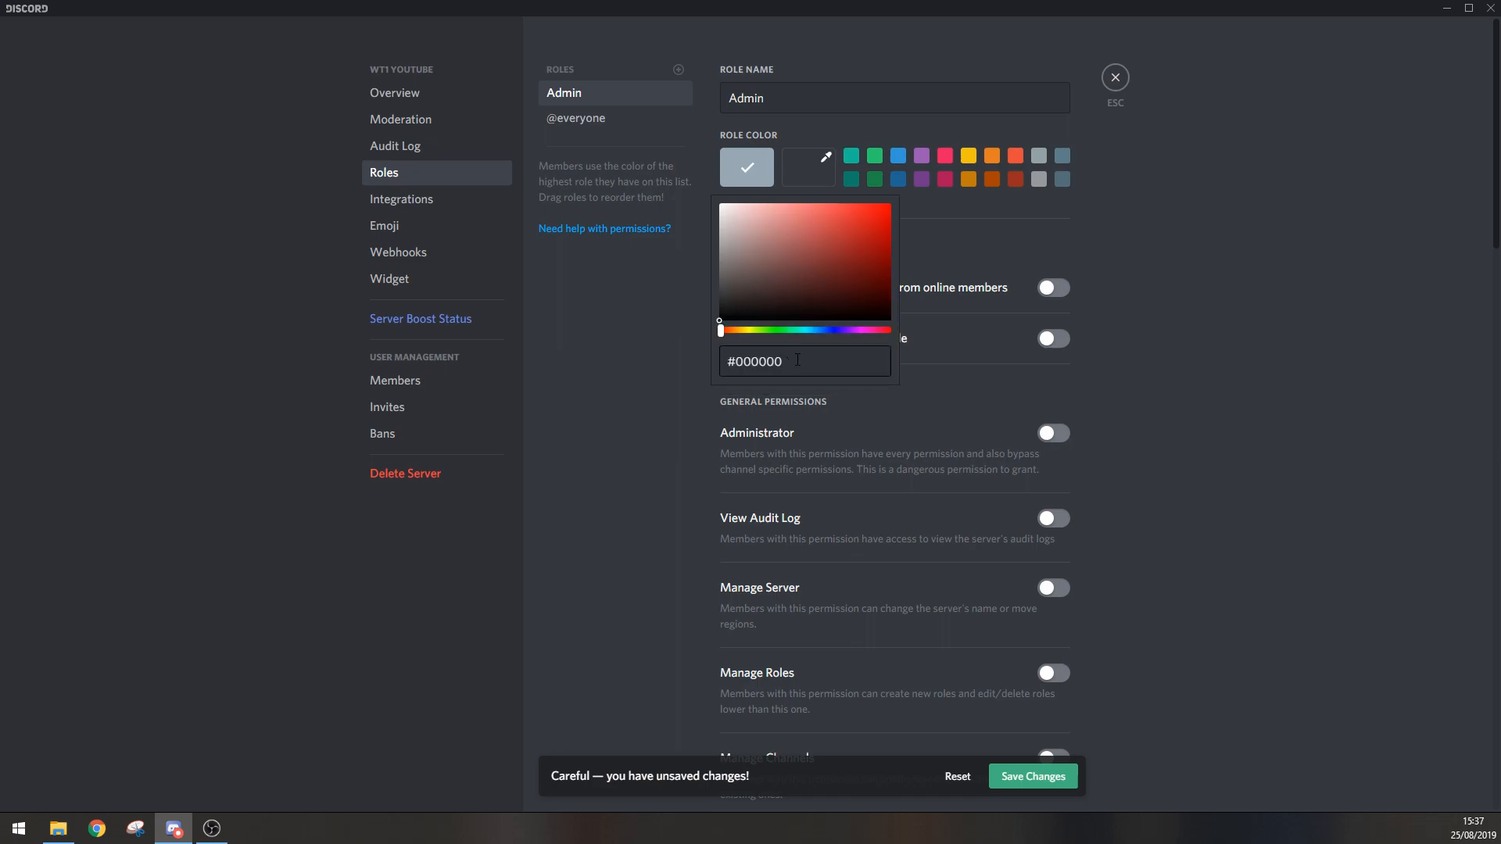
pyautogui.click(745, 361)
pyautogui.click(776, 272)
pyautogui.click(891, 204)
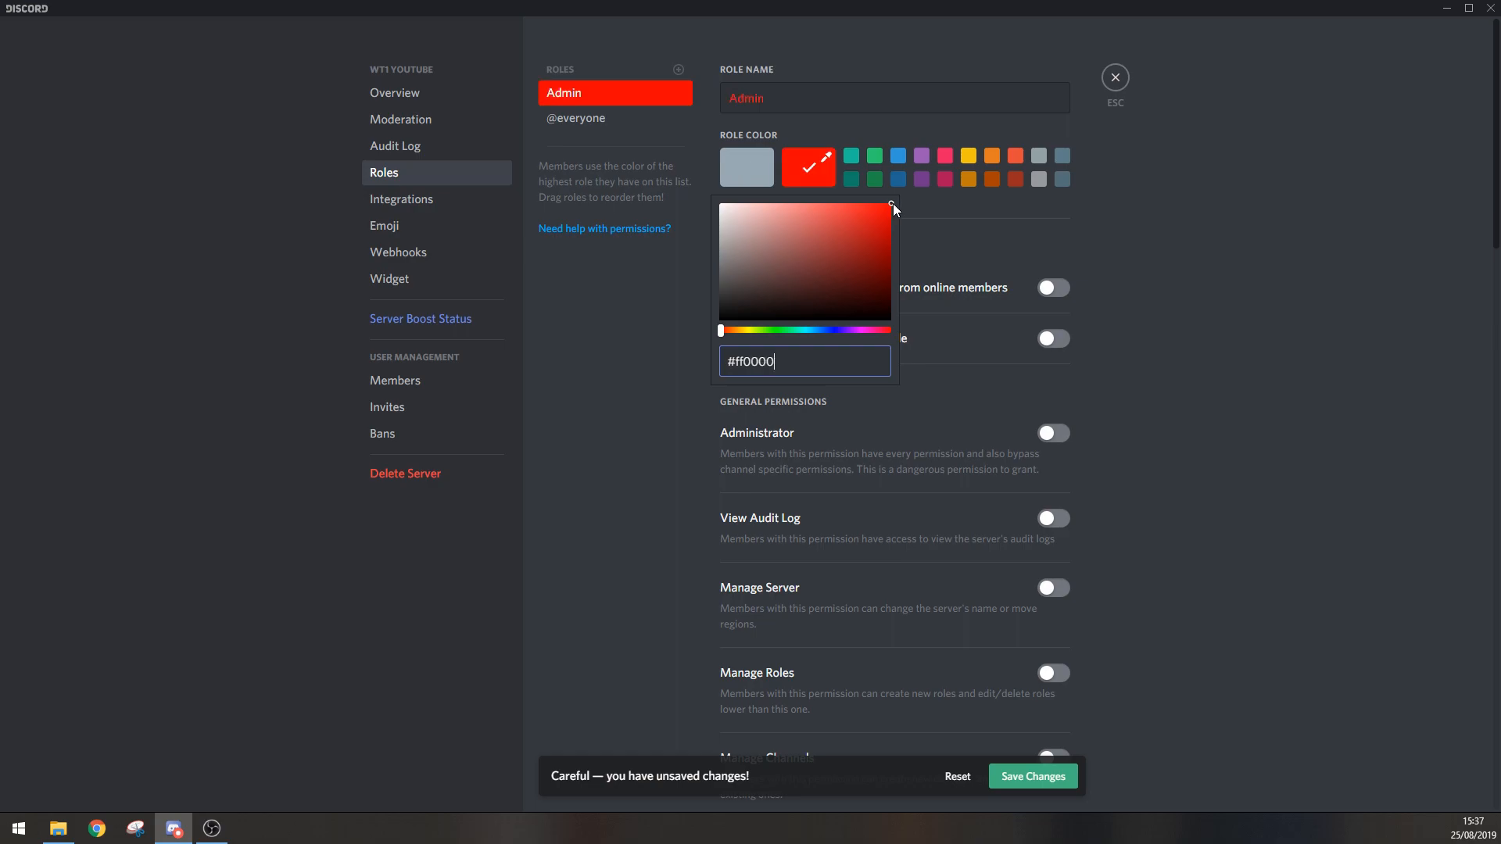
pyautogui.moveTo(852, 241)
pyautogui.mouseDown()
pyautogui.moveTo(841, 258)
pyautogui.moveTo(891, 204)
pyautogui.mouseUp()
pyautogui.moveTo(722, 331)
pyautogui.mouseDown()
pyautogui.moveTo(877, 335)
pyautogui.moveTo(716, 338)
pyautogui.mouseUp()
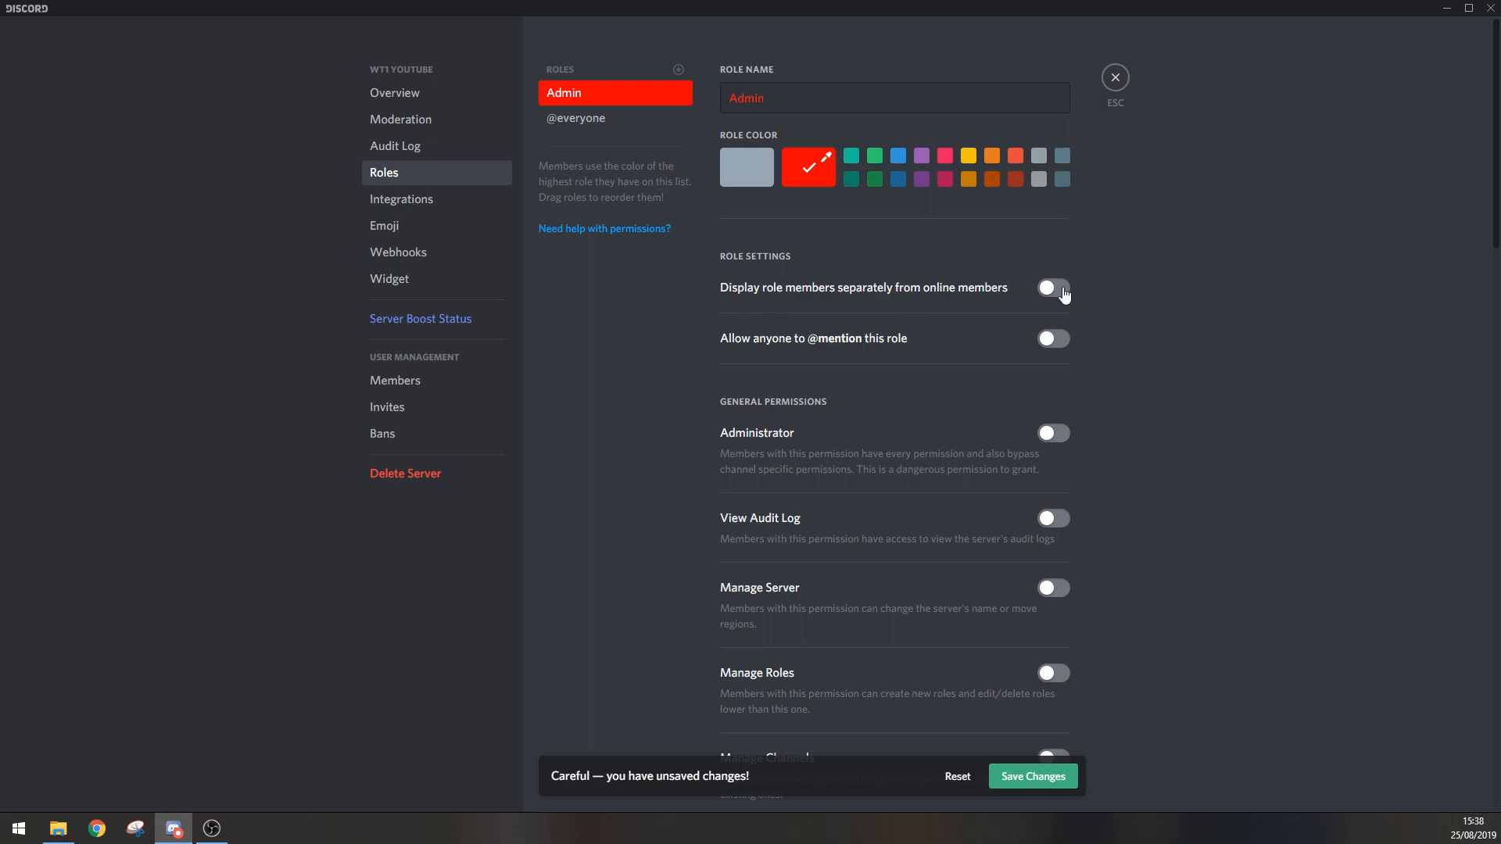
pyautogui.click(1061, 296)
pyautogui.scroll(-1, 1035, 365)
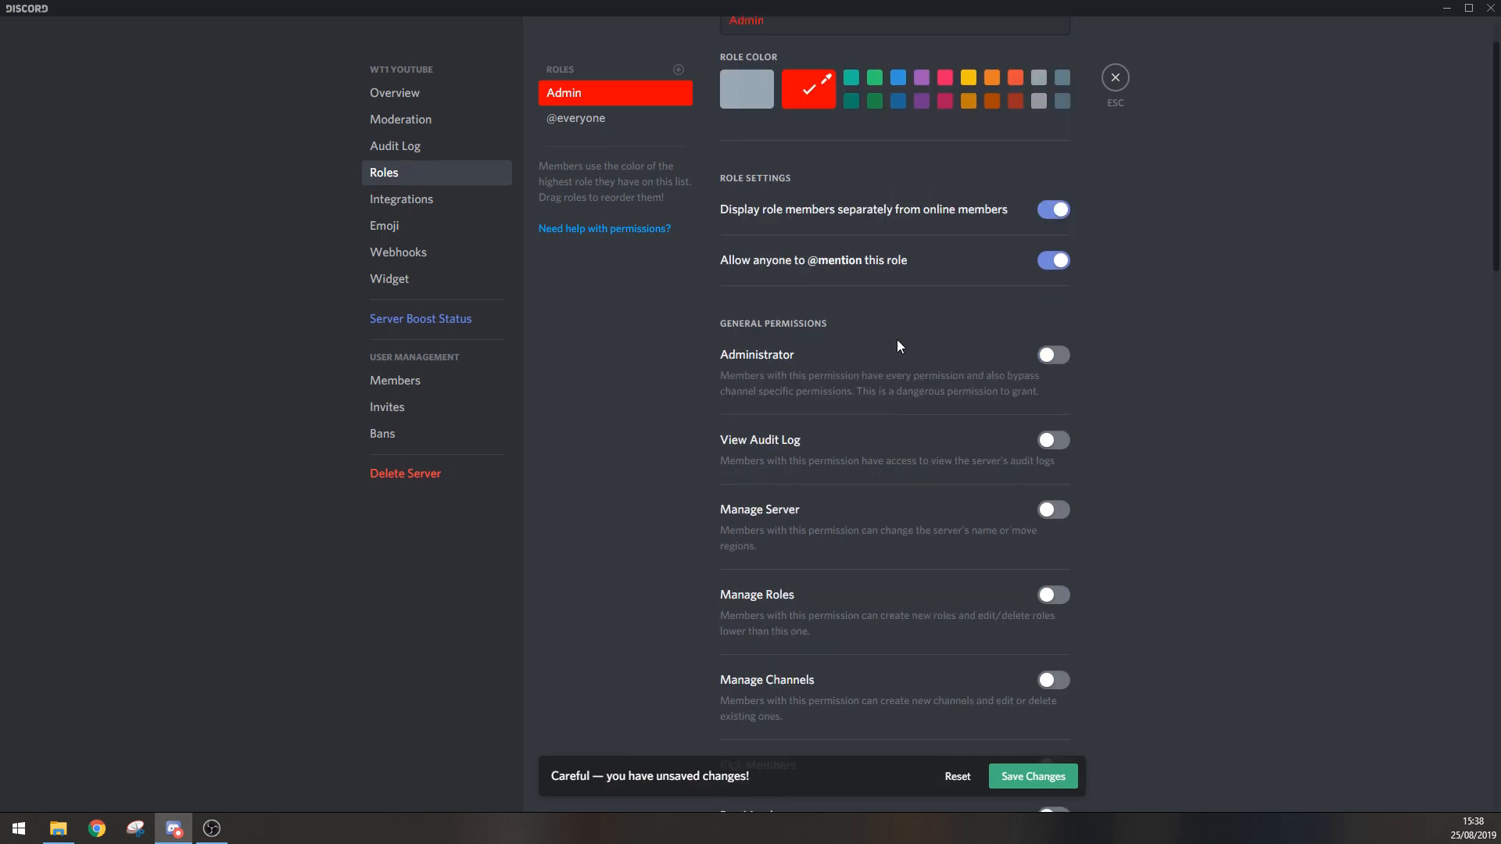
# Step: Grant the Admin role the Administrator, View Audit Log and Manage Server permissions
pyautogui.click(1055, 362)
pyautogui.click(1050, 446)
pyautogui.scroll(-1, 755, 475)
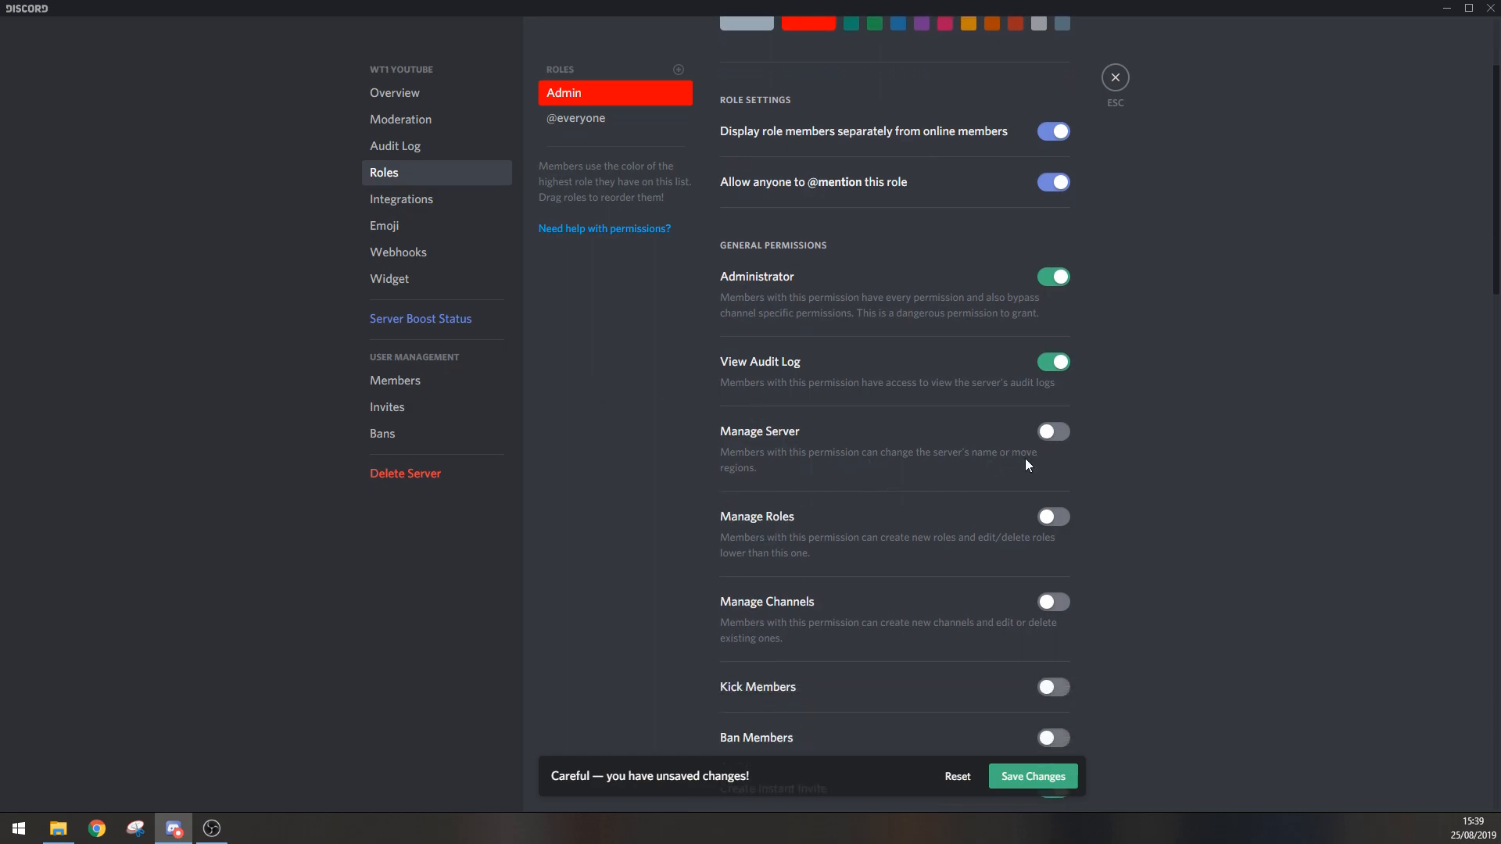
pyautogui.click(1053, 442)
# Step: Enable Manage Roles, Manage Channels, Kick Members and Ban Members for the Admin role
pyautogui.scroll(-1, 969, 476)
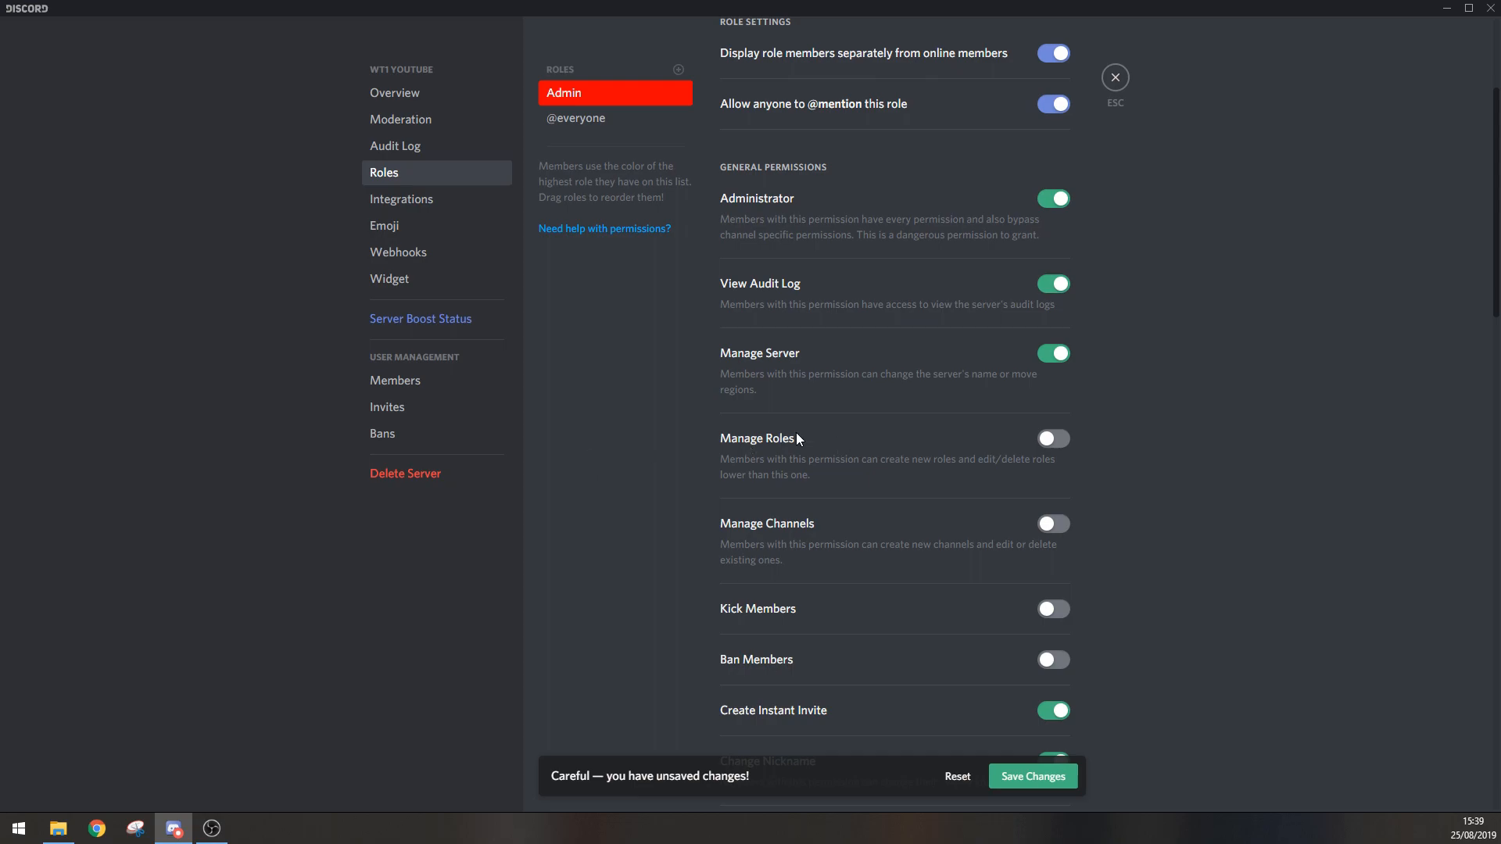
pyautogui.click(1046, 444)
pyautogui.scroll(-2, 918, 496)
pyautogui.click(1049, 369)
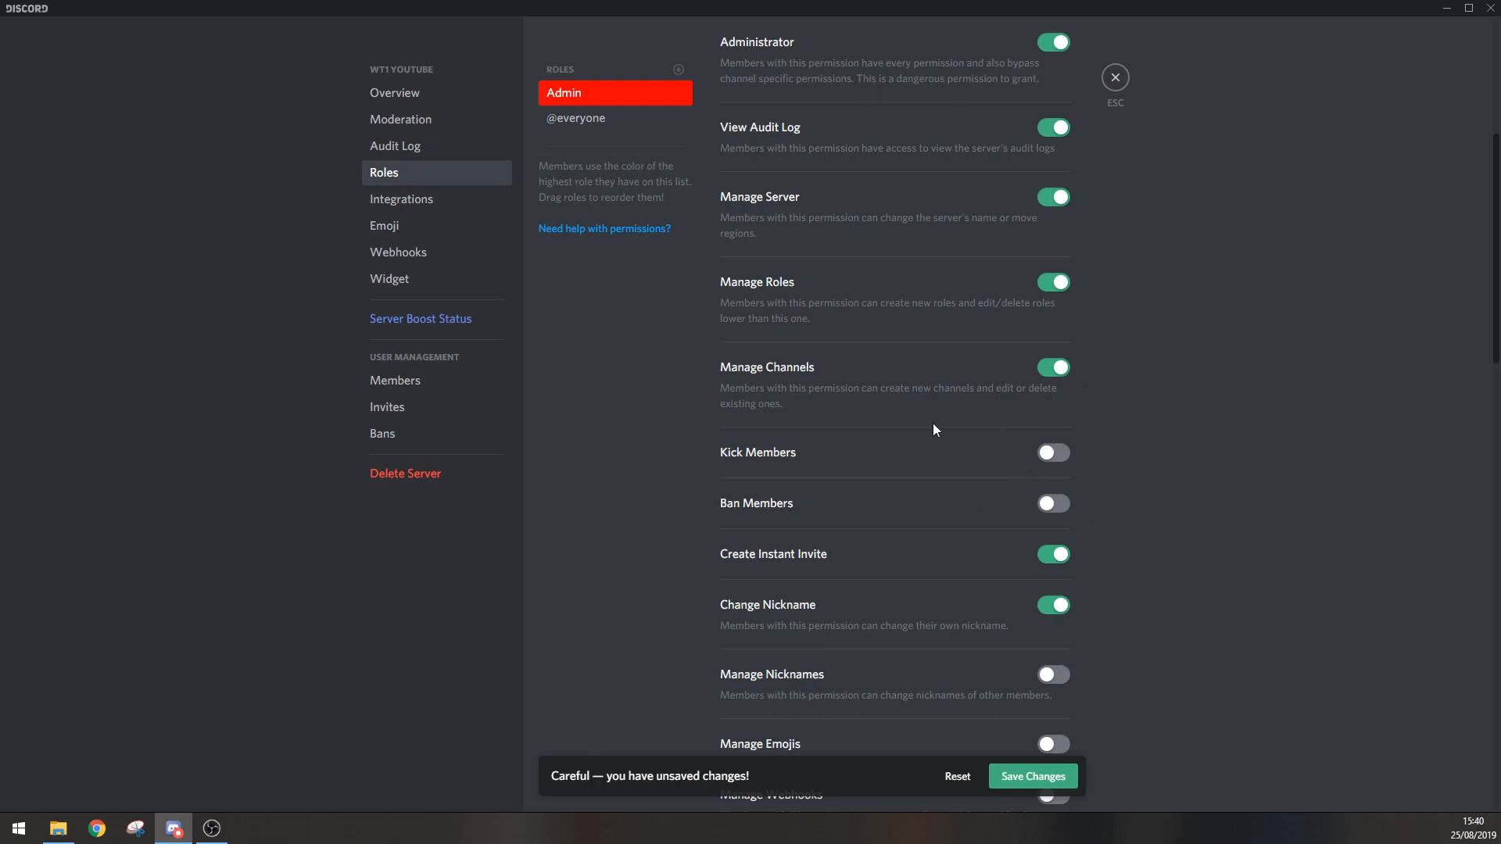
pyautogui.click(1060, 456)
pyautogui.click(1062, 507)
# Step: Allow the Admin role to manage nicknames, emojis and webhooks in its general permissions
pyautogui.scroll(-2, 924, 500)
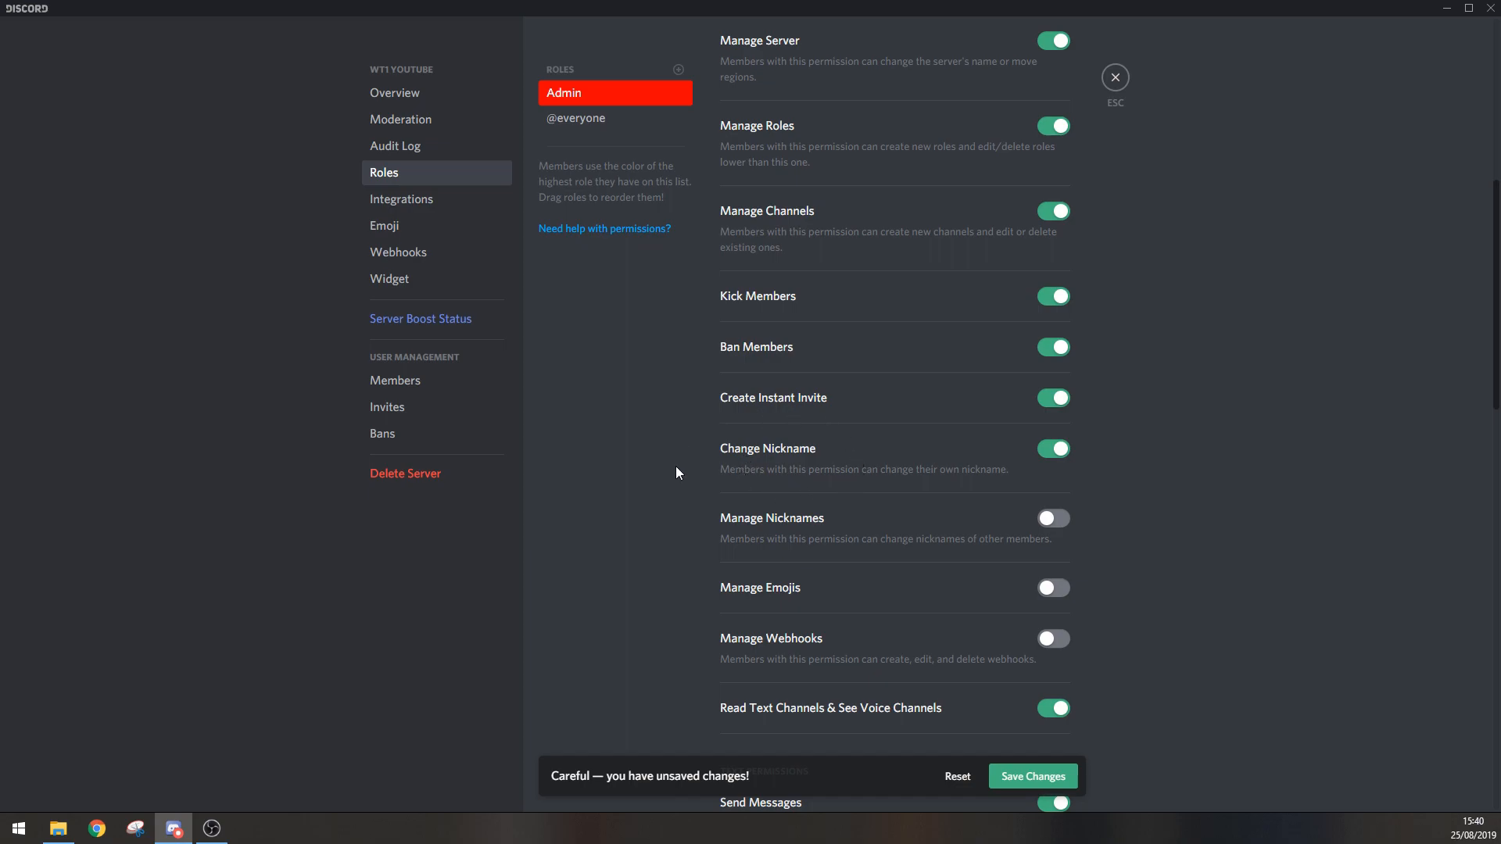
pyautogui.scroll(-2, 930, 492)
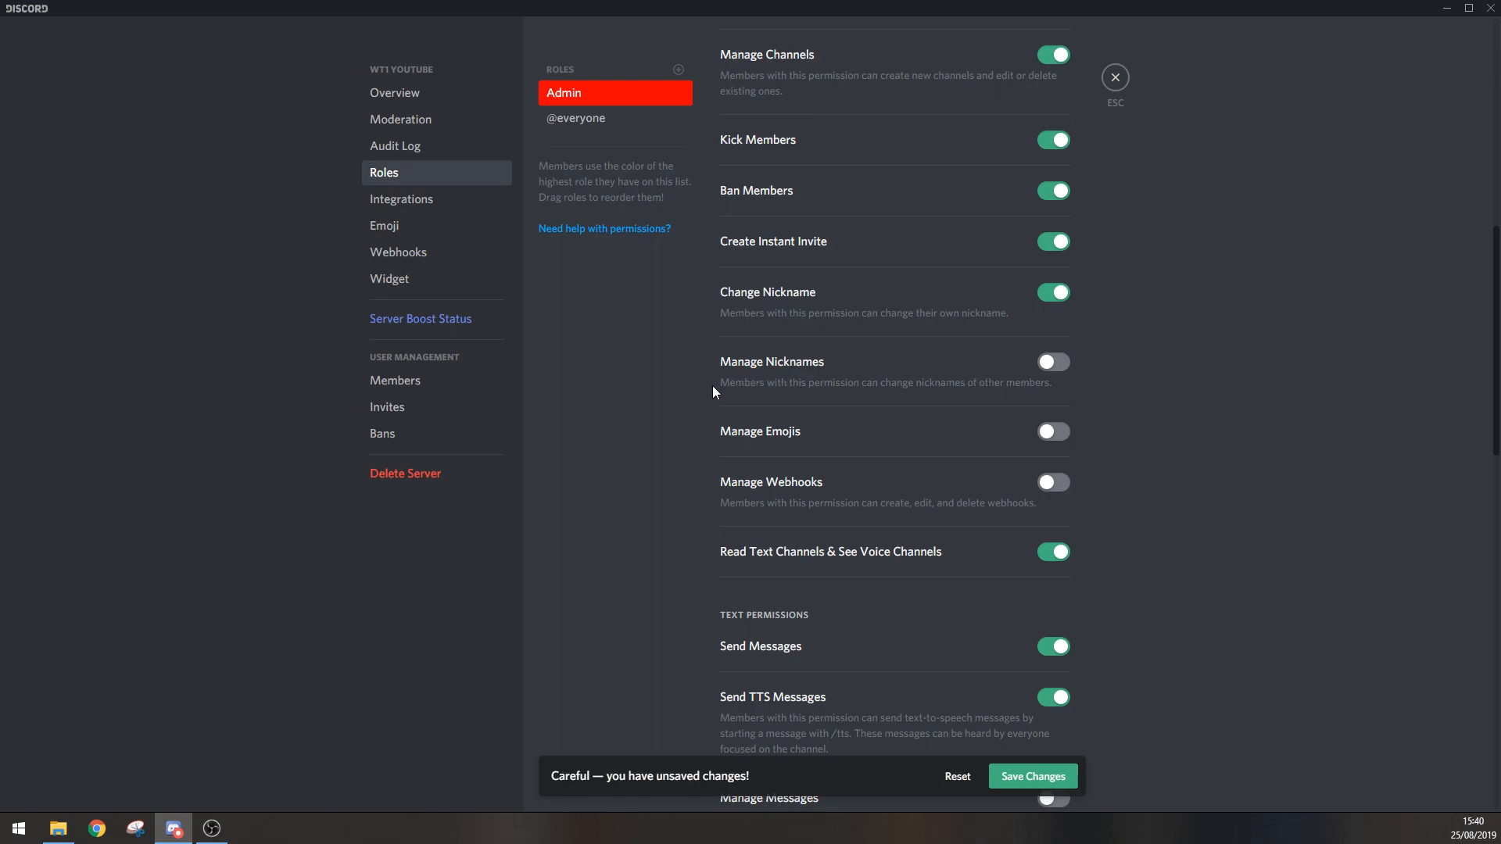
pyautogui.click(1055, 364)
pyautogui.scroll(-1, 958, 416)
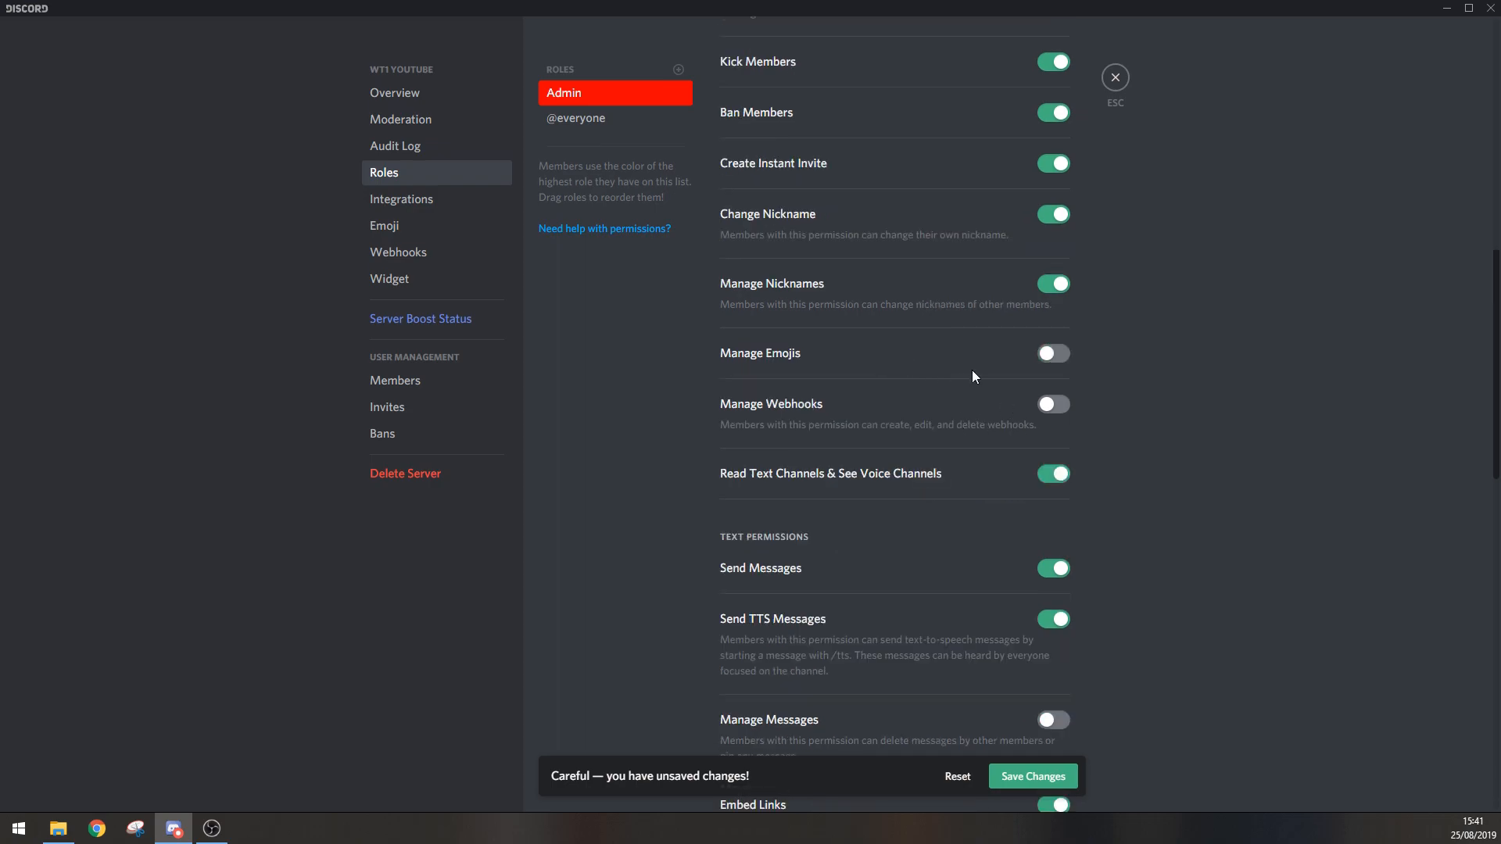
pyautogui.click(1063, 355)
pyautogui.scroll(-1, 959, 391)
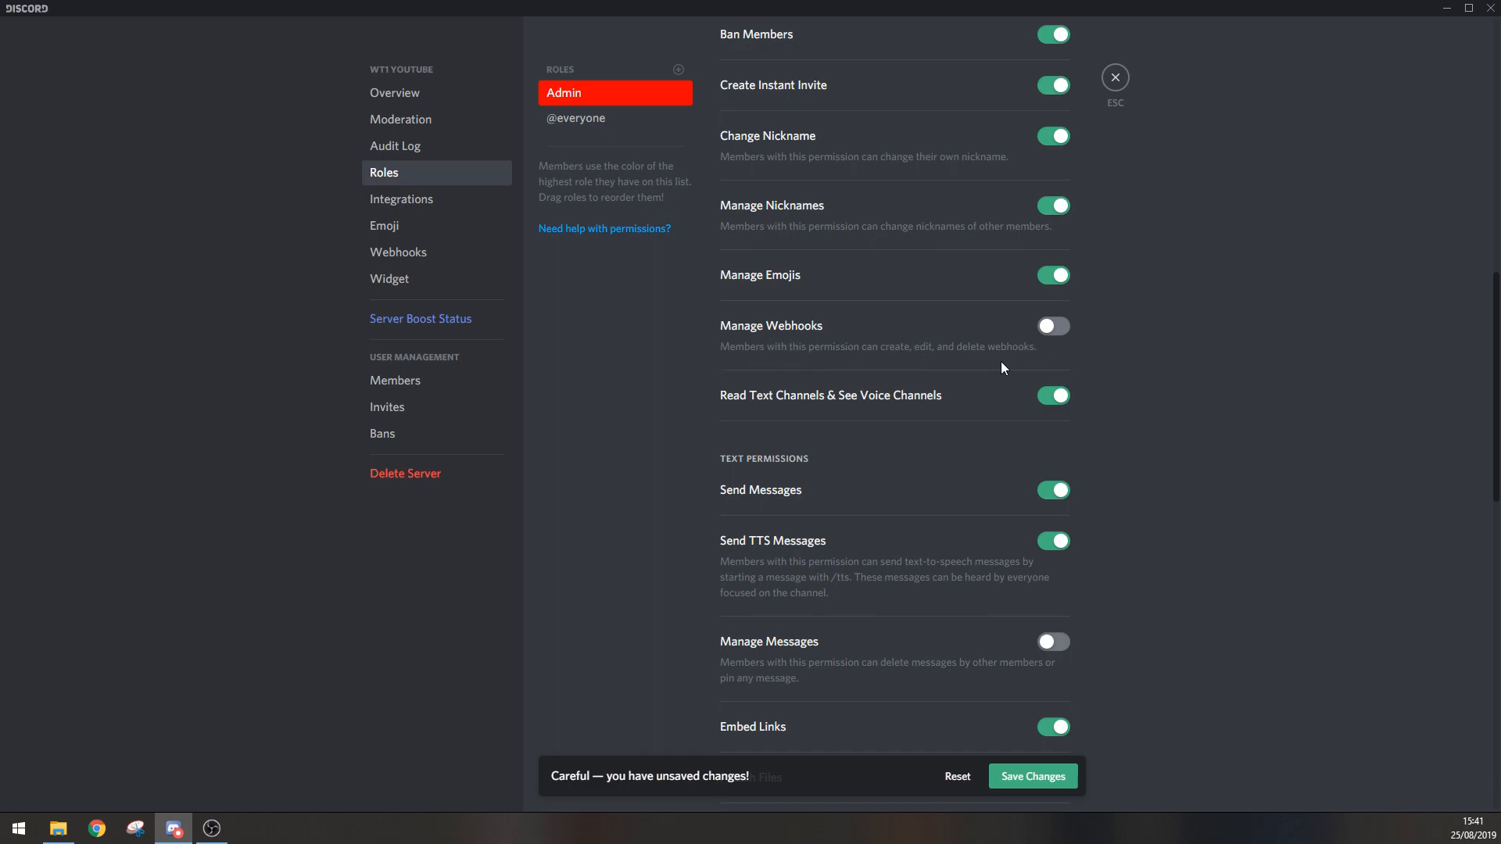
pyautogui.click(1056, 329)
# Step: Enable the Manage Messages text permission for the Admin role
pyautogui.scroll(-3, 896, 512)
pyautogui.scroll(2, 885, 303)
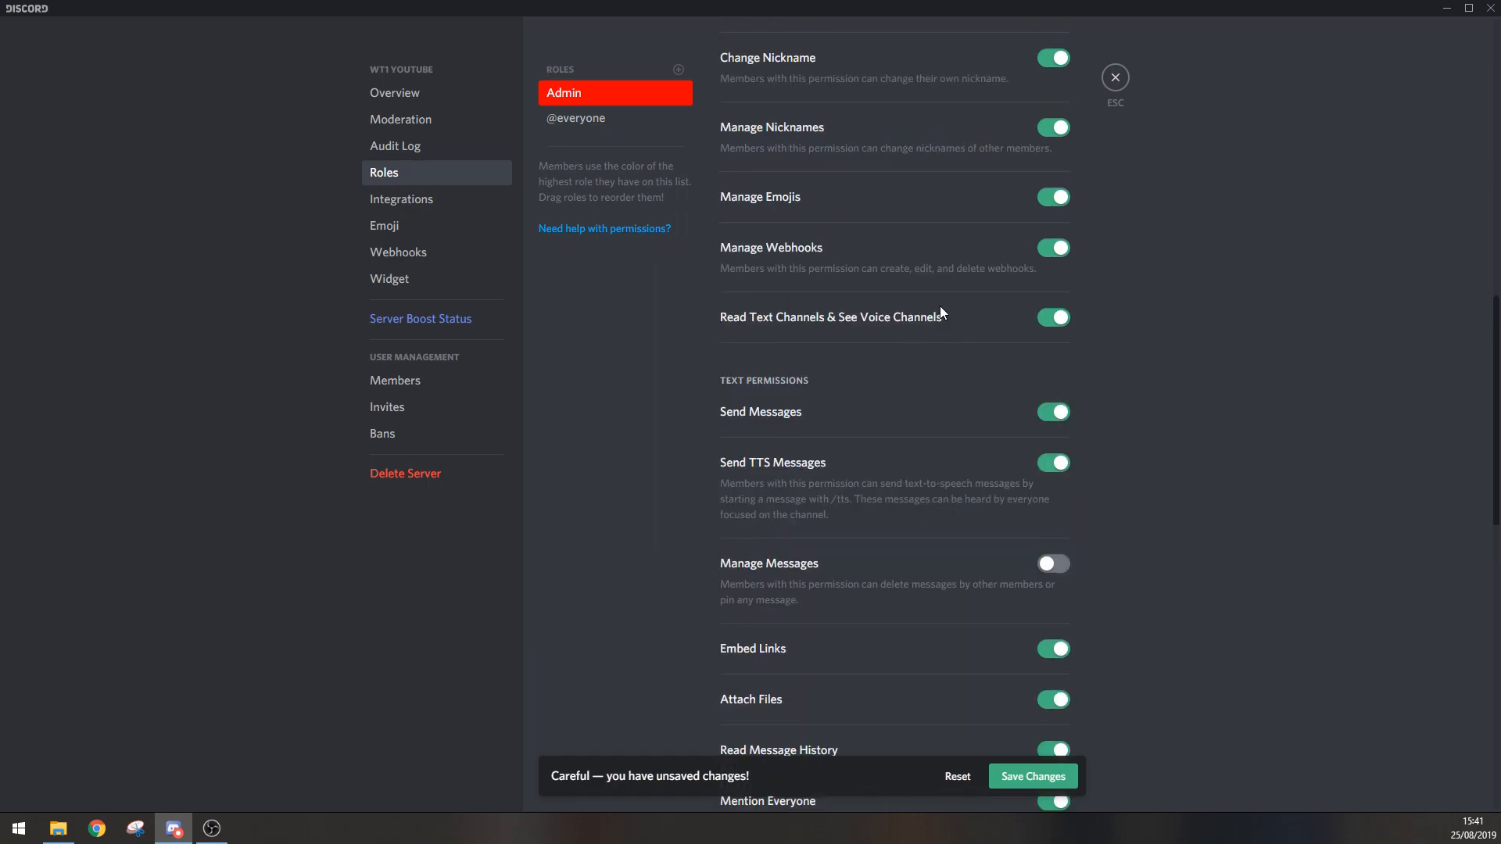
pyautogui.scroll(-1, 821, 387)
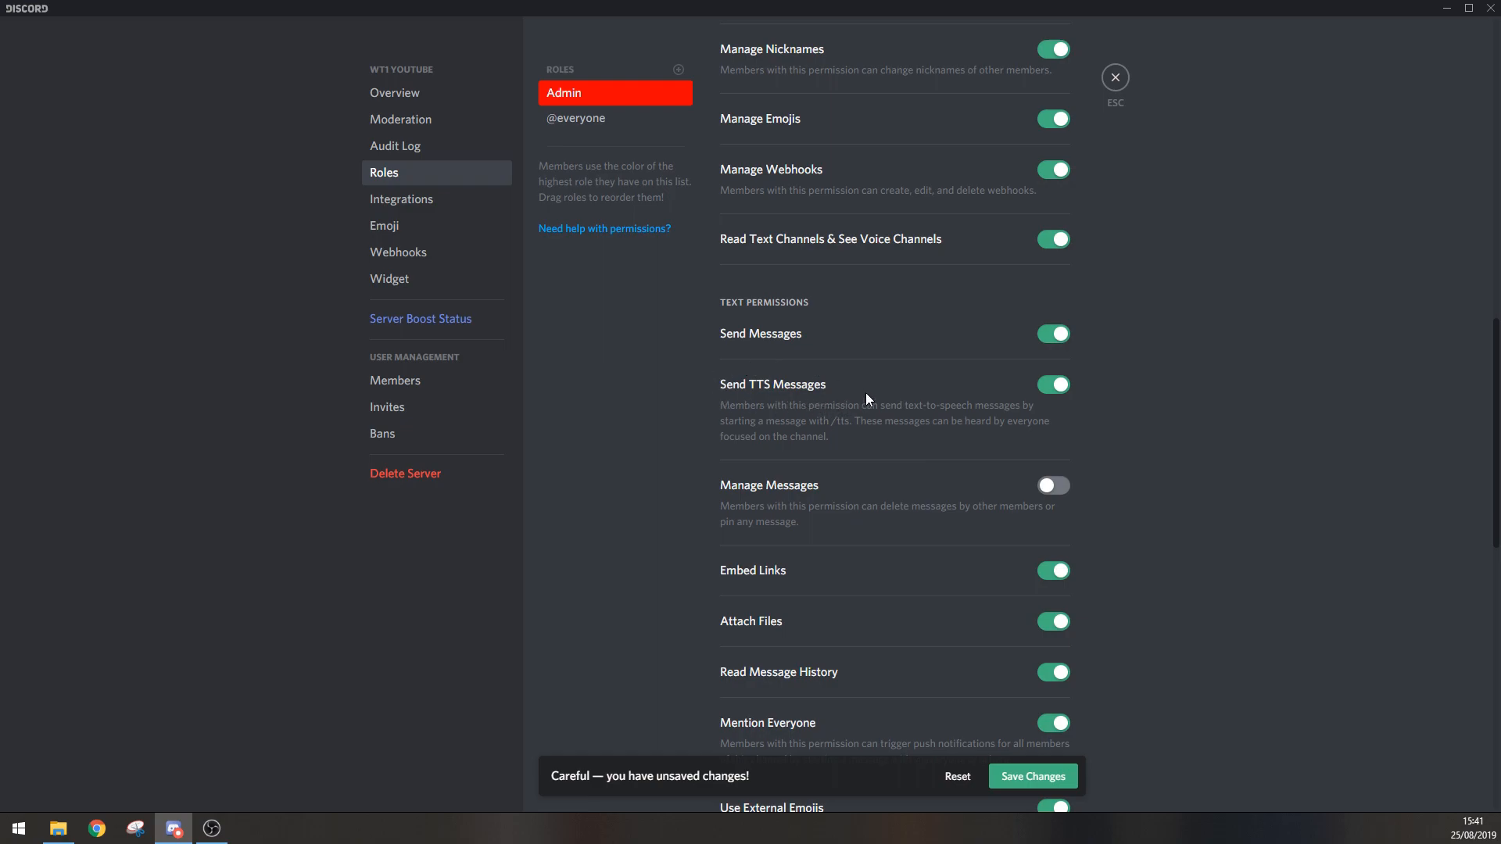
pyautogui.scroll(-1, 865, 398)
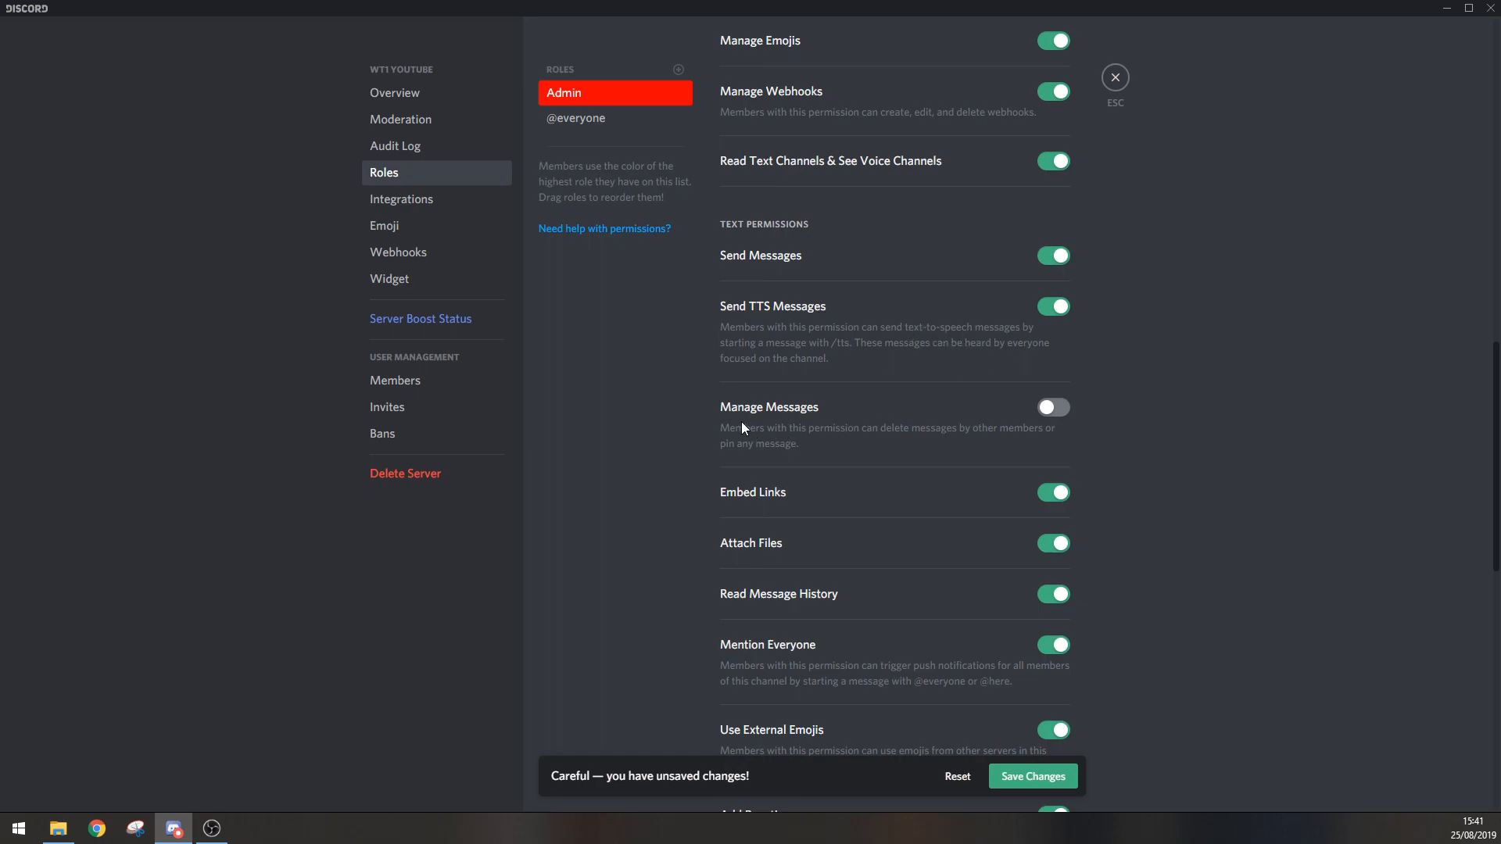
pyautogui.click(1053, 411)
# Step: Enable the Mute Members, Deafen Members and Move Members voice permissions for the Admin role
pyautogui.scroll(-1, 970, 443)
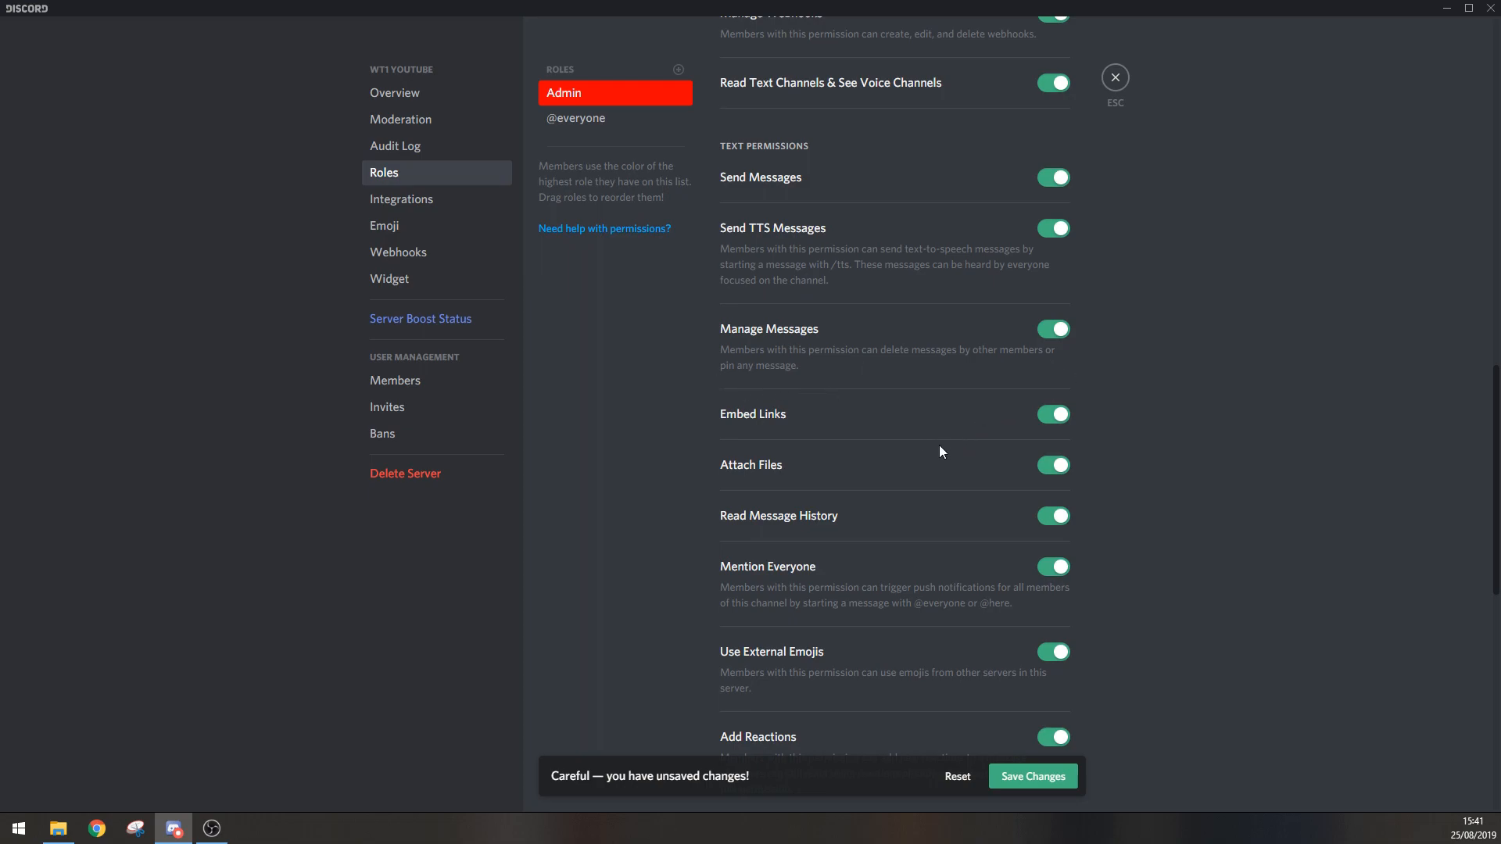
pyautogui.scroll(-1, 950, 430)
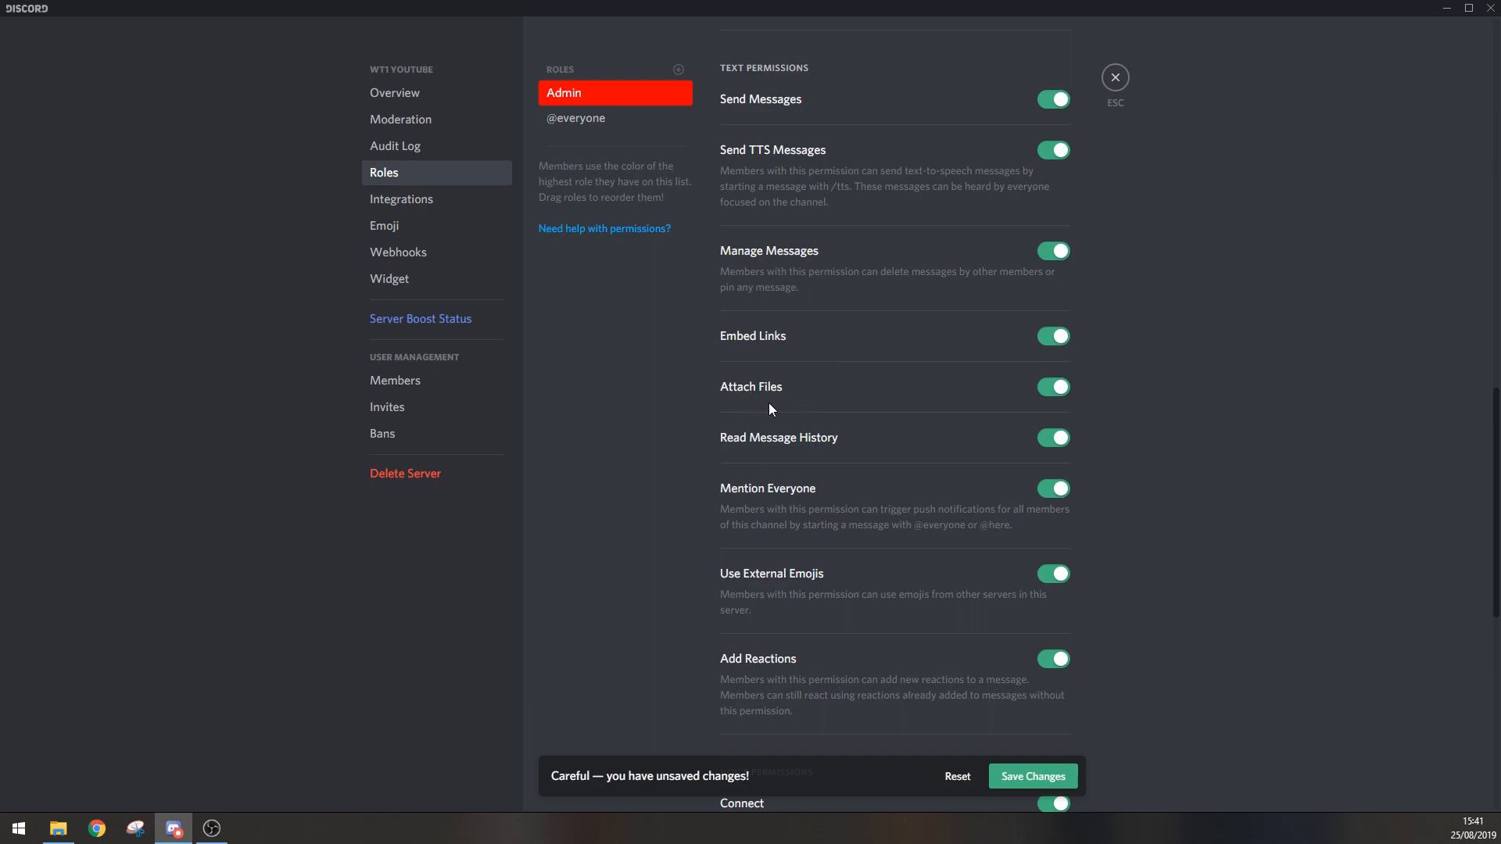
pyautogui.scroll(-1, 770, 403)
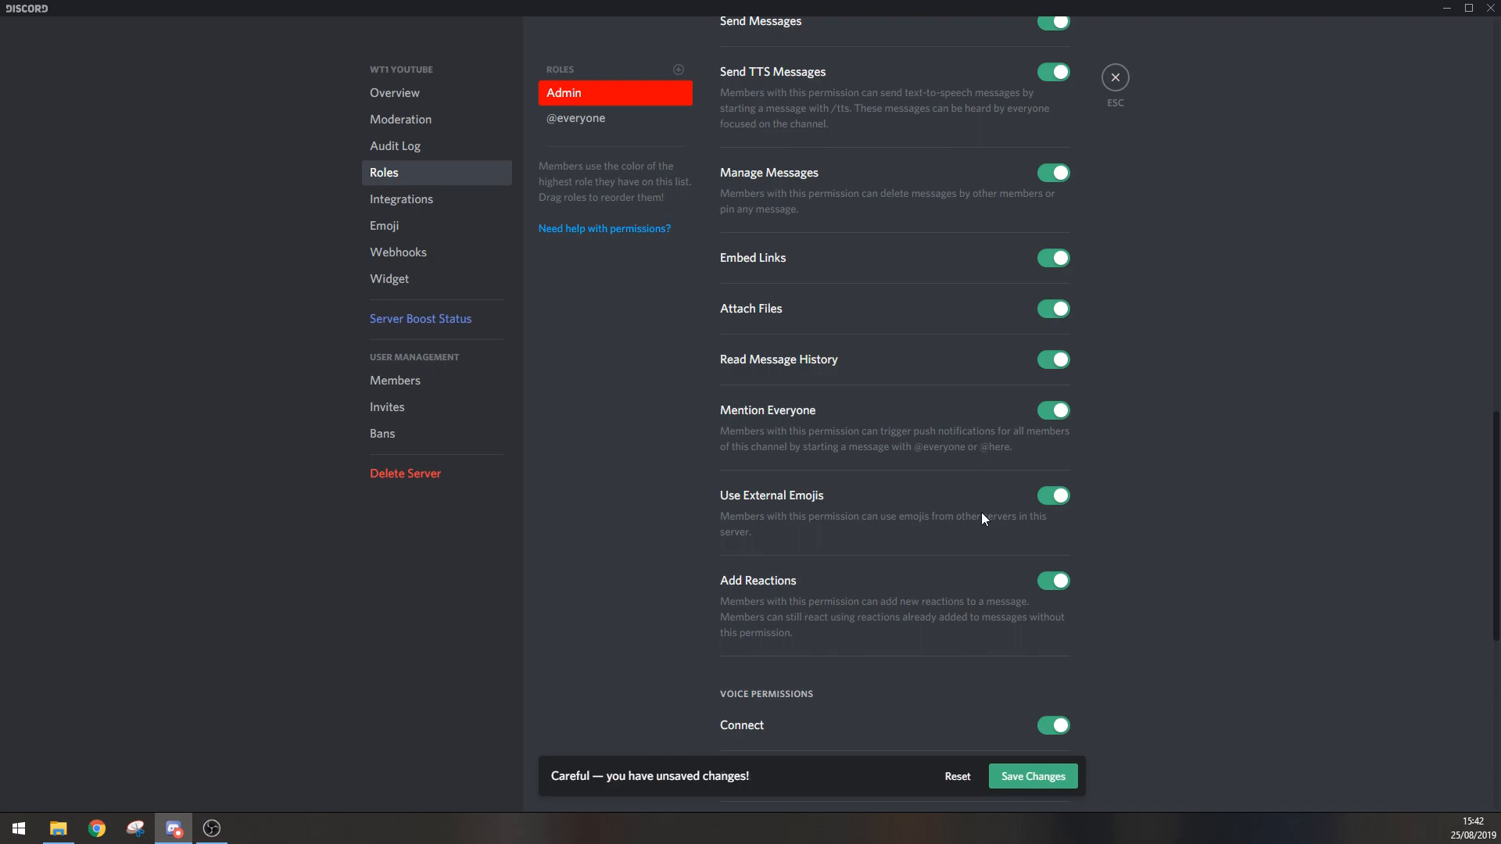
pyautogui.scroll(-2, 833, 518)
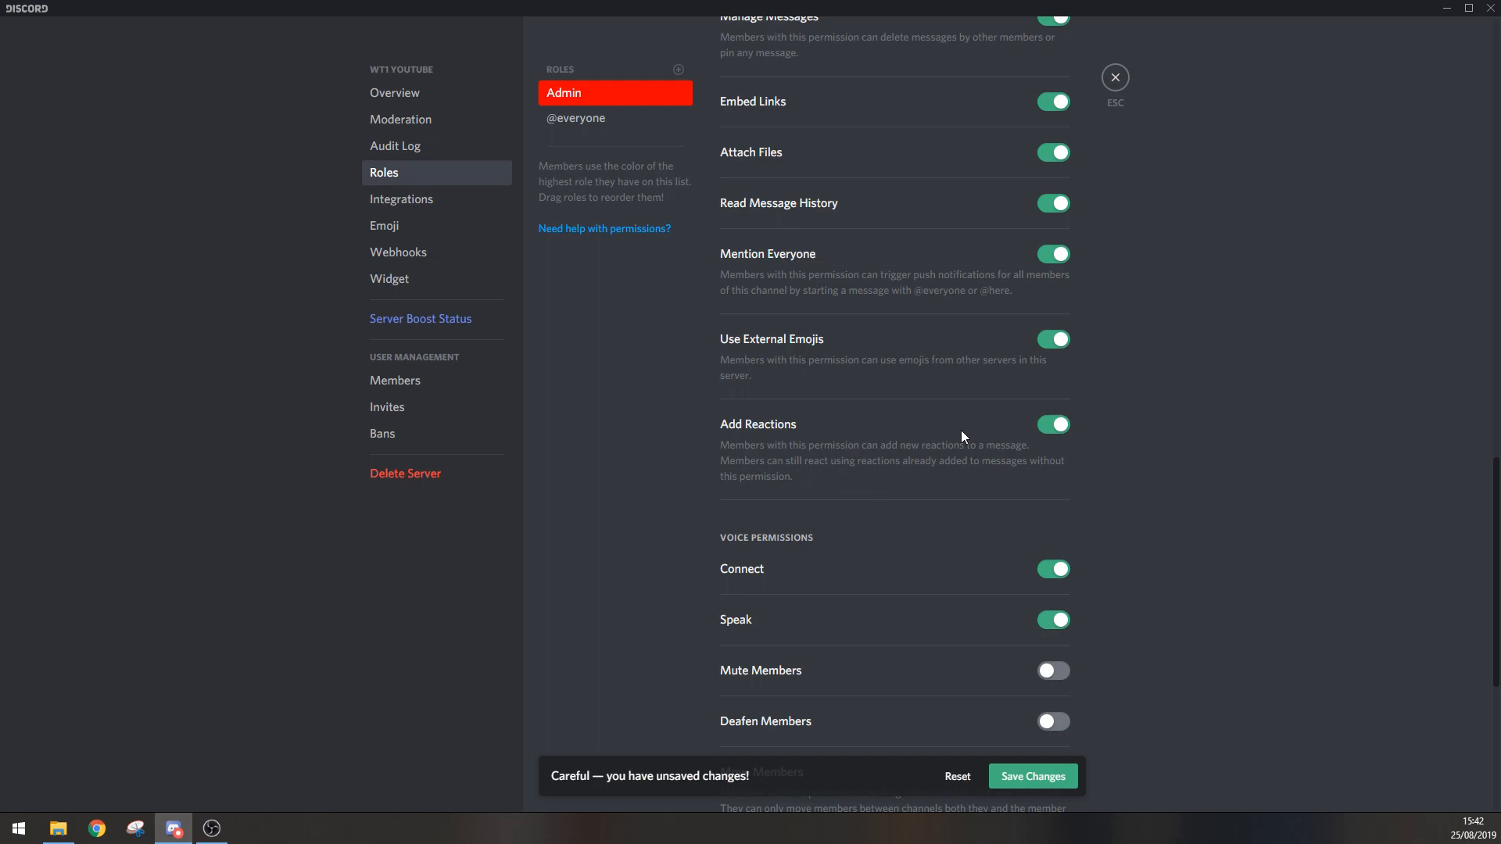
pyautogui.scroll(-1, 960, 430)
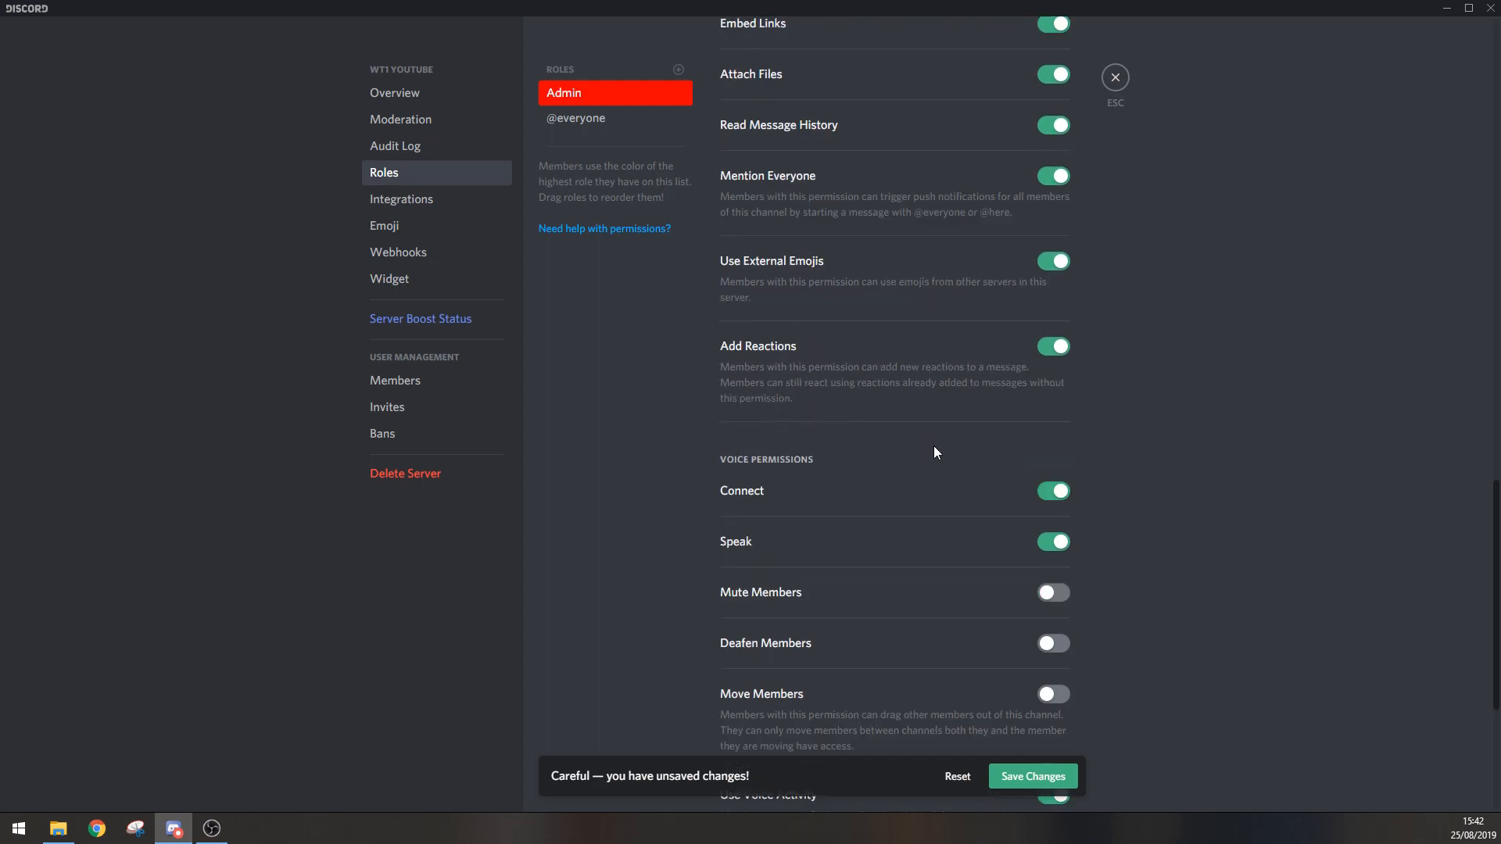
pyautogui.scroll(-2, 902, 436)
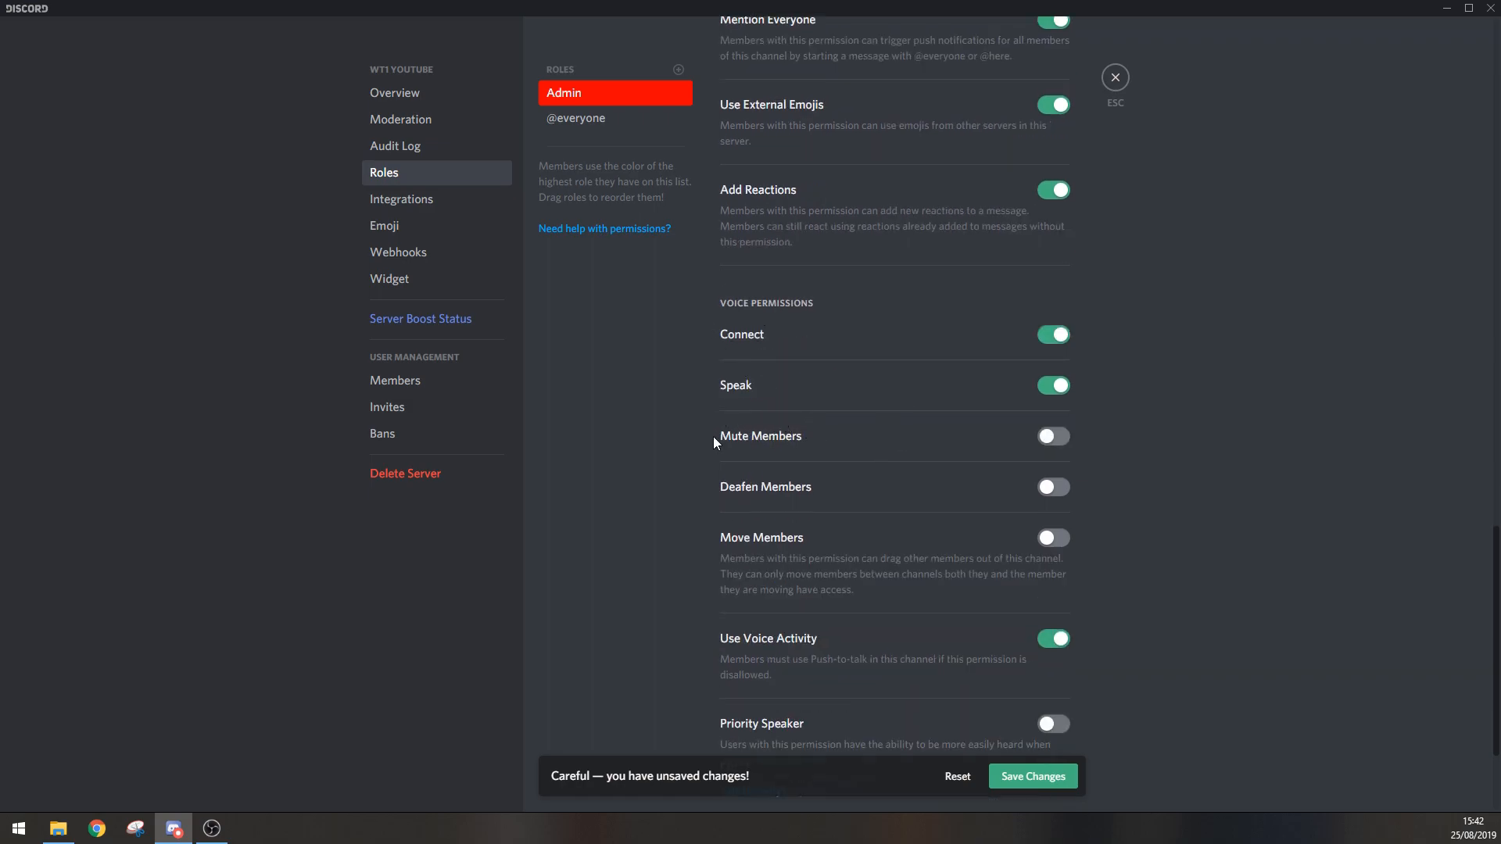
pyautogui.click(1051, 437)
pyautogui.click(1052, 488)
pyautogui.click(1062, 545)
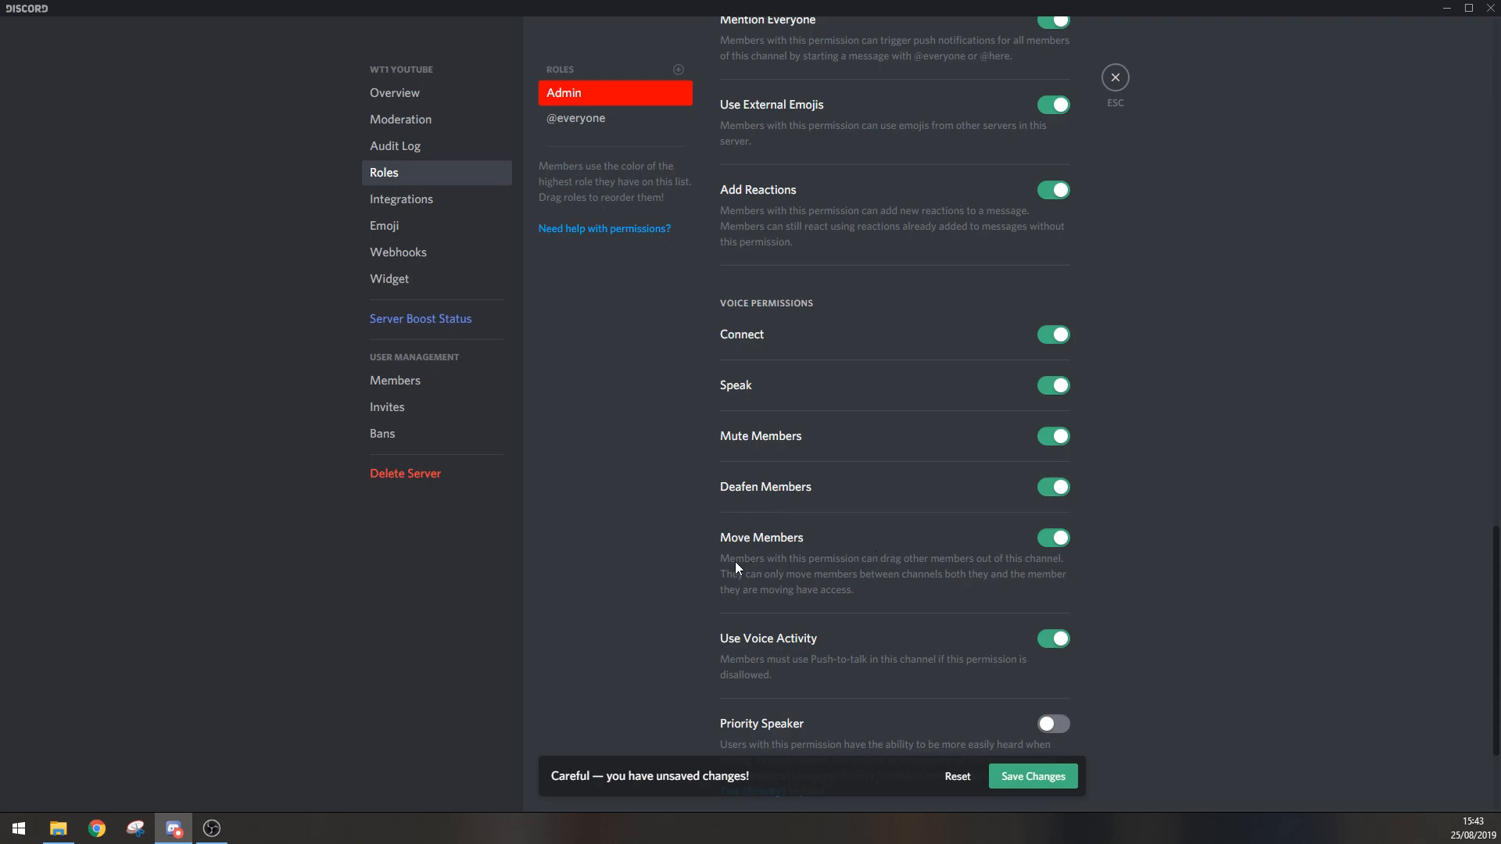
# Step: Review the Admin role's remaining permissions and save the role changes
pyautogui.scroll(-2, 926, 562)
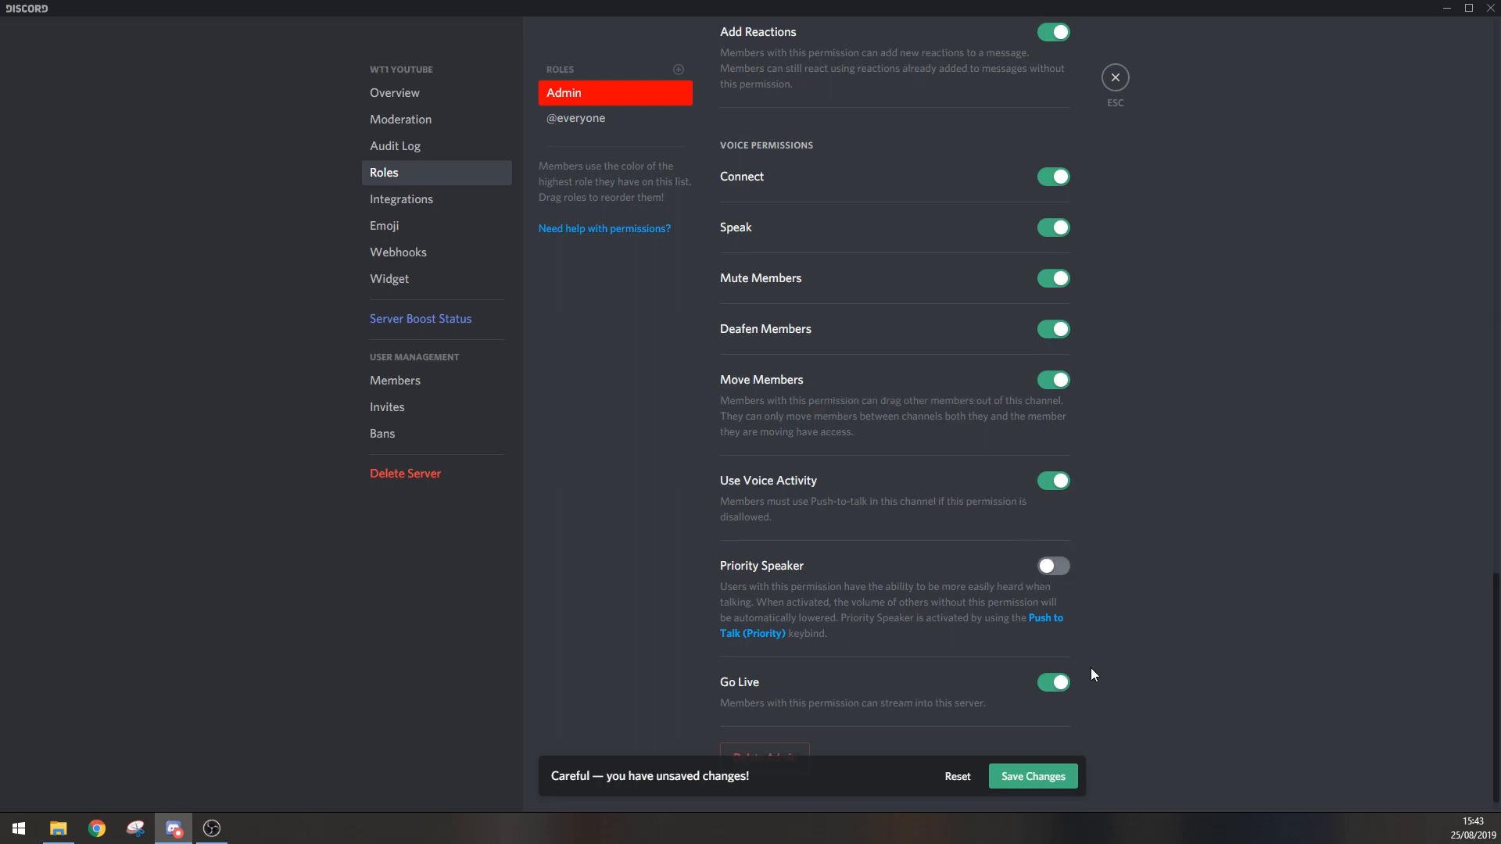
pyautogui.scroll(-1, 1090, 670)
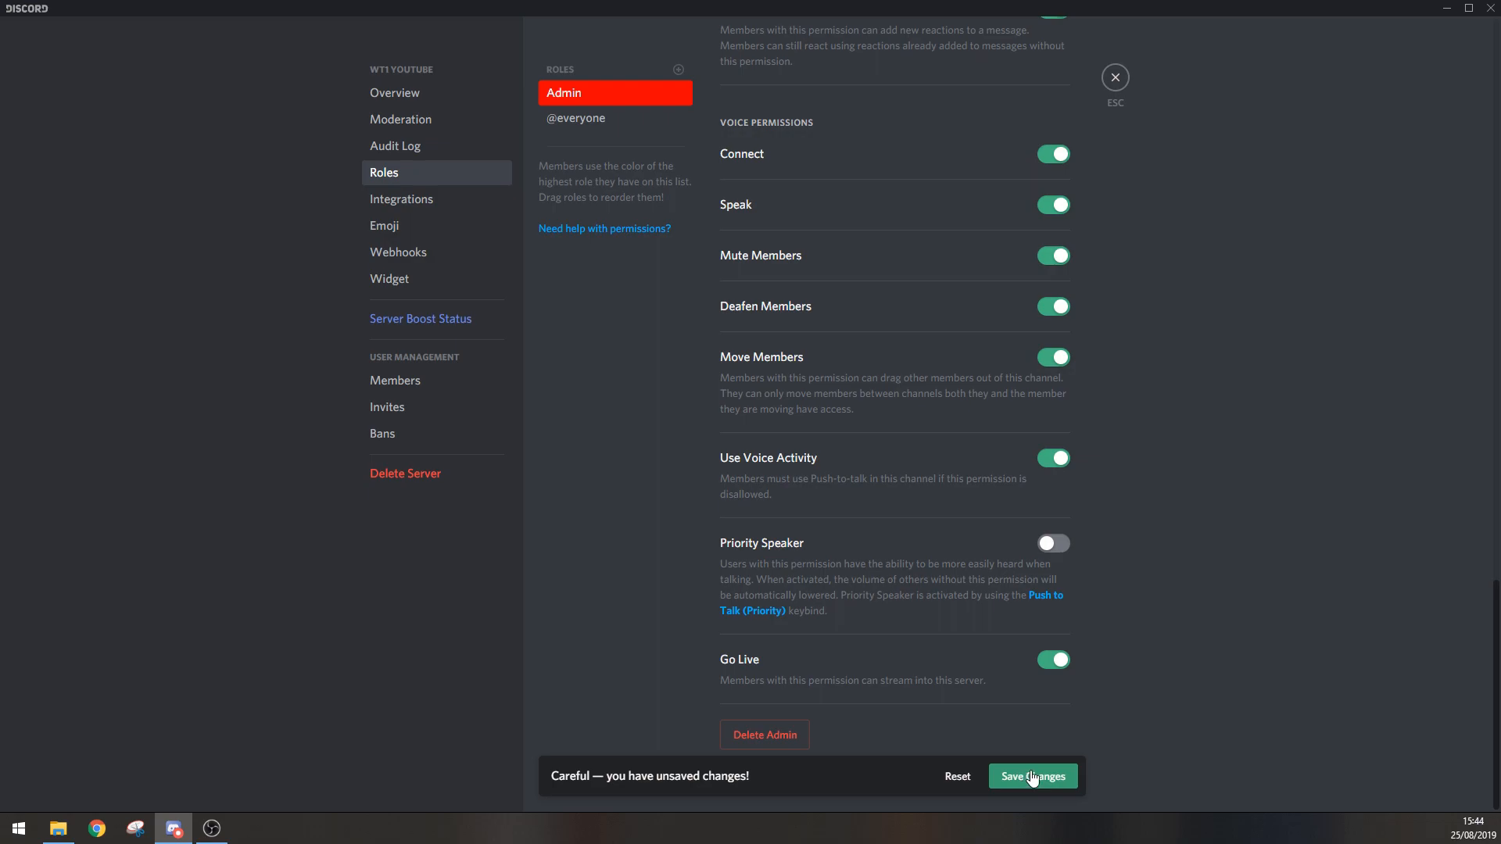
pyautogui.scroll(1, 1005, 594)
pyautogui.scroll(11, 1006, 583)
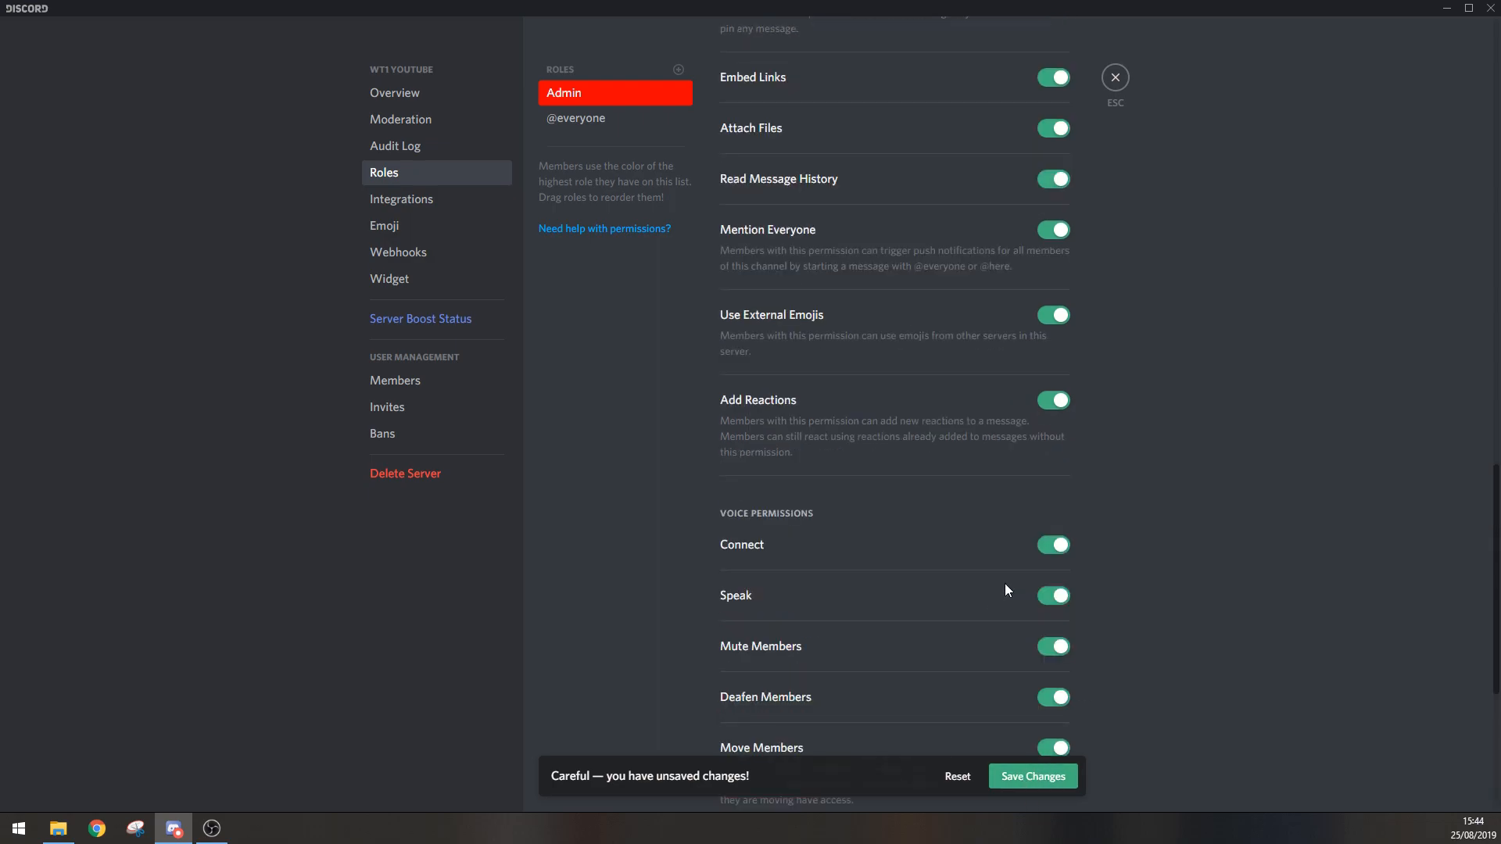
pyautogui.scroll(5, 995, 241)
pyautogui.scroll(-6, 997, 227)
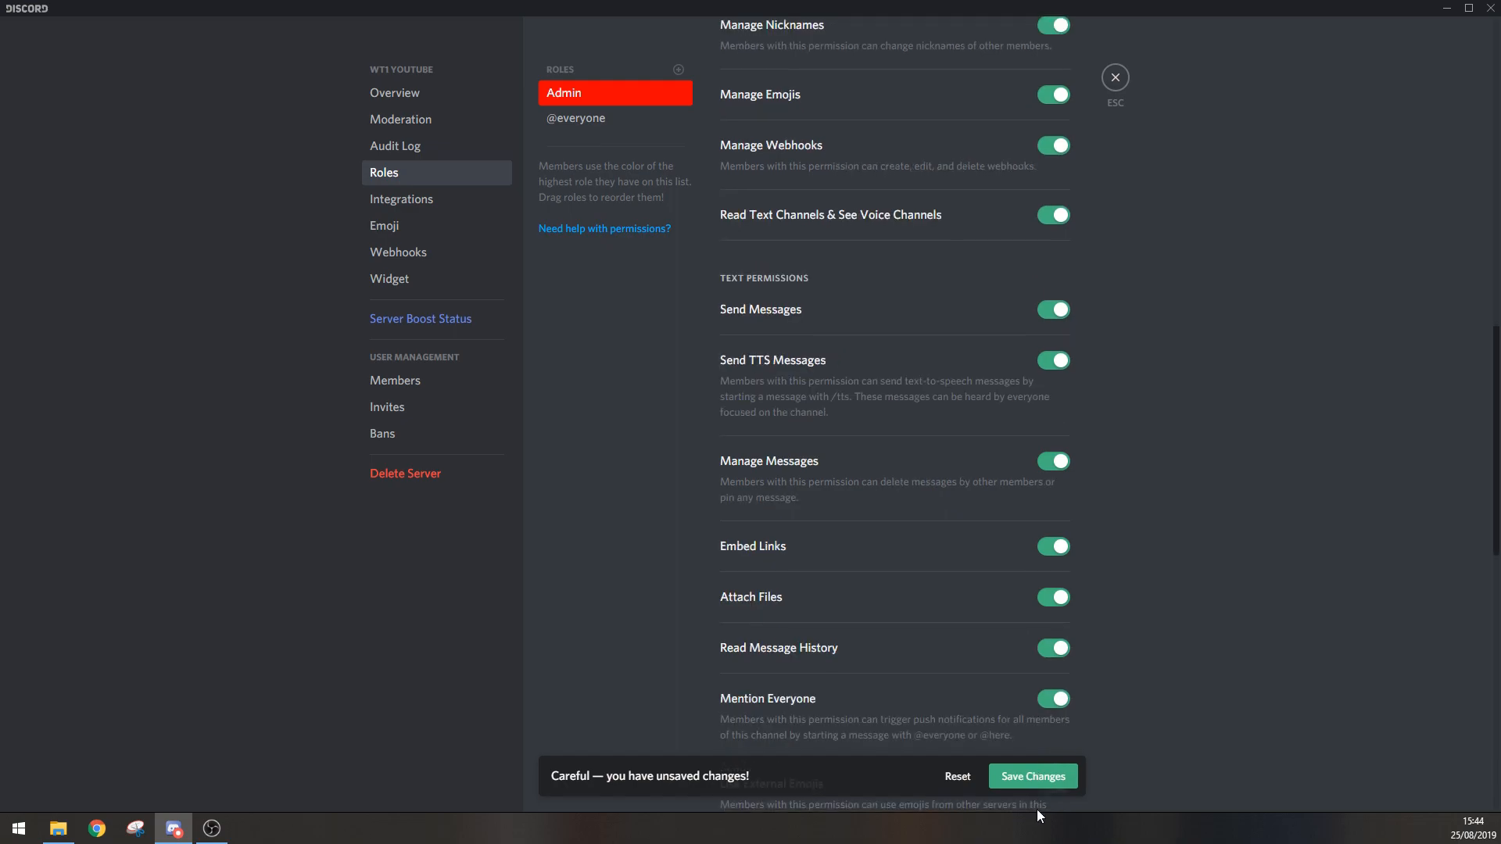
pyautogui.click(1033, 776)
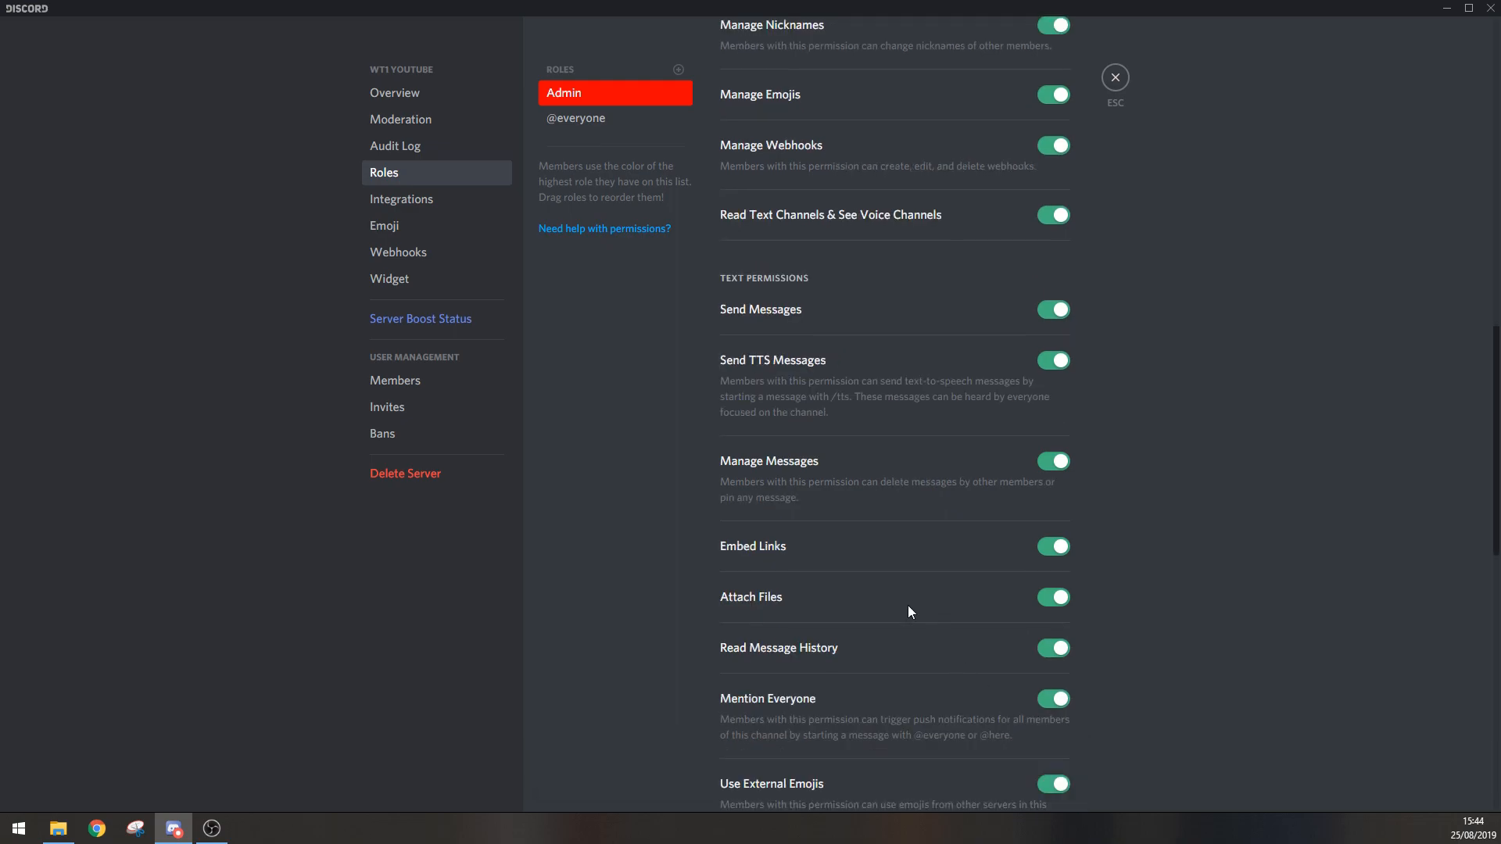
pyautogui.scroll(3, 908, 605)
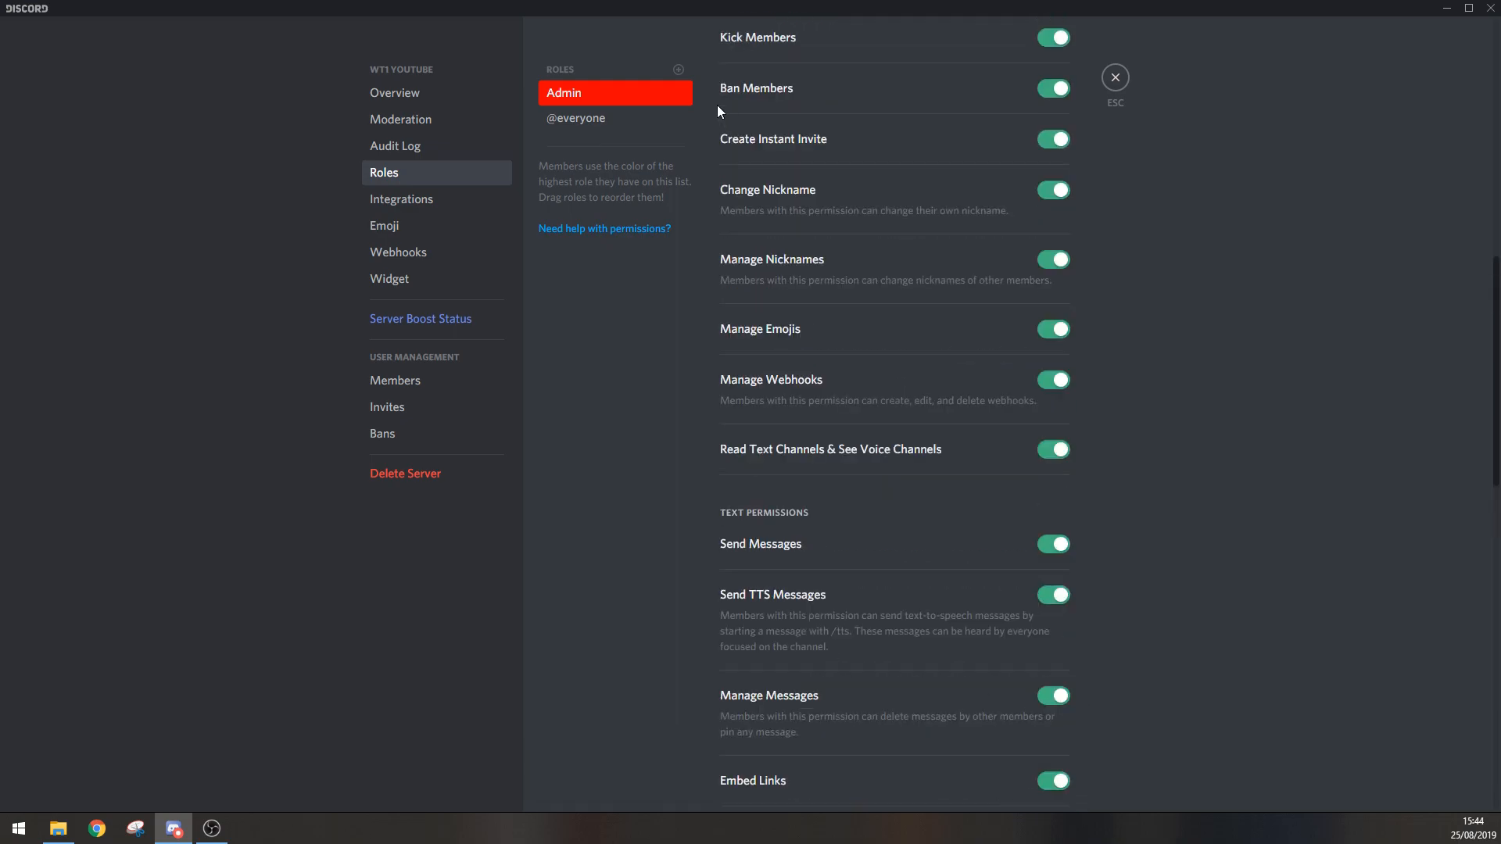
pyautogui.click(678, 71)
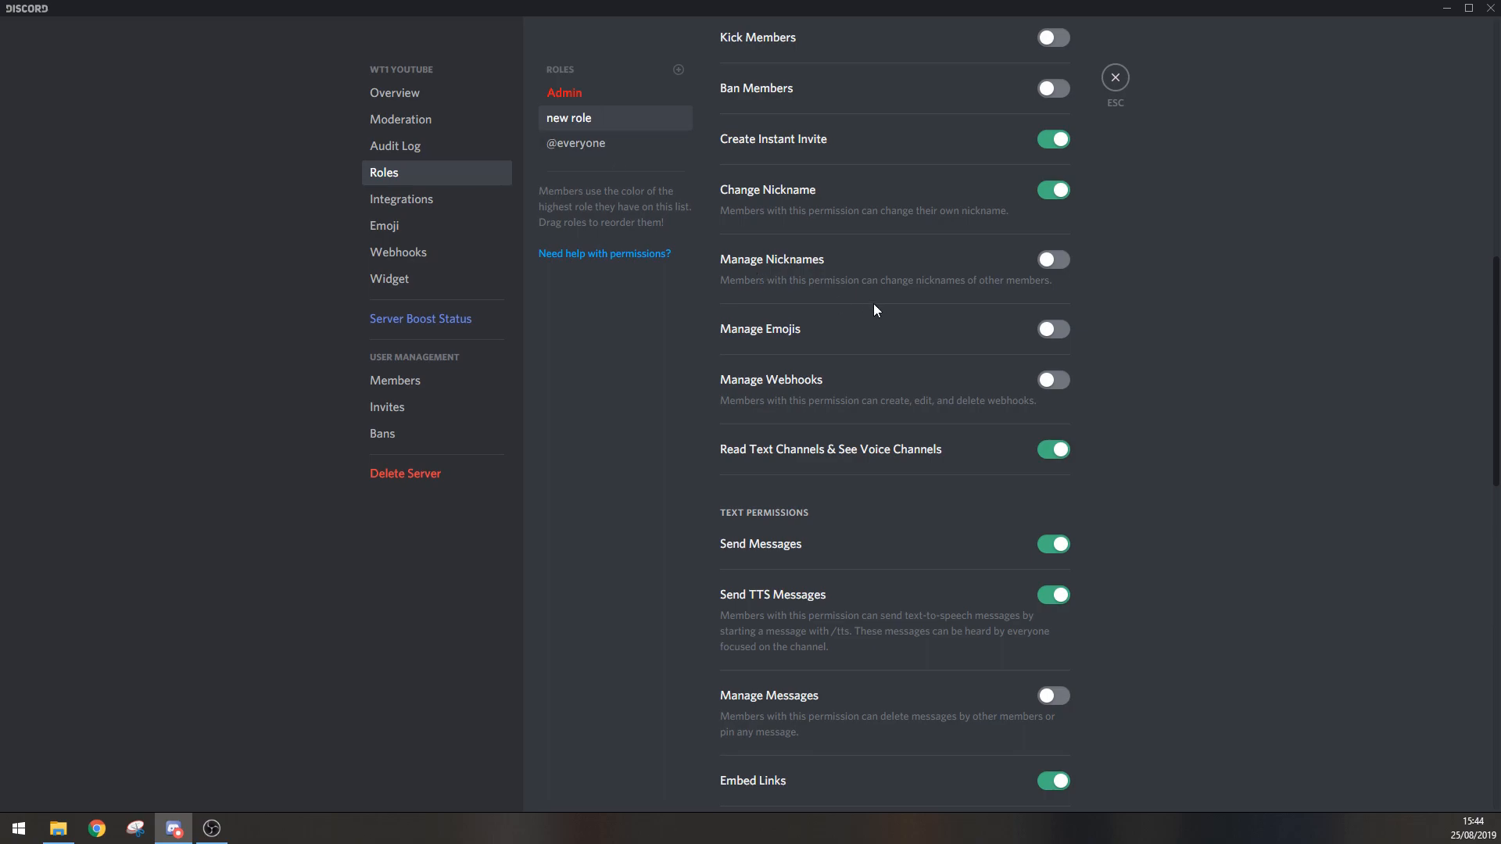
pyautogui.scroll(10, 969, 305)
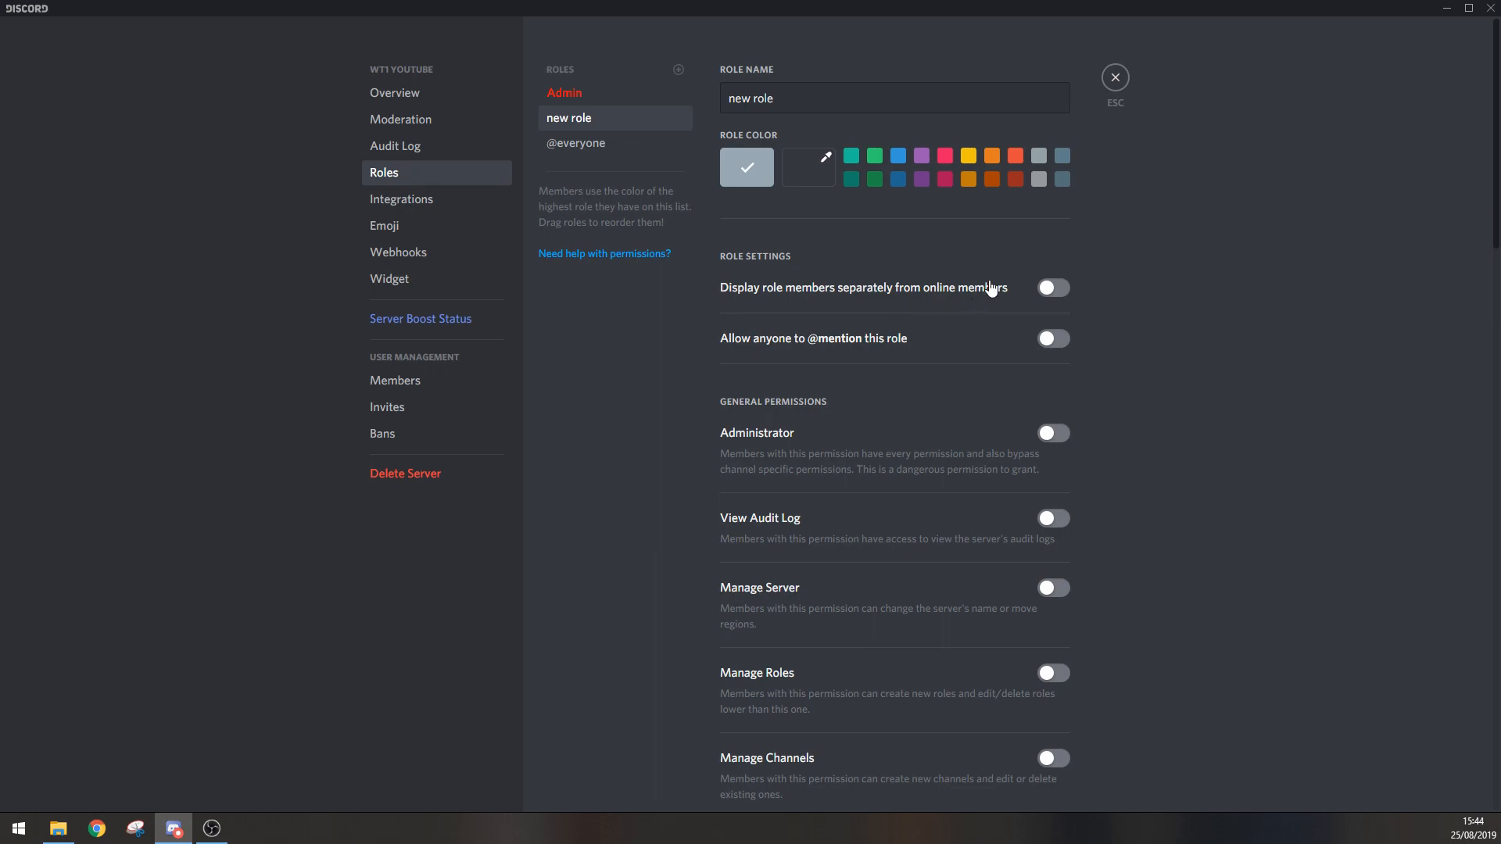
pyautogui.click(1040, 288)
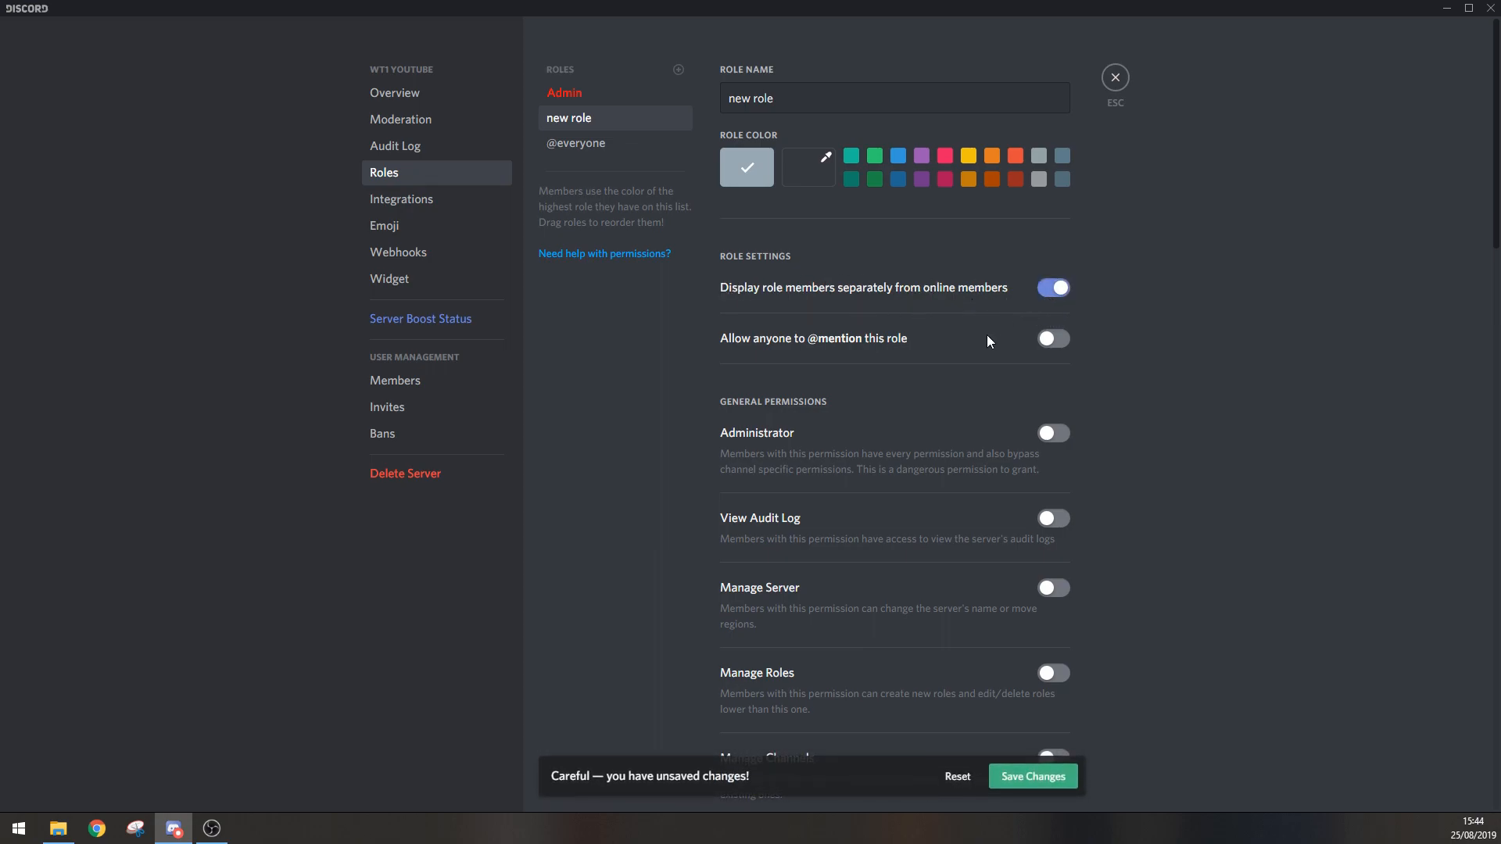
pyautogui.click(1053, 339)
# Step: Review the new role's general, text and voice permissions, save the role changes and leave the server settings
pyautogui.scroll(-3, 968, 415)
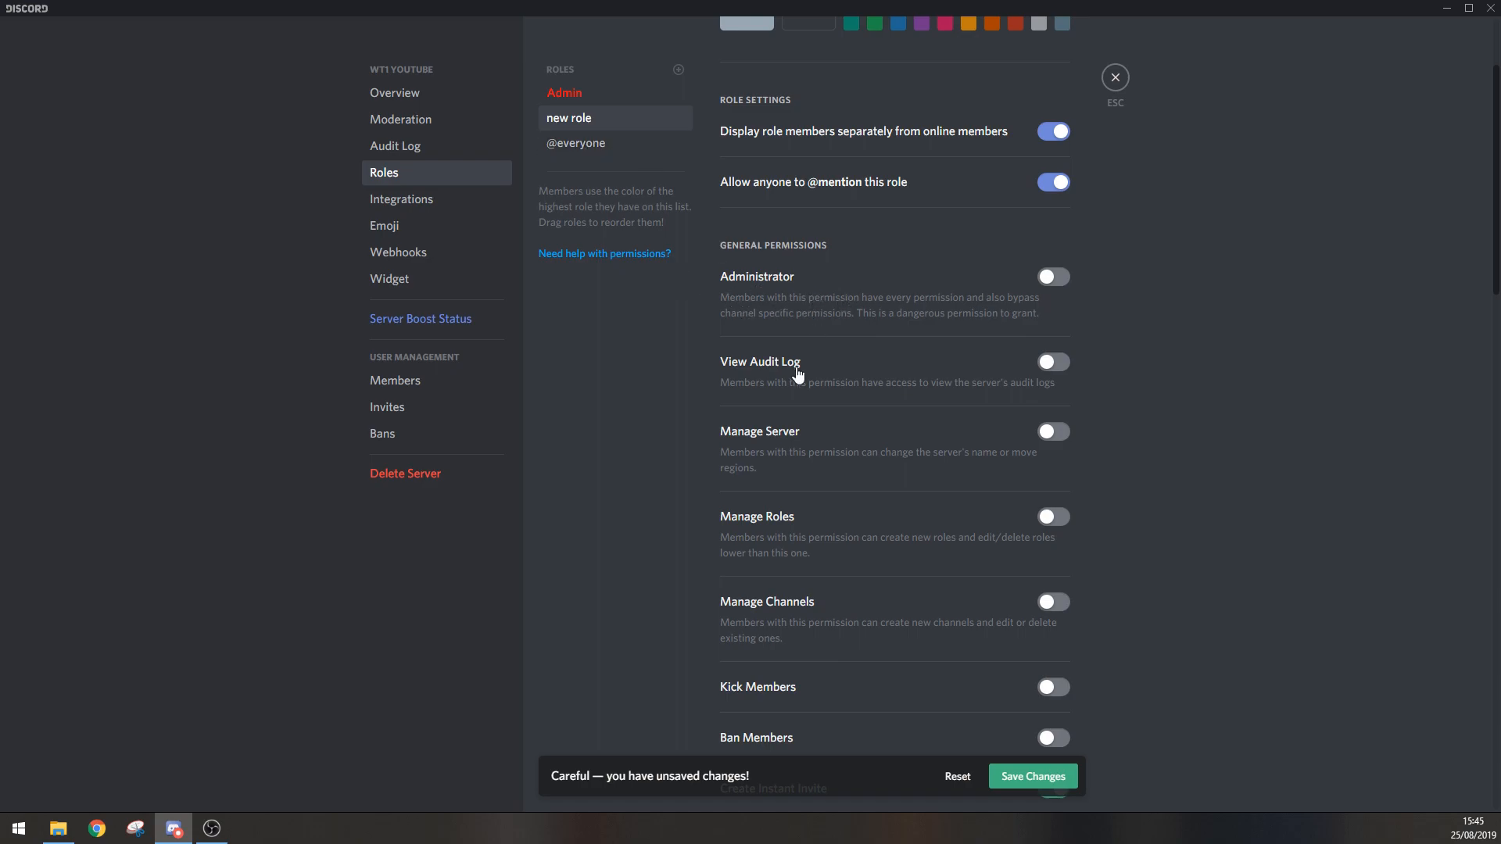
pyautogui.scroll(-2, 851, 389)
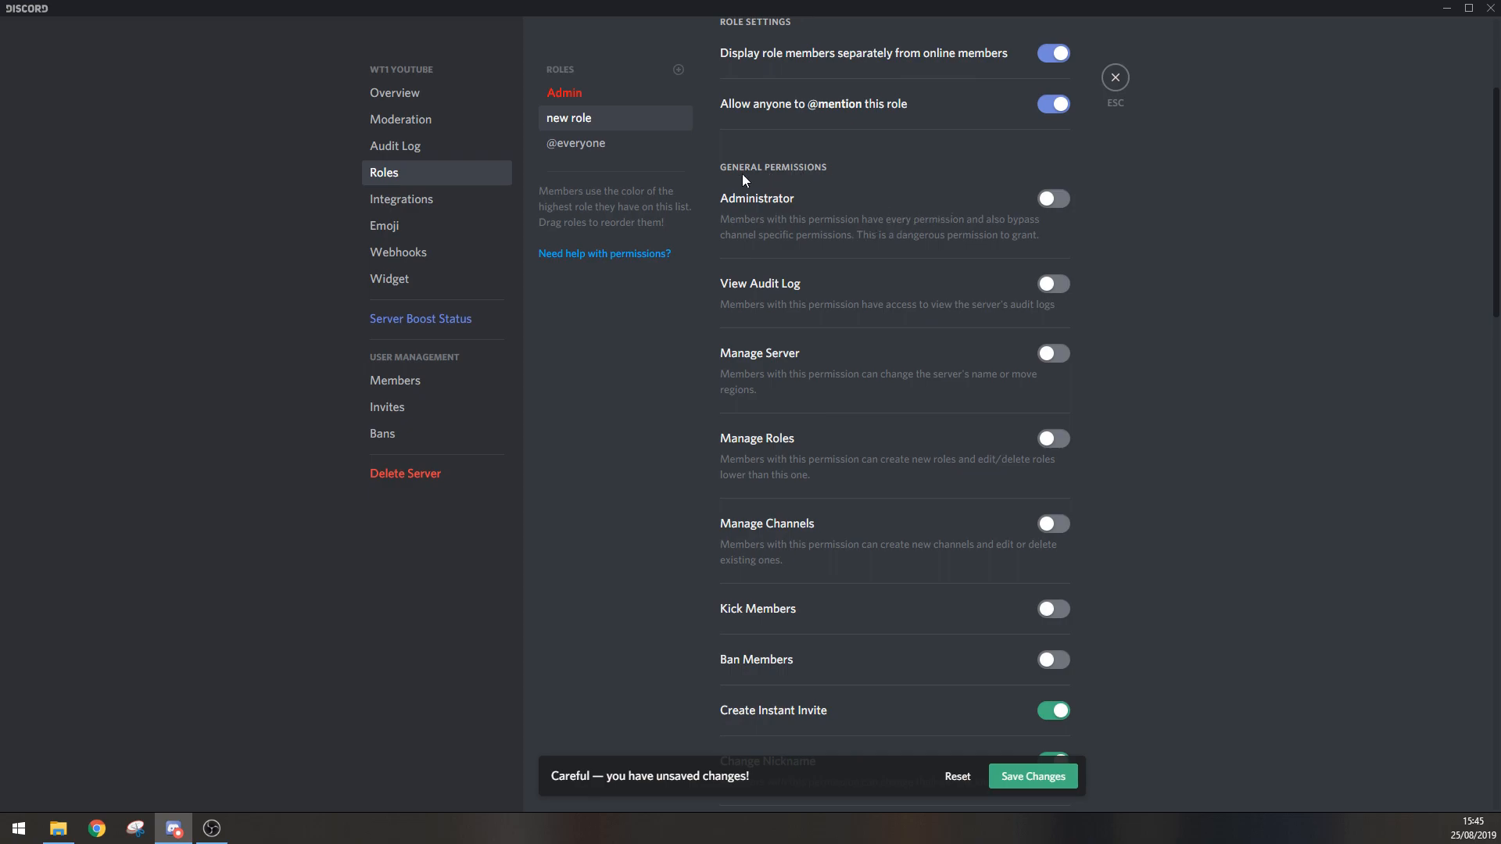
pyautogui.scroll(-4, 898, 327)
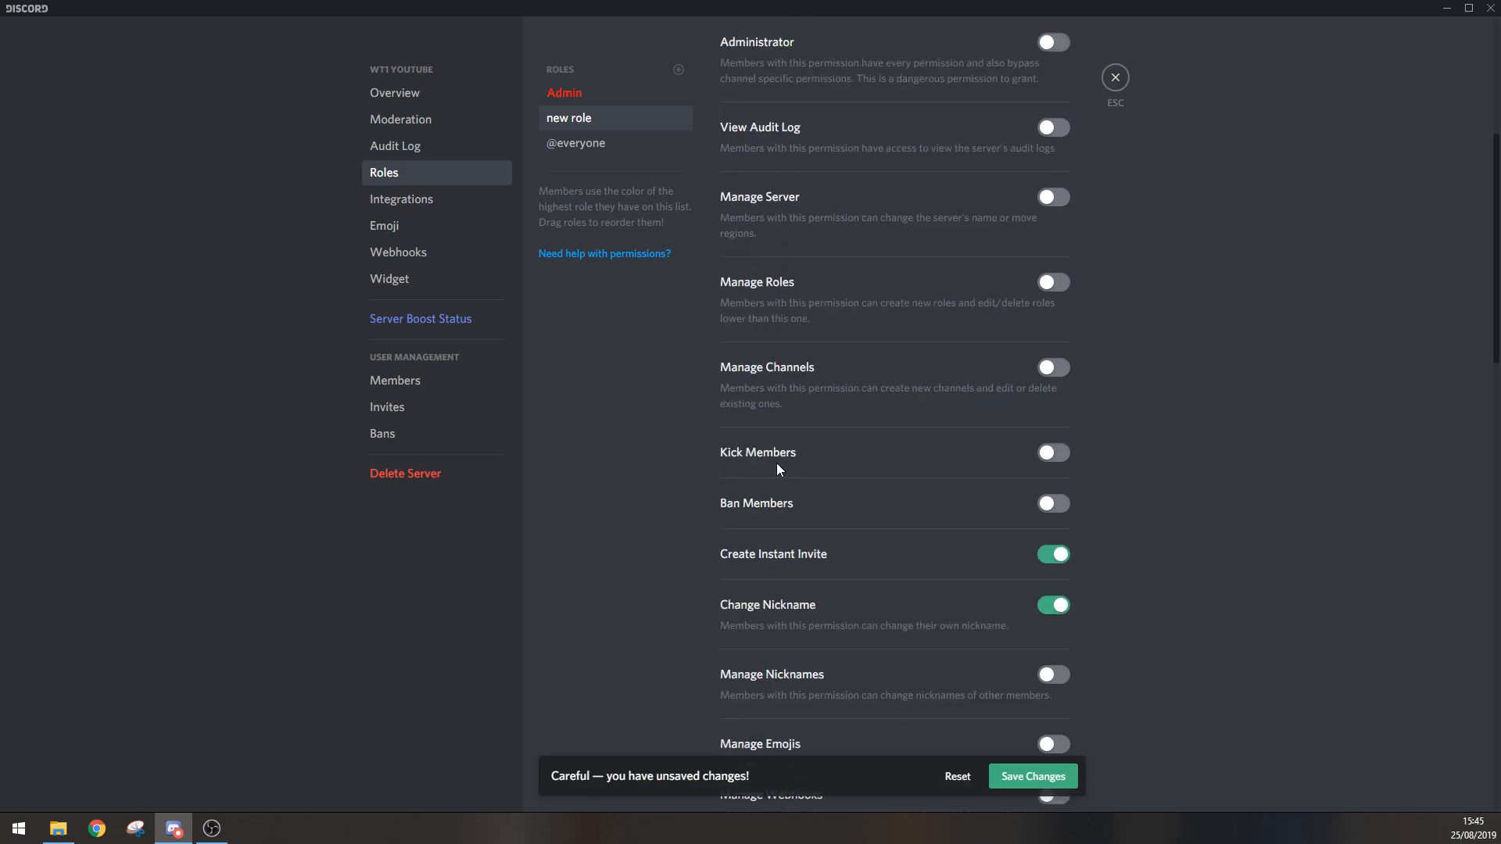
pyautogui.scroll(-2, 904, 536)
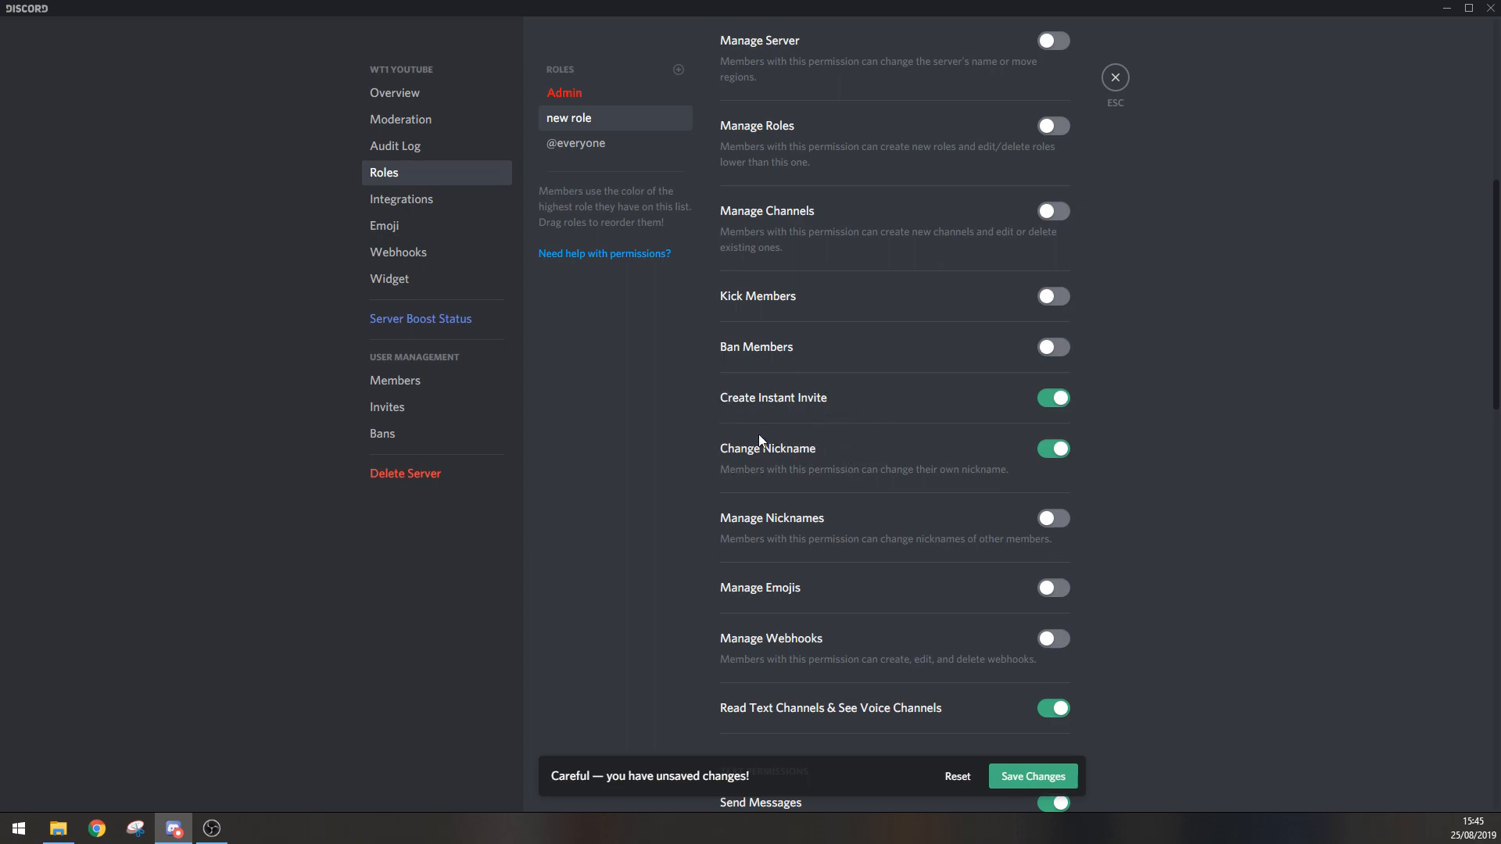
pyautogui.scroll(-2, 895, 486)
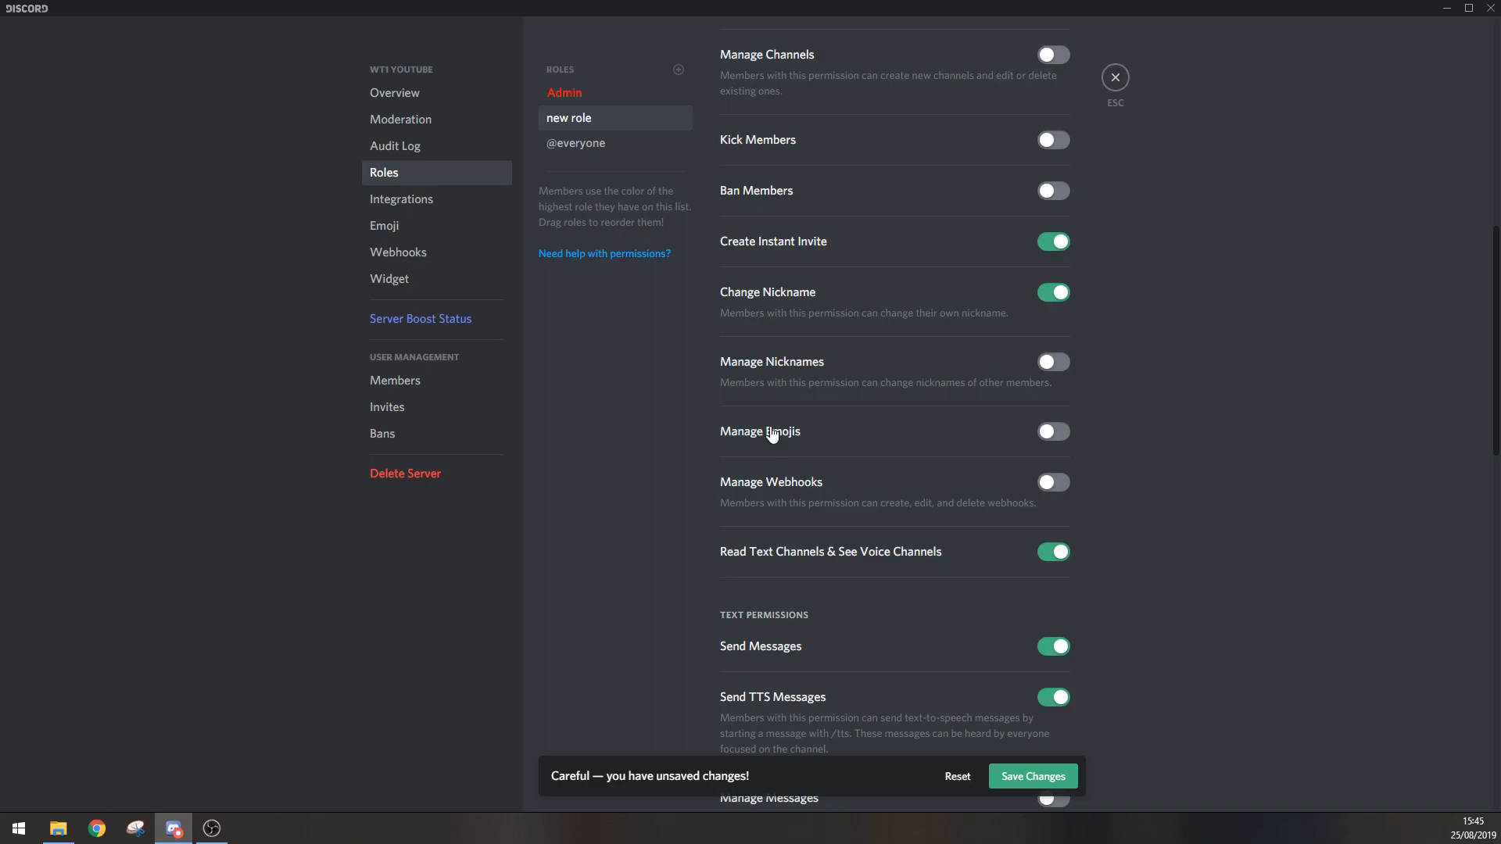
pyautogui.scroll(-2, 950, 505)
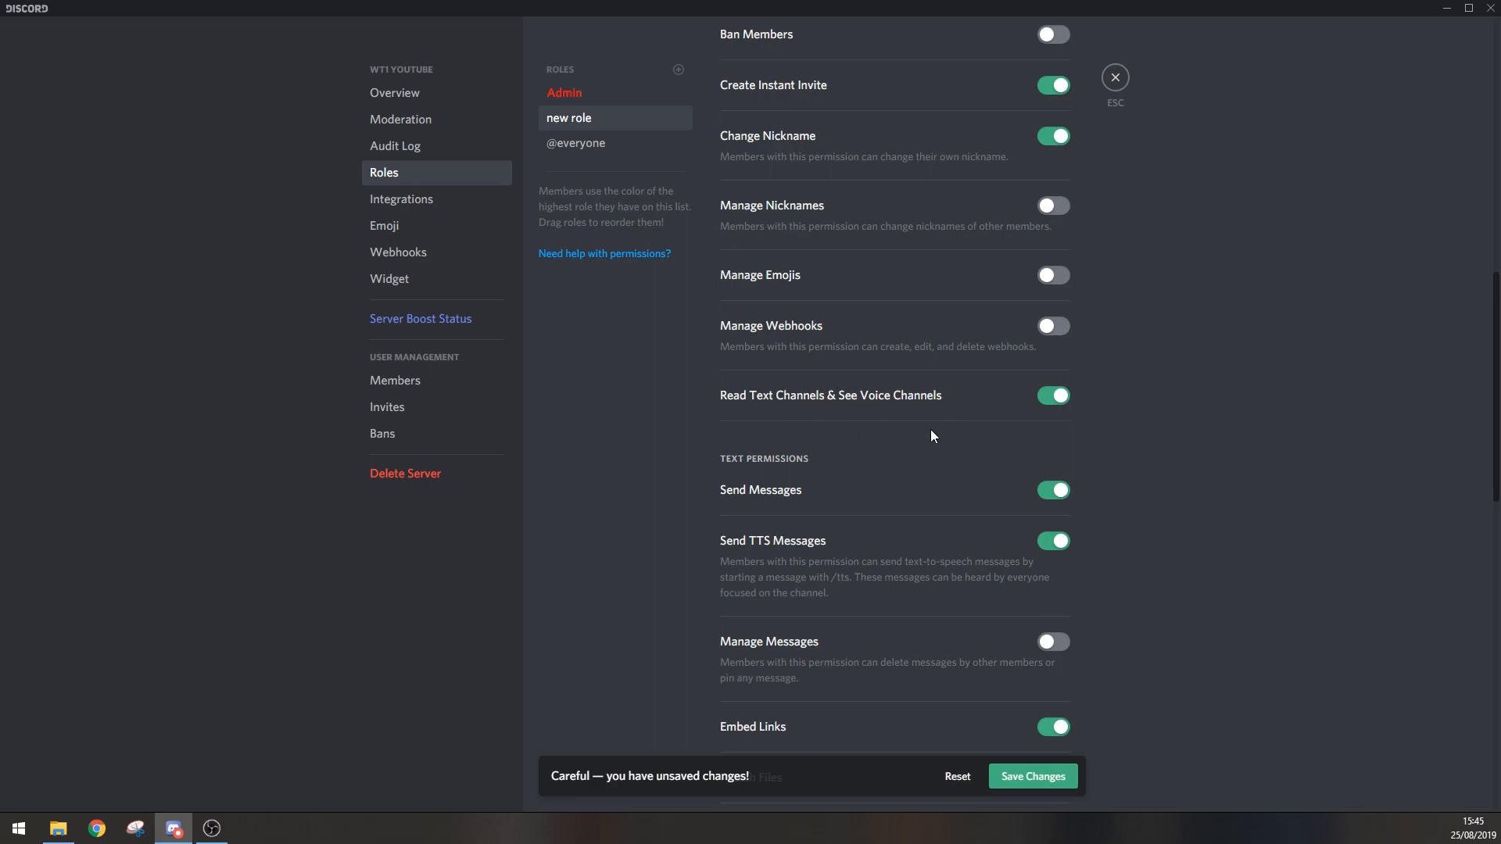
pyautogui.scroll(-1, 923, 446)
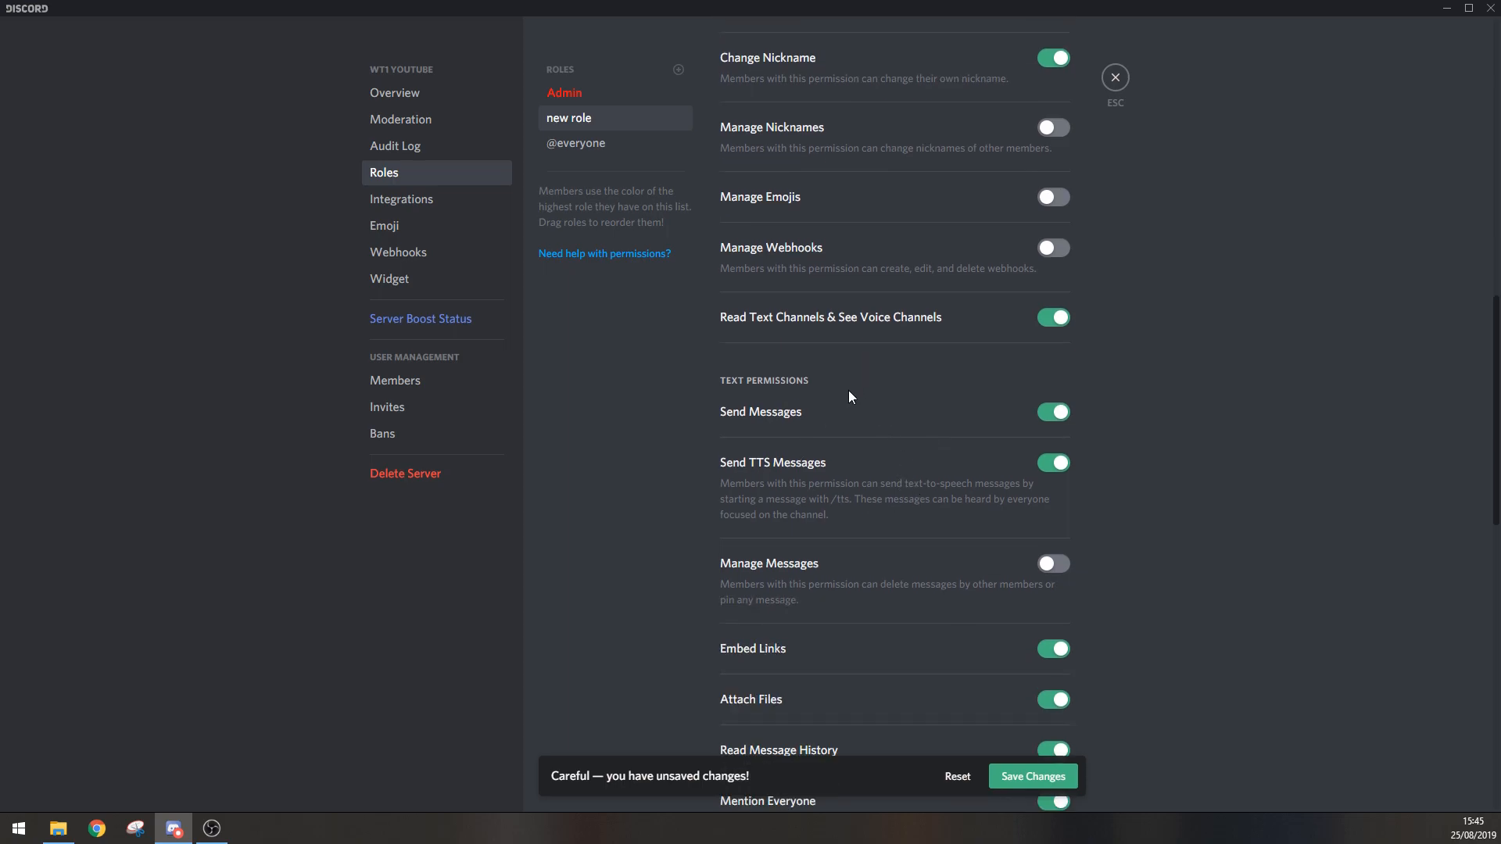
pyautogui.scroll(-4, 863, 414)
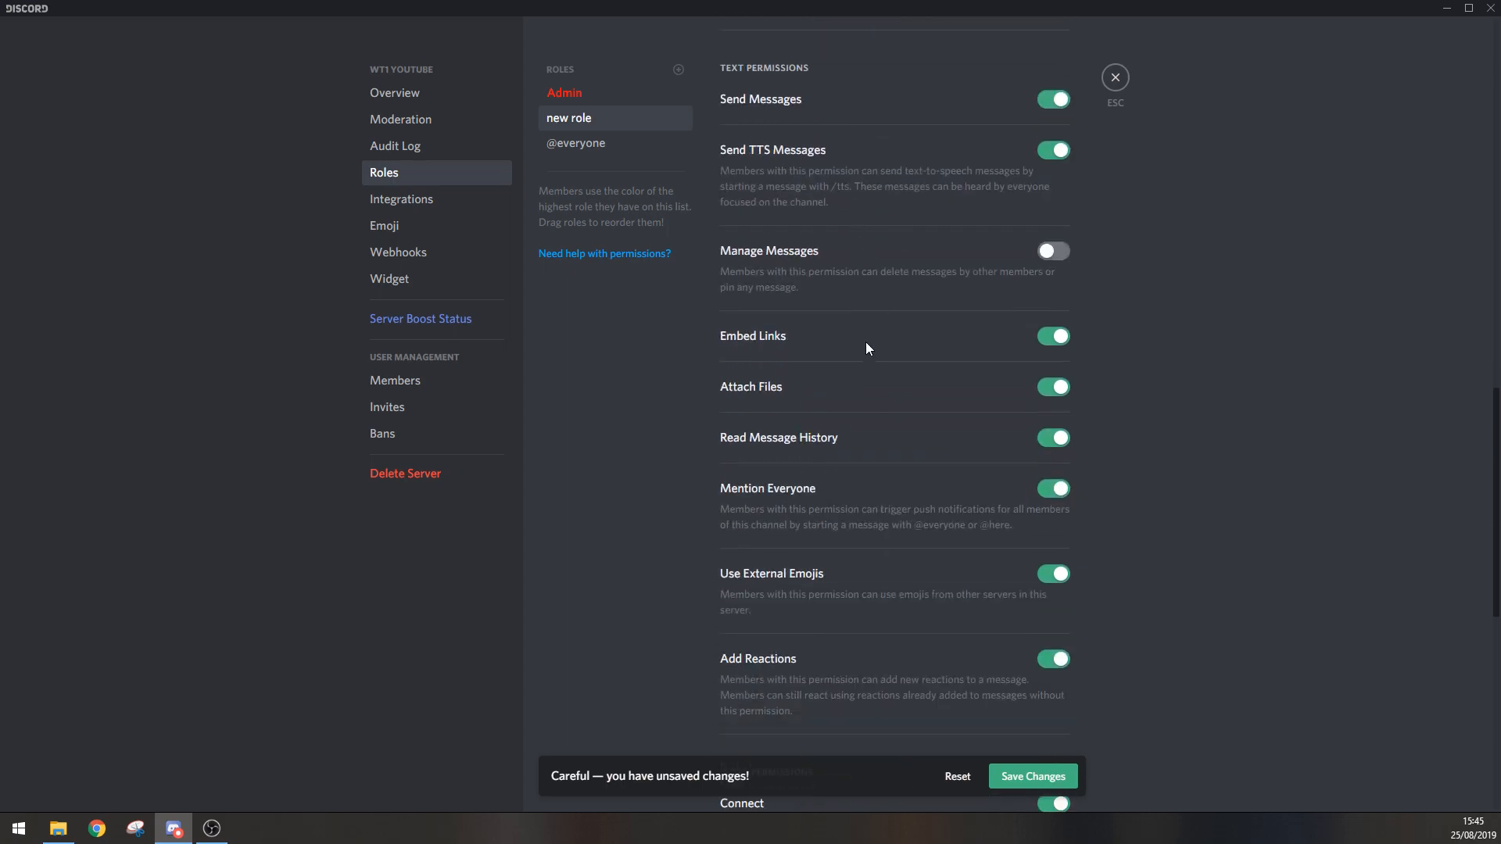
pyautogui.scroll(-1, 870, 361)
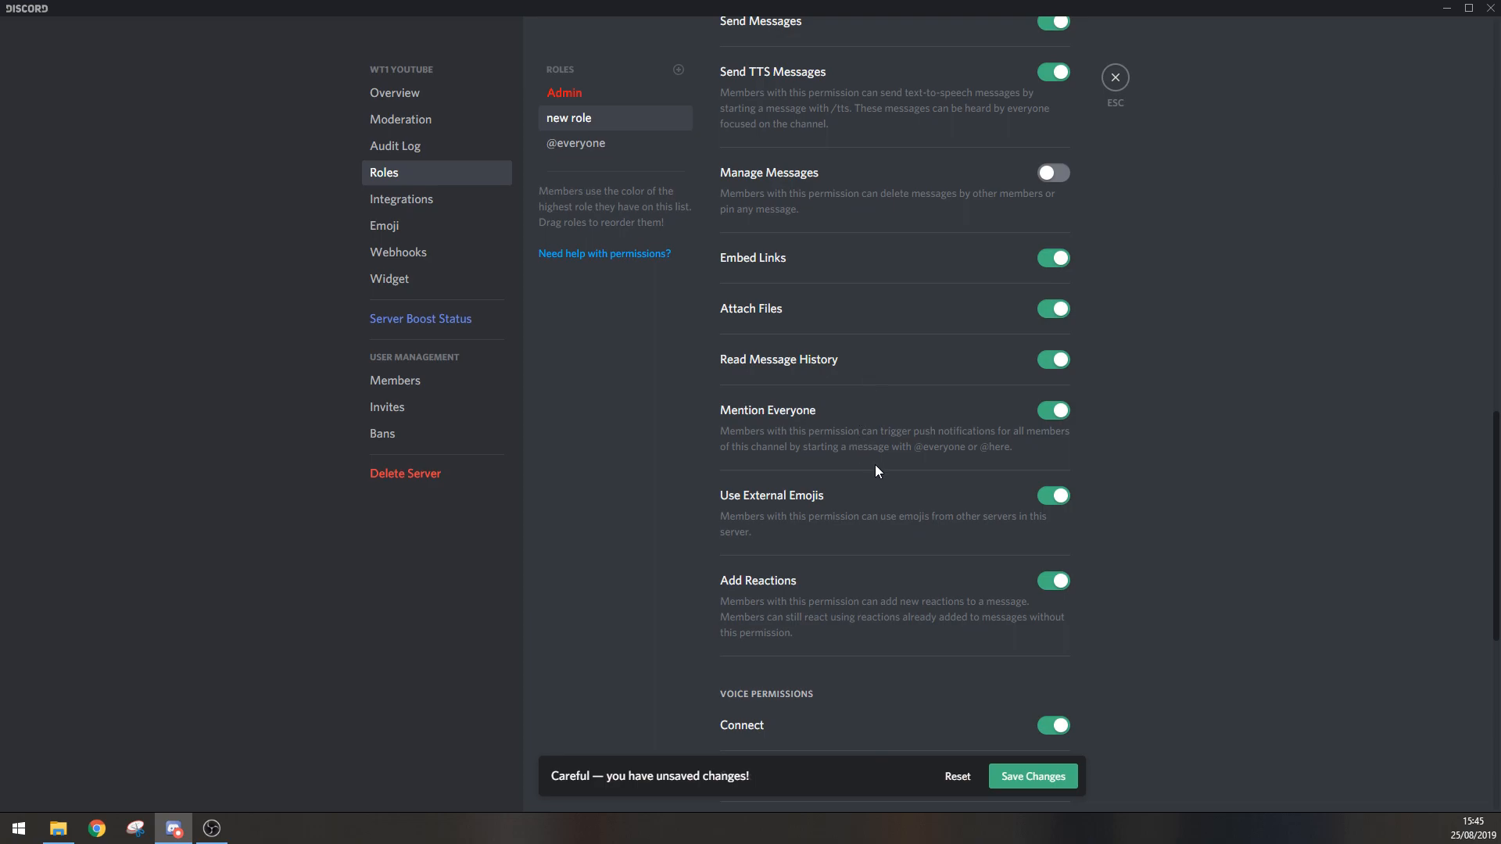
pyautogui.scroll(-2, 874, 465)
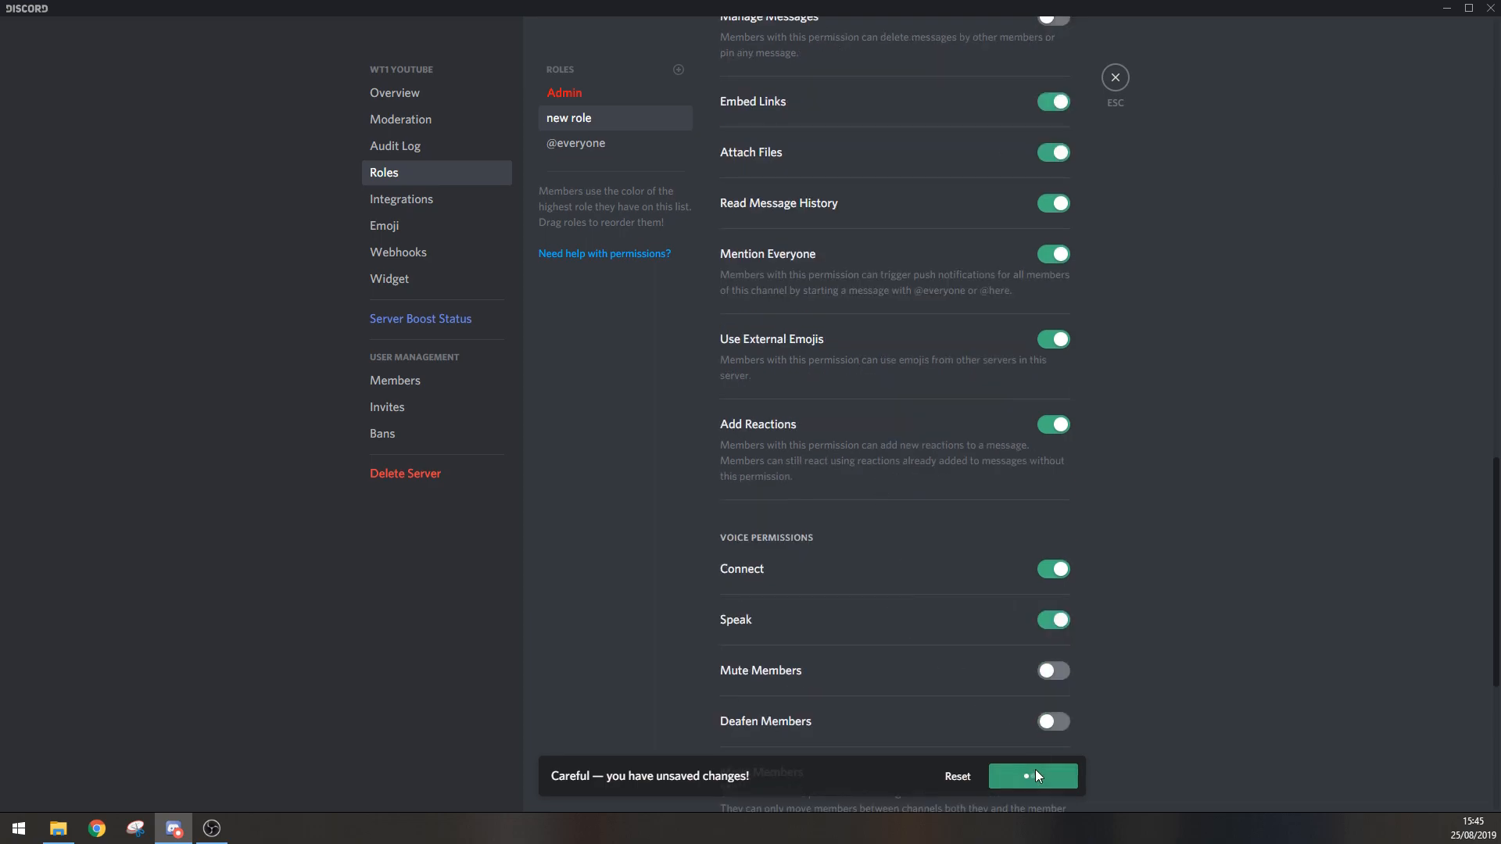
pyautogui.click(598, 145)
pyautogui.click(604, 125)
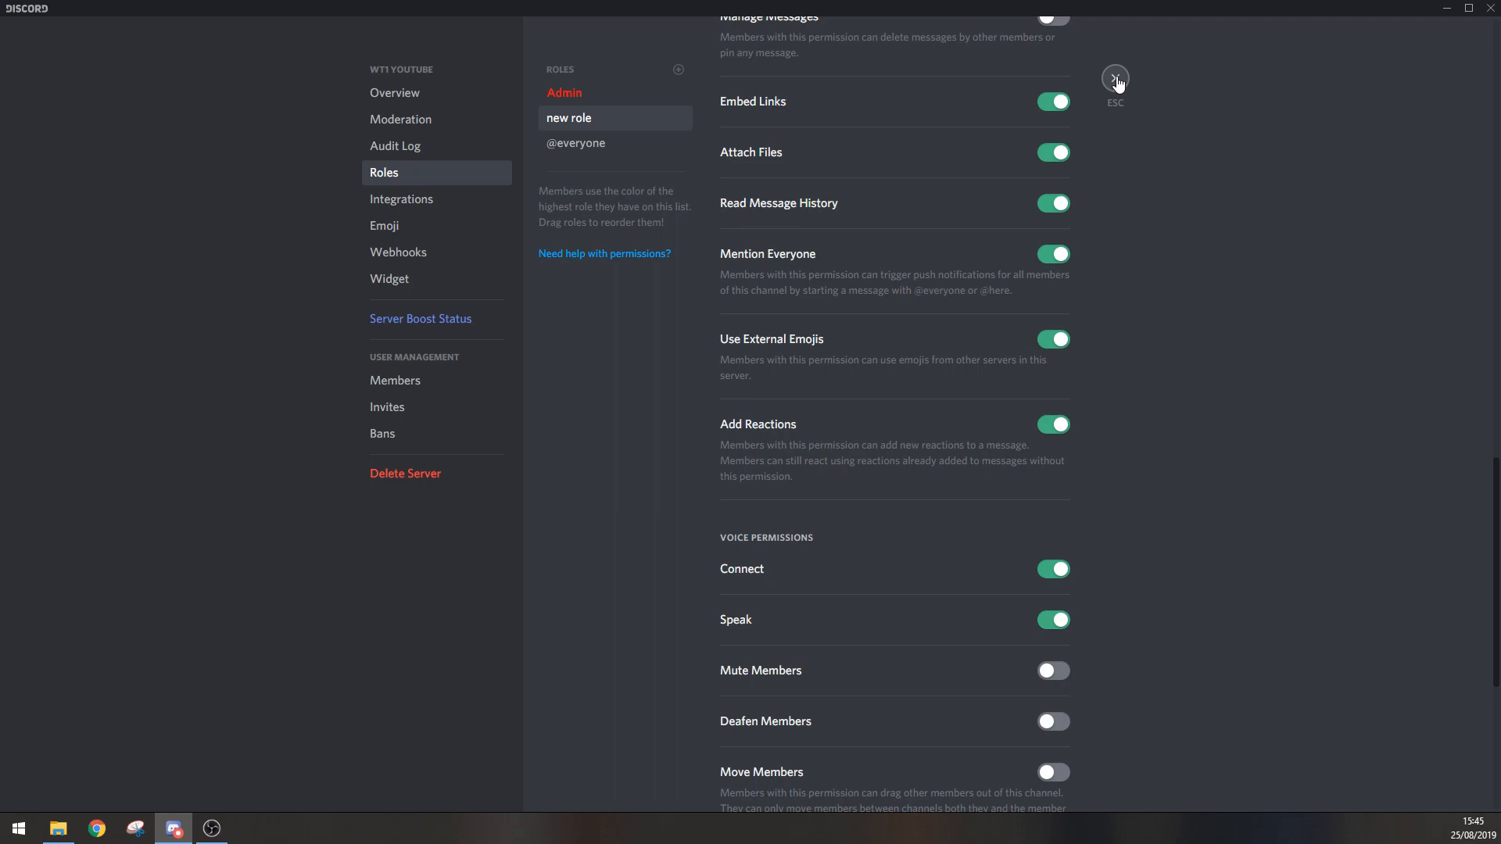
pyautogui.press('Escape')
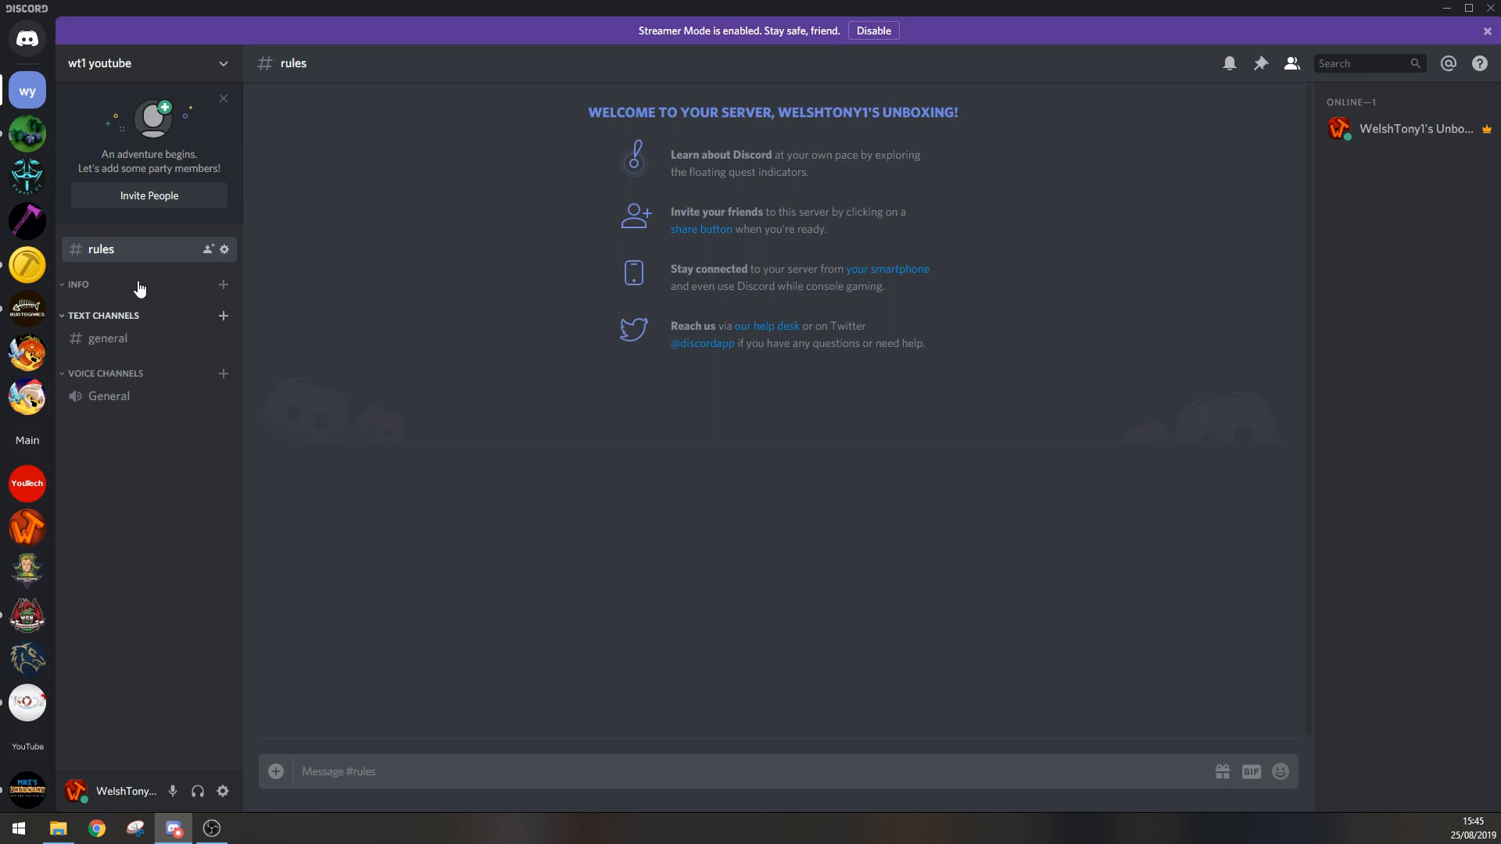
# Step: Open the settings of the rules channel
pyautogui.click(224, 250)
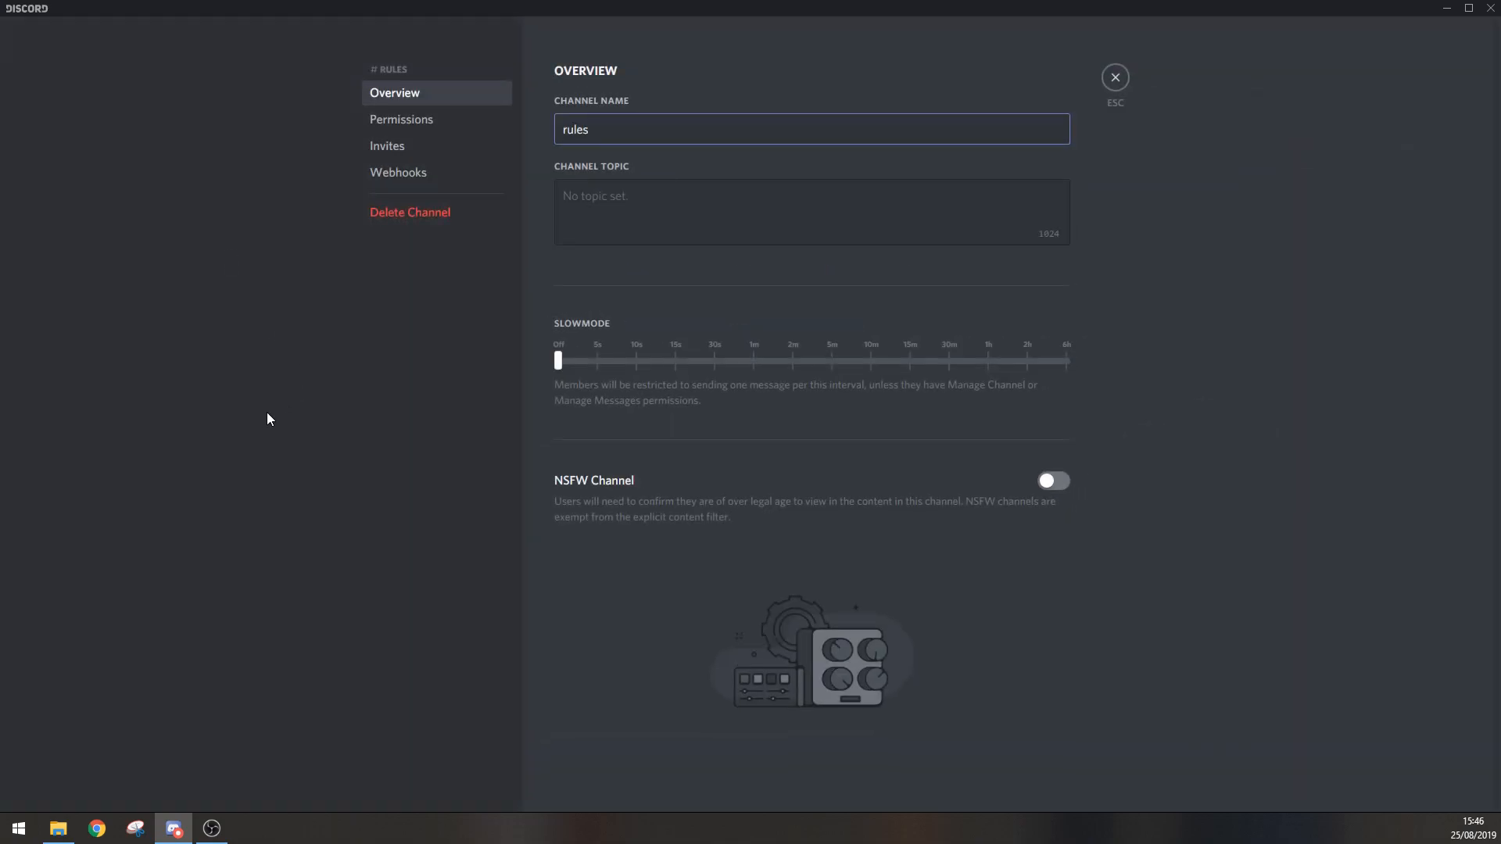
pyautogui.click(614, 195)
# Step: Try a 15s Slowmode interval and the NSFW Channel option for the rules channel, switching both off again
pyautogui.click(558, 361)
pyautogui.moveTo(659, 364); pyautogui.dragTo(558, 357)
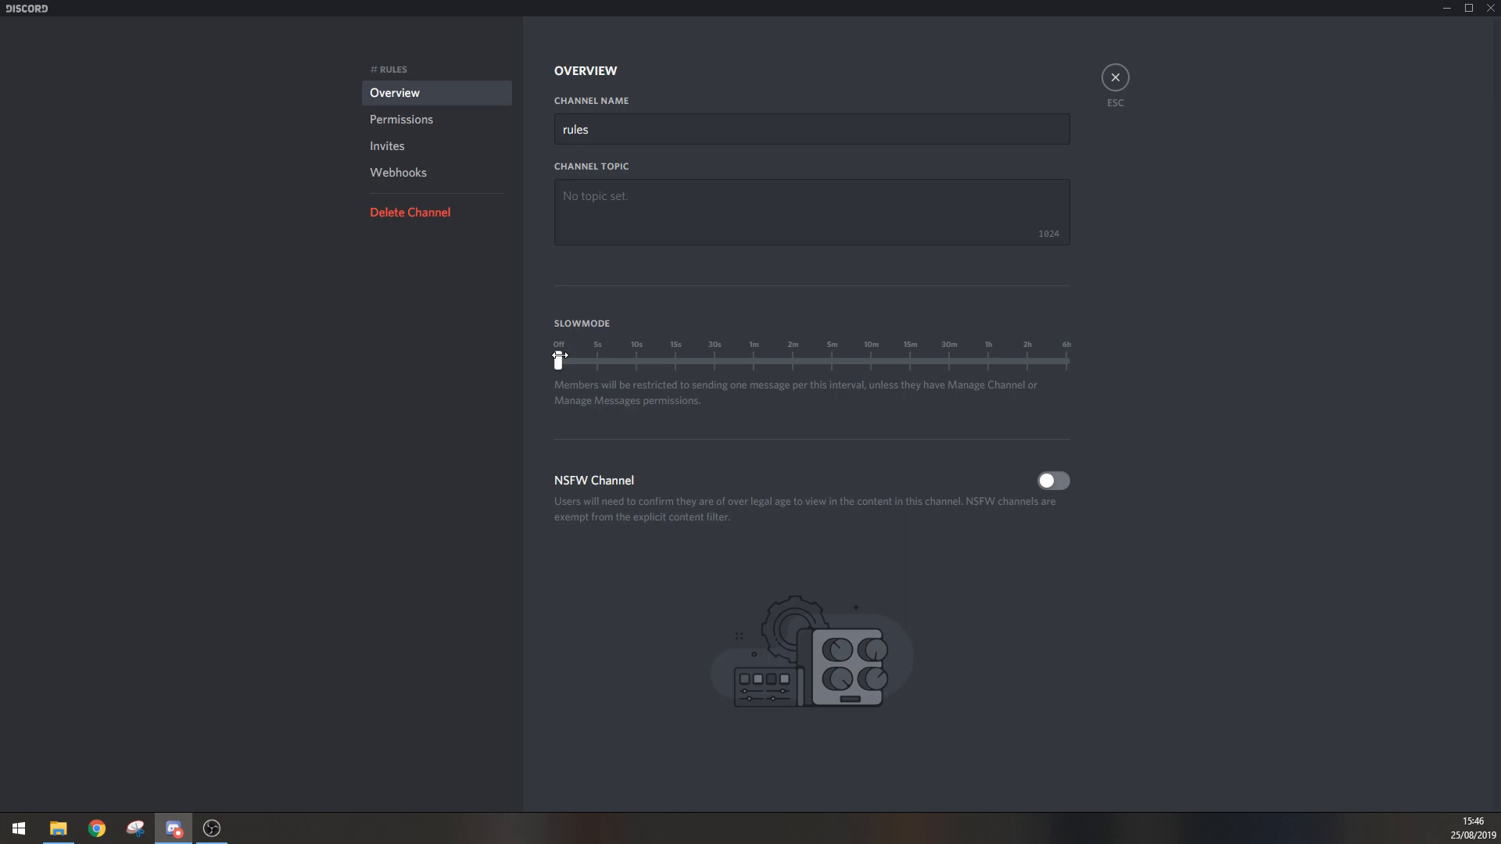
pyautogui.click(592, 364)
pyautogui.click(646, 363)
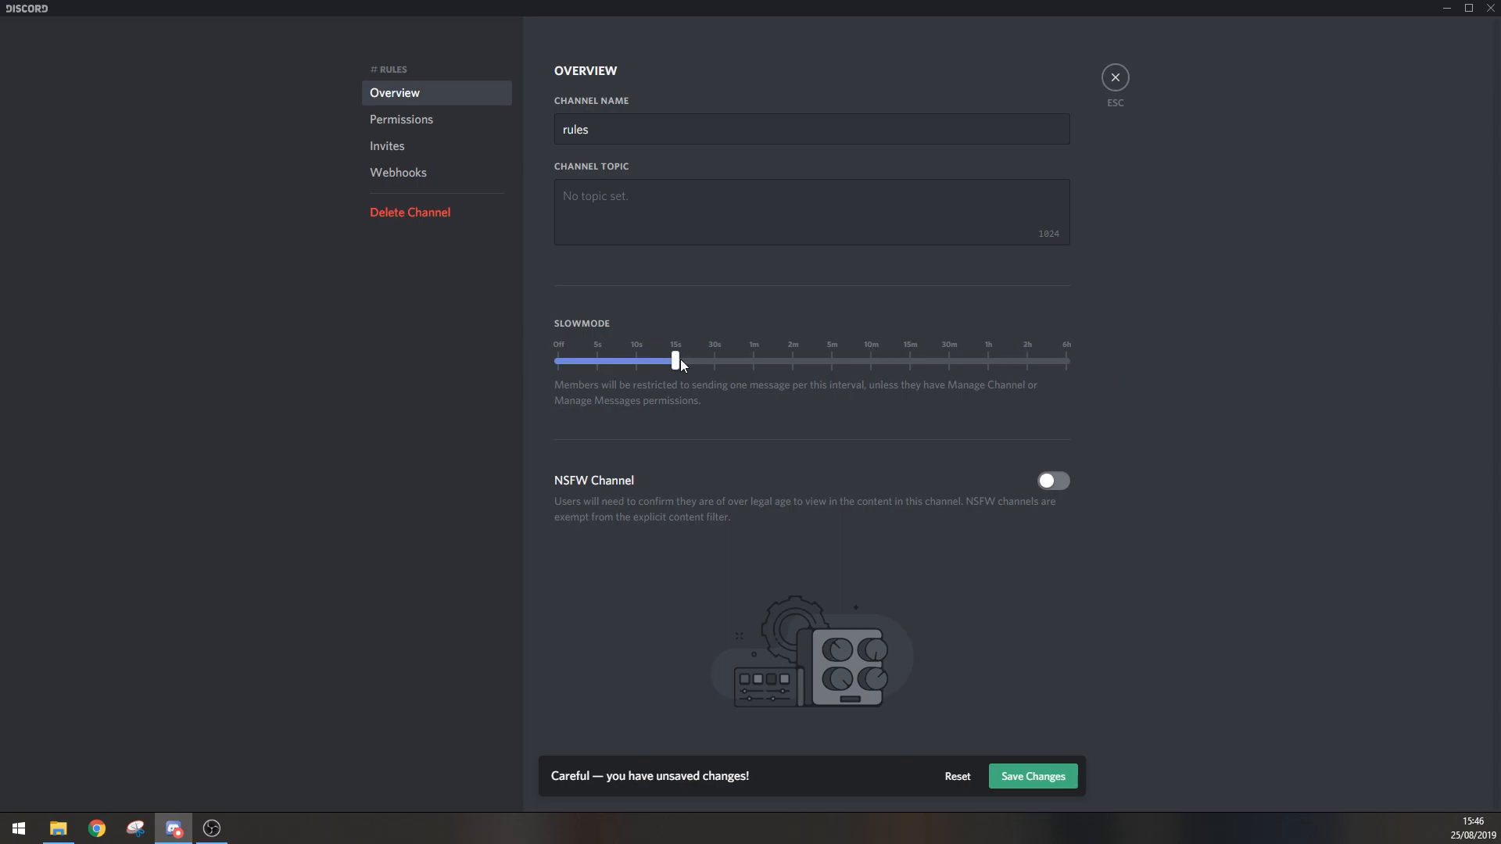
pyautogui.click(559, 361)
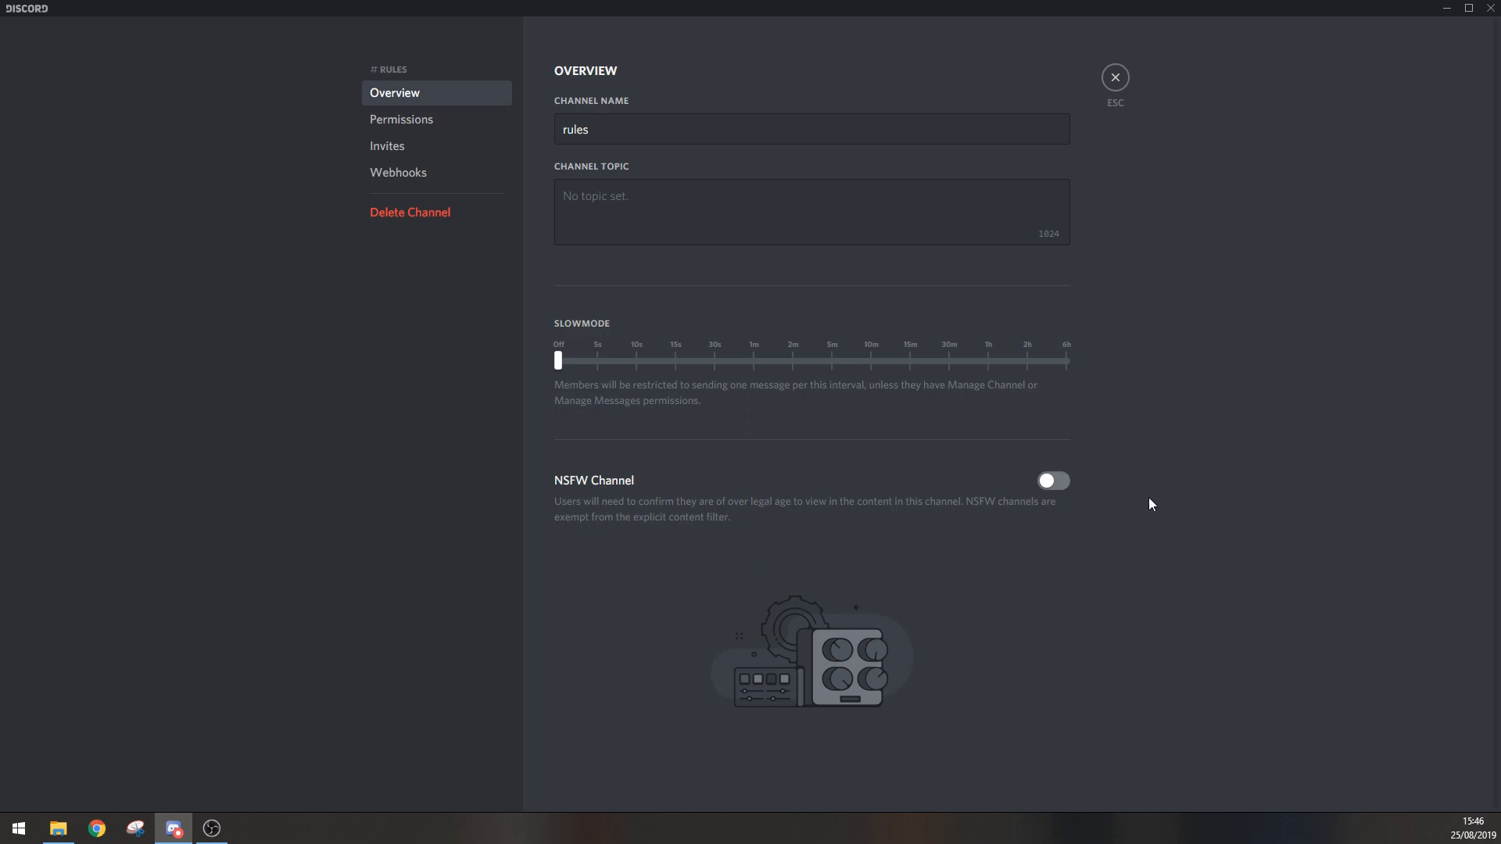
pyautogui.click(1056, 483)
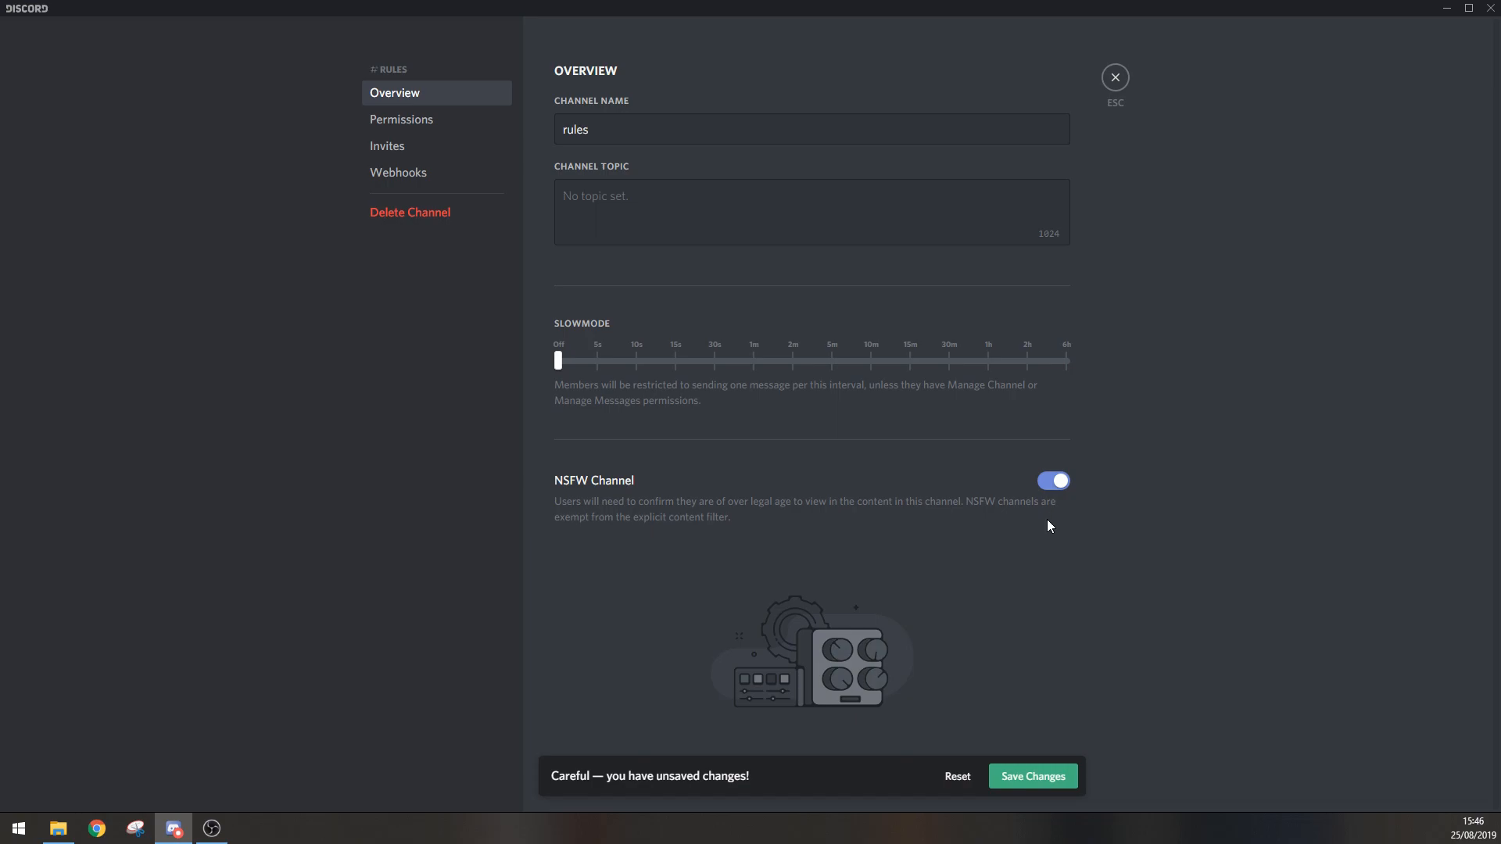
pyautogui.click(1057, 482)
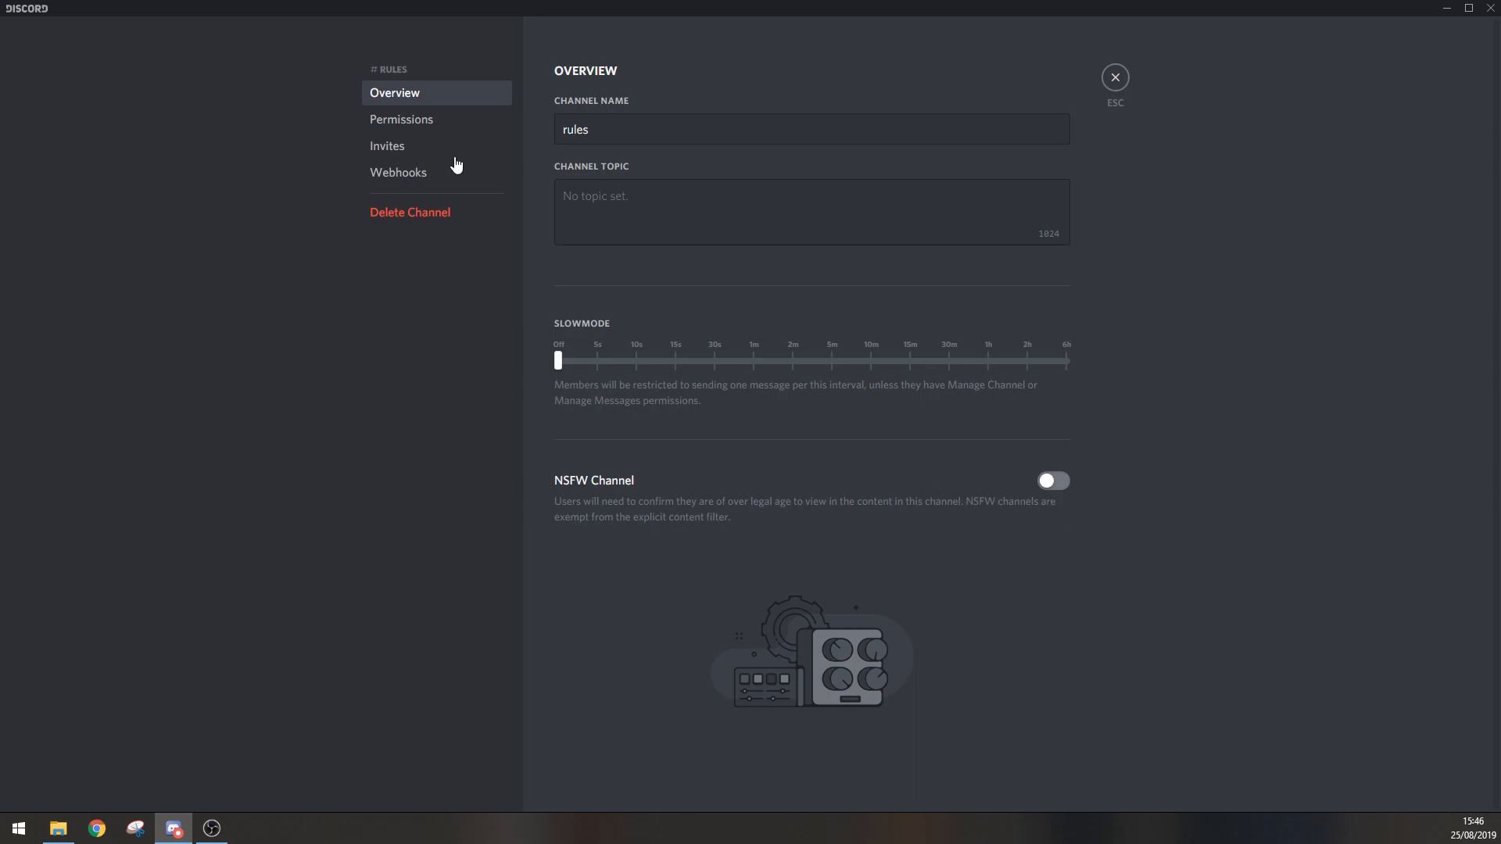
pyautogui.click(445, 124)
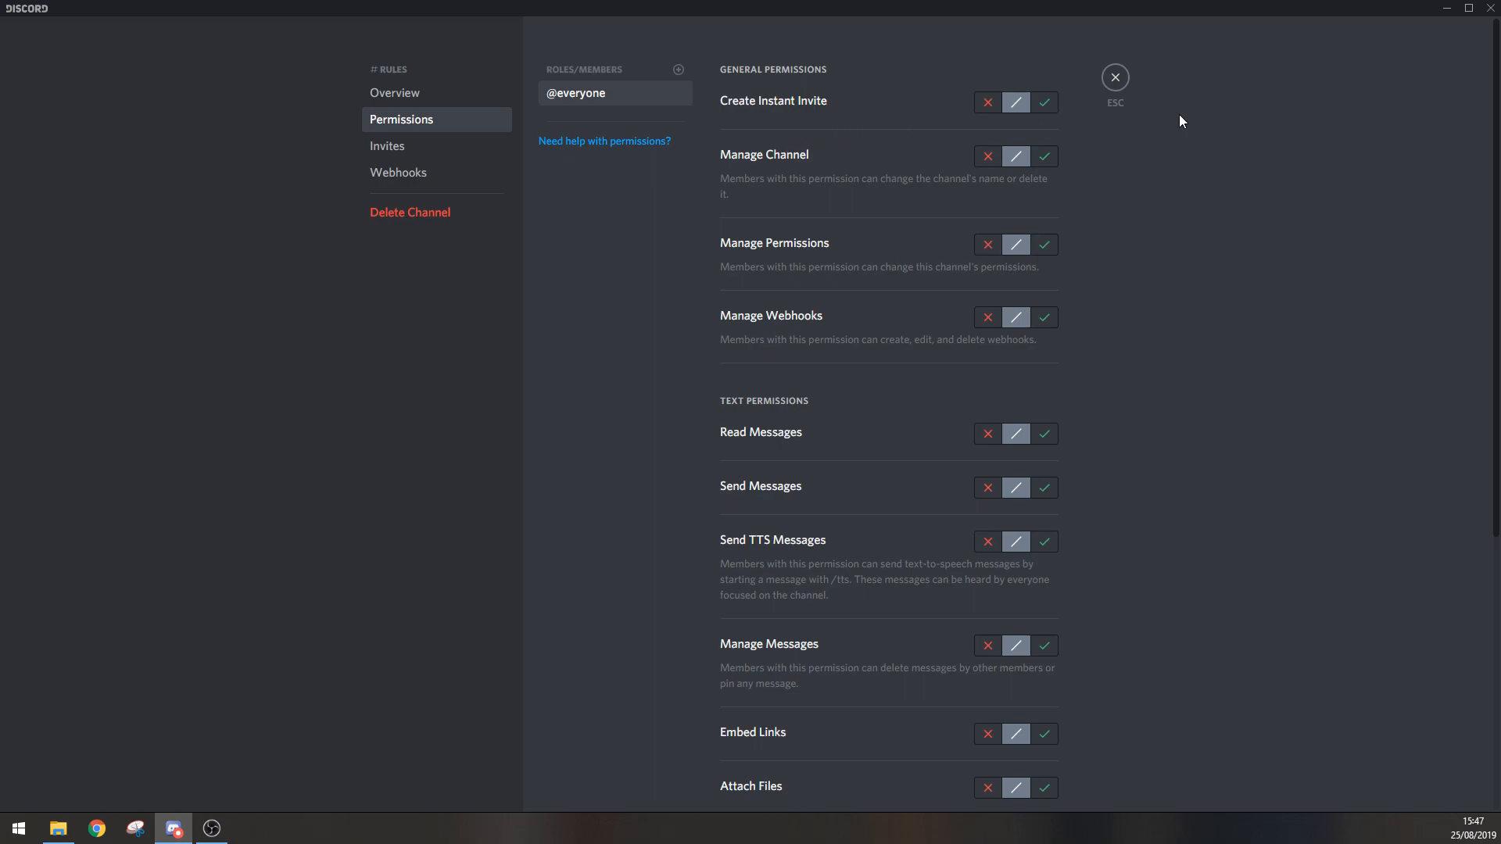
# Step: Try the allow and deny states for Create Instant Invite and Manage Channel, returning both to neutral
pyautogui.click(1047, 104)
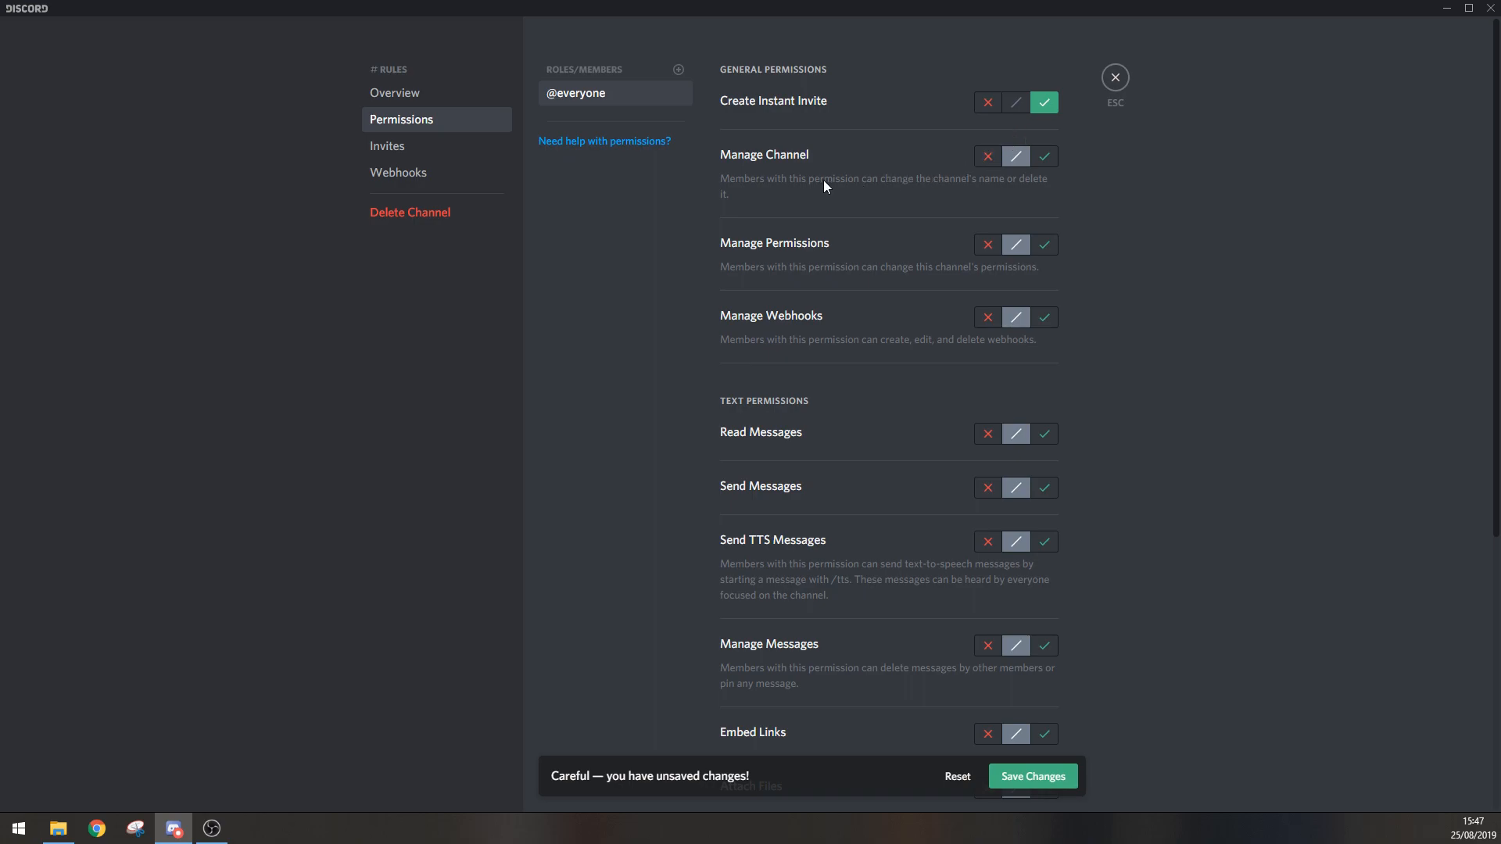
pyautogui.click(985, 157)
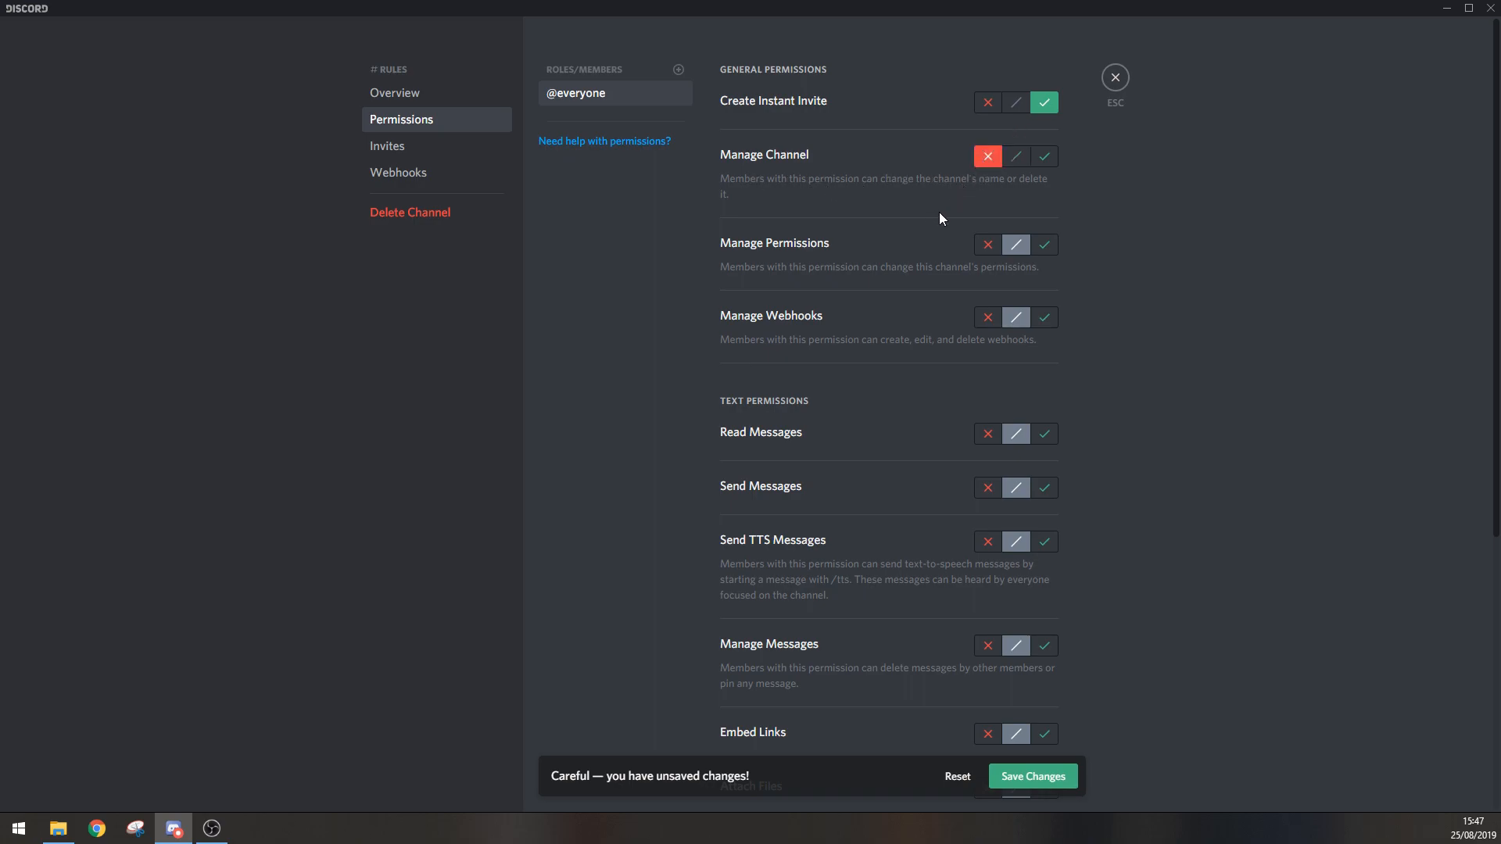
pyautogui.click(1015, 160)
pyautogui.click(1018, 104)
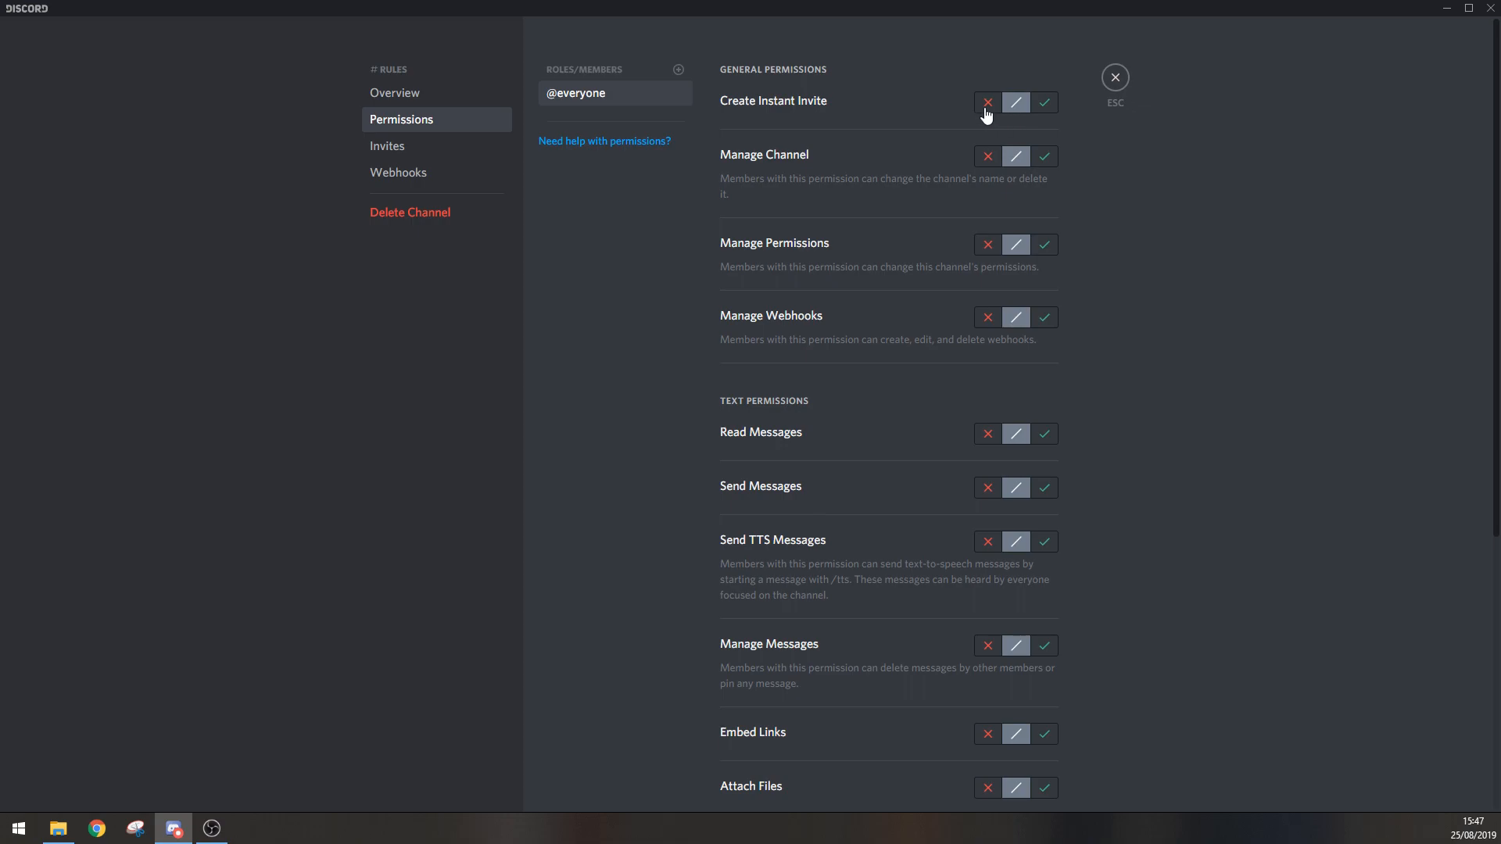
pyautogui.click(986, 109)
pyautogui.click(984, 149)
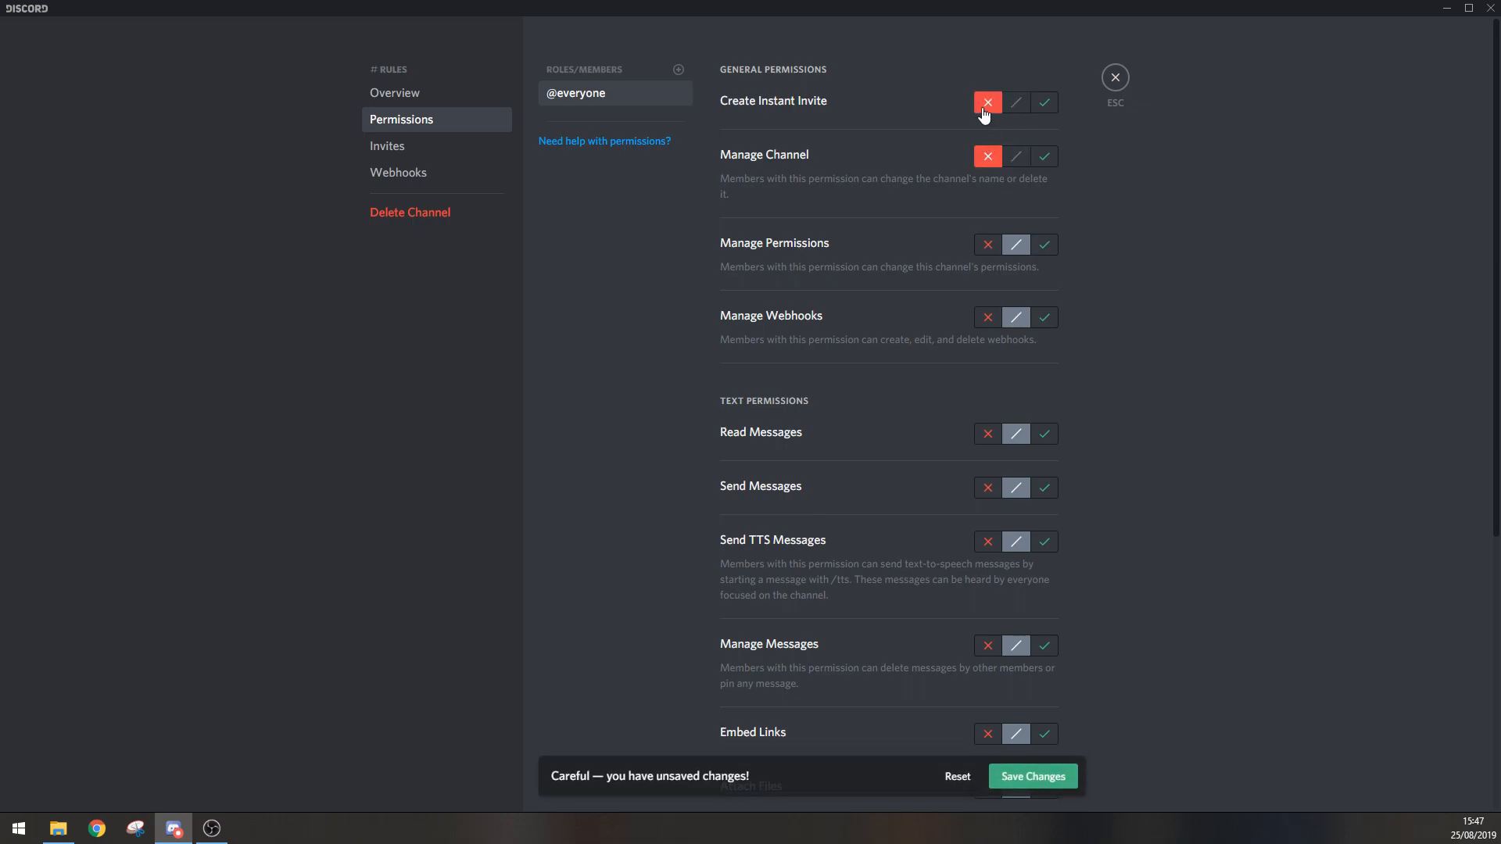
pyautogui.click(1016, 159)
pyautogui.click(1014, 106)
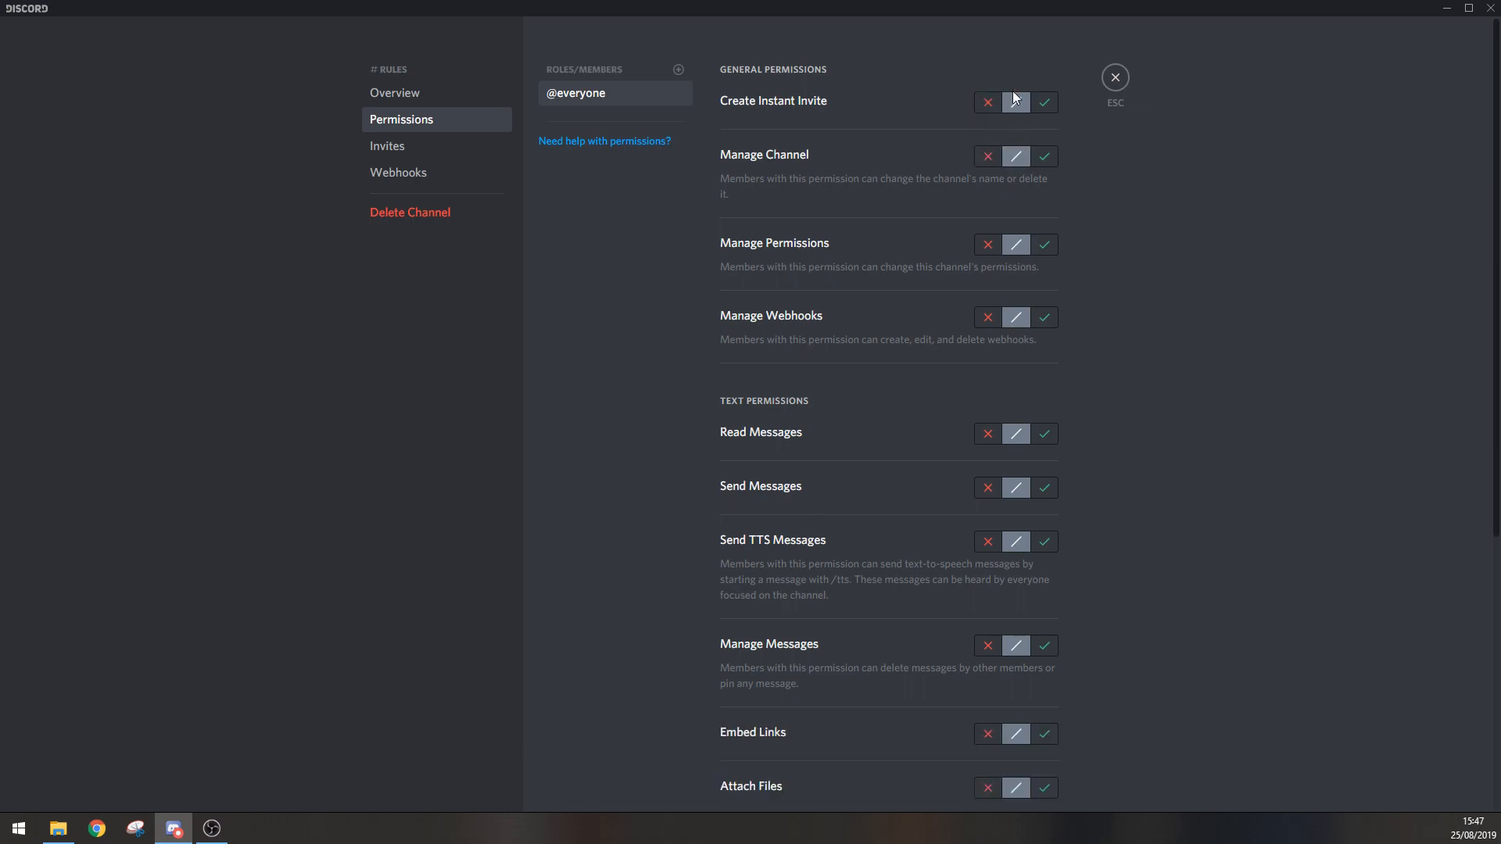
pyautogui.click(1052, 105)
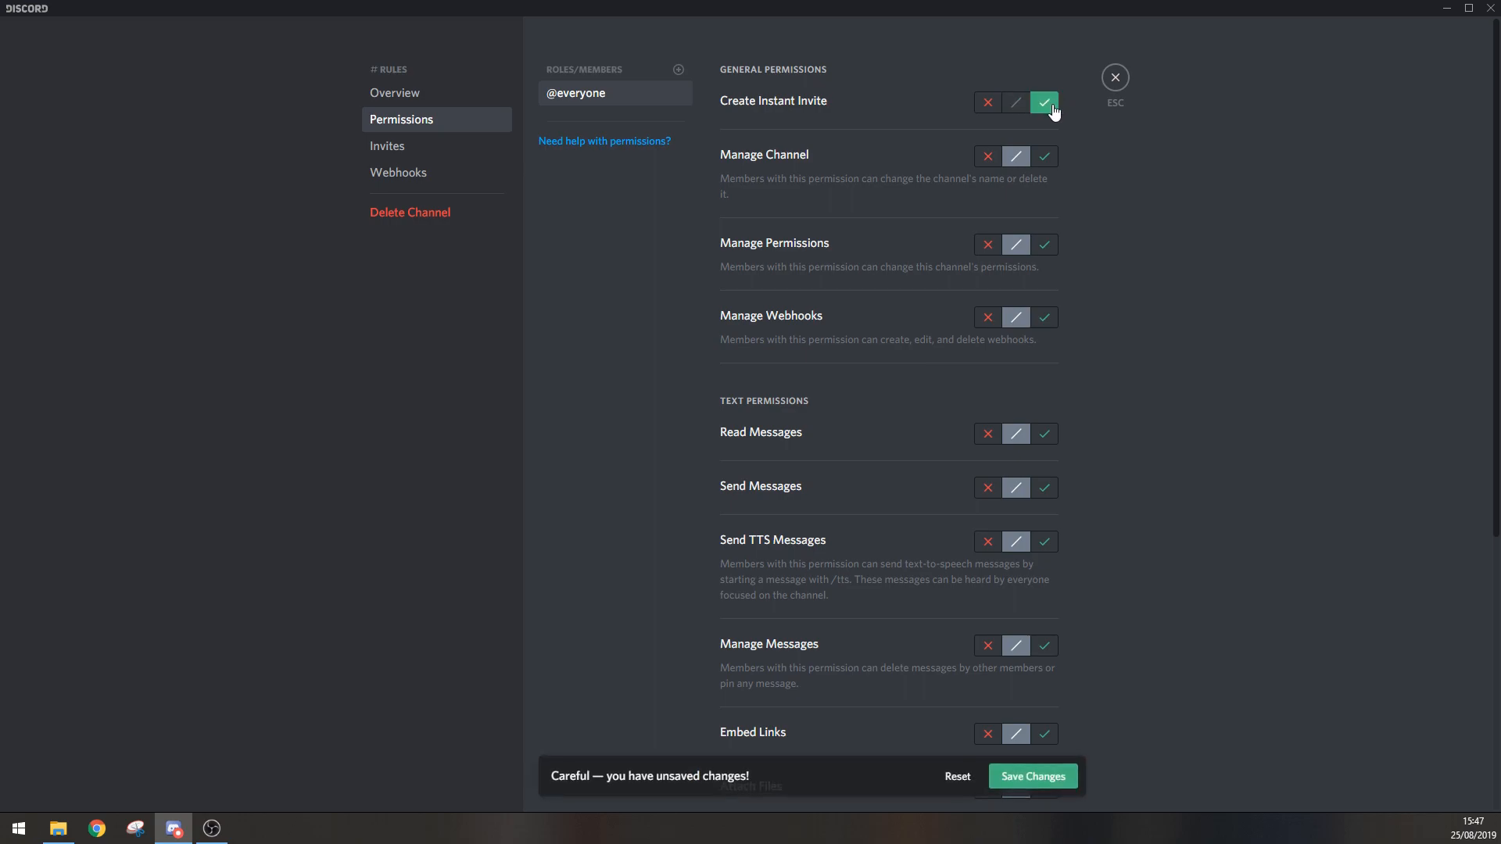
pyautogui.click(987, 161)
pyautogui.click(1015, 157)
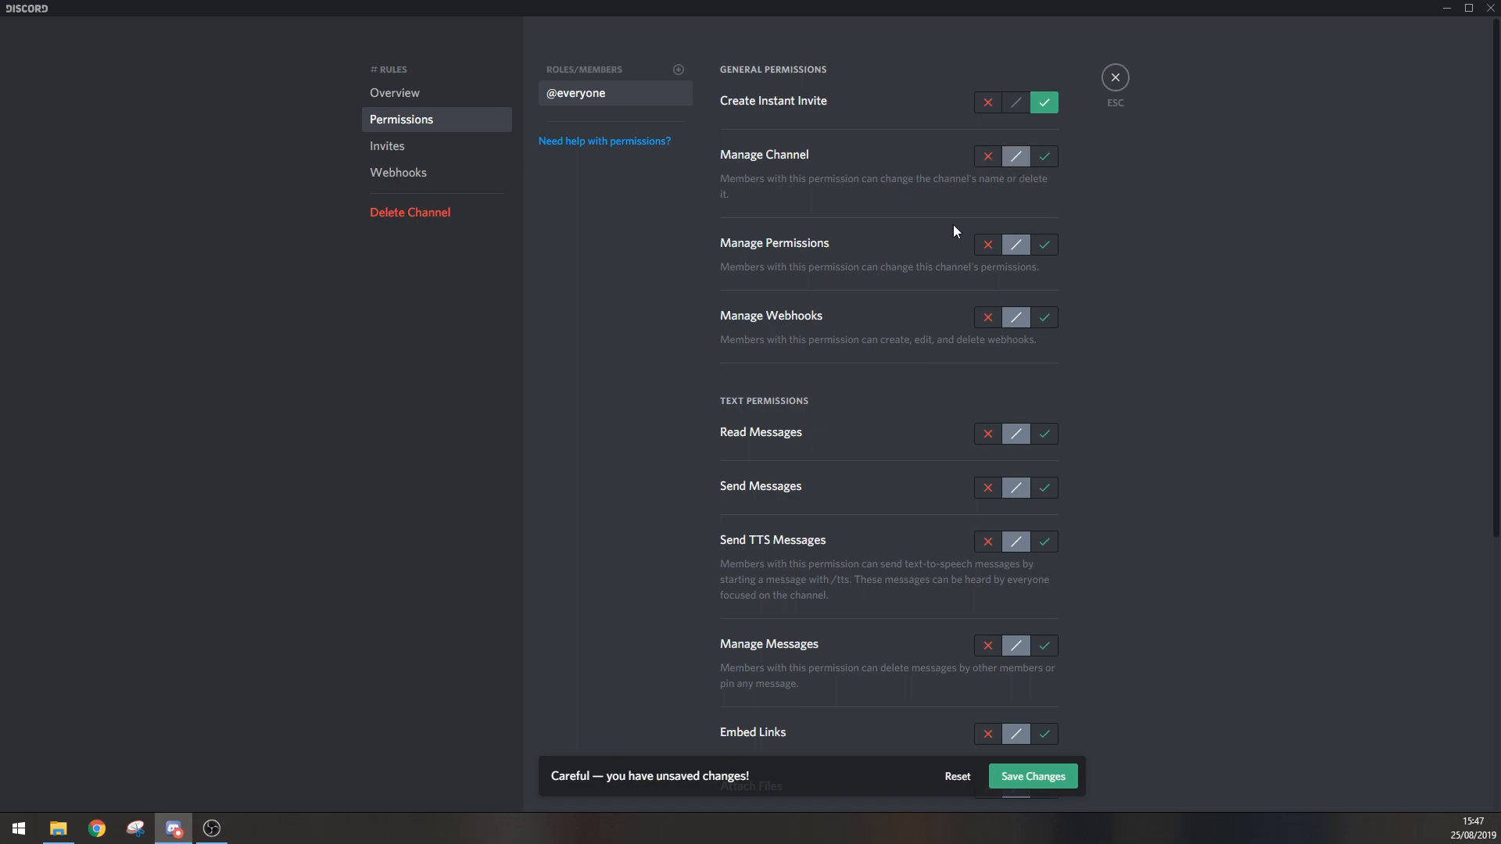
pyautogui.click(987, 157)
pyautogui.click(987, 246)
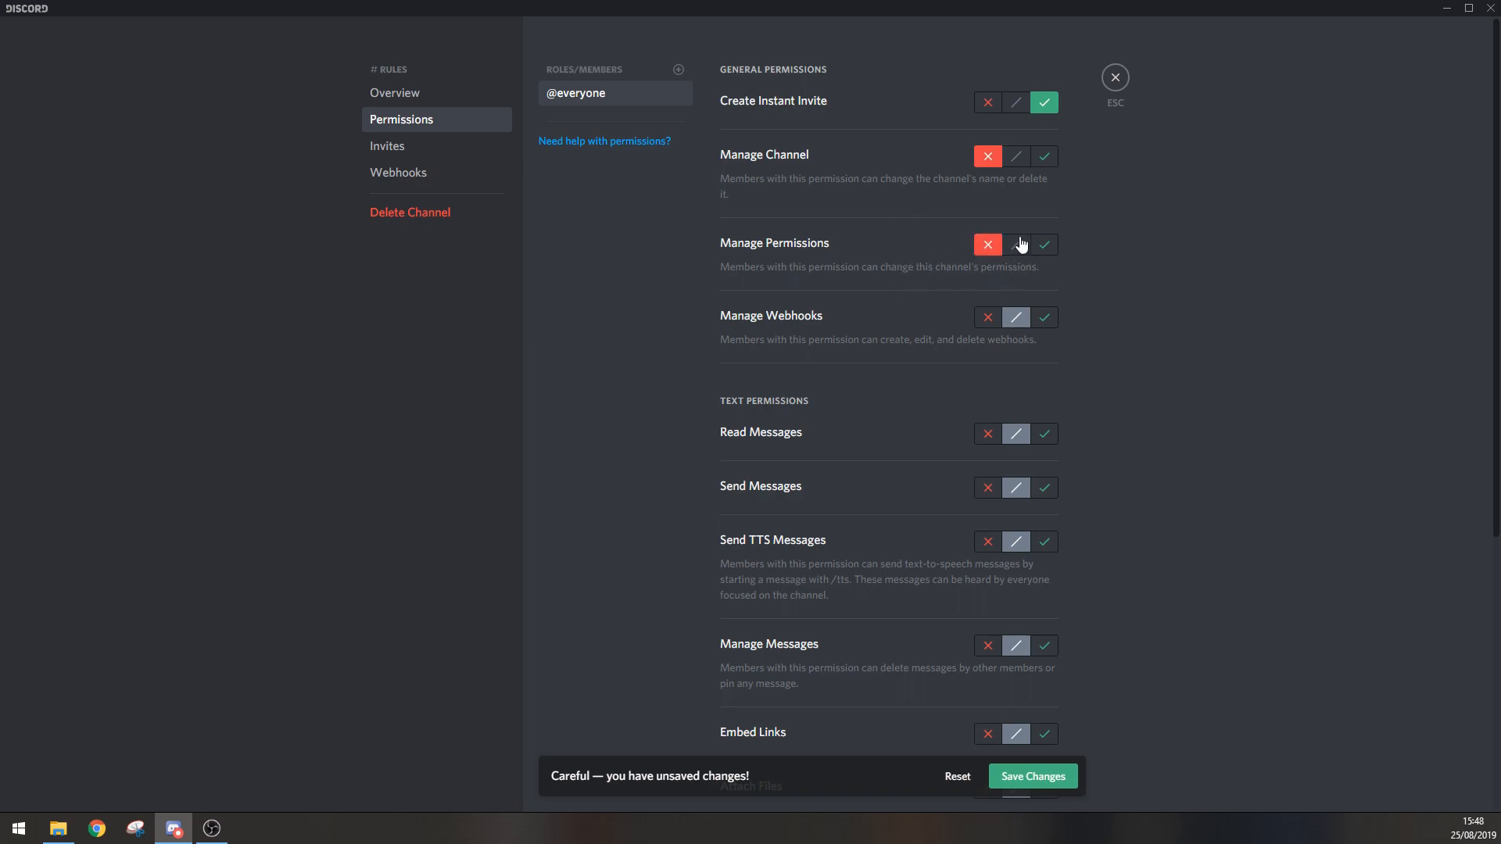
pyautogui.click(987, 318)
pyautogui.scroll(-1, 913, 306)
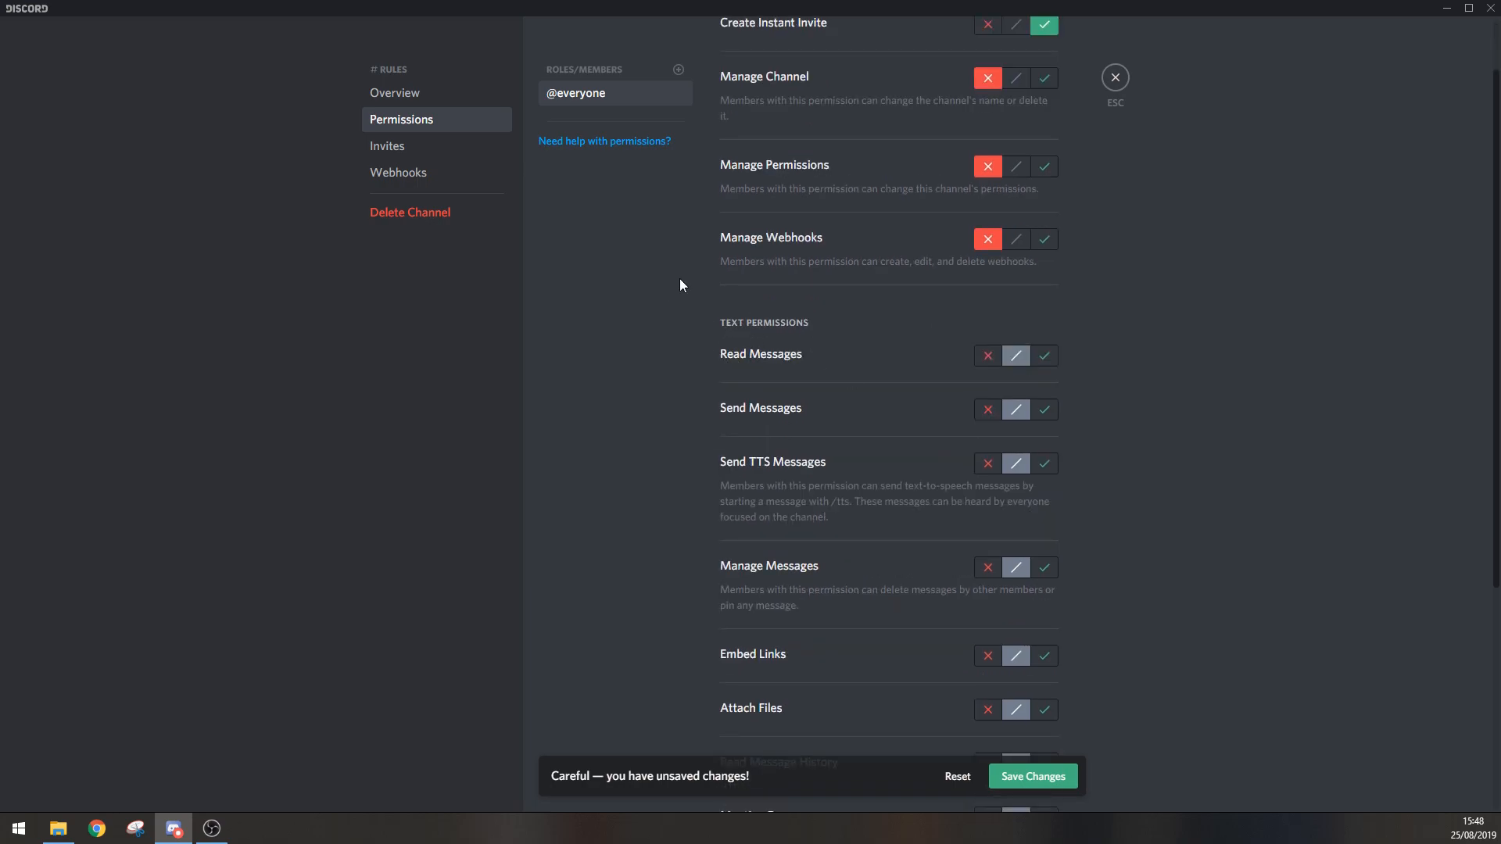
pyautogui.click(1046, 358)
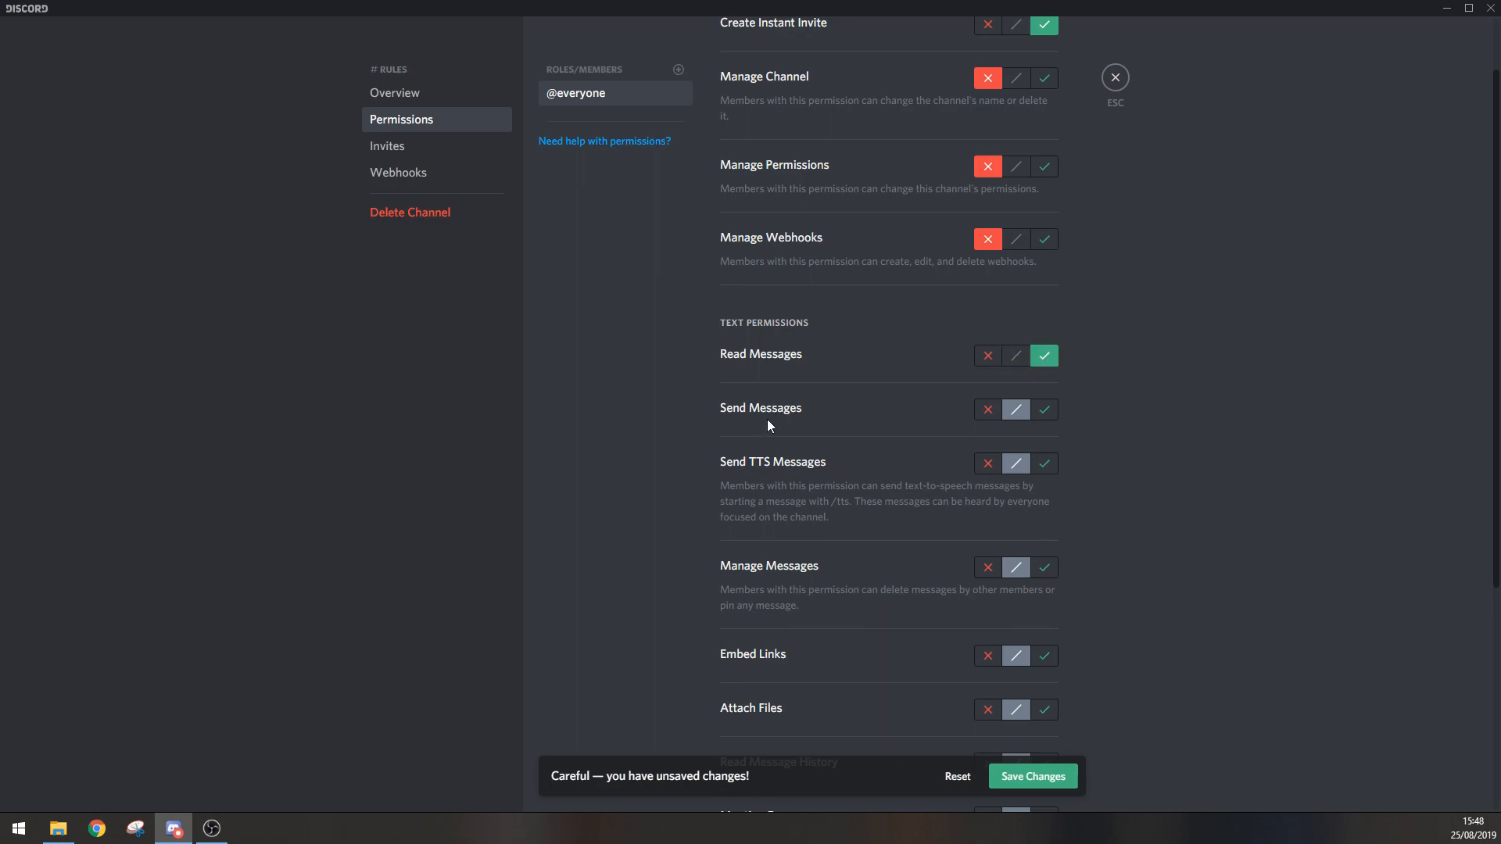
pyautogui.click(988, 413)
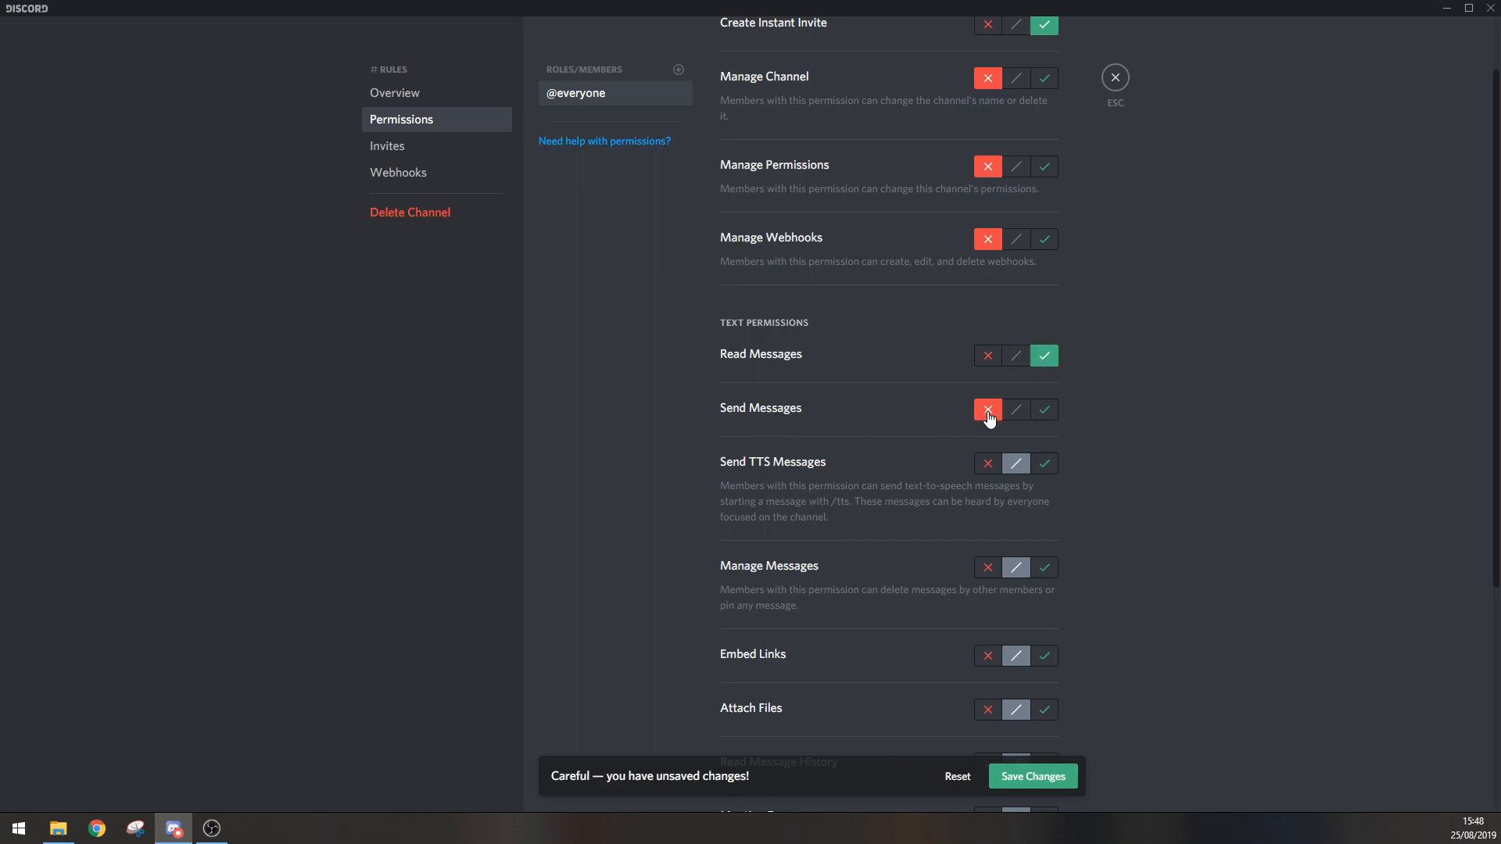
pyautogui.click(989, 469)
pyautogui.scroll(-2, 960, 509)
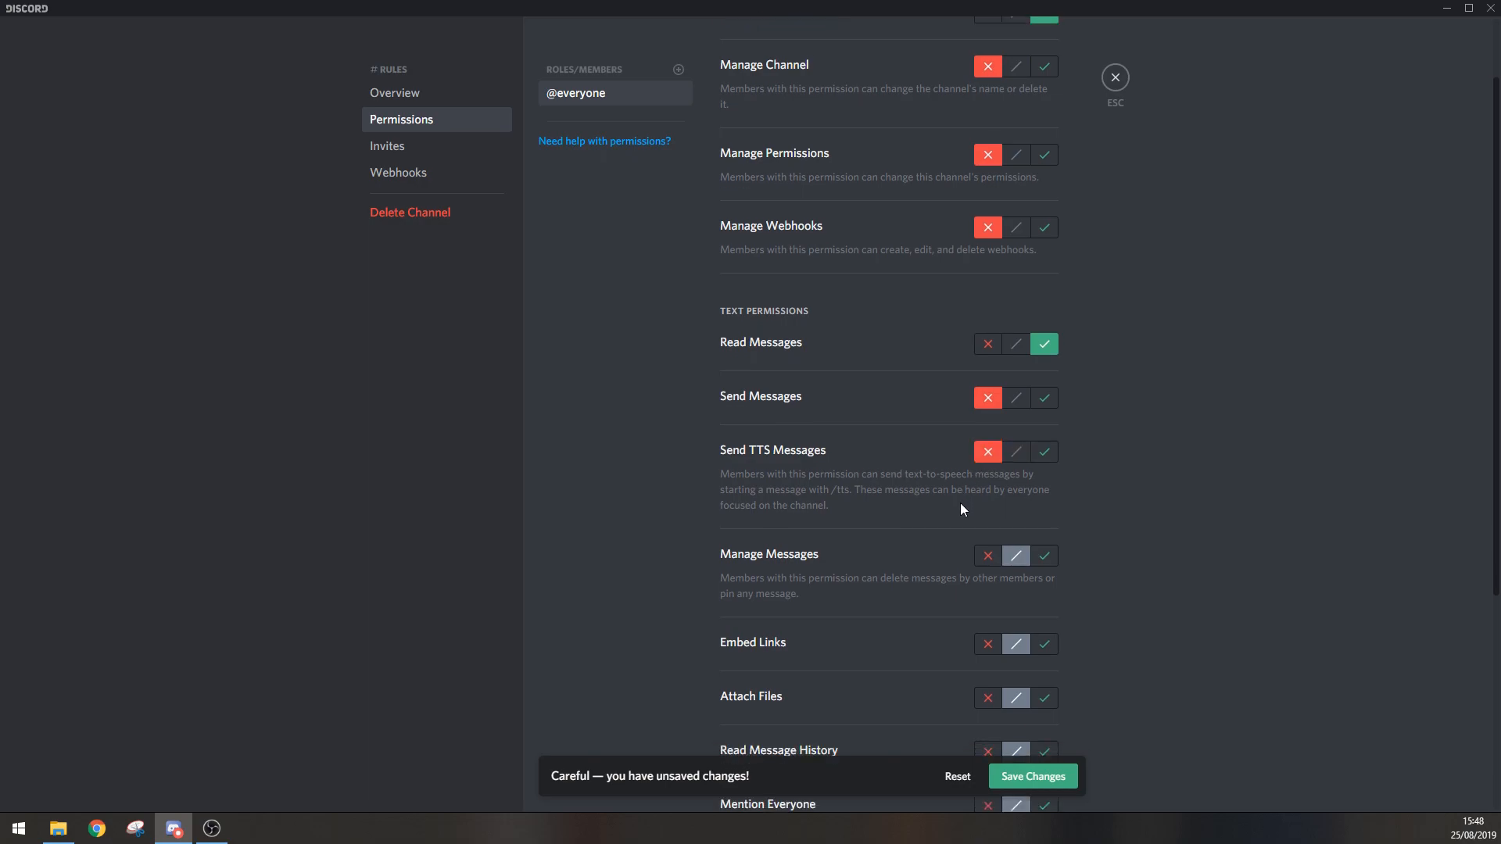
pyautogui.scroll(-2, 951, 497)
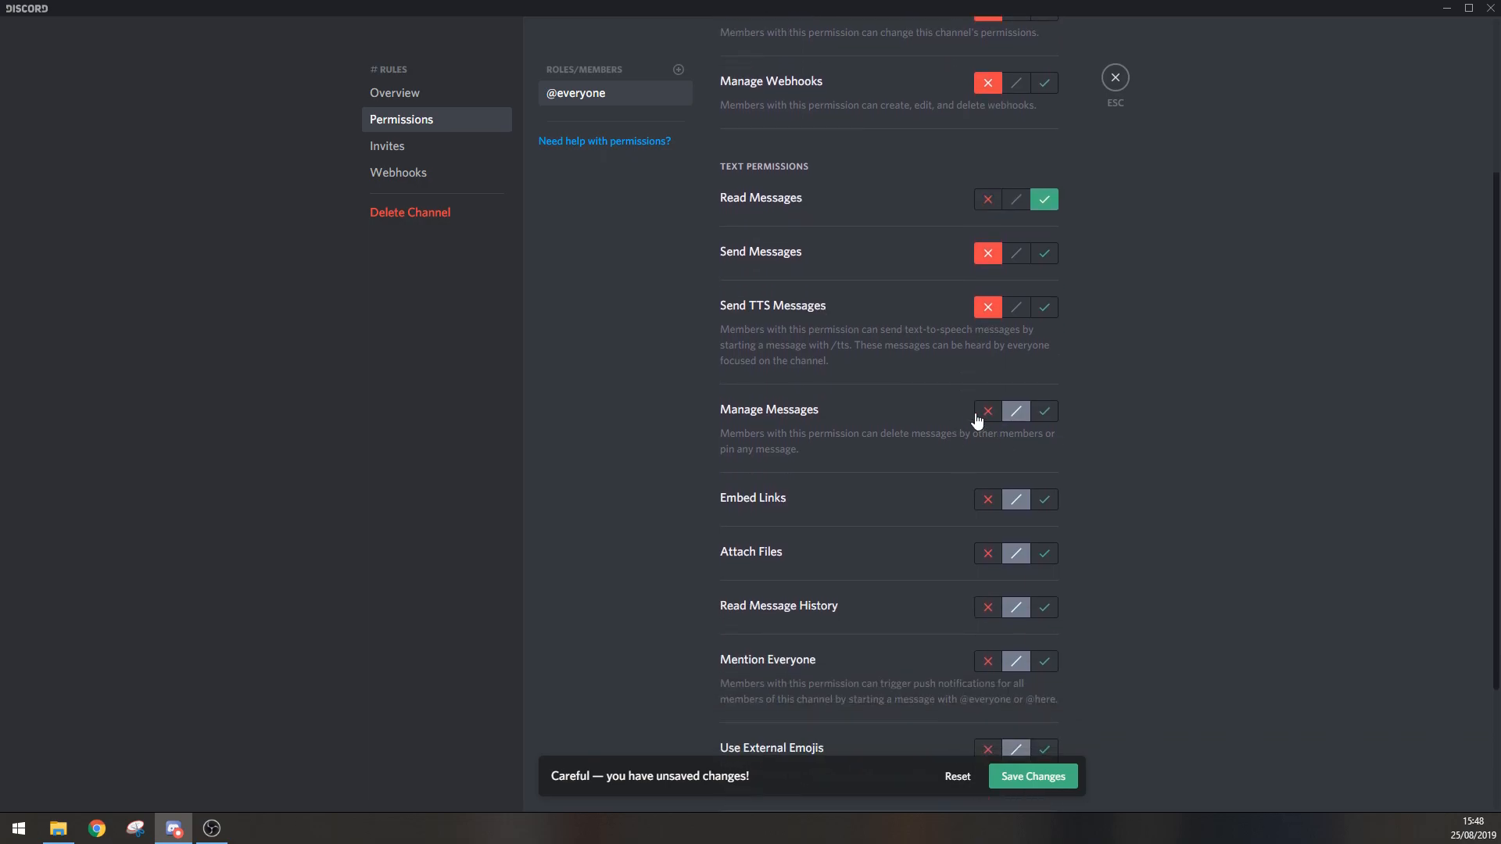
pyautogui.click(981, 414)
pyautogui.scroll(-2, 935, 455)
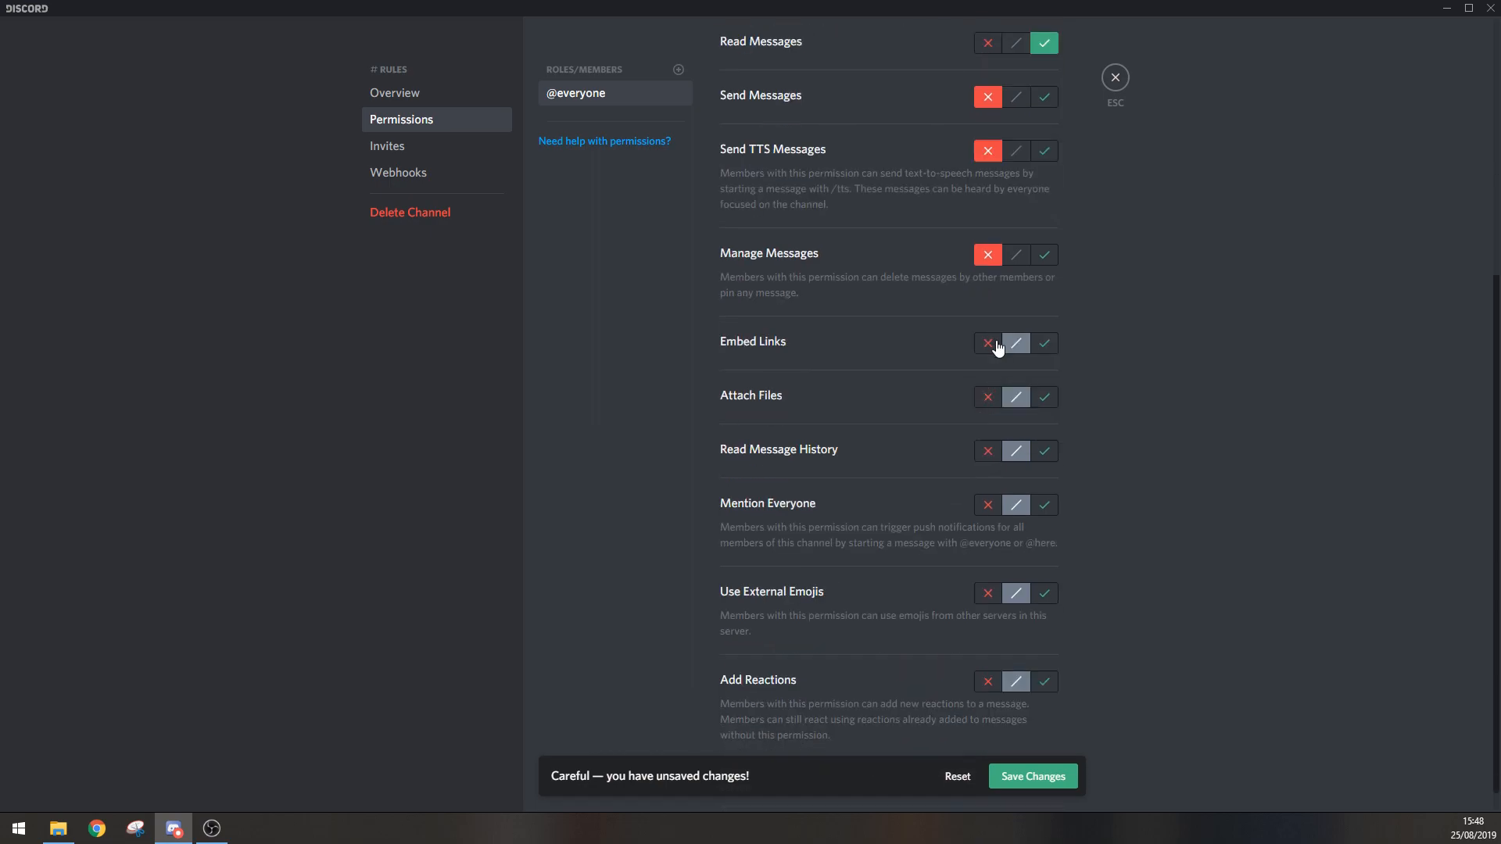
pyautogui.click(998, 348)
pyautogui.click(989, 398)
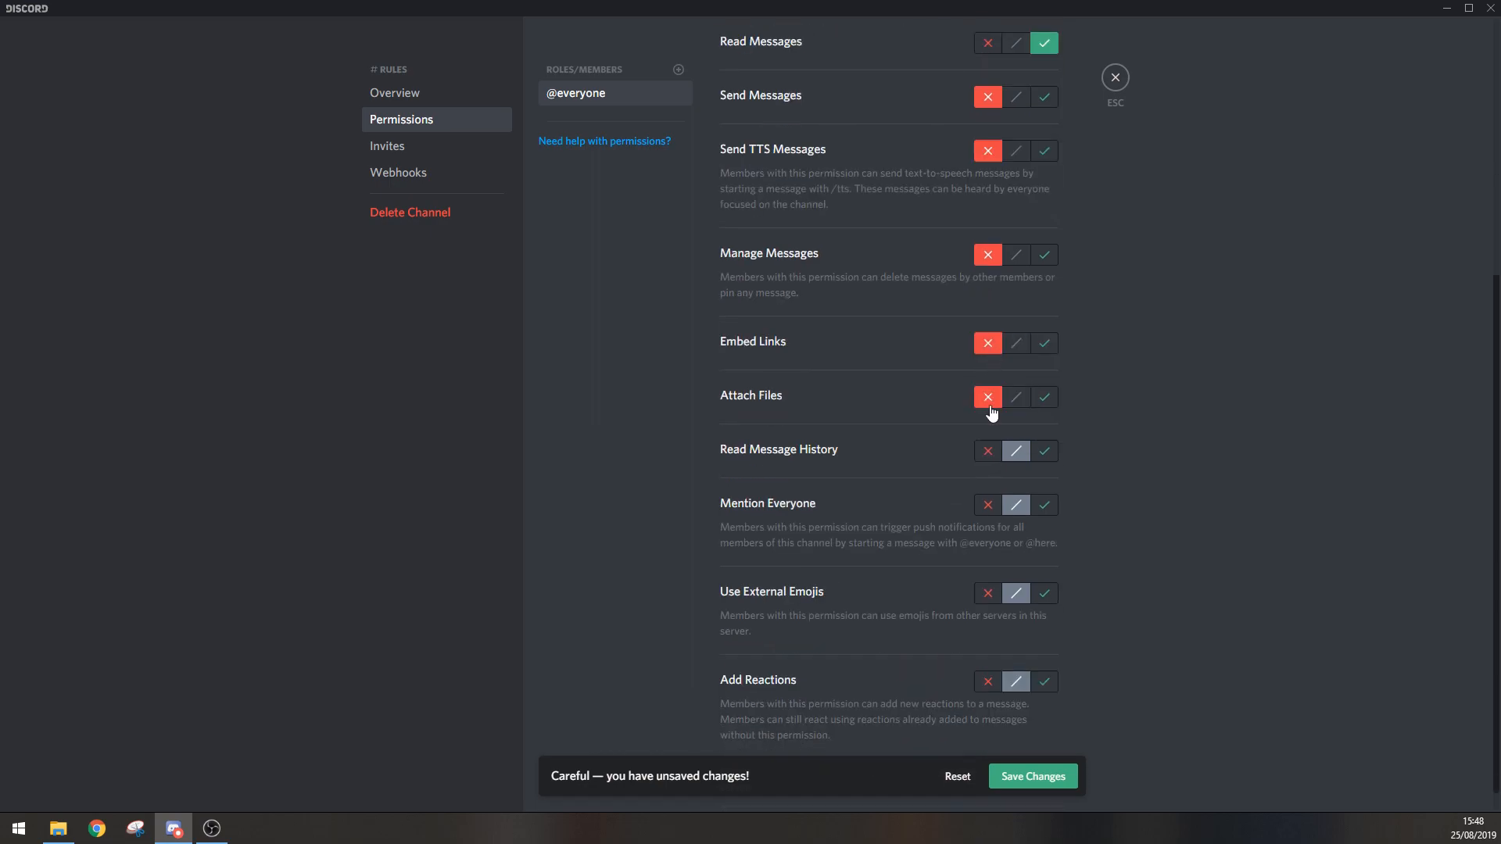
pyautogui.click(1044, 453)
pyautogui.click(996, 510)
pyautogui.scroll(-1, 963, 539)
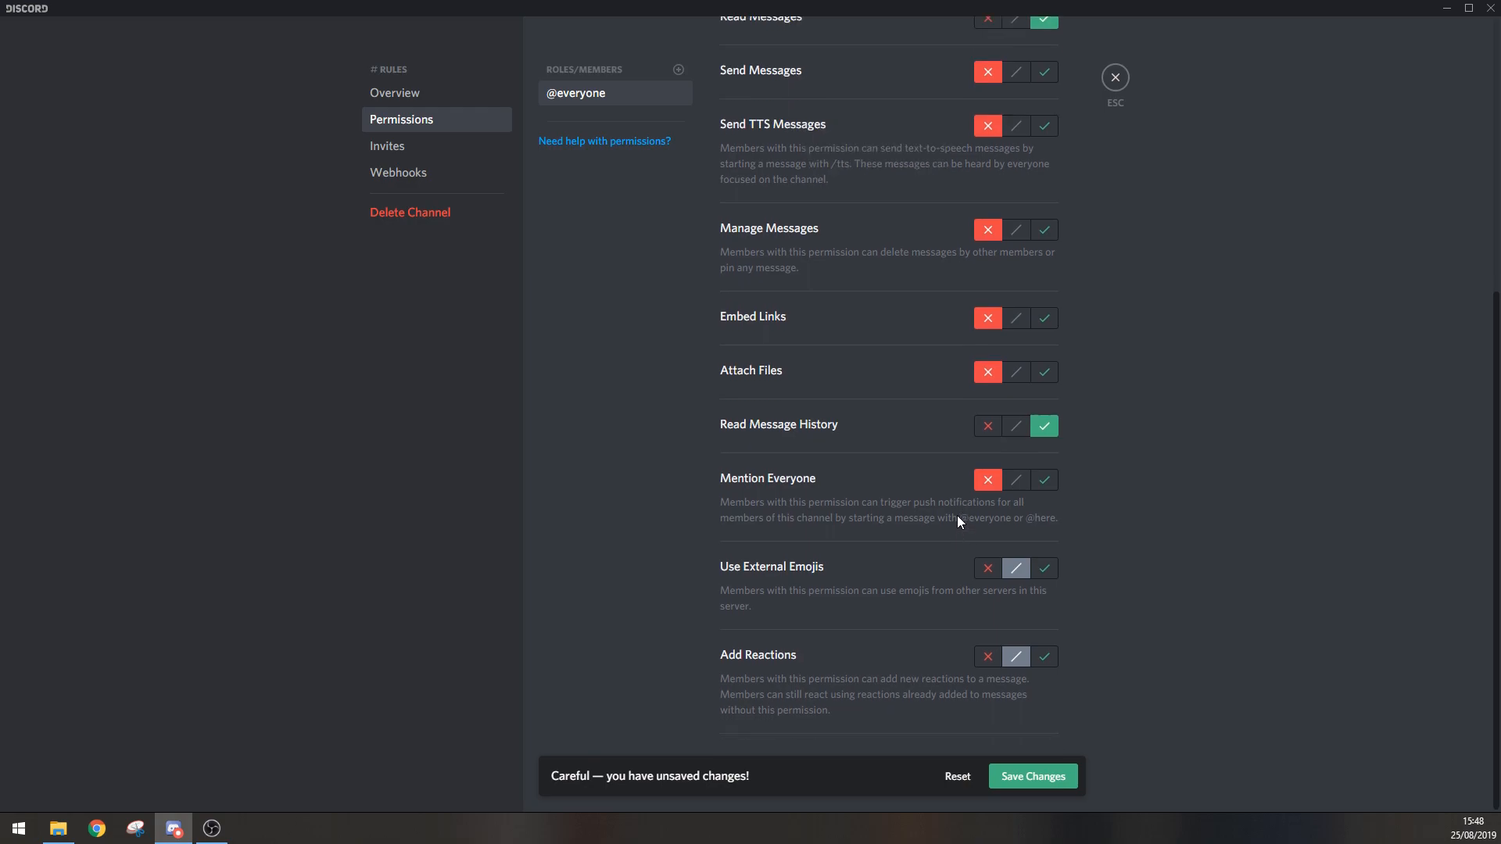
pyautogui.click(987, 570)
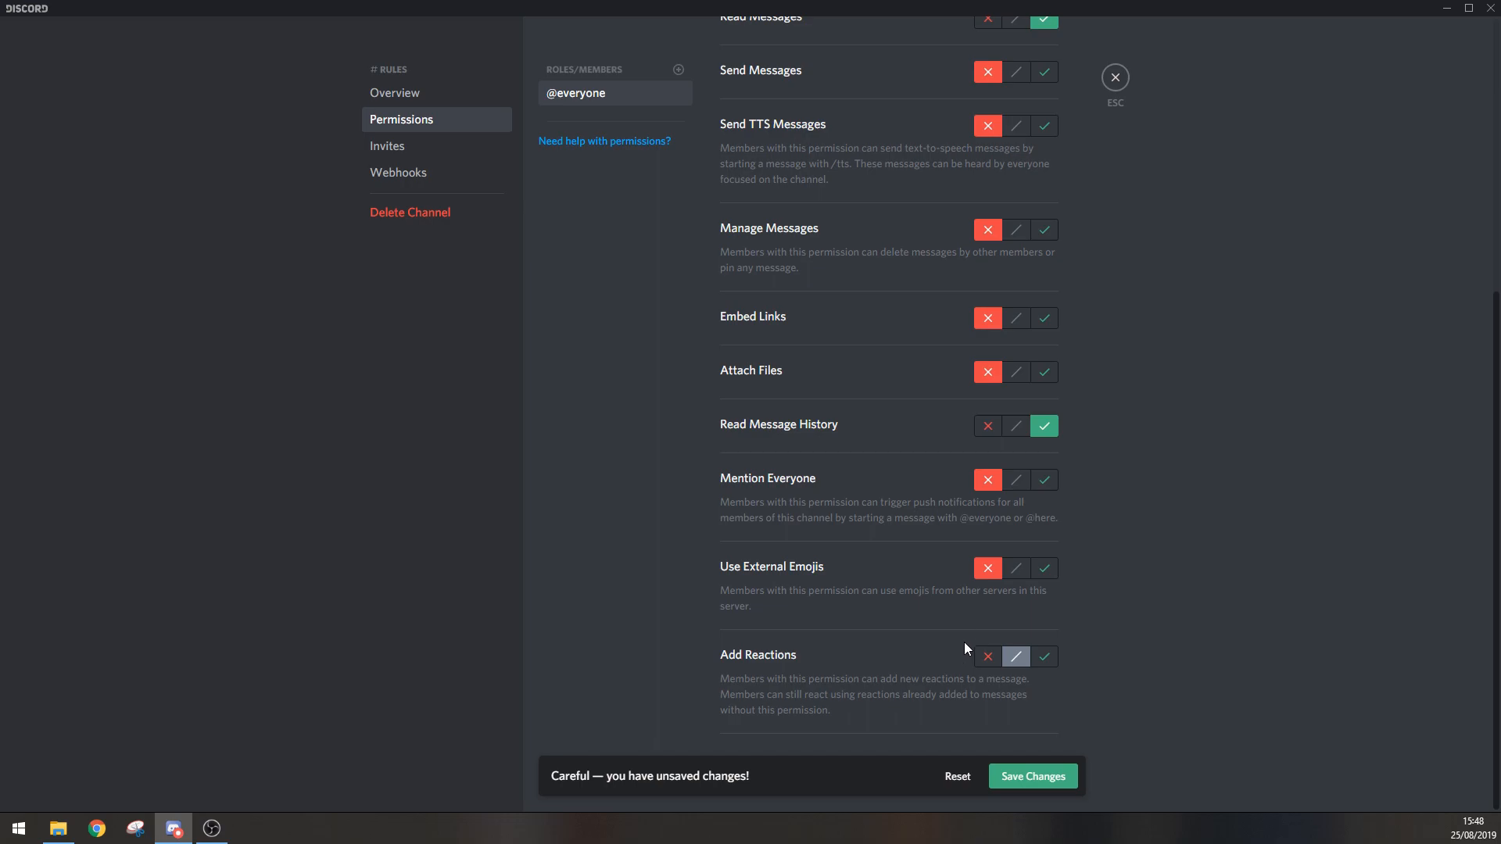
pyautogui.click(988, 657)
pyautogui.click(1044, 657)
pyautogui.click(1018, 660)
pyautogui.click(1057, 659)
pyautogui.click(1017, 661)
pyautogui.scroll(5, 1099, 627)
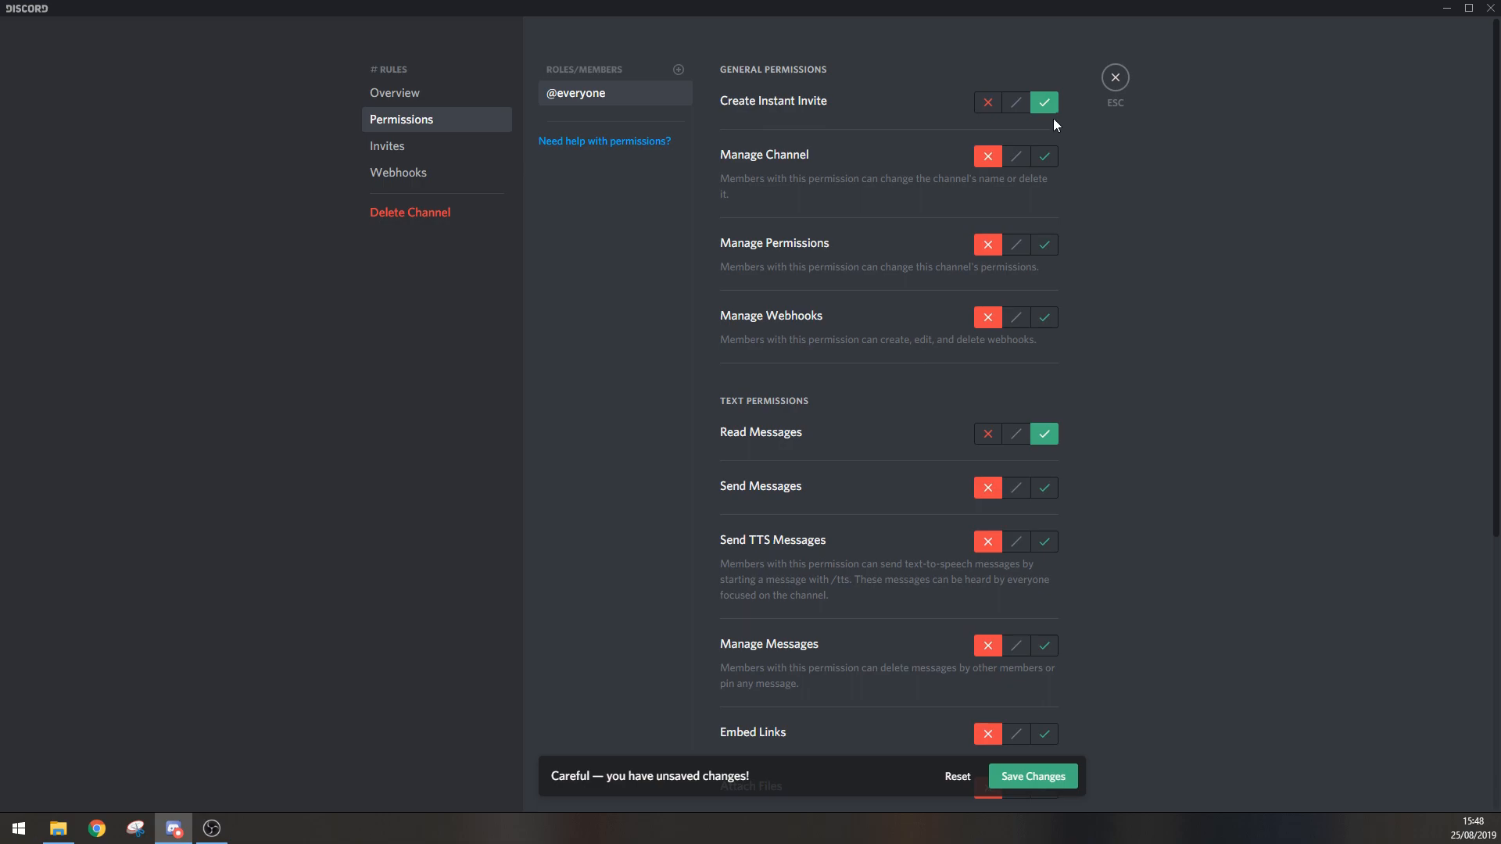
pyautogui.scroll(-3, 865, 267)
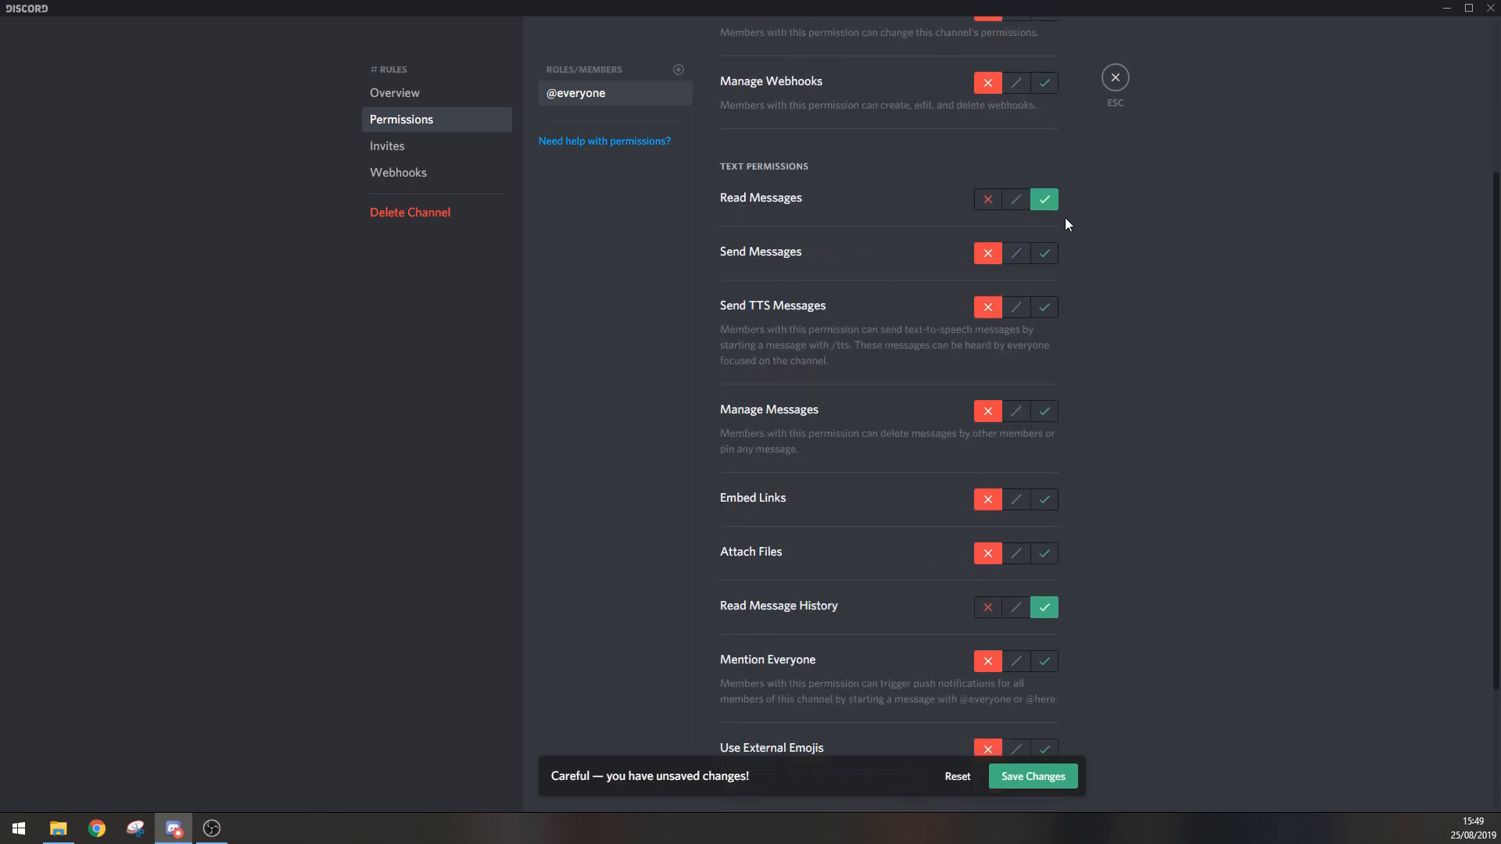
pyautogui.scroll(-2, 942, 467)
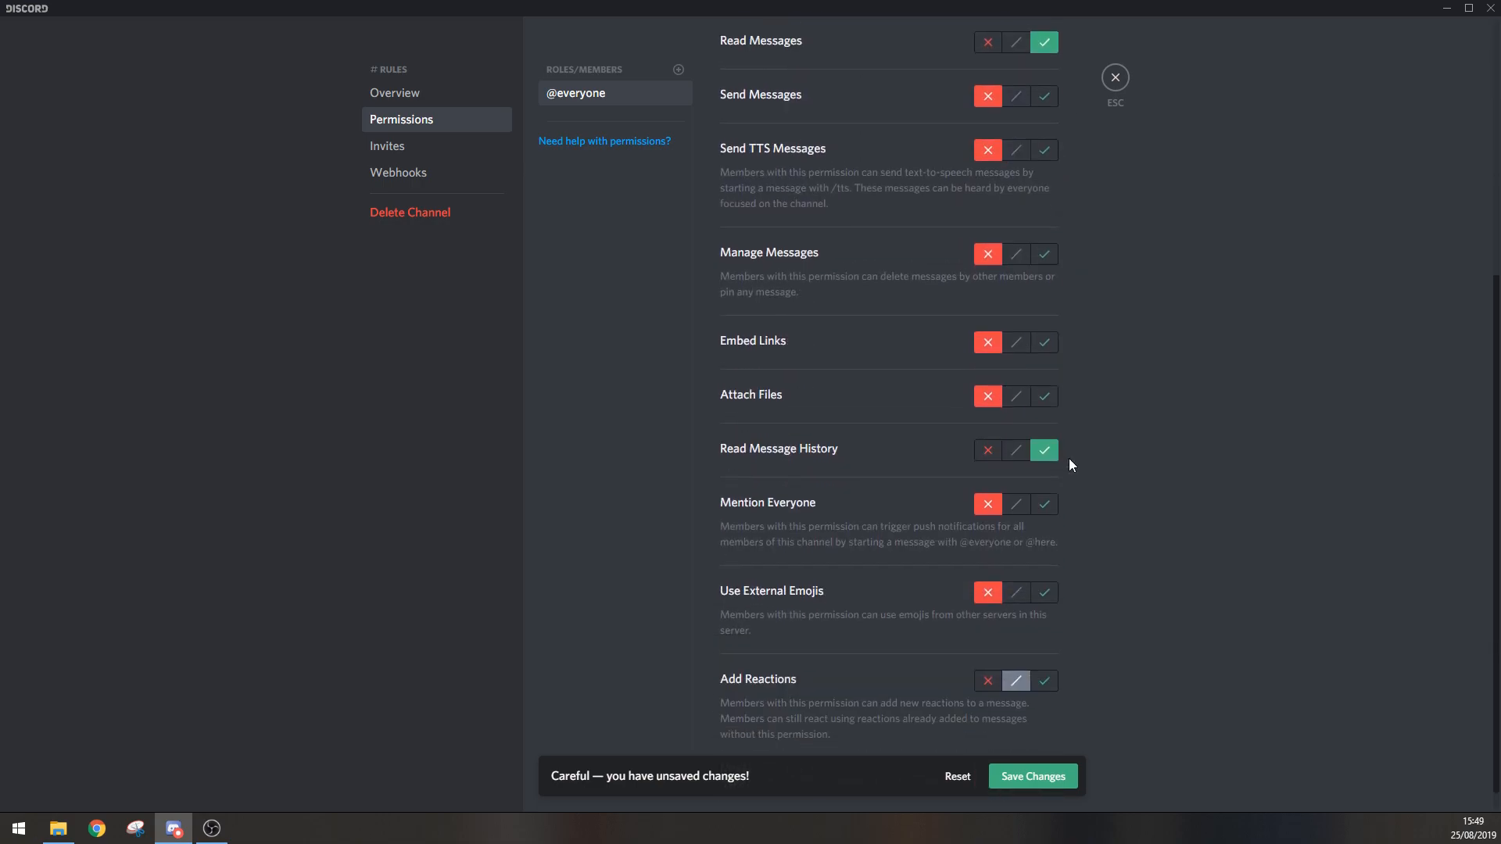
pyautogui.scroll(-1, 931, 586)
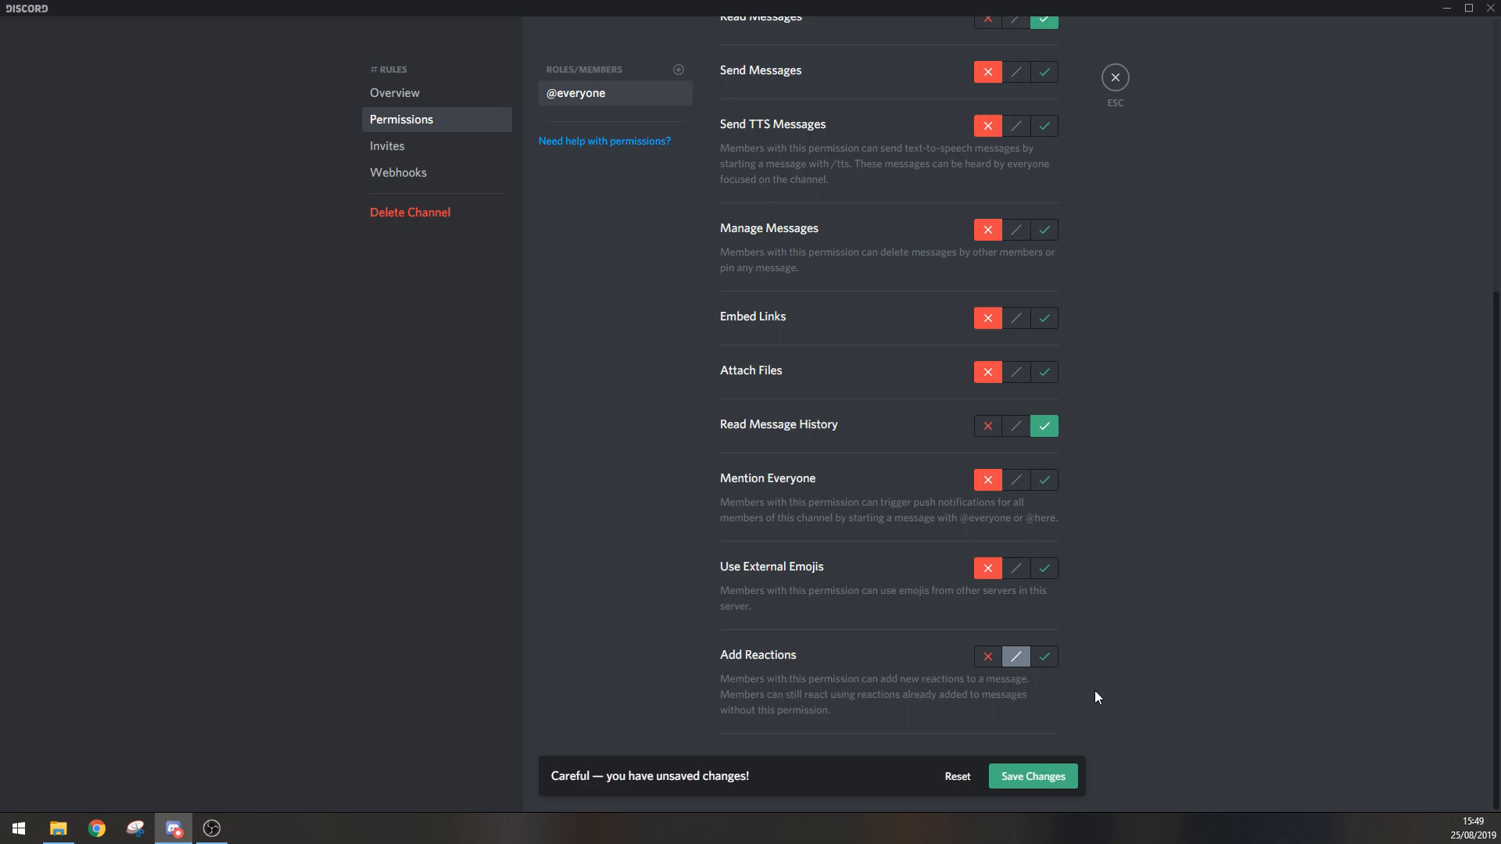
pyautogui.click(1046, 663)
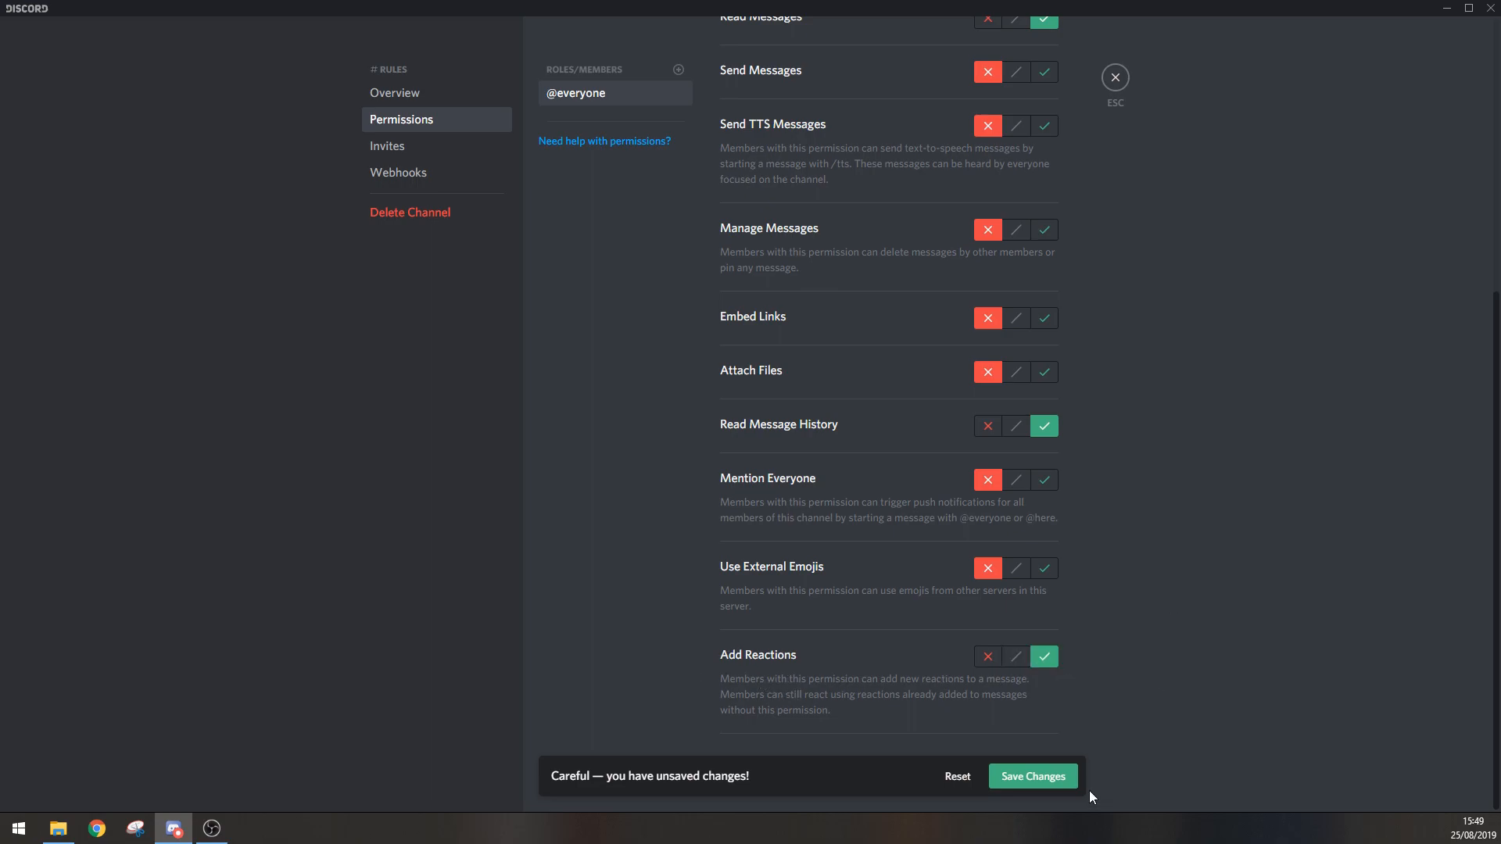
pyautogui.click(1032, 777)
# Step: Add the Admin role and the new role to the rules channel's permission overrides
pyautogui.scroll(5, 832, 598)
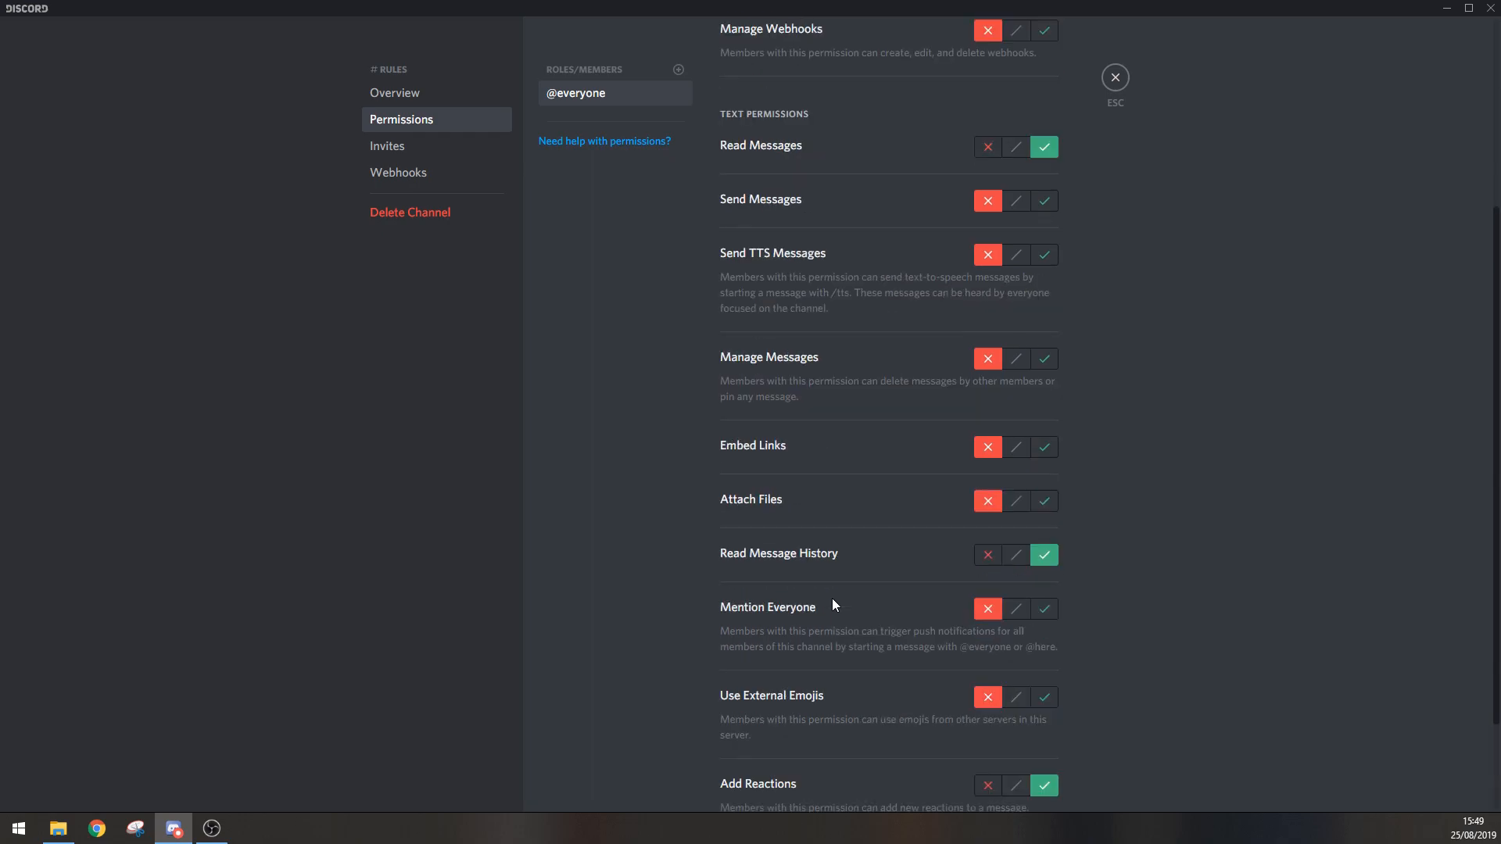
pyautogui.scroll(4, 850, 350)
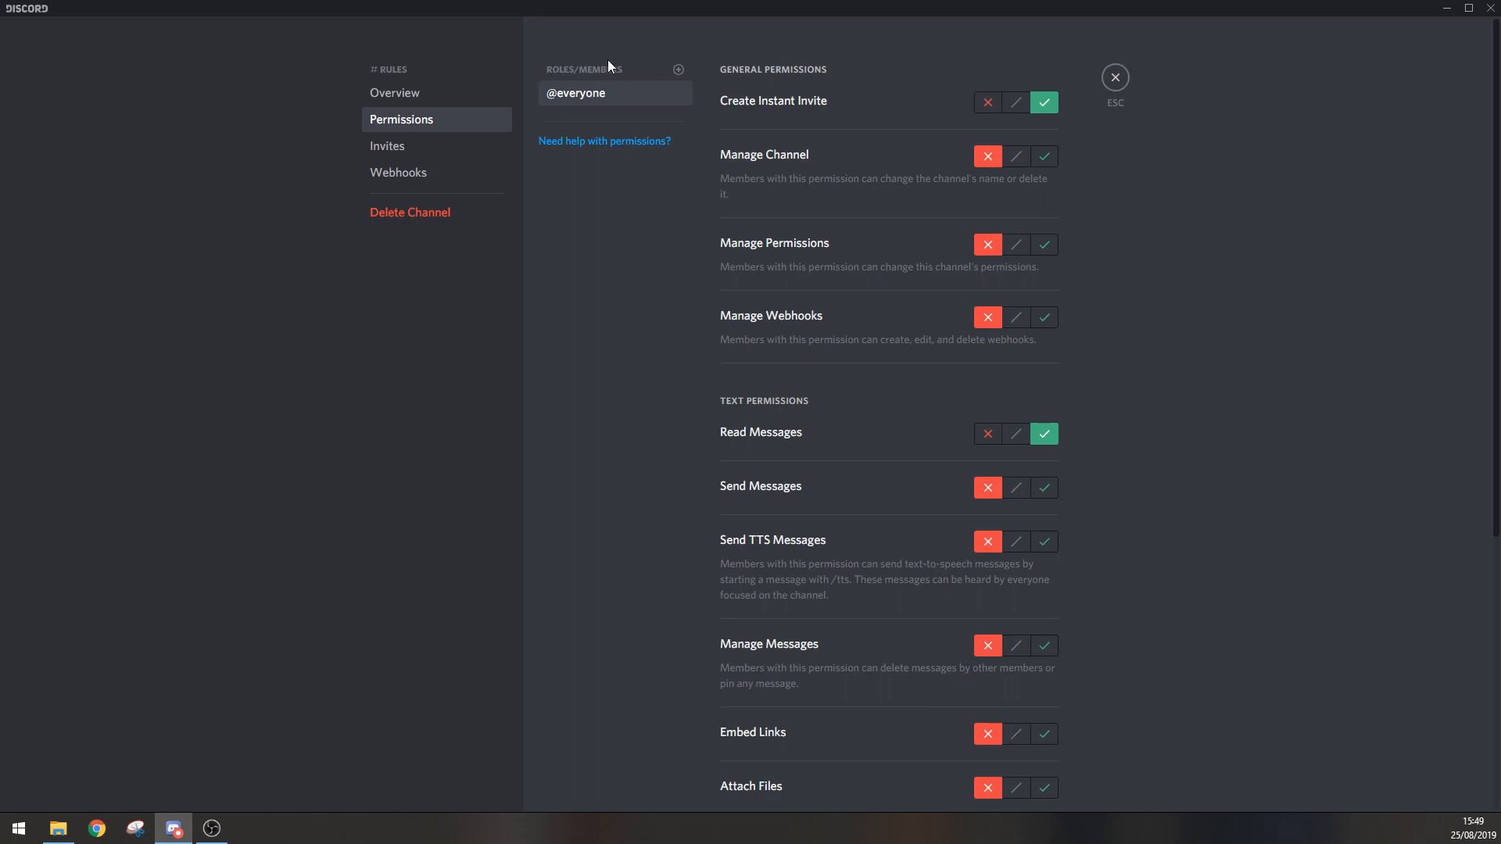
pyautogui.click(678, 70)
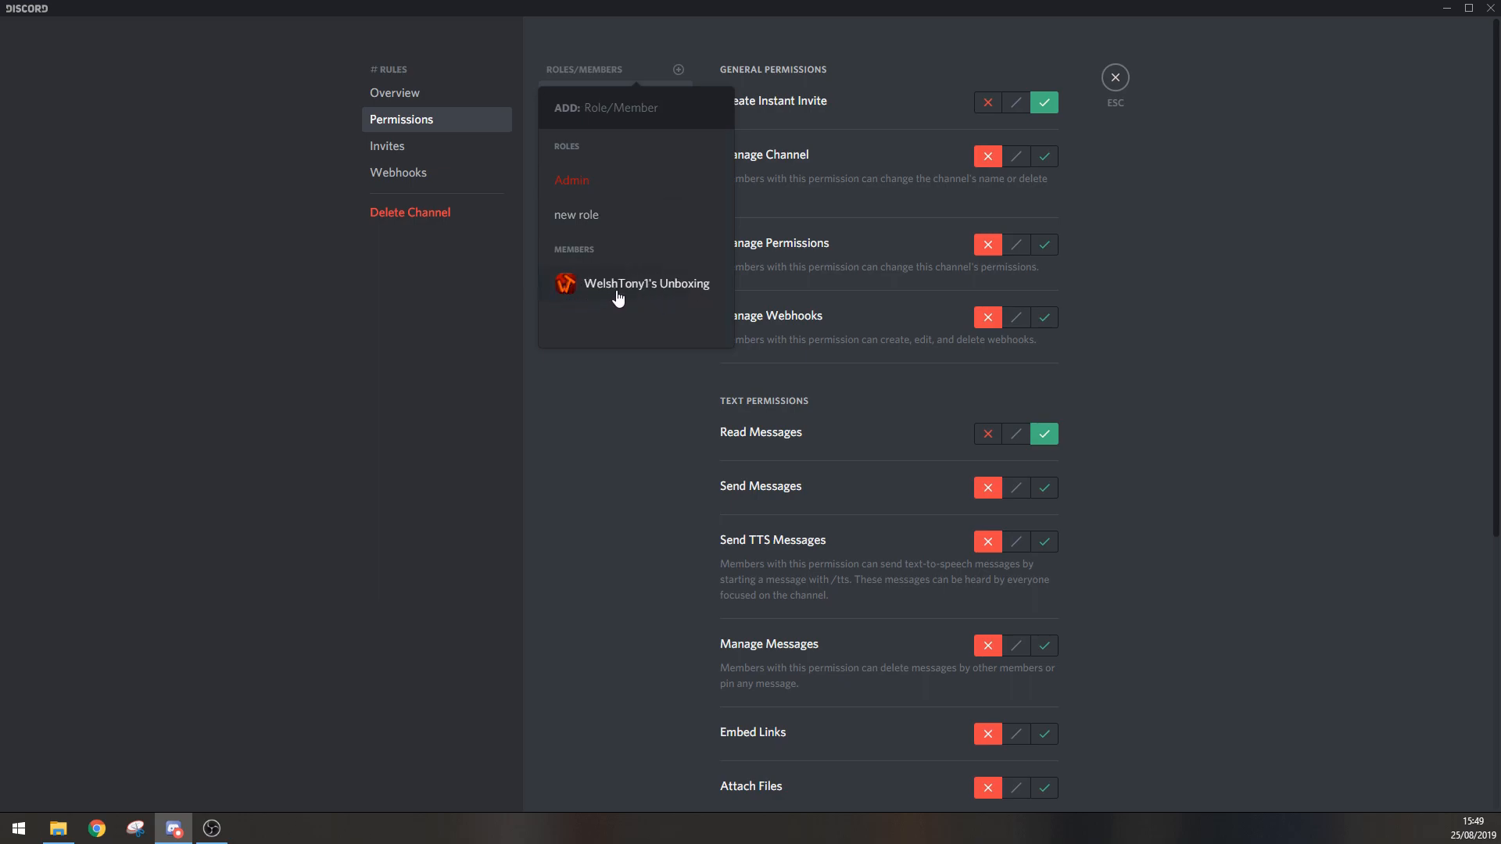
pyautogui.click(592, 183)
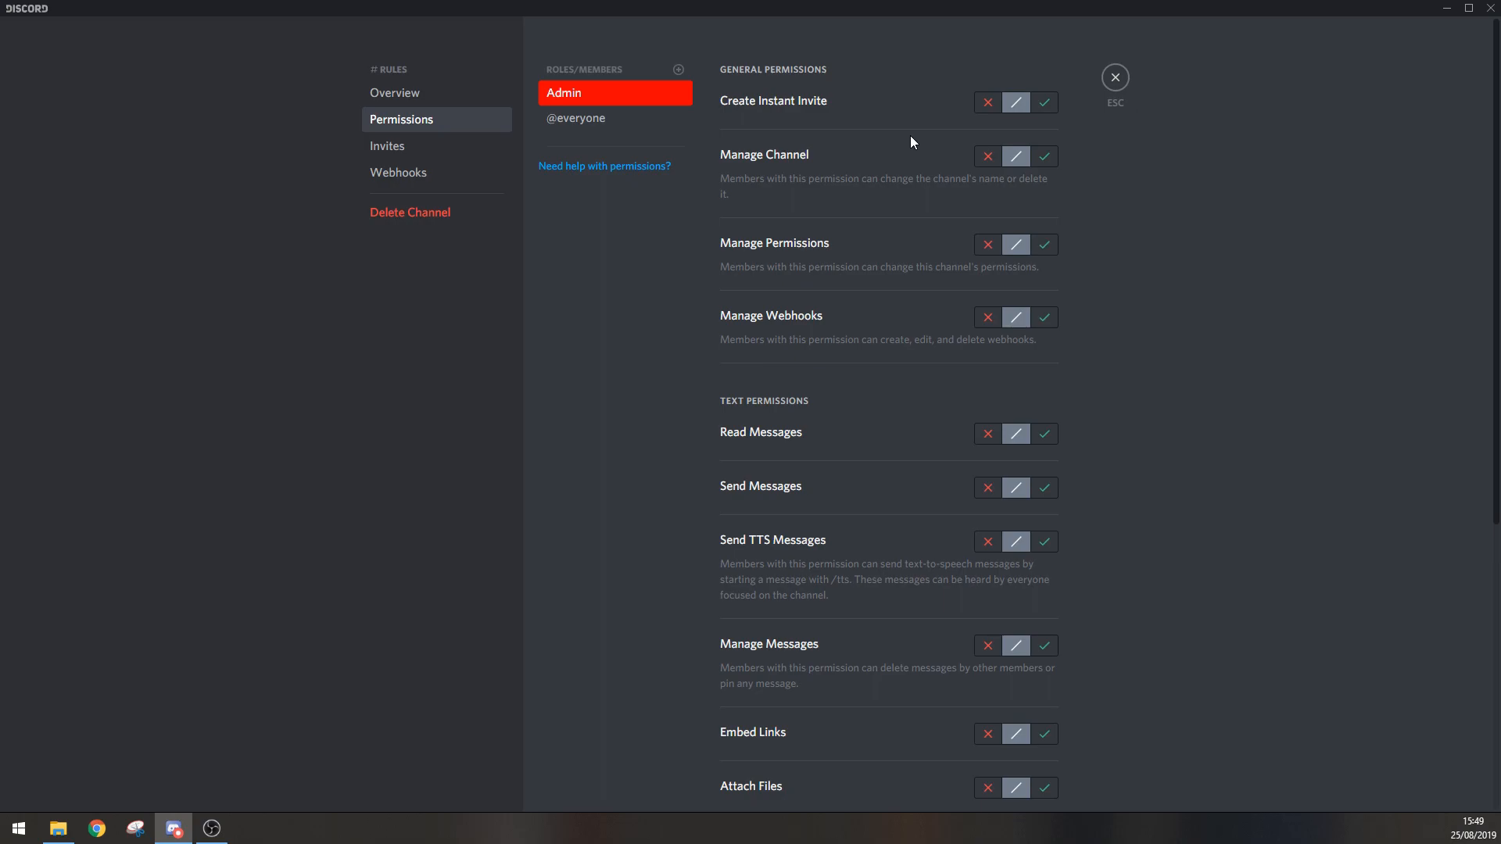
pyautogui.click(678, 69)
pyautogui.click(622, 182)
pyautogui.click(614, 96)
pyautogui.click(560, 122)
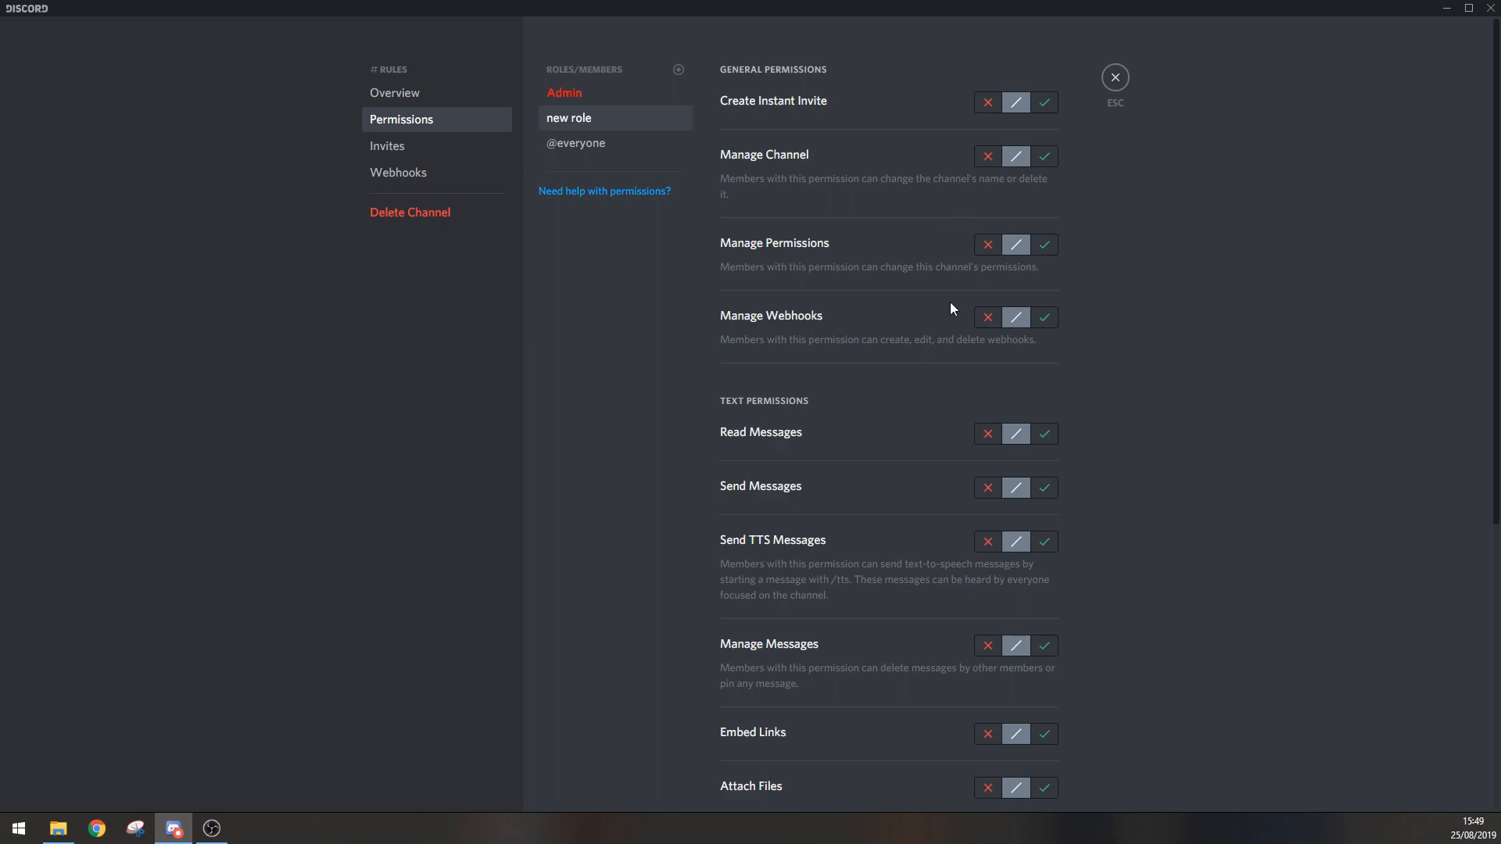
pyautogui.click(644, 149)
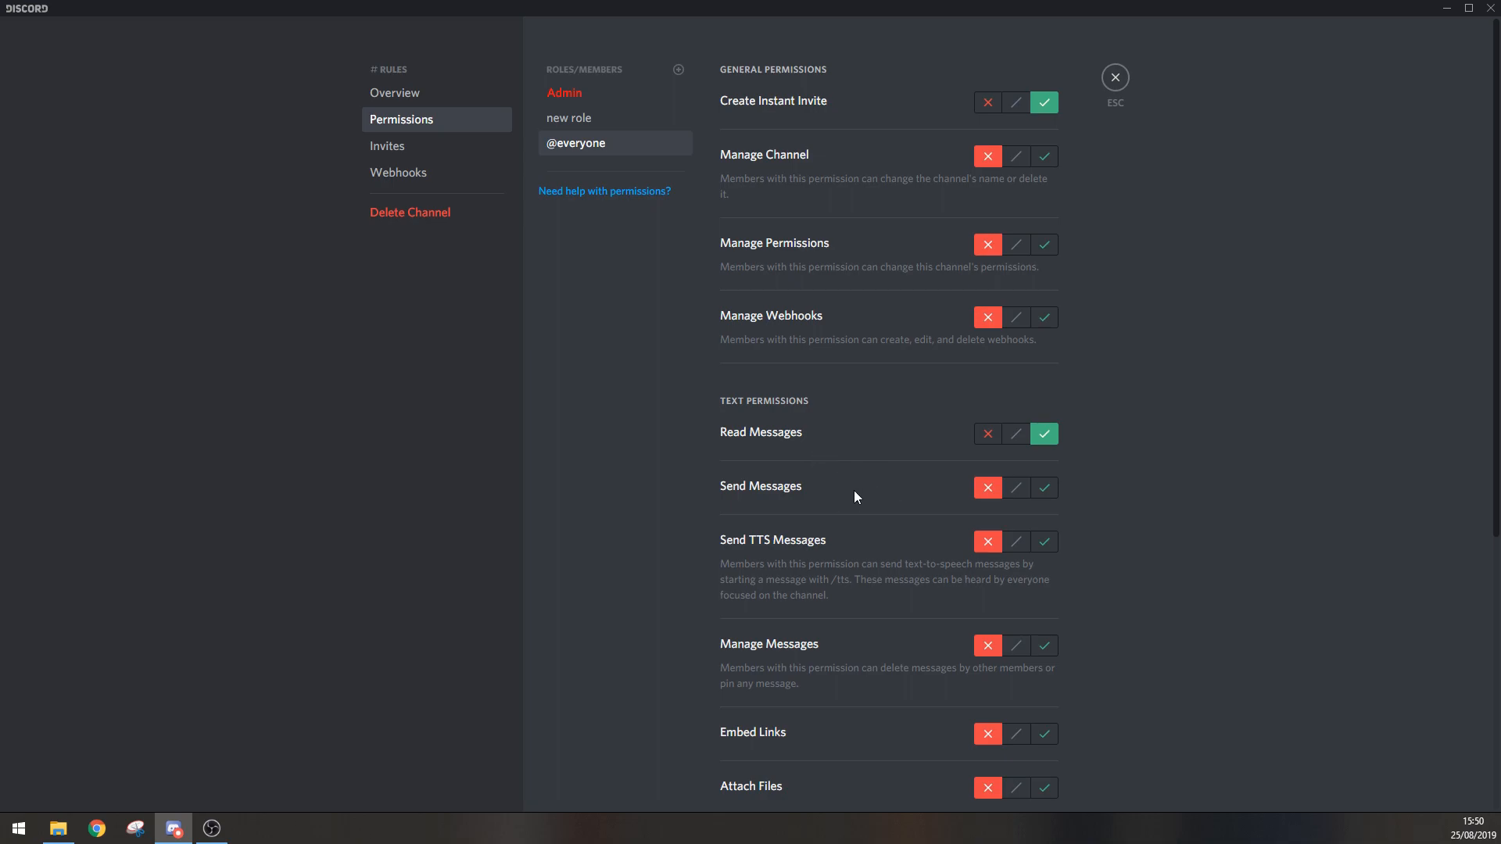
pyautogui.click(1041, 491)
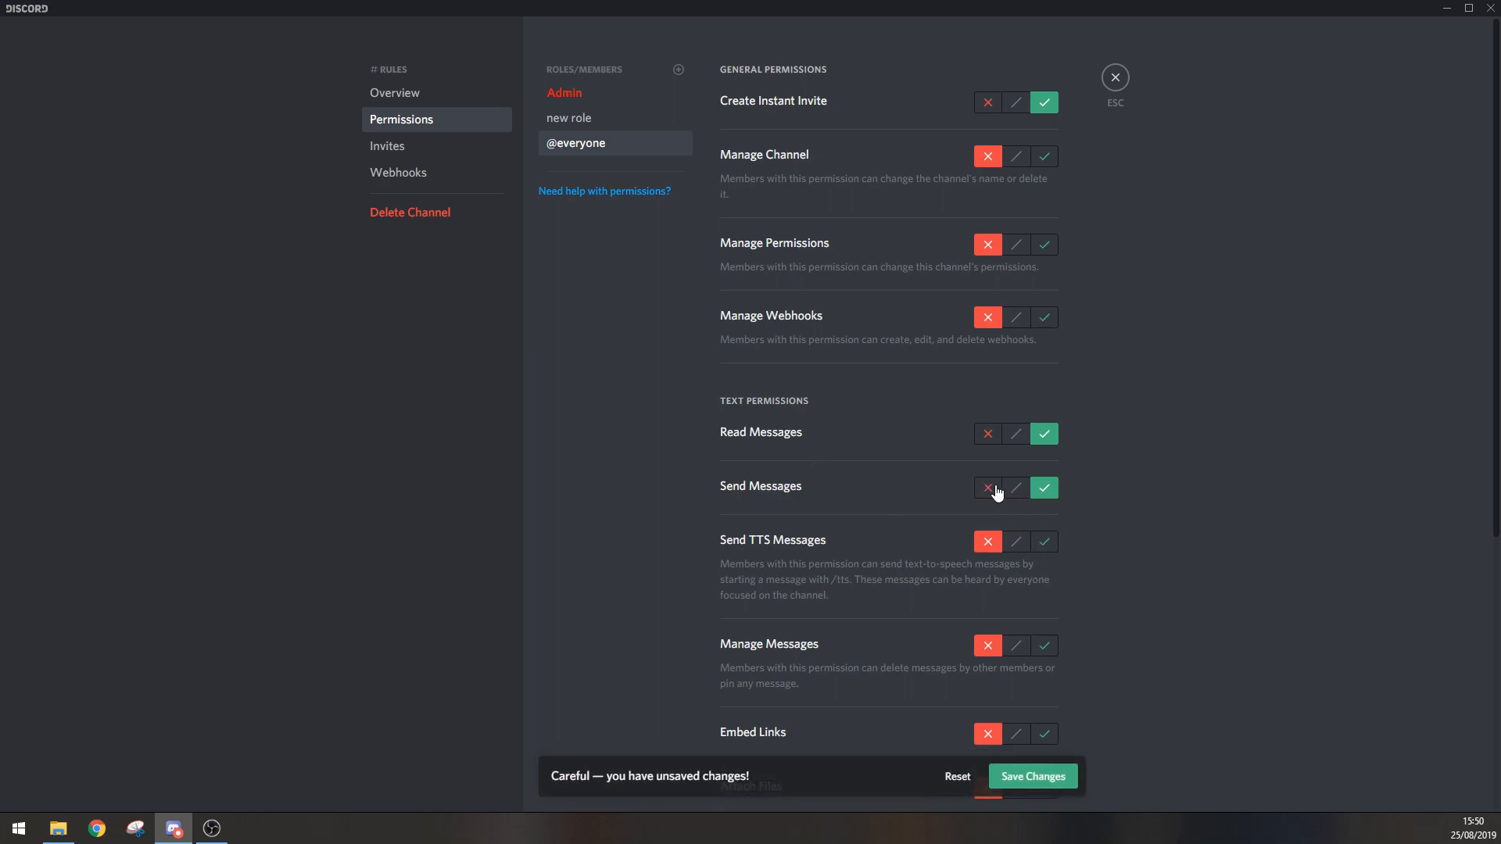
pyautogui.click(989, 491)
pyautogui.click(1031, 776)
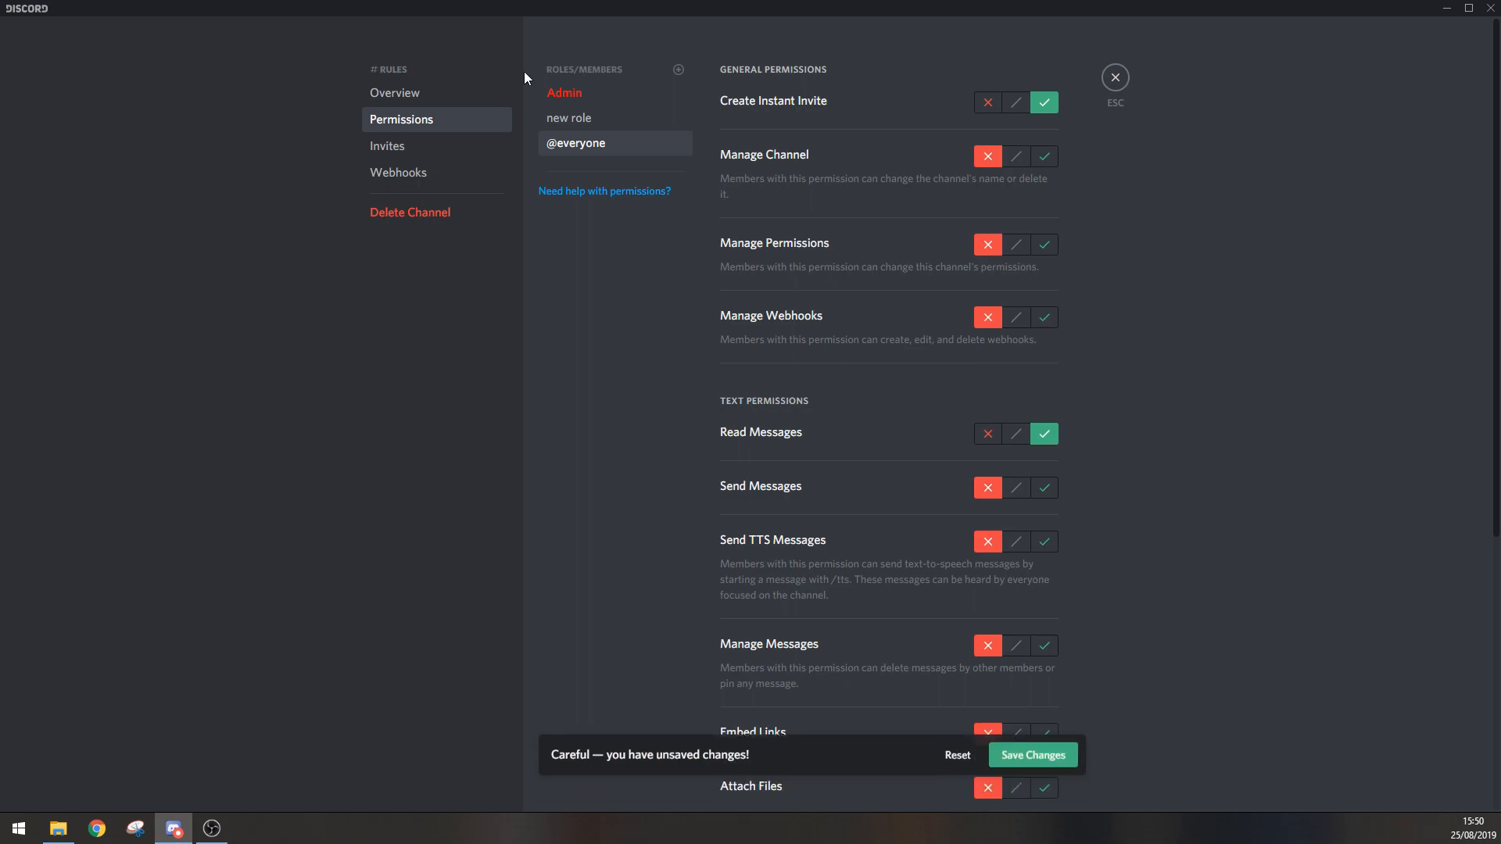
# Step: For the new role, allow Send Messages and Read Messages, and deny Send TTS Messages, Manage Messages and Embed Links
pyautogui.click(601, 119)
pyautogui.click(1043, 488)
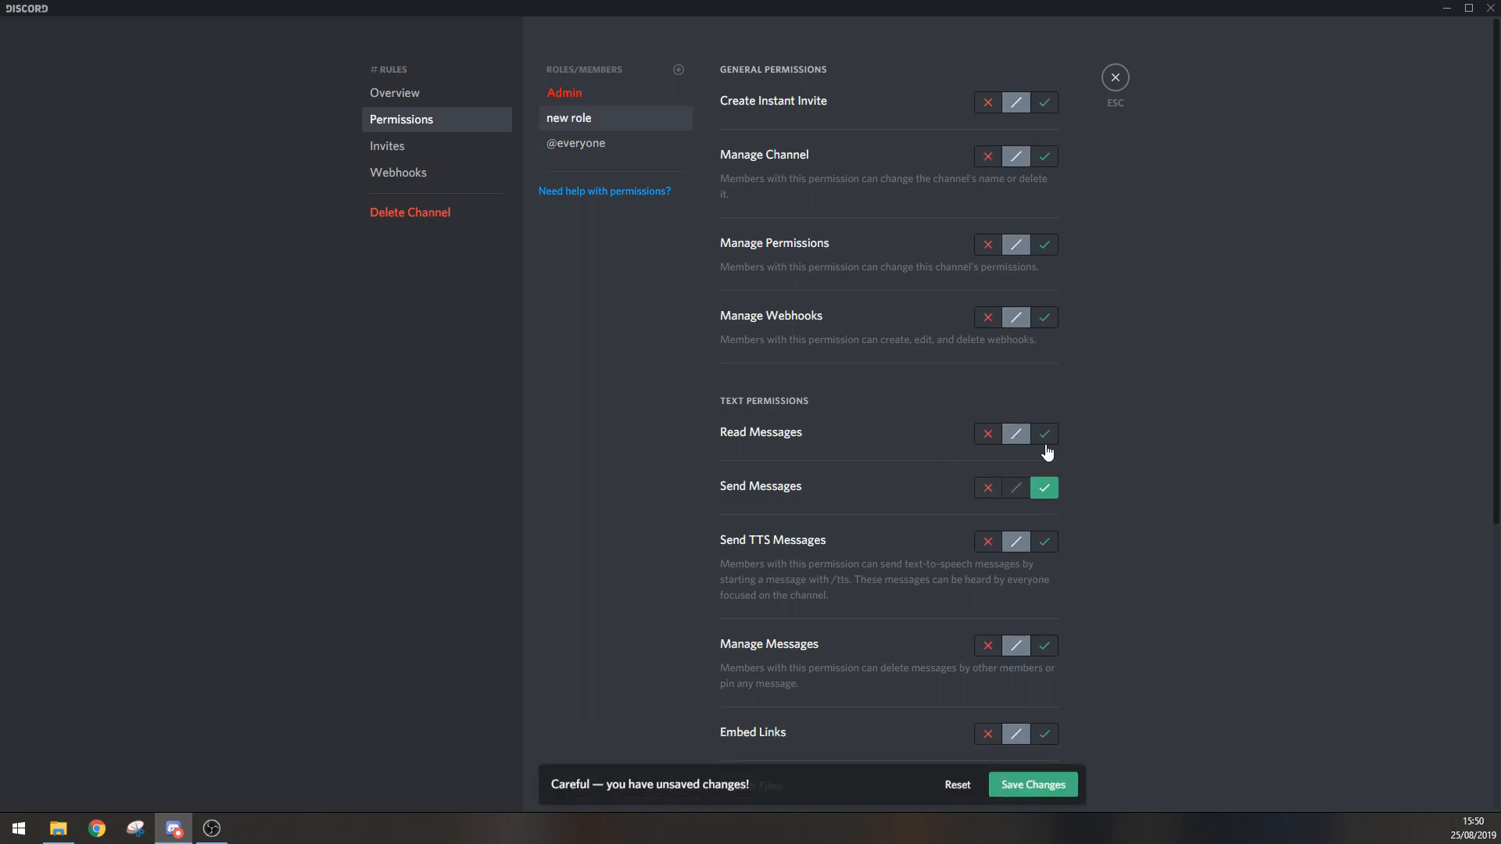
pyautogui.click(1044, 433)
pyautogui.click(988, 542)
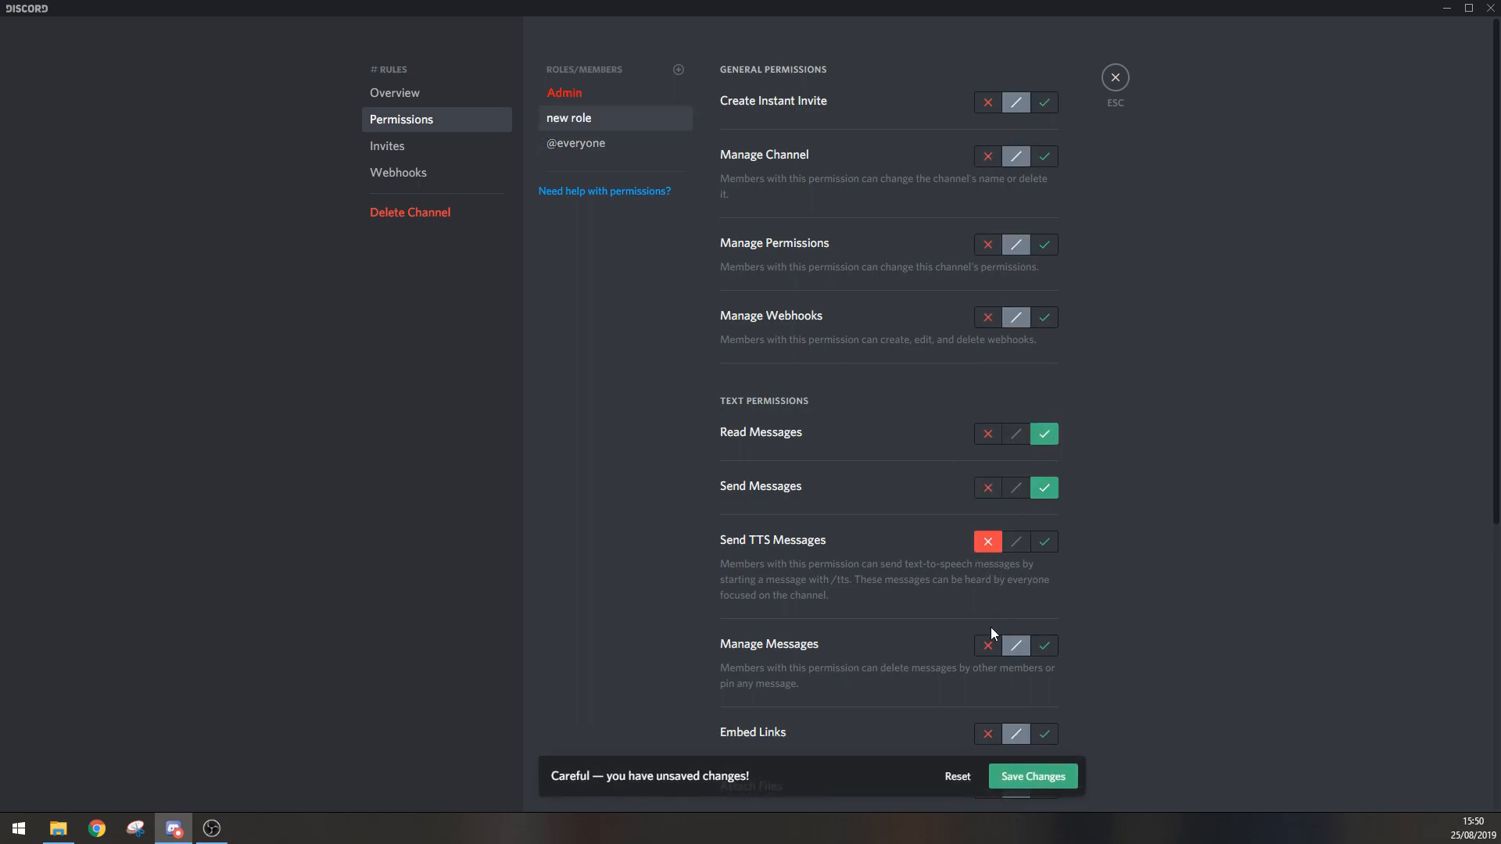
pyautogui.click(986, 739)
# Step: Deny Attach Files and Use External Emojis for the new role, and allow Read Message History, Mention Everyone and Add Reactions
pyautogui.scroll(-4, 1028, 658)
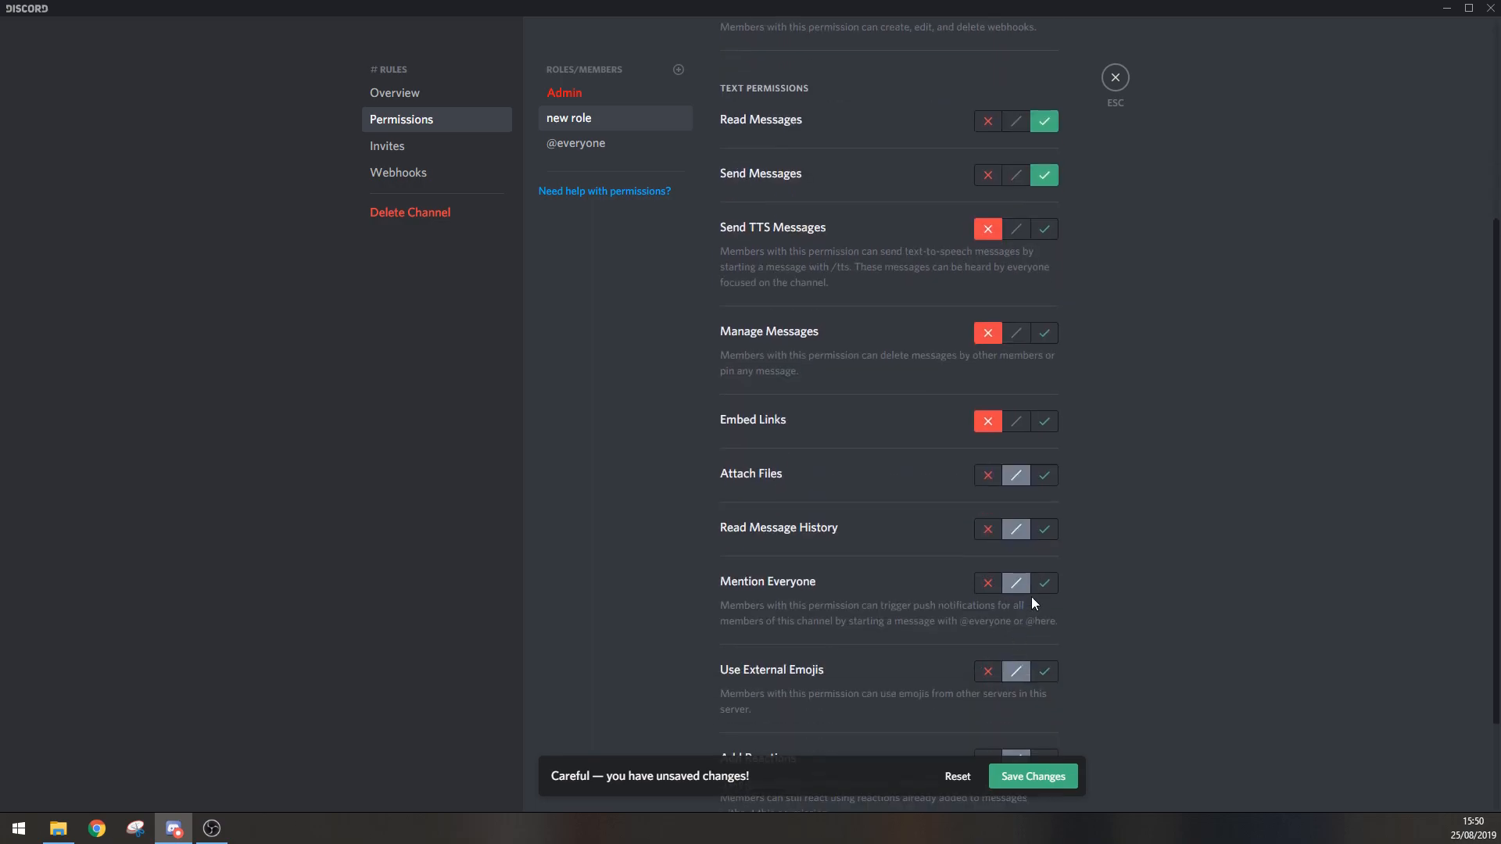
pyautogui.click(989, 476)
pyautogui.click(1047, 533)
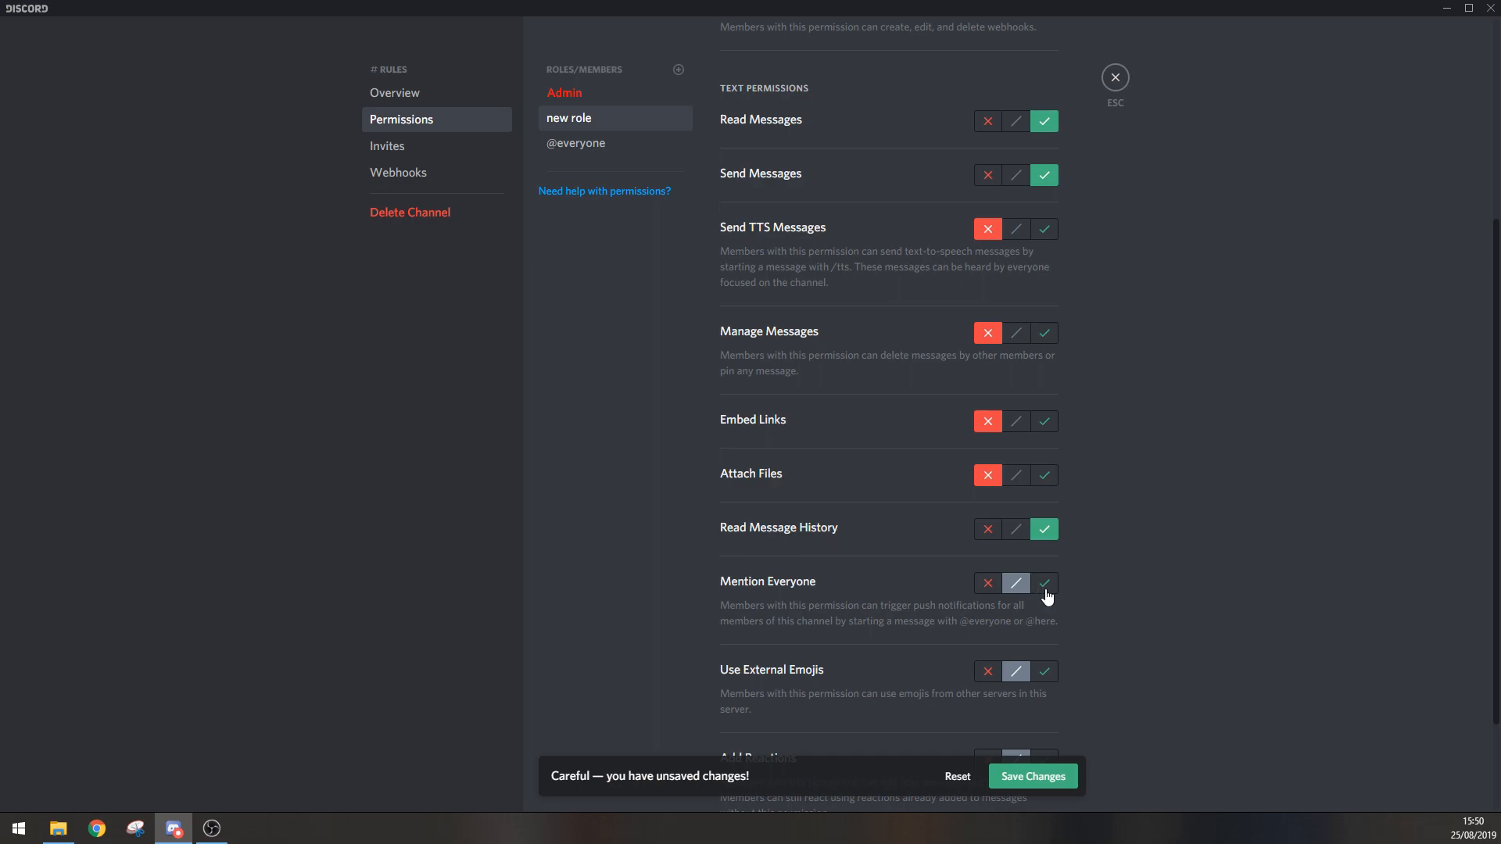
pyautogui.click(1046, 587)
pyautogui.scroll(-2, 993, 580)
pyautogui.click(988, 539)
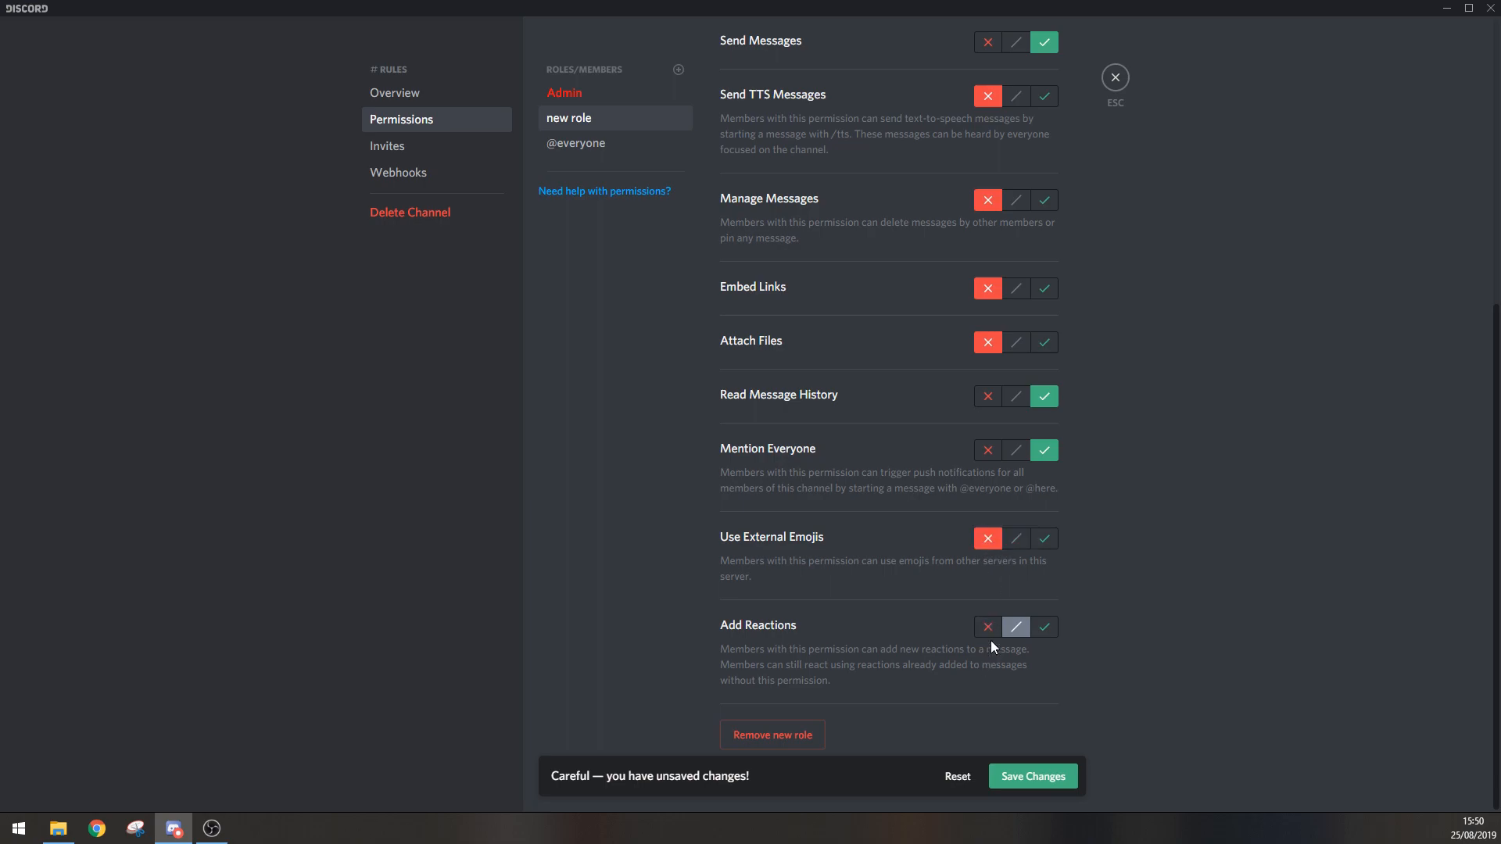
pyautogui.click(1046, 630)
# Step: Allow Create Instant Invite for the new role, deny Manage Channel, Manage Permissions and Manage Webhooks, and save the changes
pyautogui.scroll(6, 1079, 661)
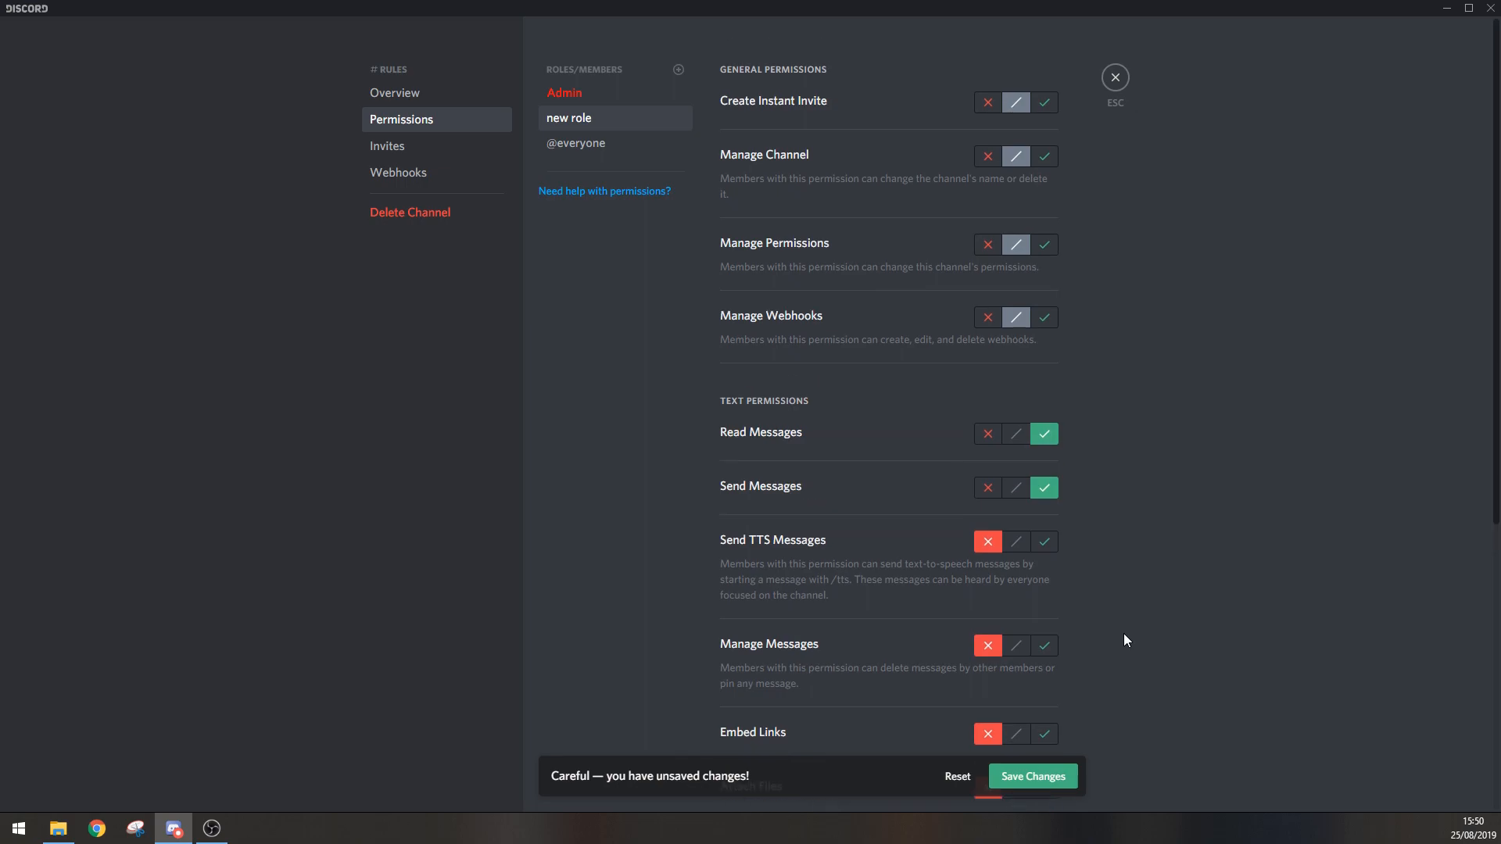
pyautogui.click(1044, 157)
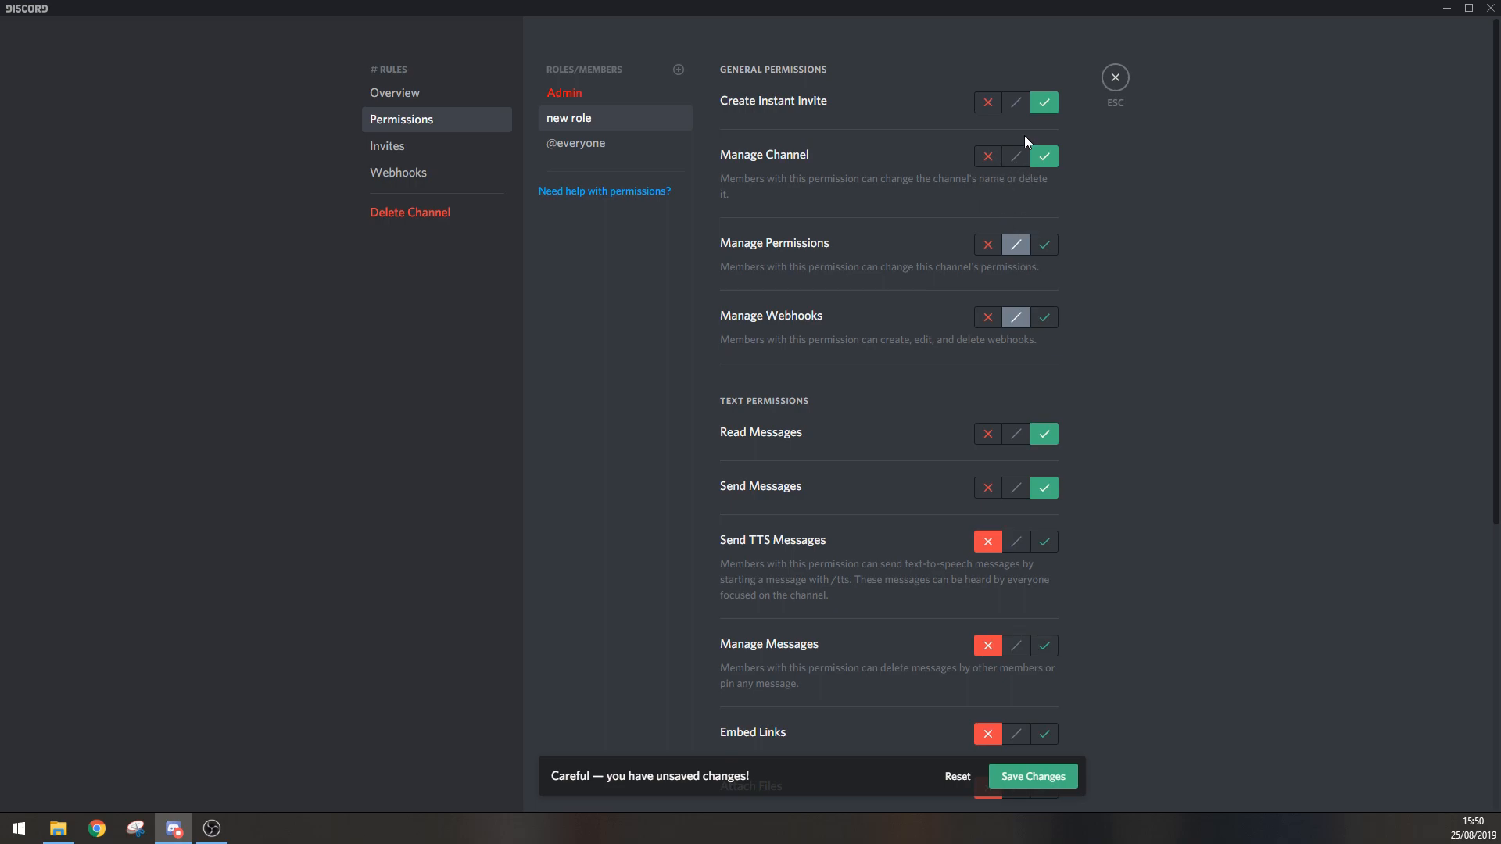
pyautogui.click(991, 159)
pyautogui.click(986, 247)
pyautogui.click(988, 319)
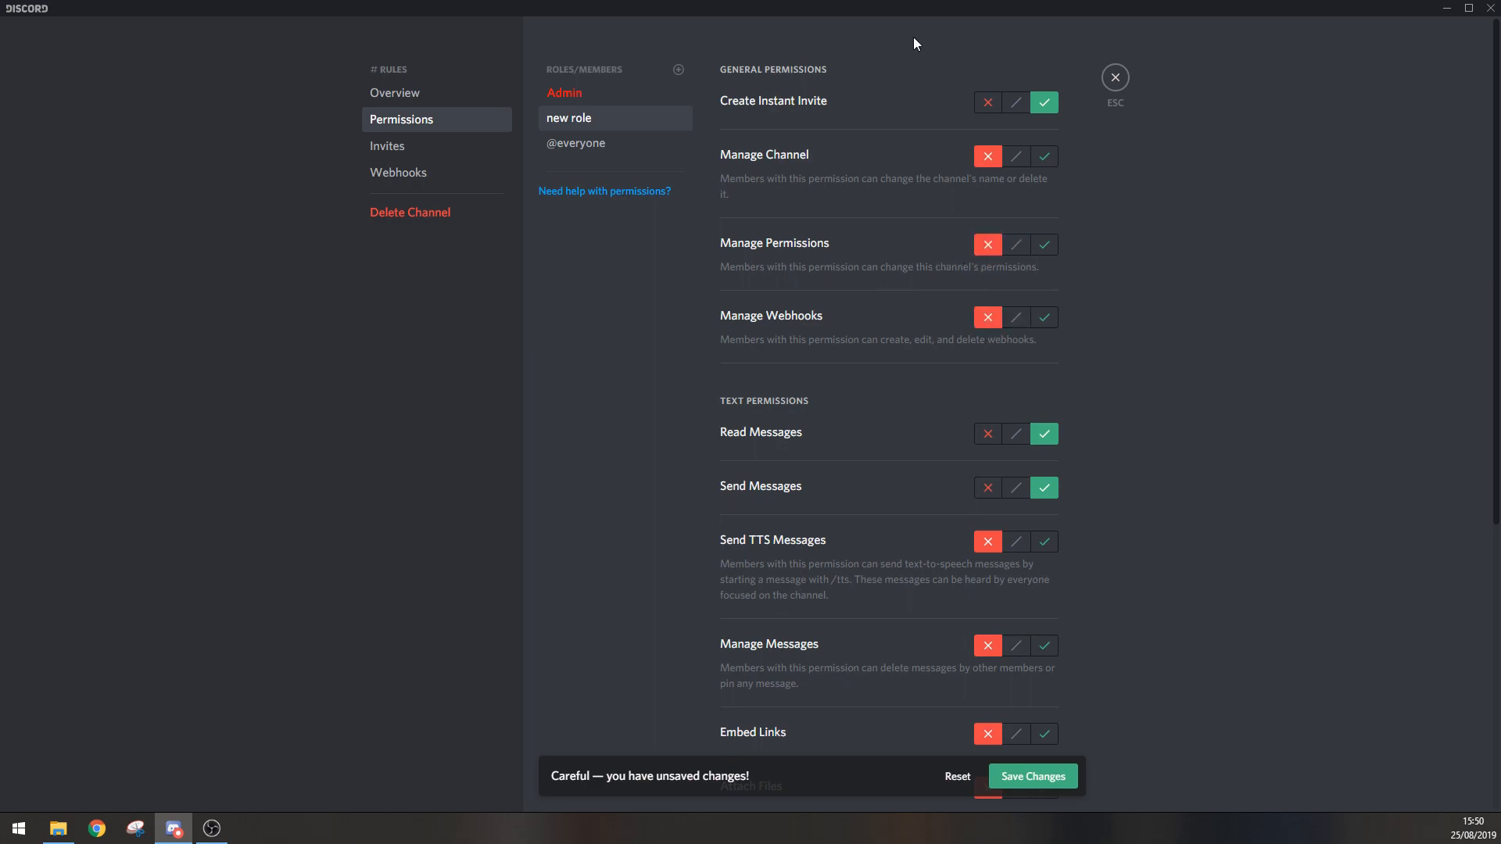
pyautogui.click(1063, 778)
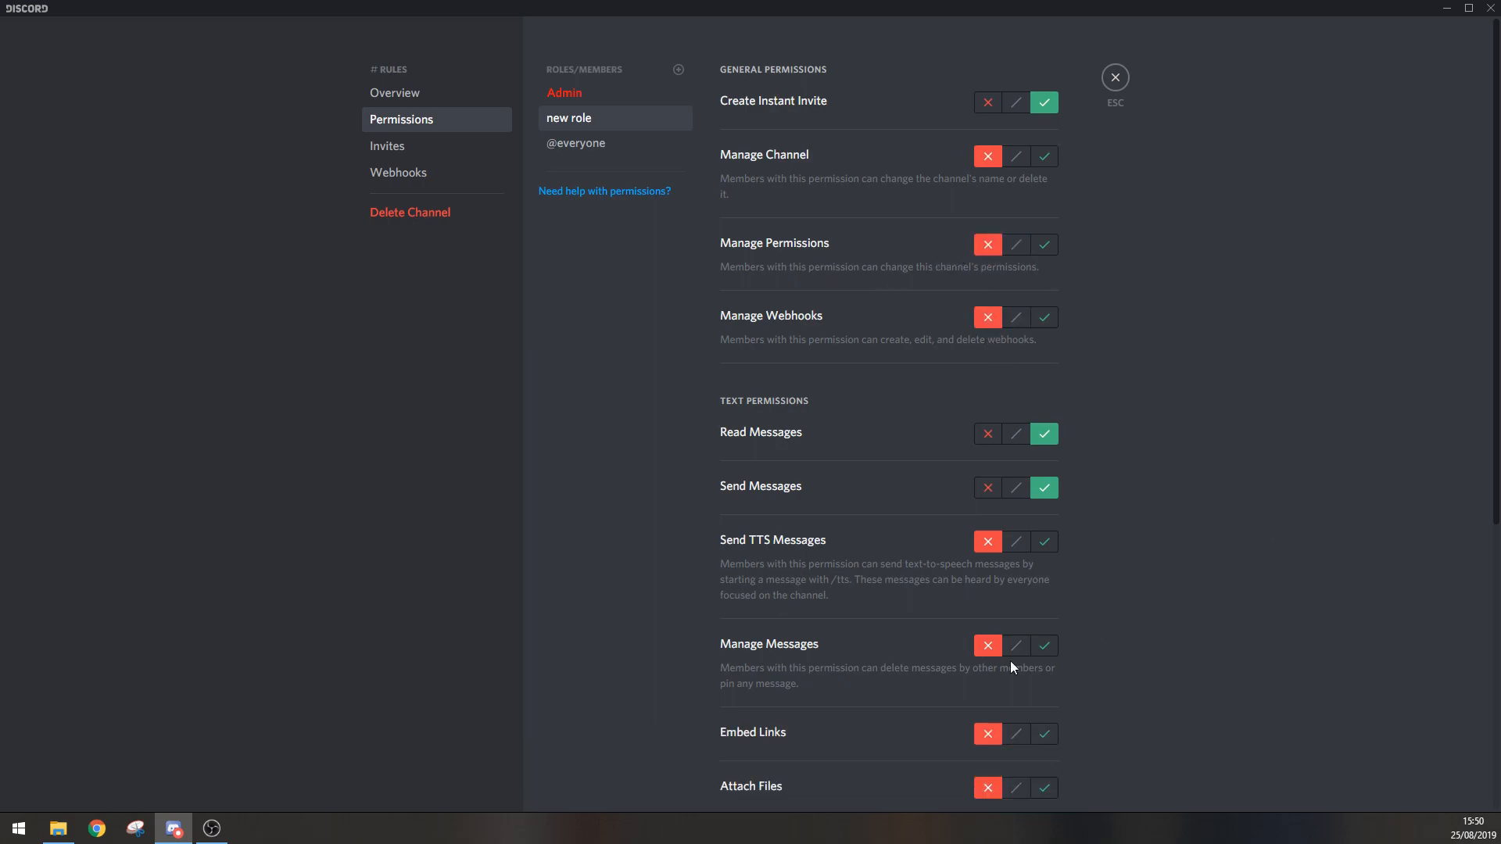
# Step: Allow Create Instant Invite, Manage Channel, Manage Permissions and Manage Webhooks for the Admin role
pyautogui.click(597, 92)
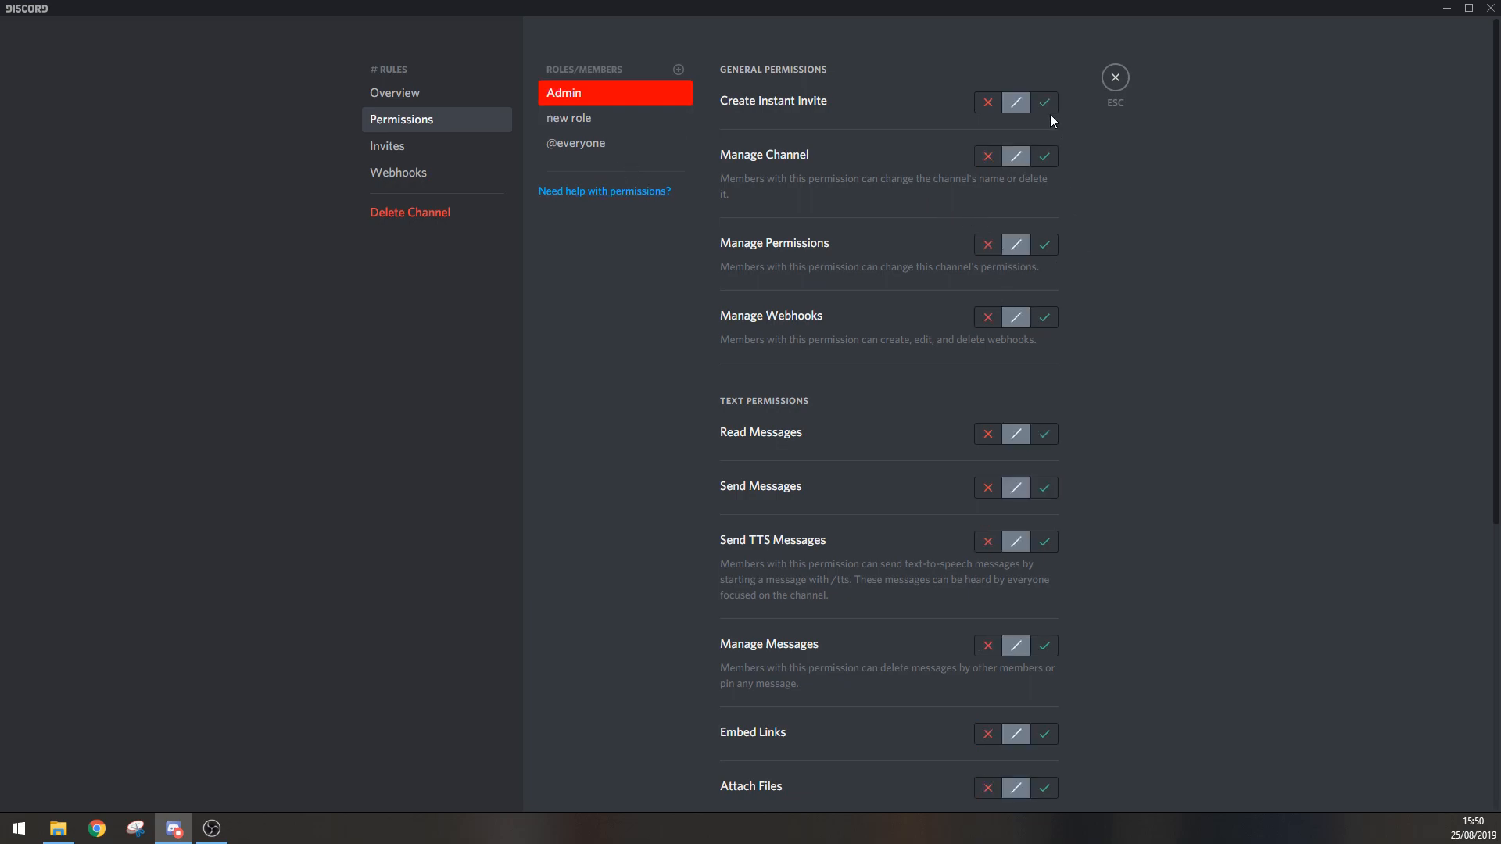
pyautogui.click(1044, 102)
pyautogui.click(1043, 155)
pyautogui.click(1044, 243)
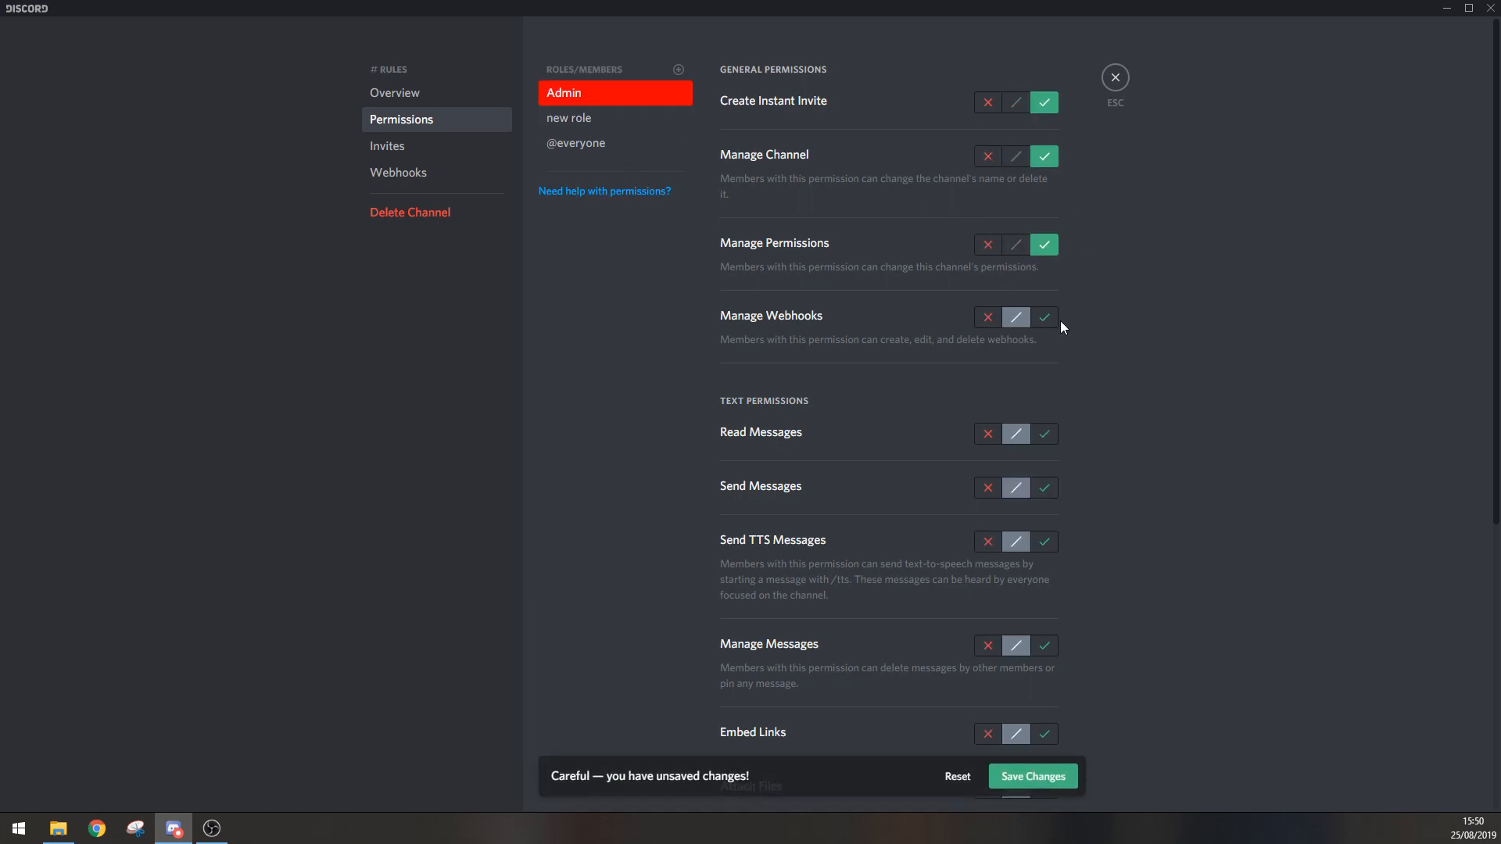
pyautogui.click(1043, 317)
# Step: Allow Read Messages, Send Messages, Send TTS Messages, Manage Messages, Embed Links and Attach Files for the Admin role
pyautogui.click(1044, 433)
pyautogui.click(1043, 487)
pyautogui.click(1044, 541)
pyautogui.scroll(-1, 1085, 529)
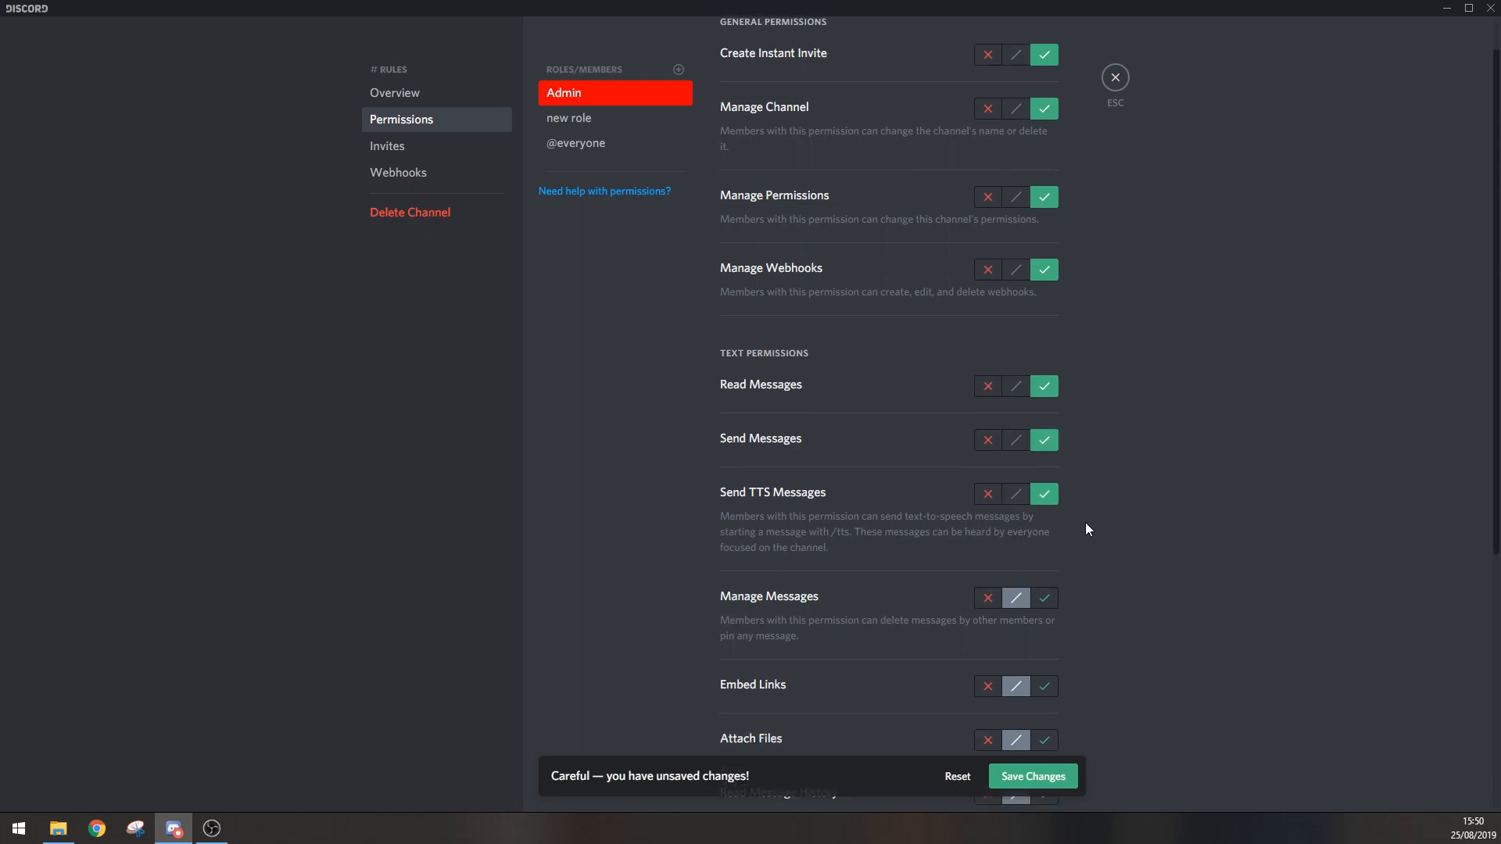
pyautogui.scroll(-3, 1086, 530)
pyautogui.click(1044, 499)
pyautogui.click(1044, 553)
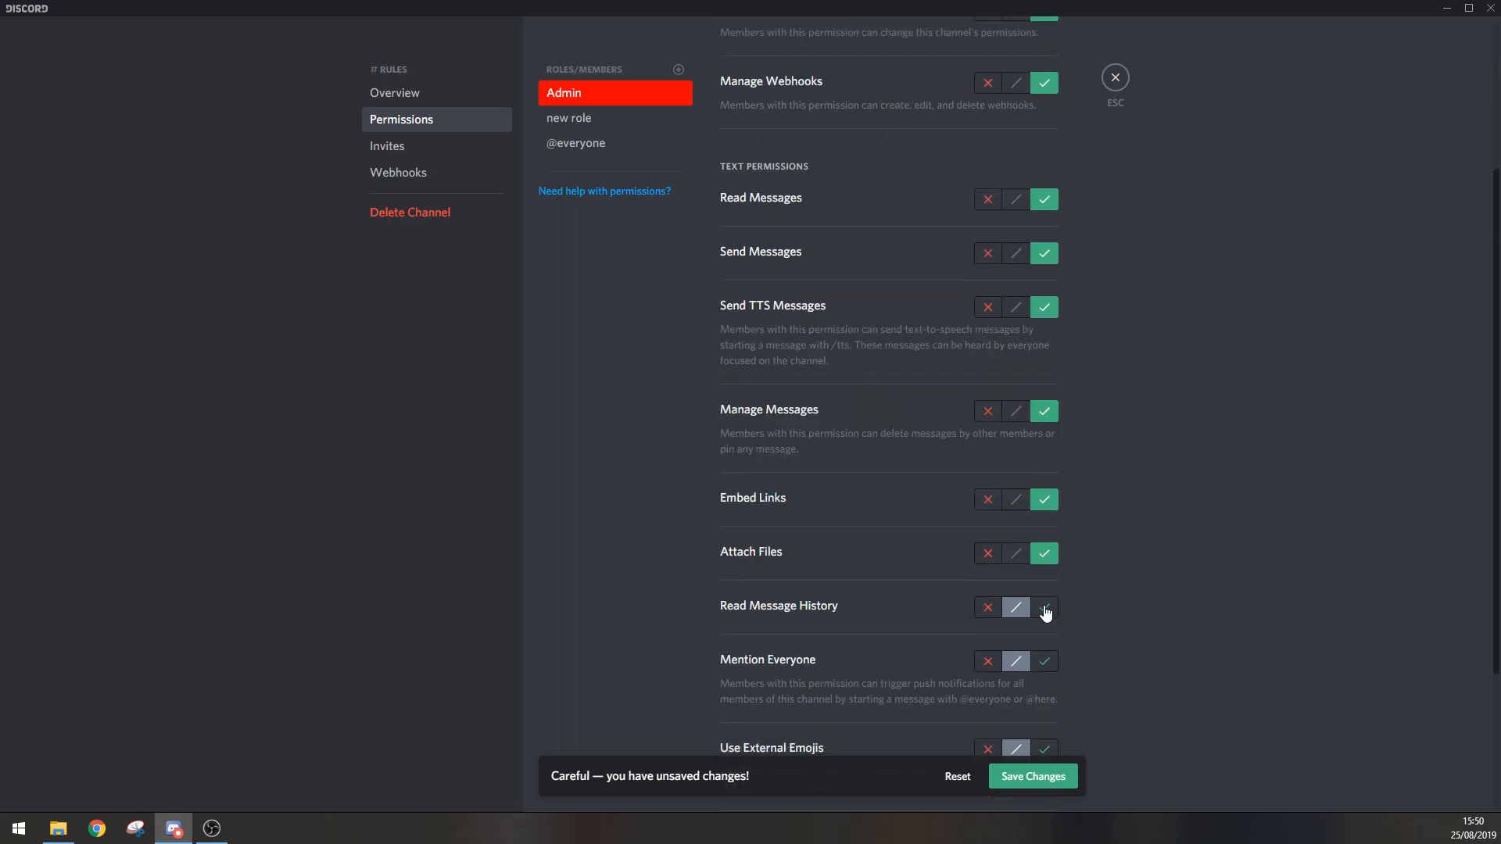
# Step: Allow Read Message History, Mention Everyone, Use External Emojis and Add Reactions for Admin, save, and close the channel settings
pyautogui.click(1044, 607)
pyautogui.click(1043, 661)
pyautogui.scroll(-3, 1063, 672)
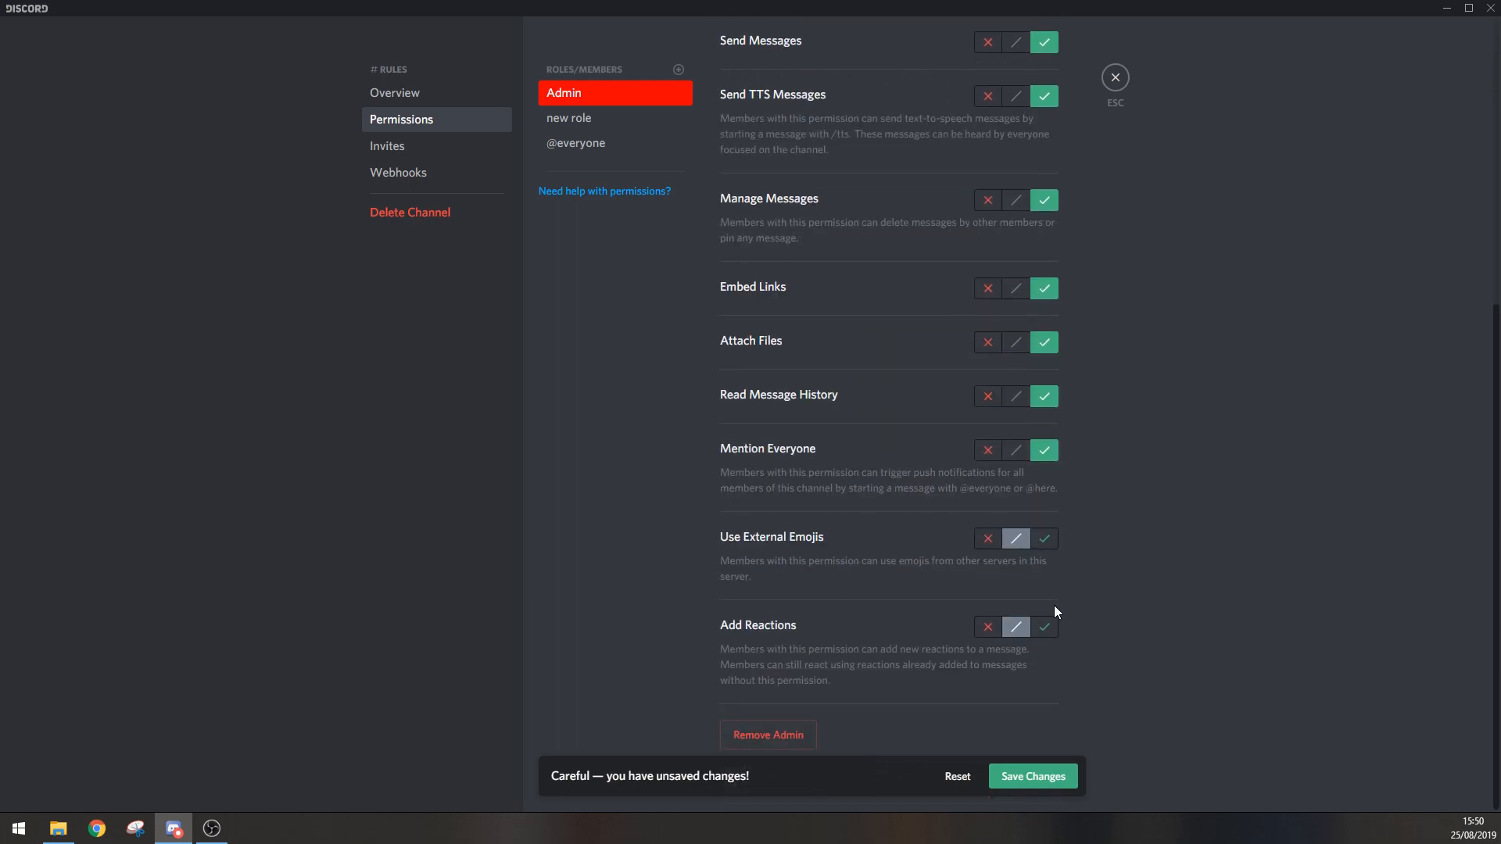
pyautogui.click(1044, 537)
pyautogui.click(1044, 626)
pyautogui.click(1033, 776)
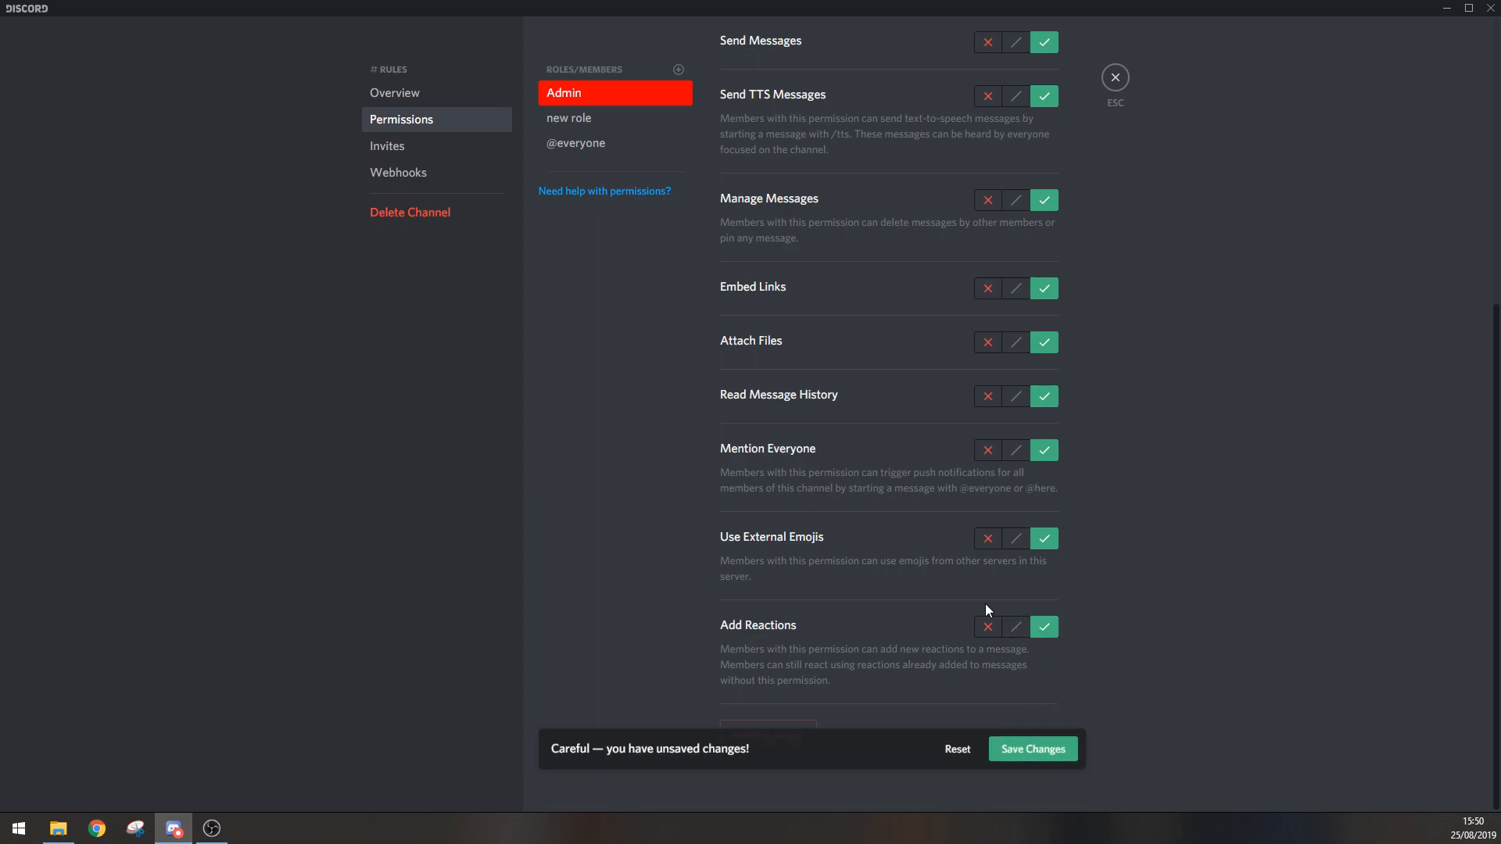
pyautogui.click(1116, 80)
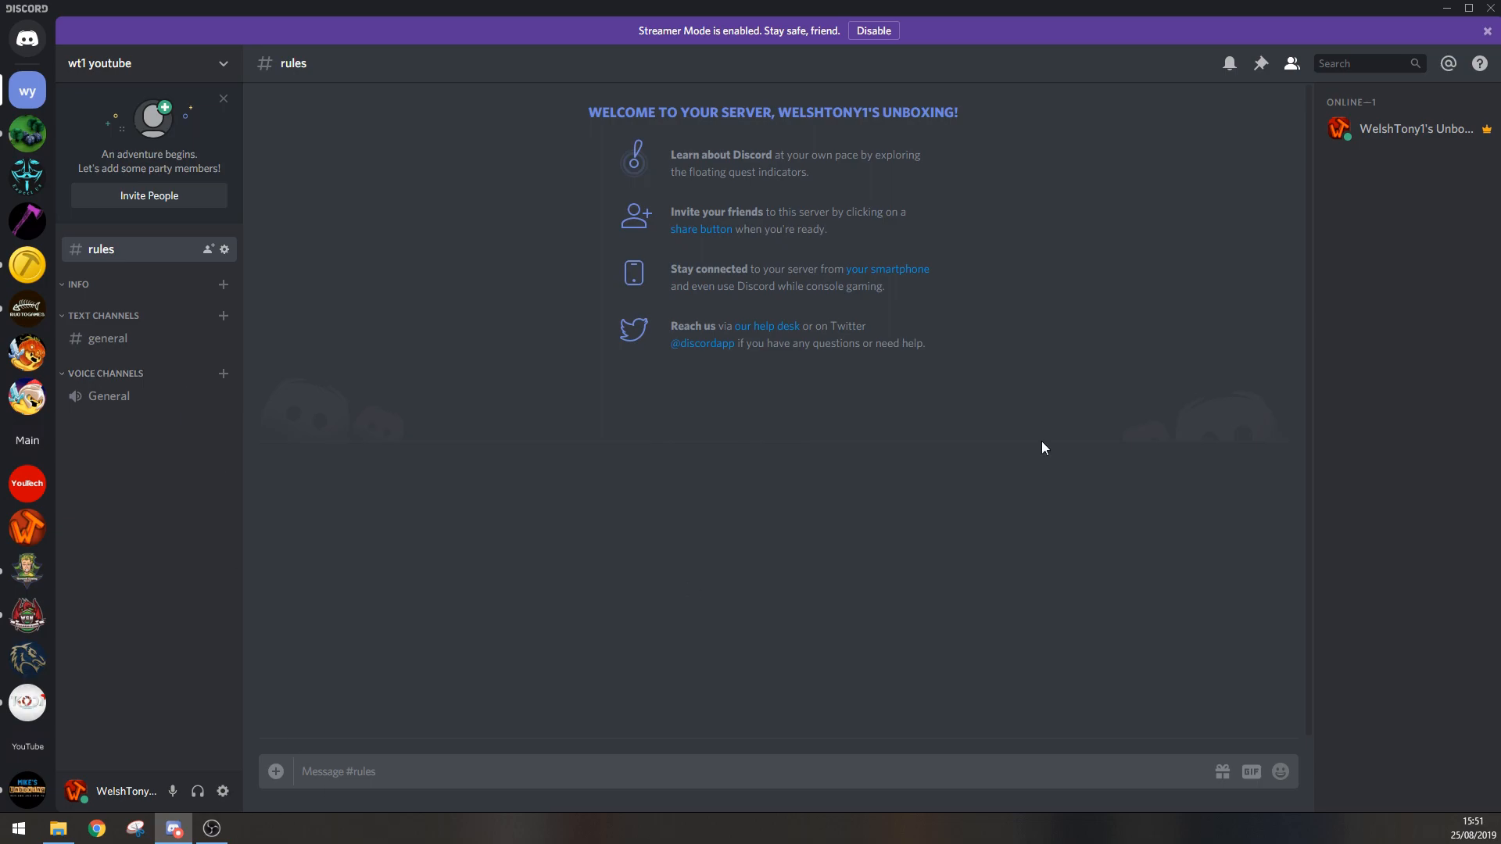
# Step: Start a message in the rules channel with the heading "rules" followed by an empty line
pyautogui.click(1392, 134)
pyautogui.click(822, 347)
pyautogui.write('rules')
pyautogui.hotkey('shift', 'Return')
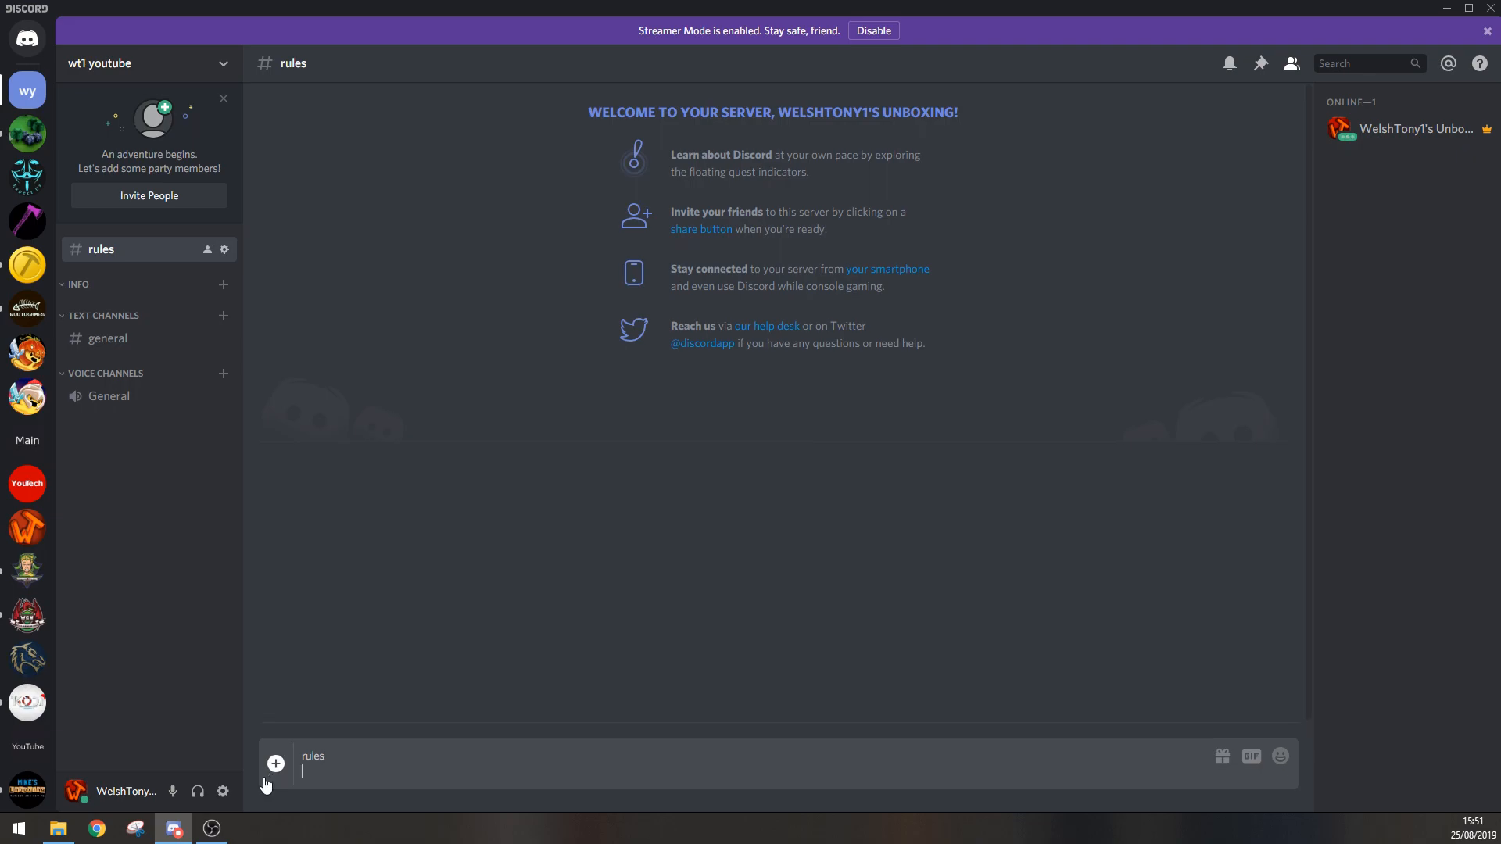
pyautogui.hotkey('shift', 'Return')
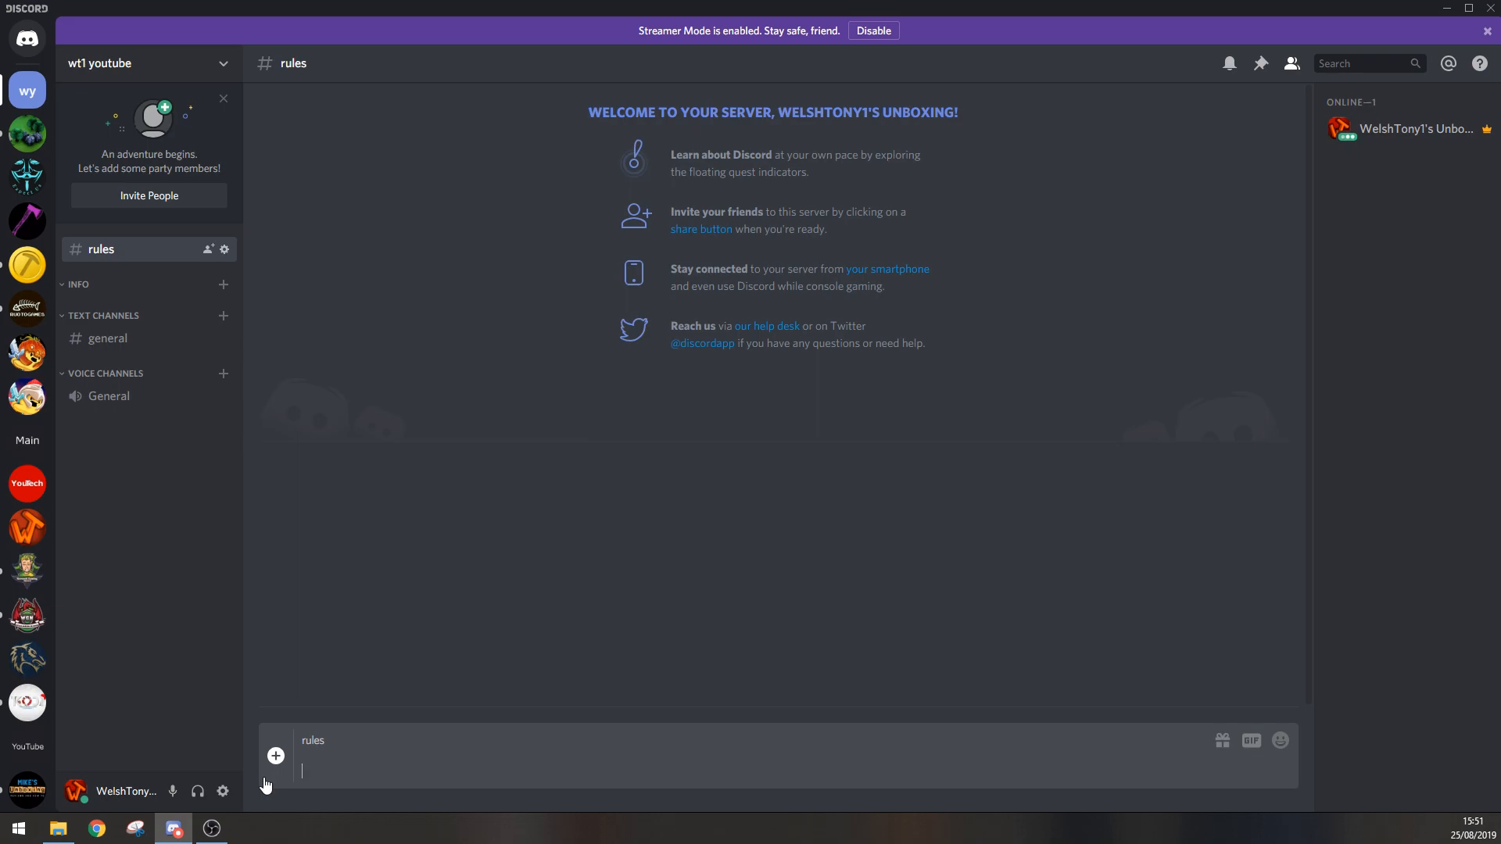
# Step: Add two numbered rules to the message: "hit that follow button" and "dont spam", each on its own line
pyautogui.write('1 : hit that follow button')
pyautogui.hotkey('shift', 'Return')
pyautogui.write('2:')
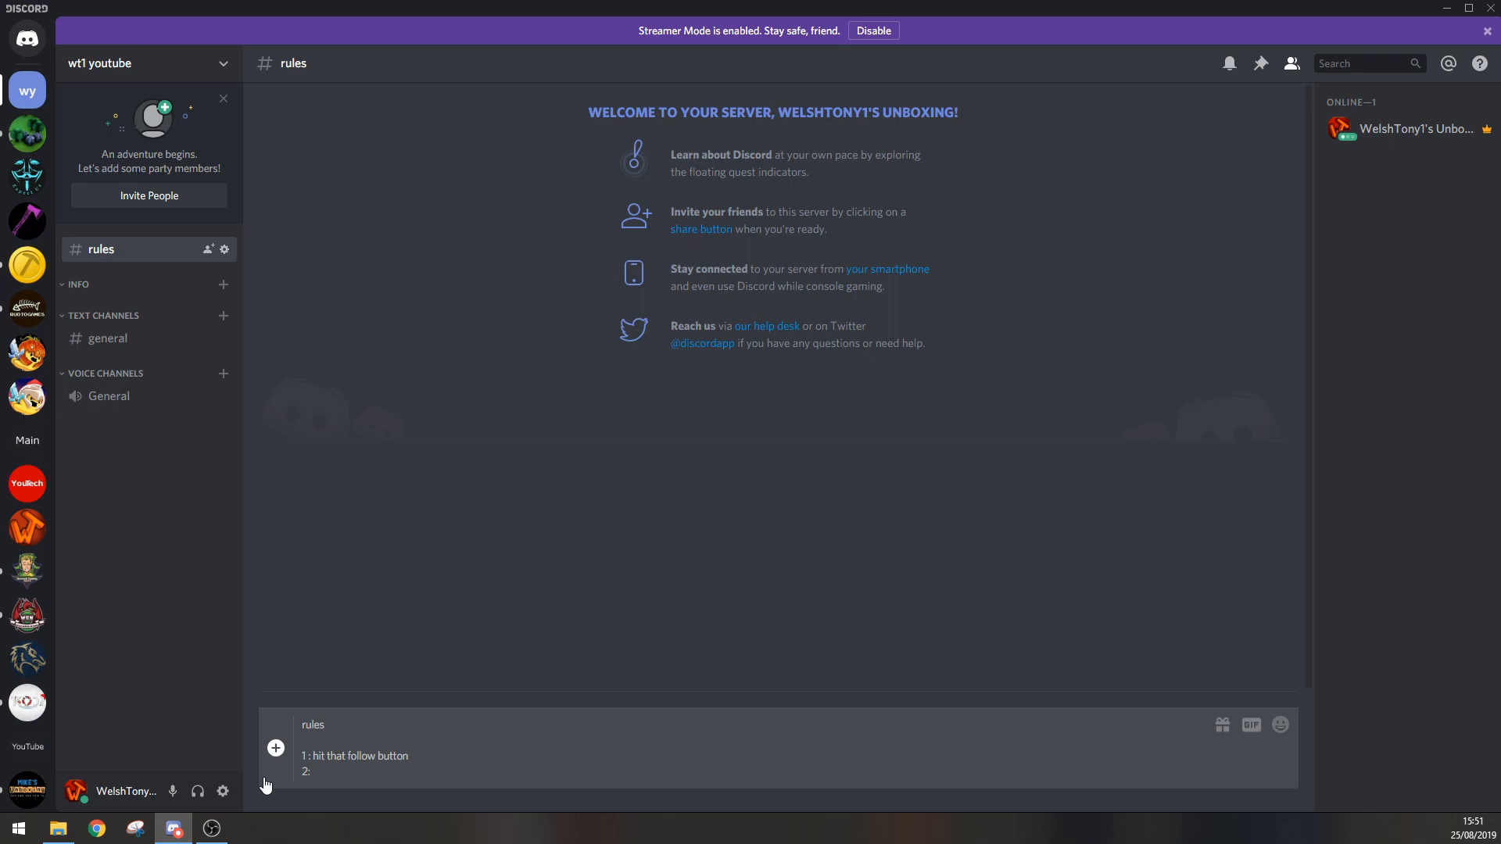
pyautogui.write(' dont spam')
# Step: Remove the extra space before the colon in rule 1 and send the message
pyautogui.moveTo(307, 756); pyautogui.dragTo(301, 756)
pyautogui.press('Right')
pyautogui.press('Delete')
pyautogui.press('Return')
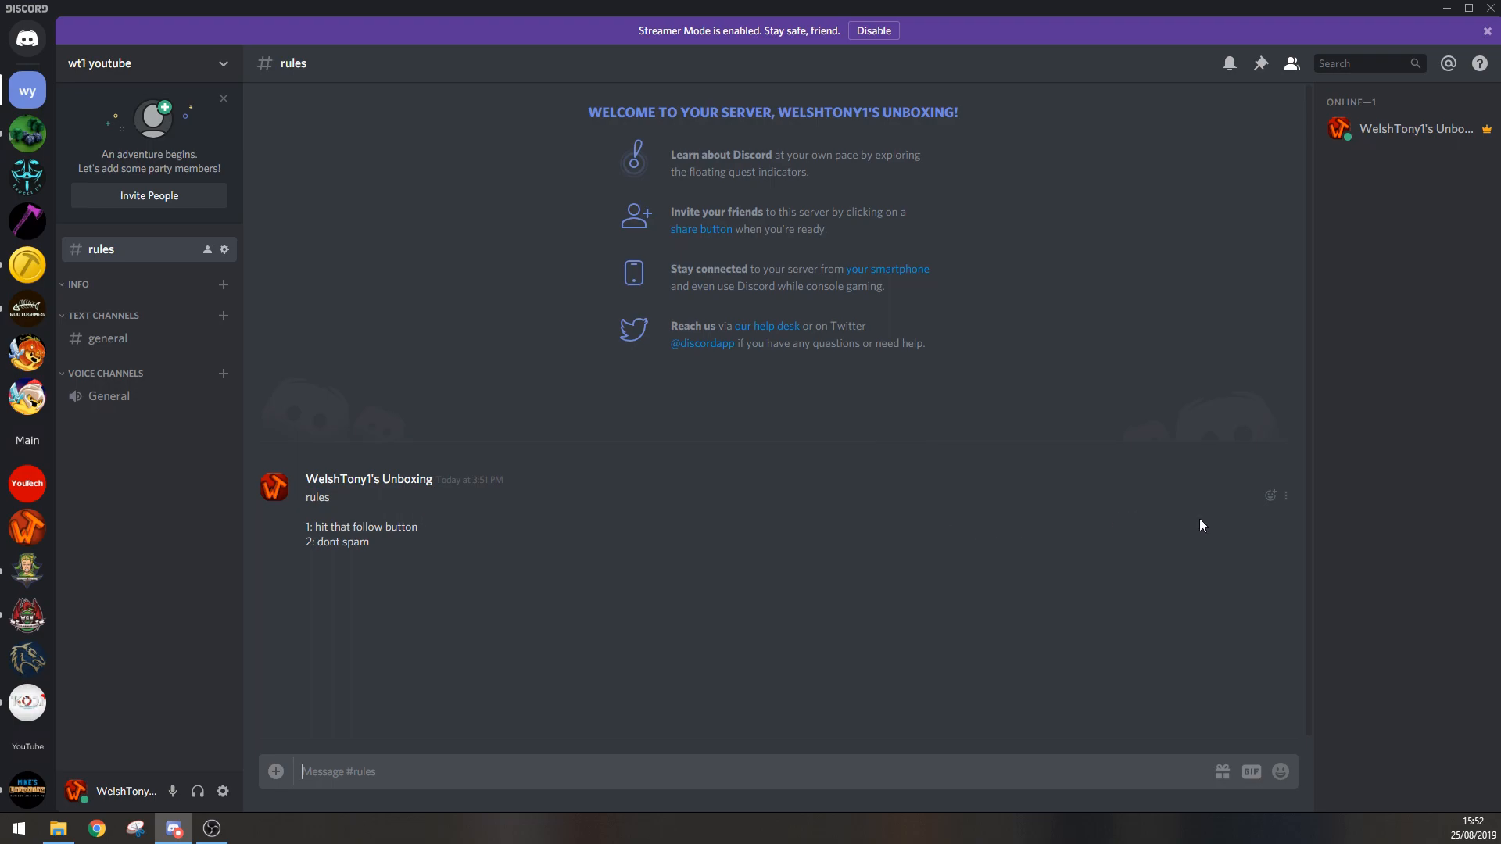
# Step: Pin the posted rules message to the rules channel and confirm the pin
pyautogui.click(1286, 500)
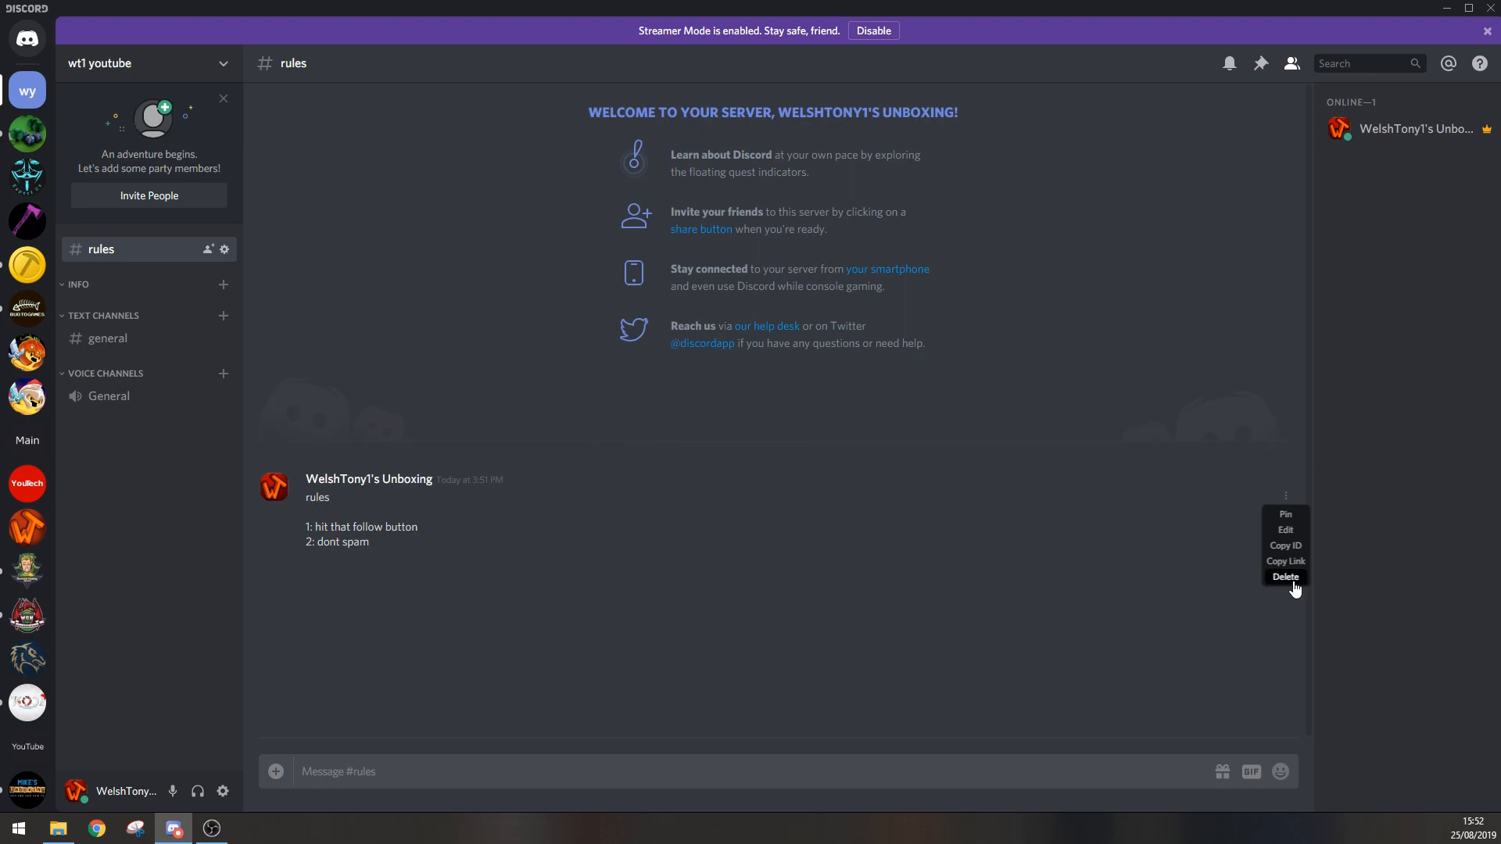
pyautogui.click(1286, 517)
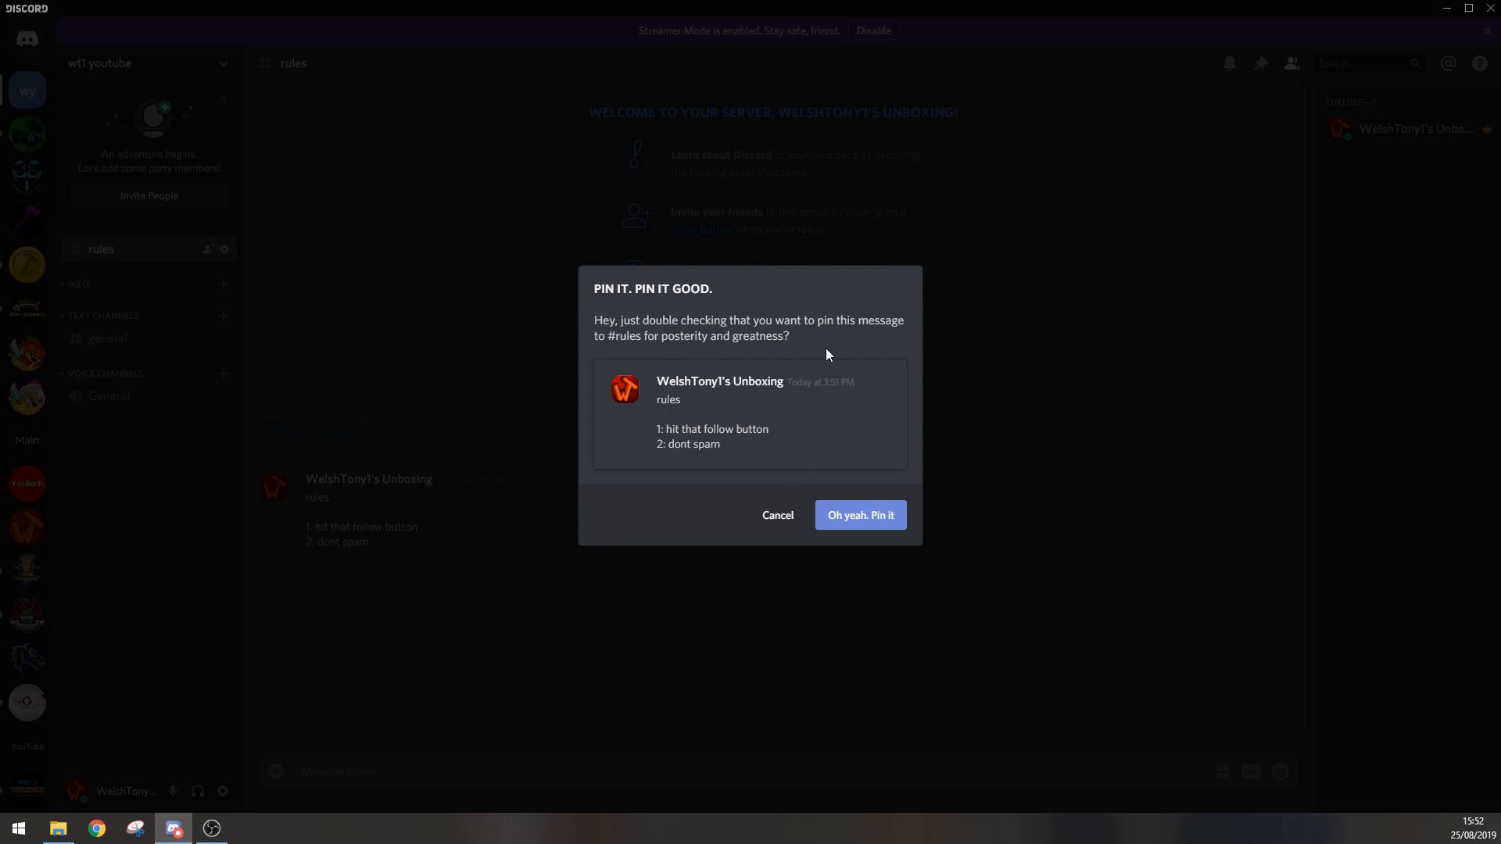
pyautogui.click(866, 521)
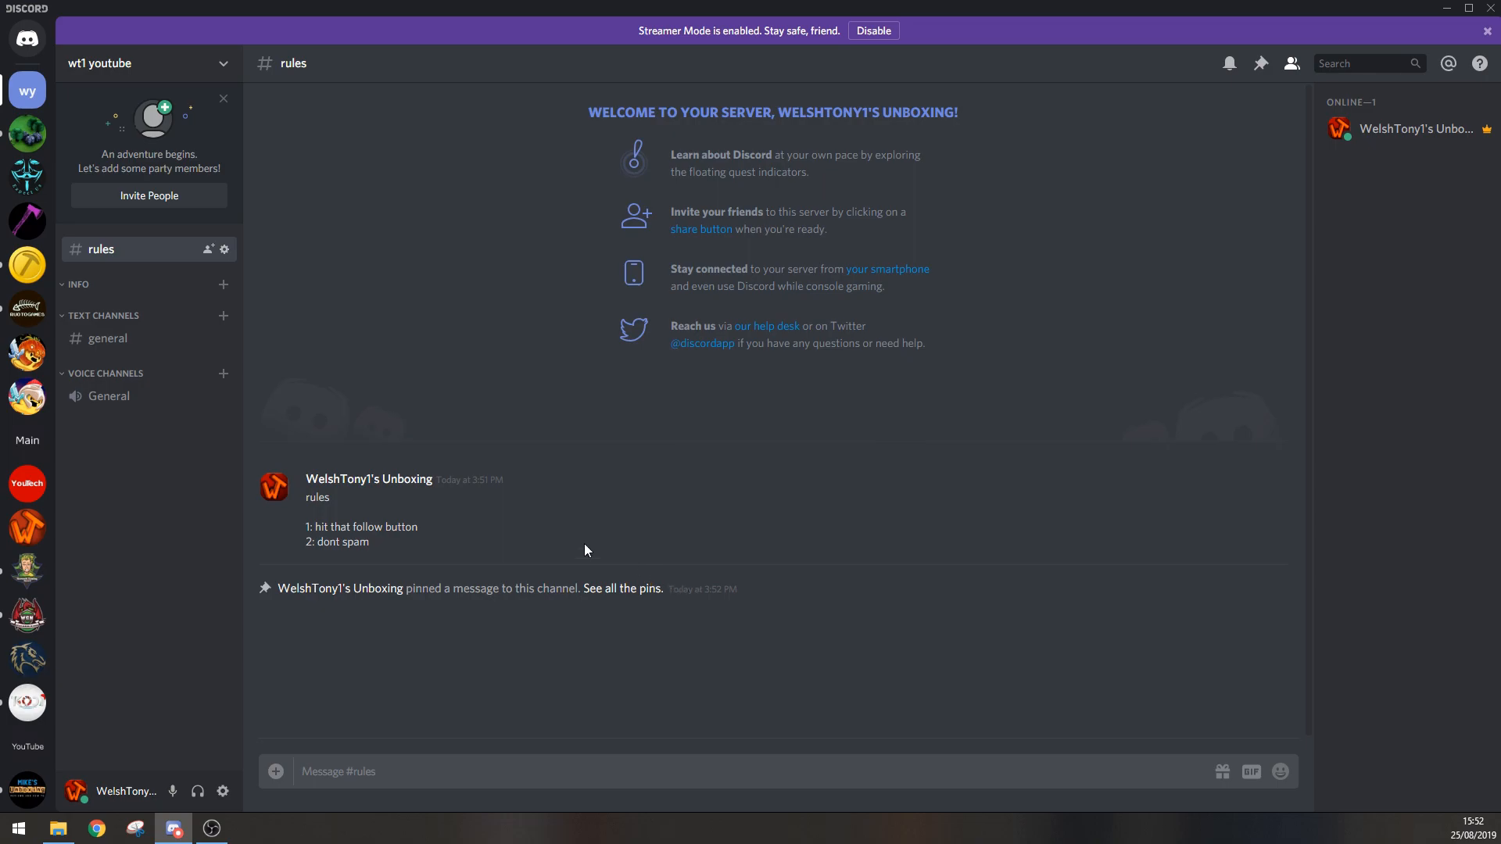
# Step: Send a run of short filler messages in the rules channel, and jump to the rules message from the channel's pinned messages
pyautogui.write('fgdf g dfg df dfh df h dfh df h f hdf h')
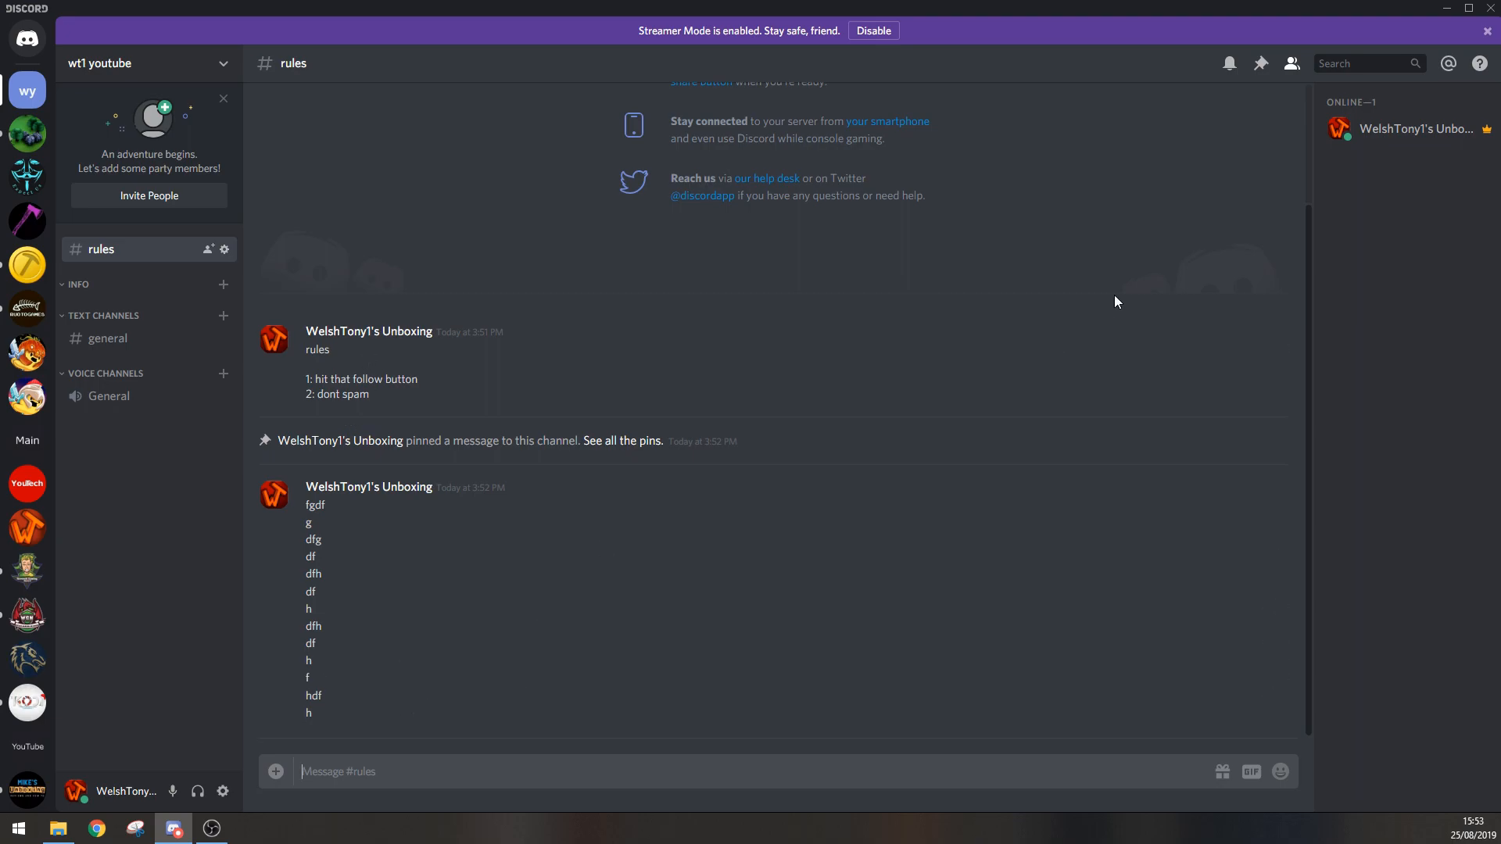
pyautogui.click(1261, 65)
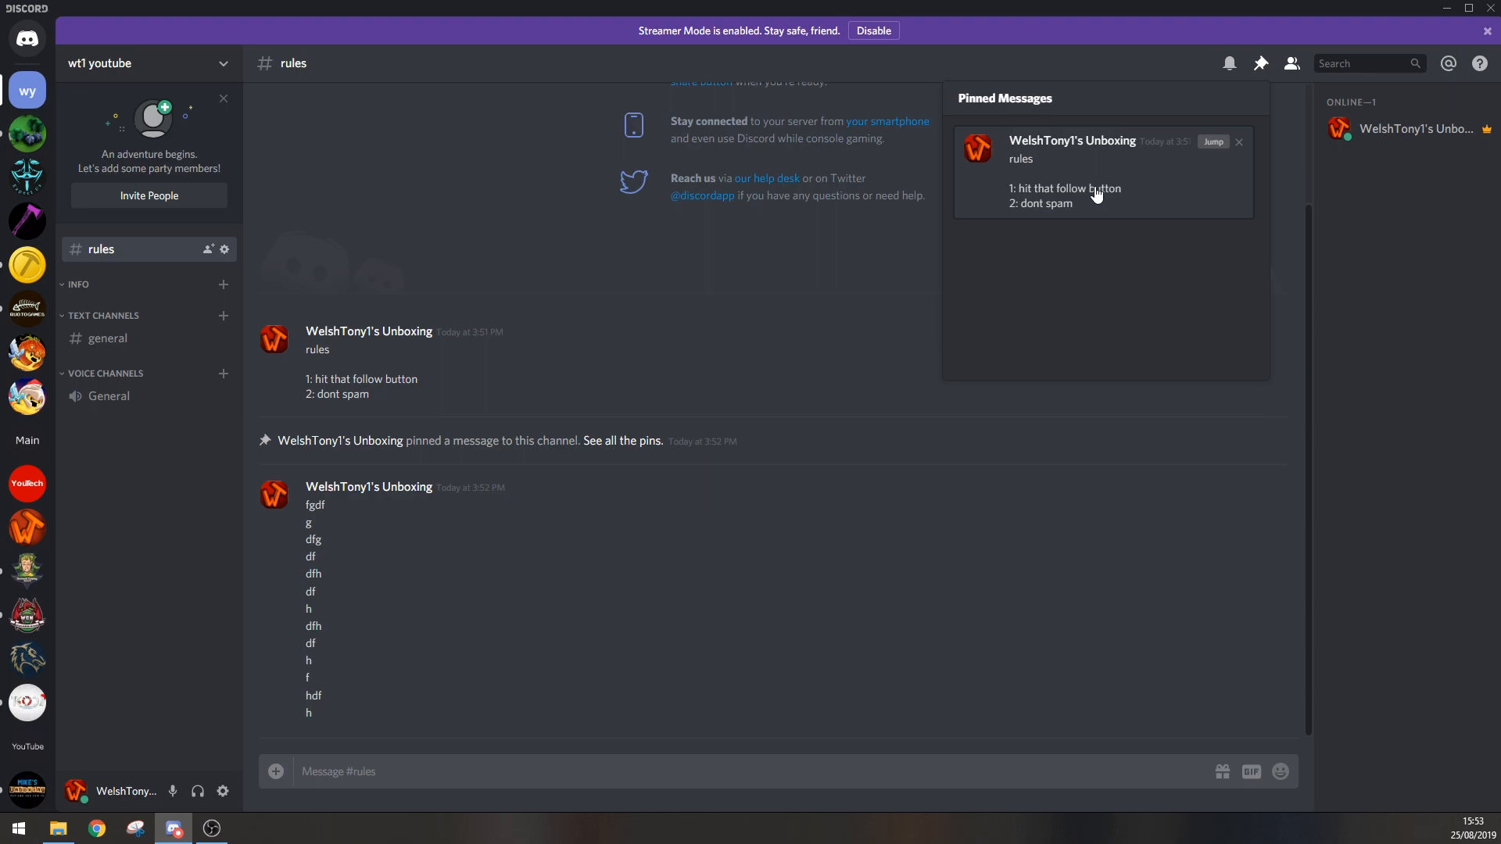
pyautogui.click(1213, 142)
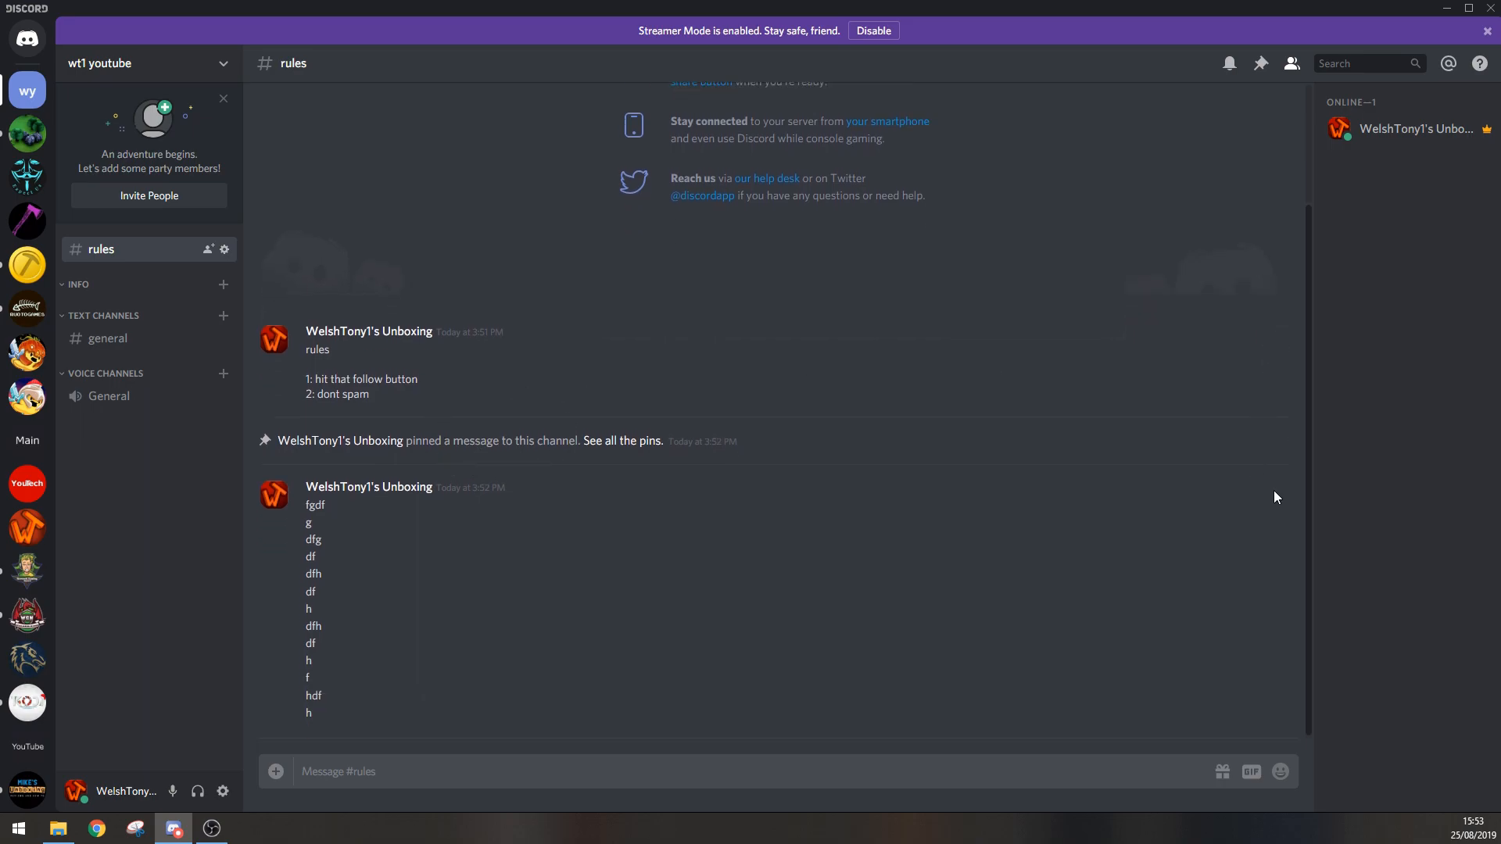
# Step: Delete two of the filler messages in the rules channel: the first "df" and the first "h"
pyautogui.click(1287, 556)
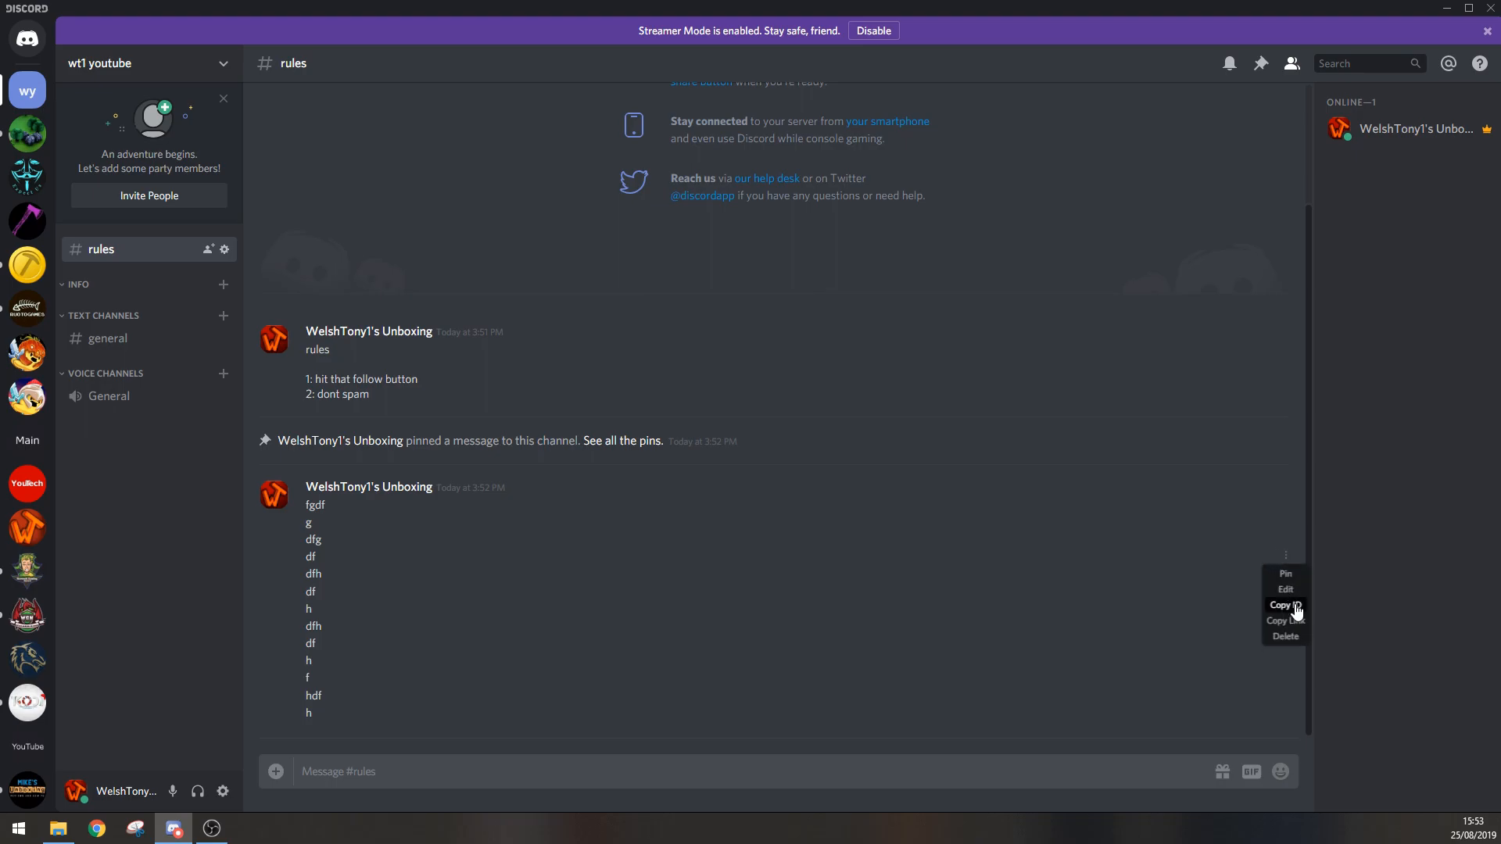
pyautogui.click(1287, 637)
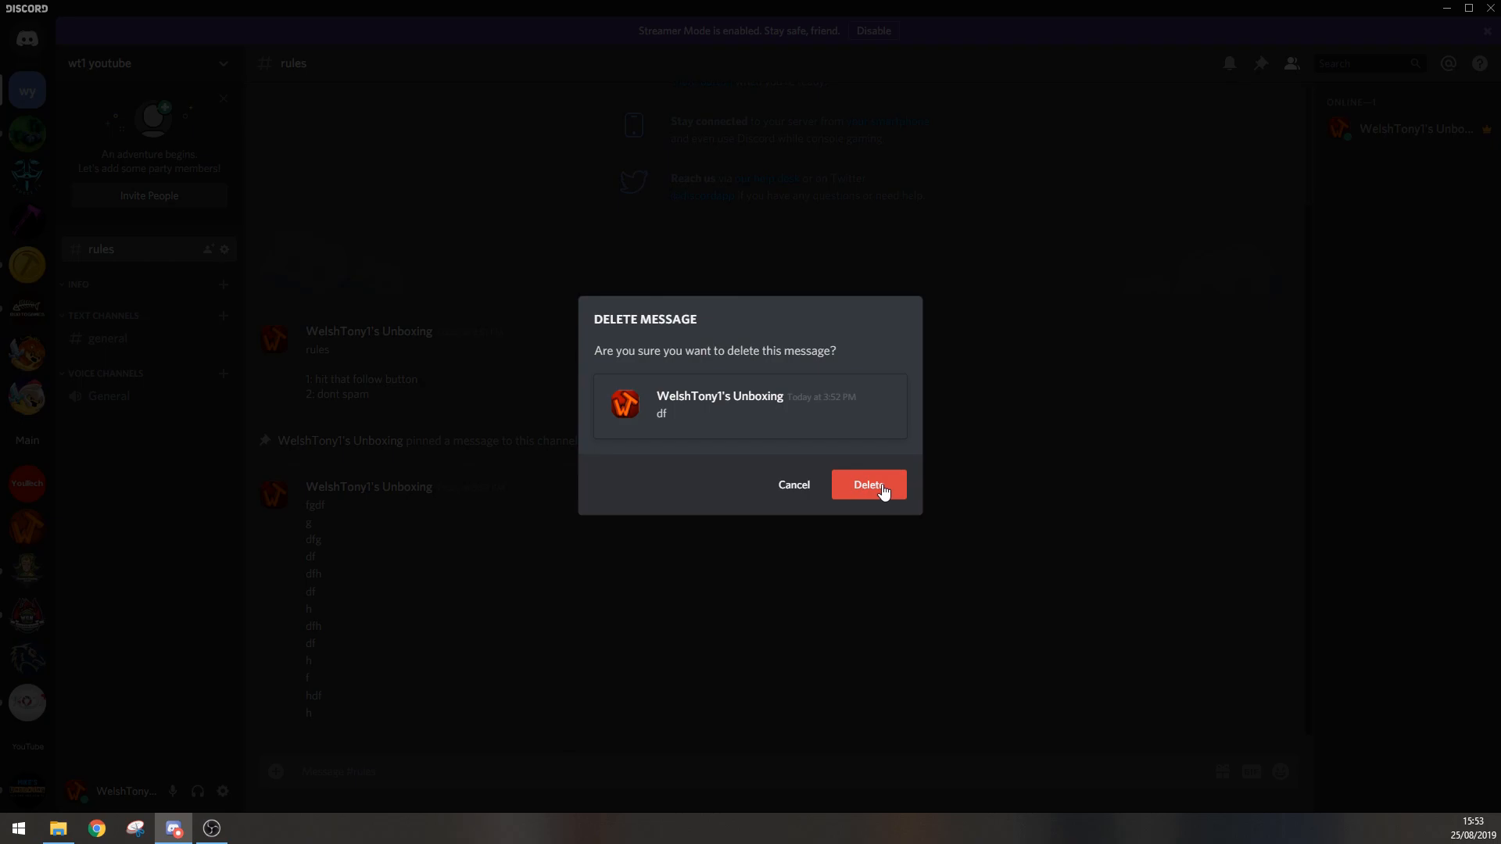
pyautogui.click(880, 488)
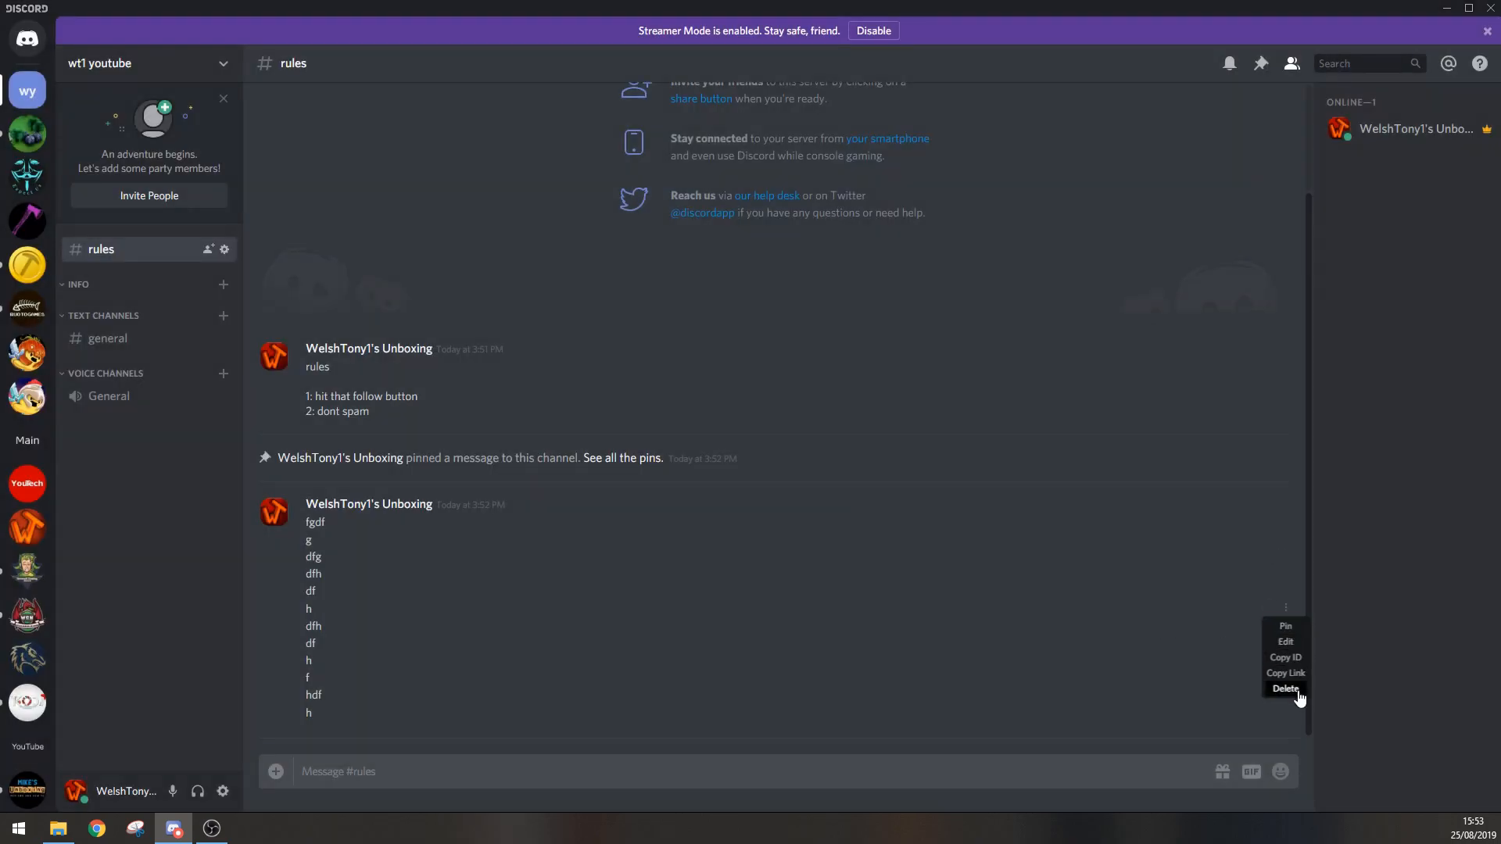
pyautogui.click(1286, 688)
pyautogui.click(879, 488)
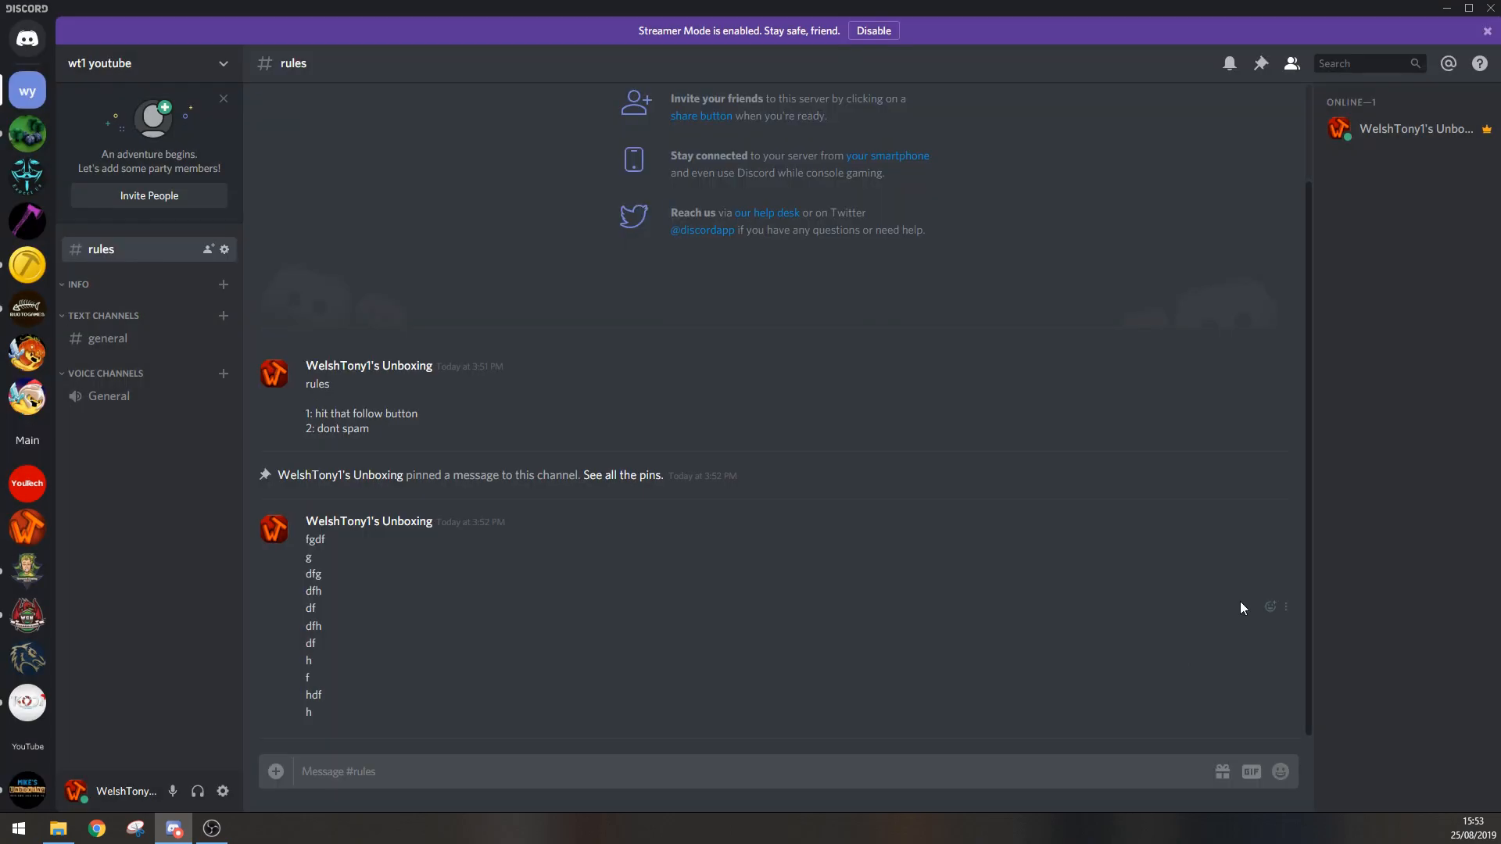
# Step: Edit the "df" filler message directly below "dfh" to read "dfgfhjsfhjsdfjhsdgf" and save it
pyautogui.click(1287, 612)
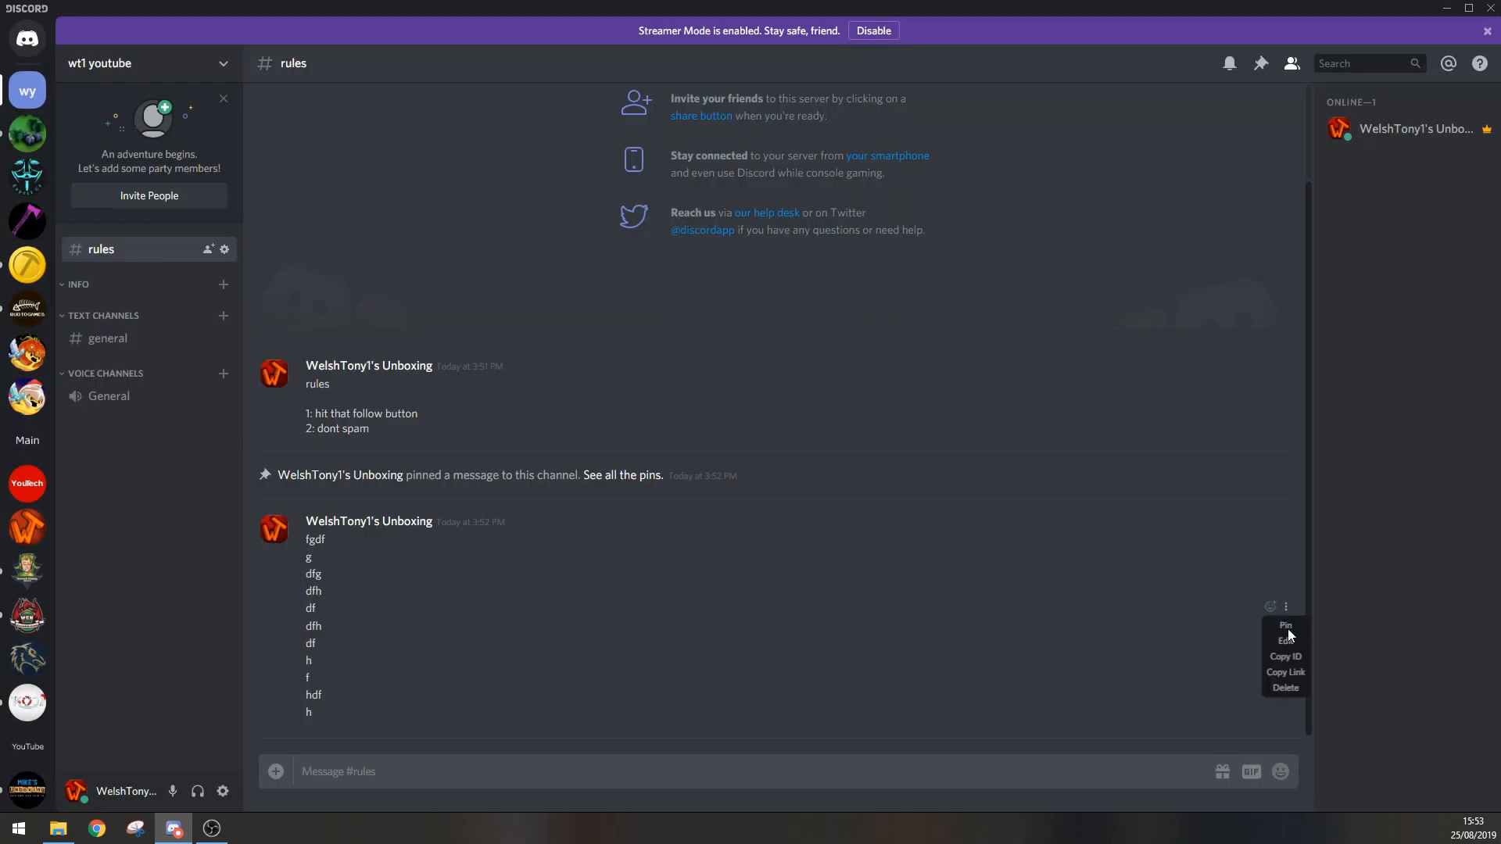
pyautogui.click(1288, 642)
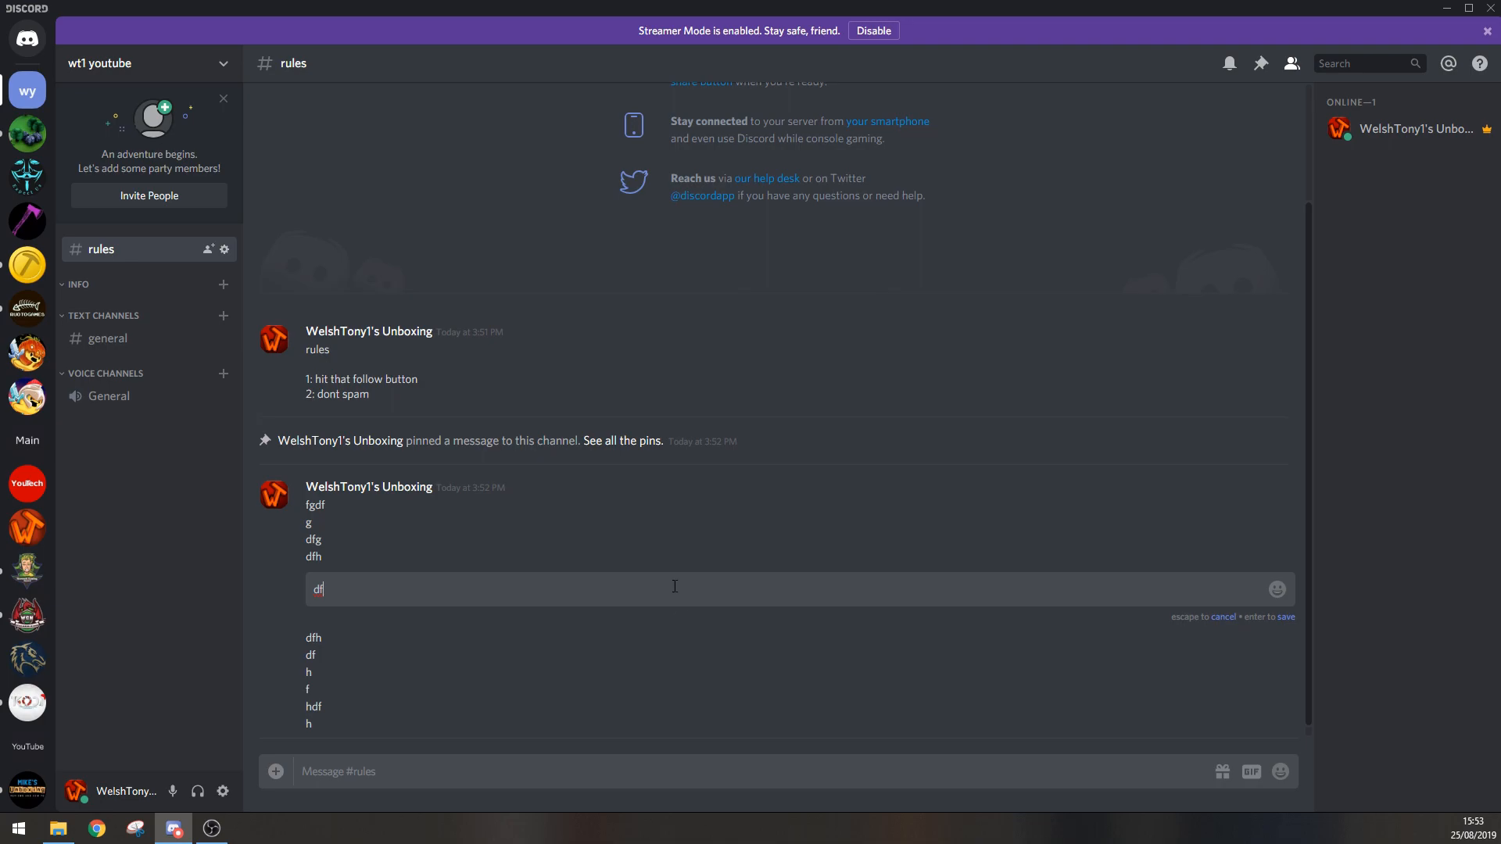
pyautogui.write('gfhjsfhjsdfjhsdgf')
pyautogui.press('Return')
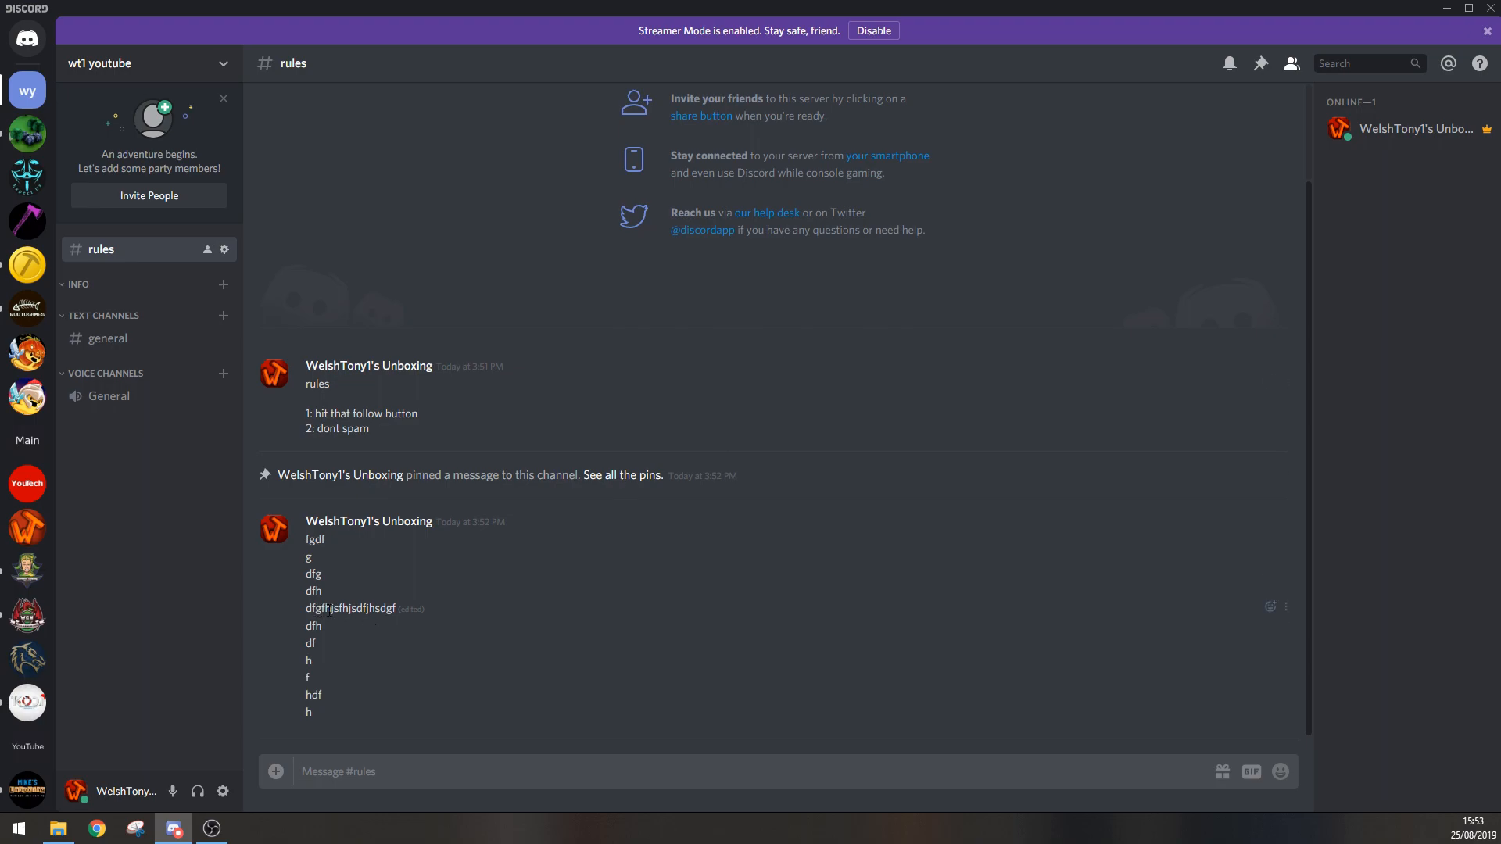
# Step: Add the yum and OK hand emoji reactions to the rules message
pyautogui.moveTo(417, 619)
pyautogui.click(1271, 385)
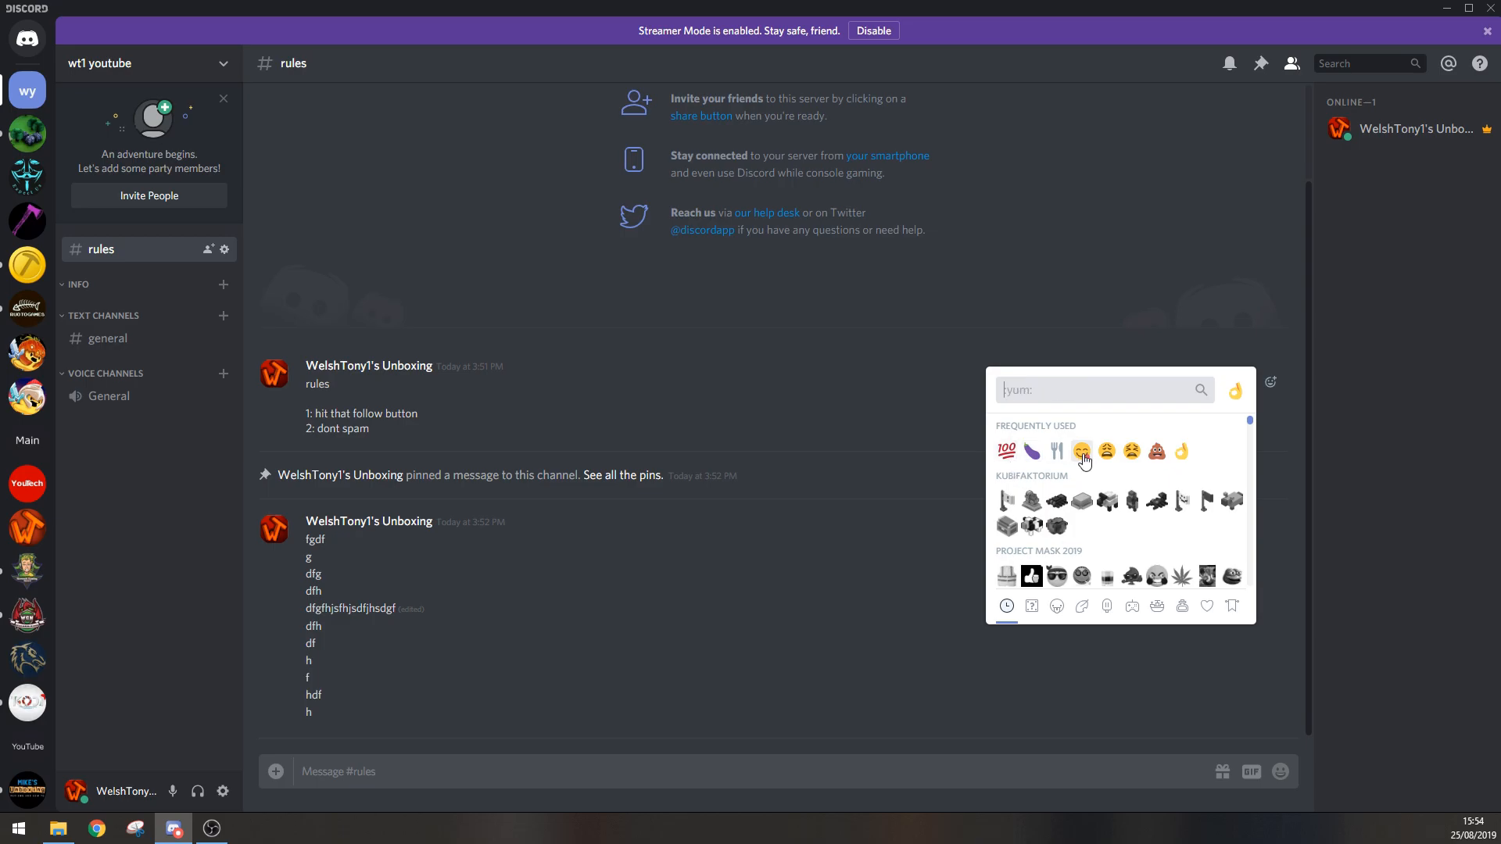
pyautogui.click(1083, 453)
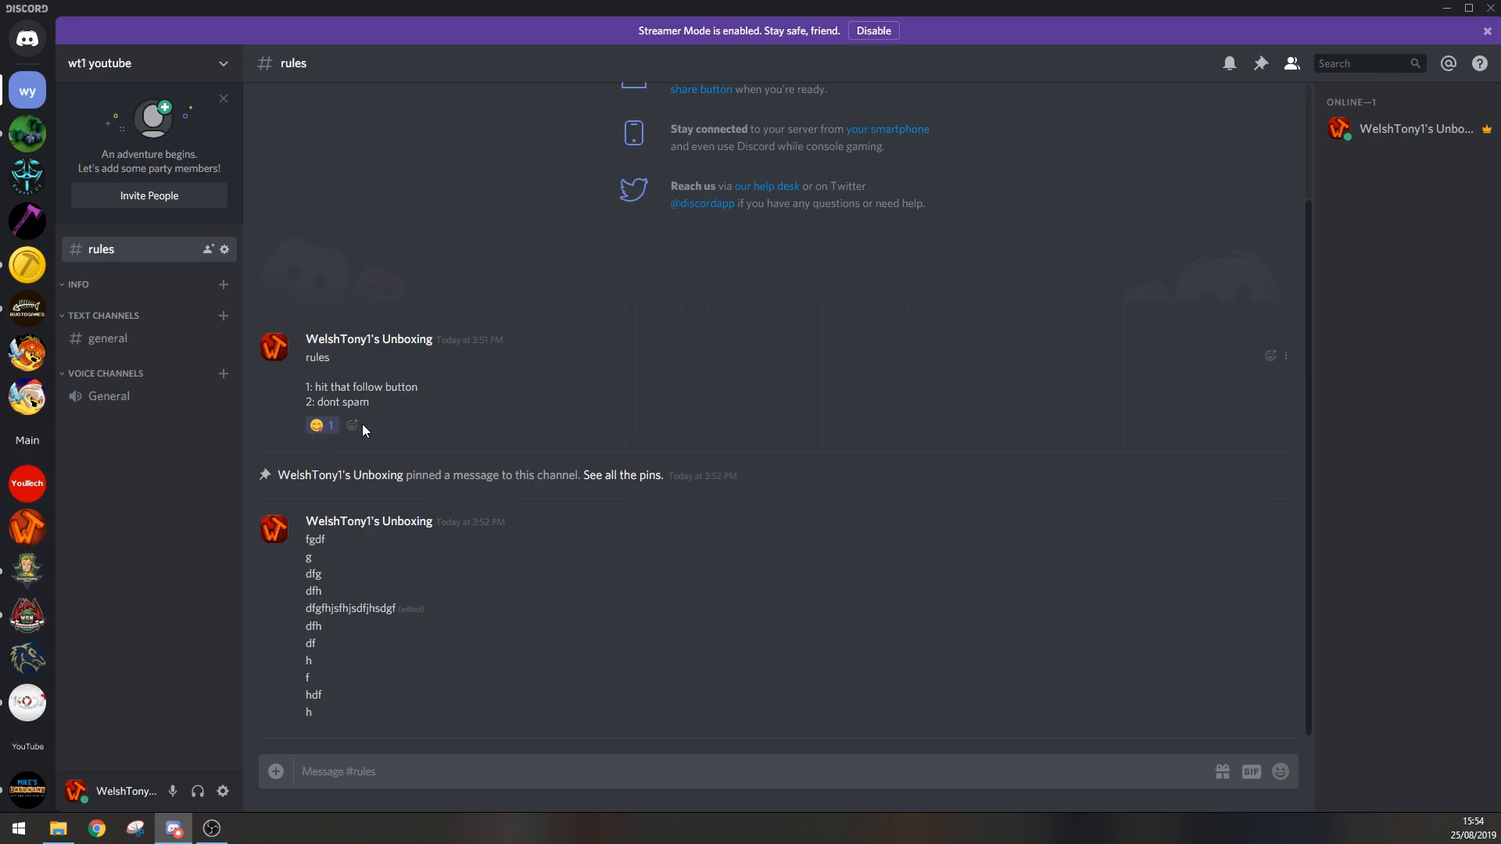
pyautogui.click(351, 426)
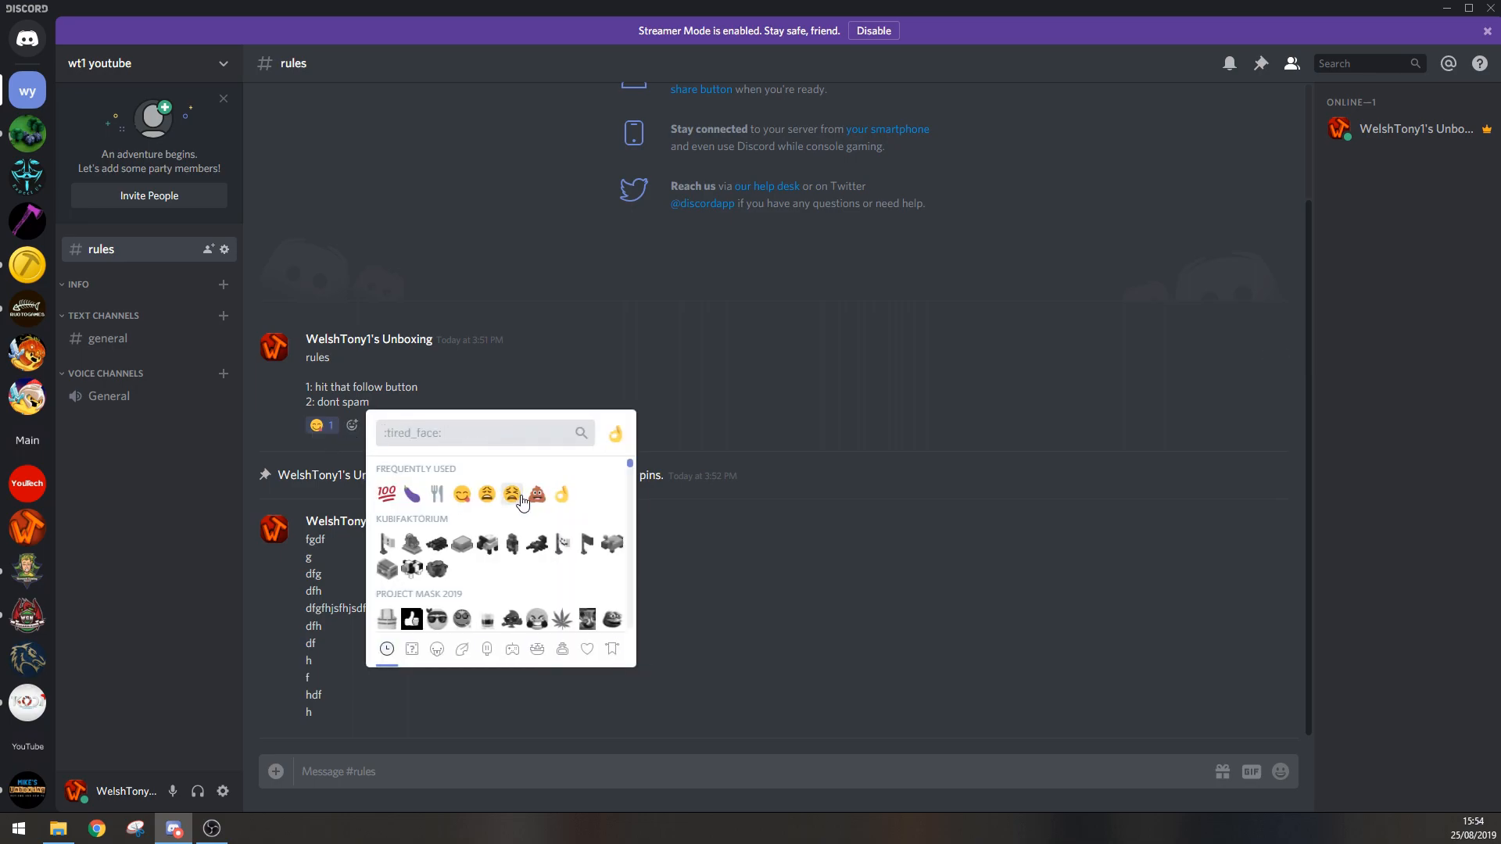
pyautogui.click(561, 494)
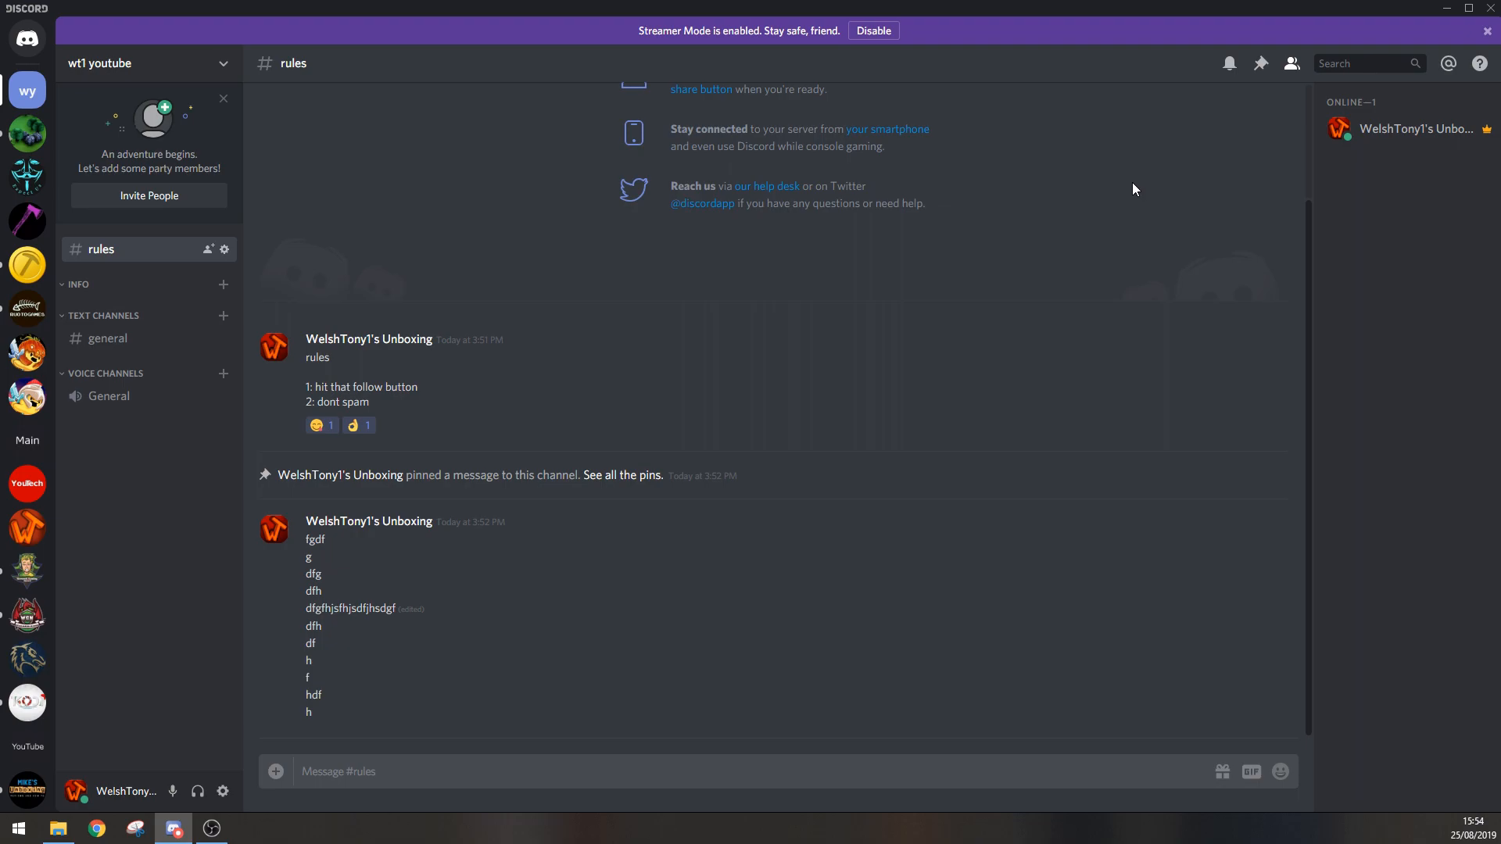
# Step: View the roles available for the server owner and try to tick Admin in the member's role options
pyautogui.click(1407, 138)
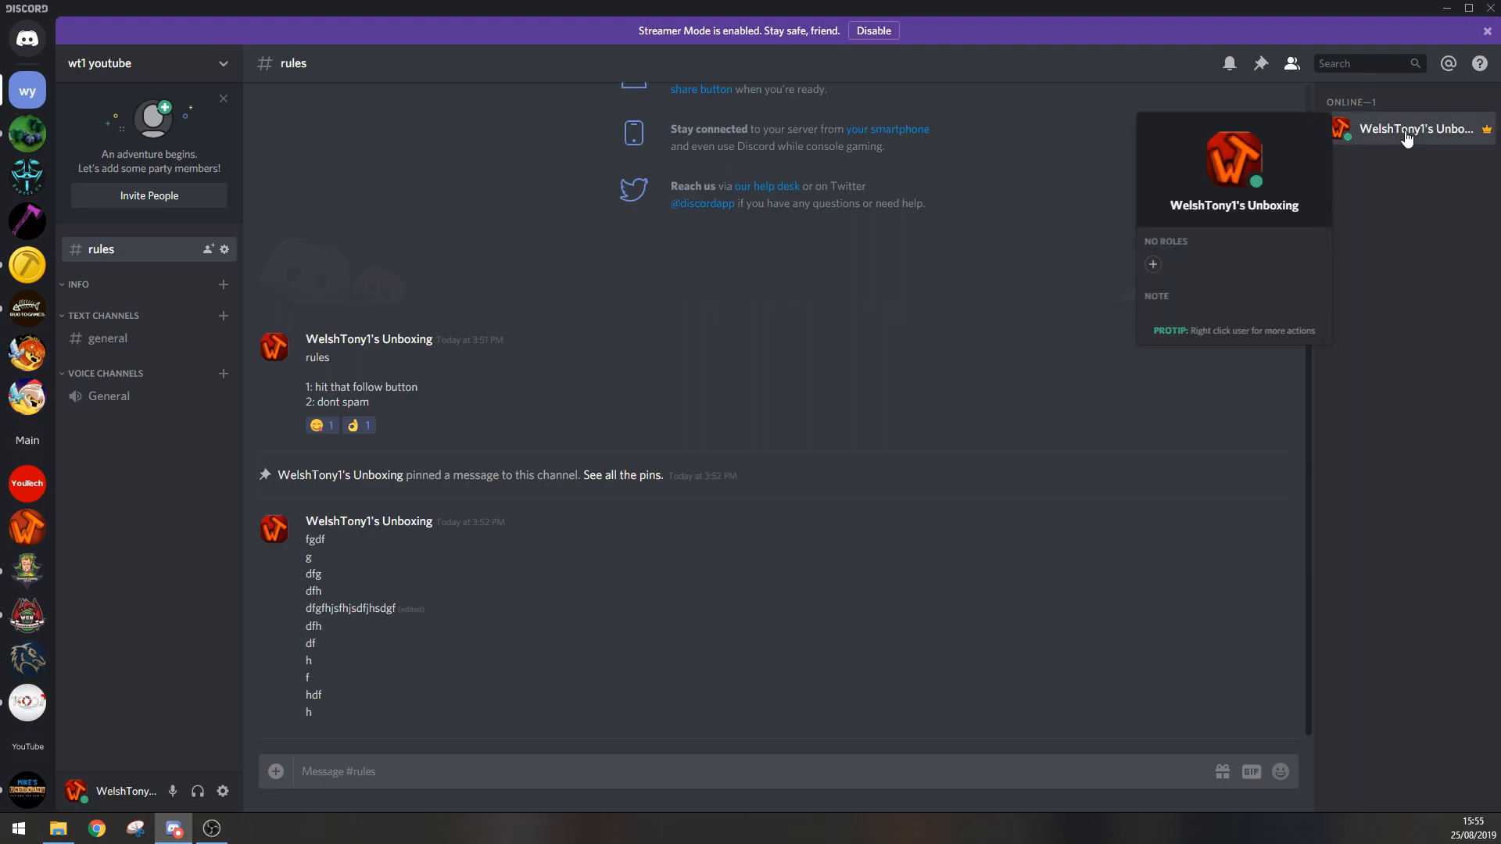
pyautogui.click(1153, 266)
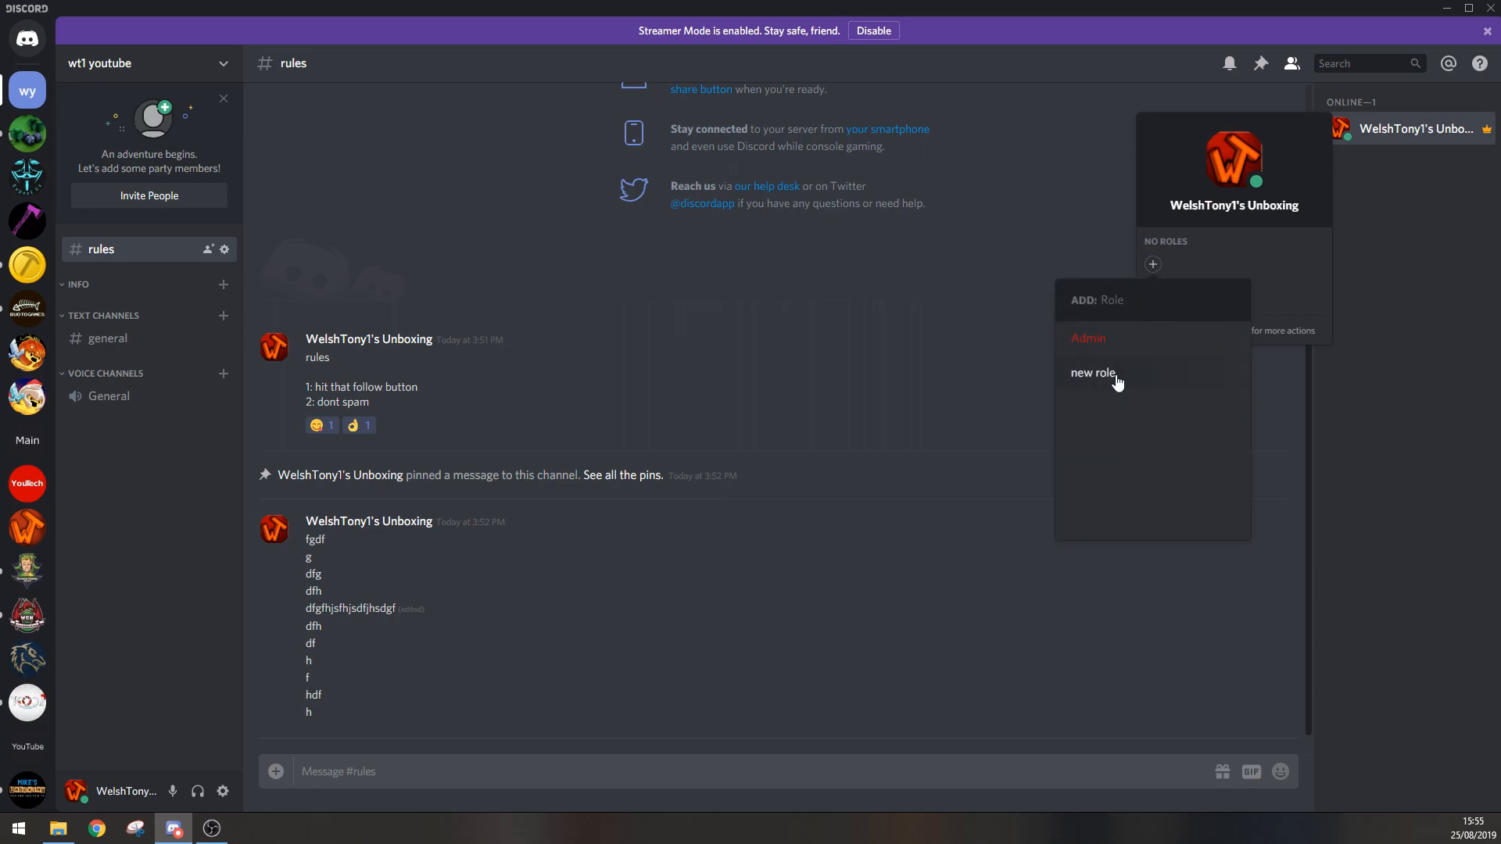
pyautogui.click(1373, 426)
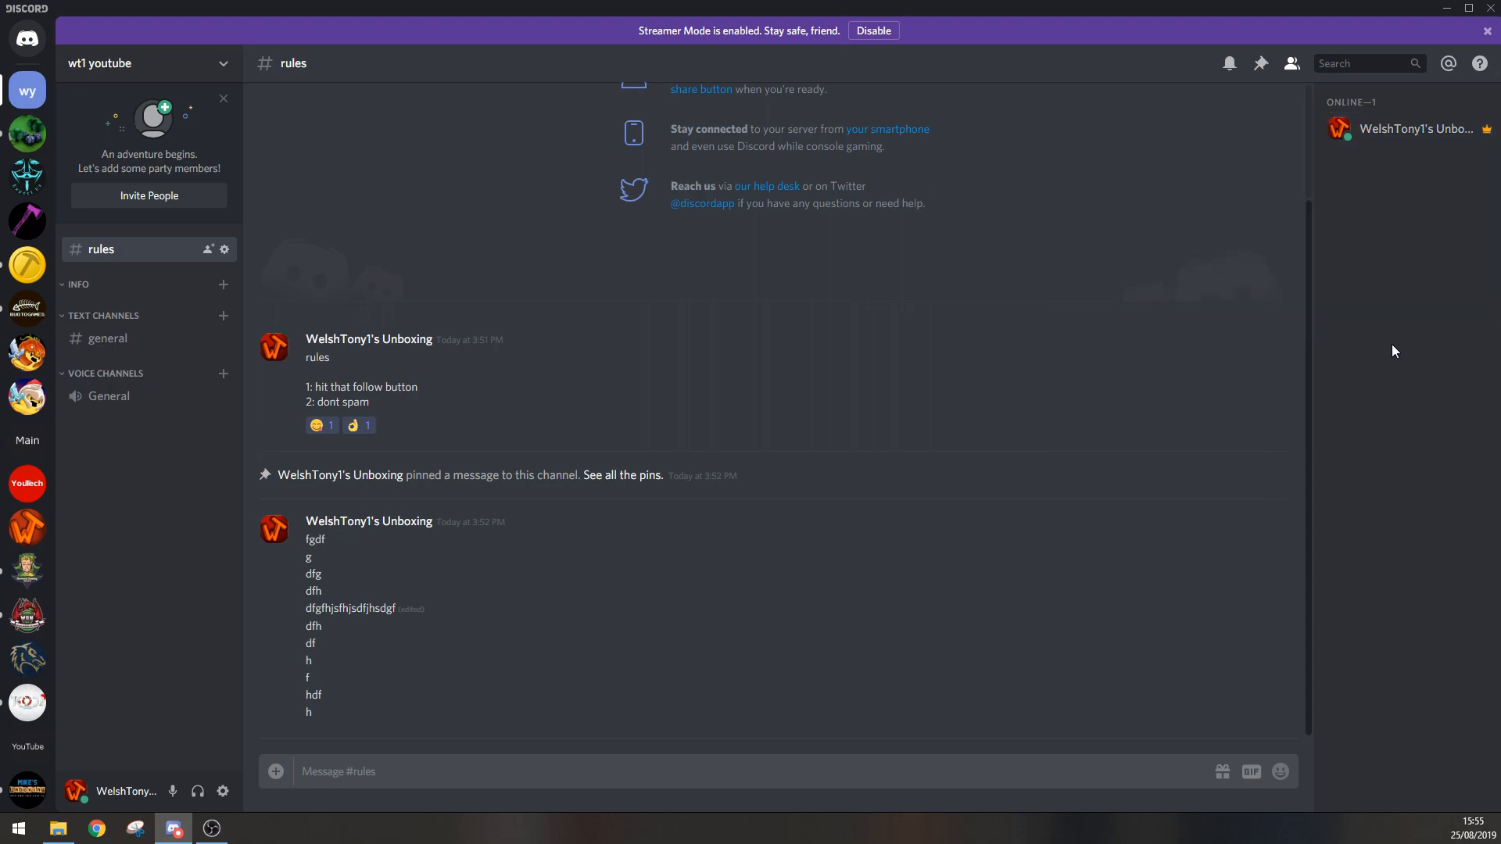
pyautogui.rightClick(1362, 127)
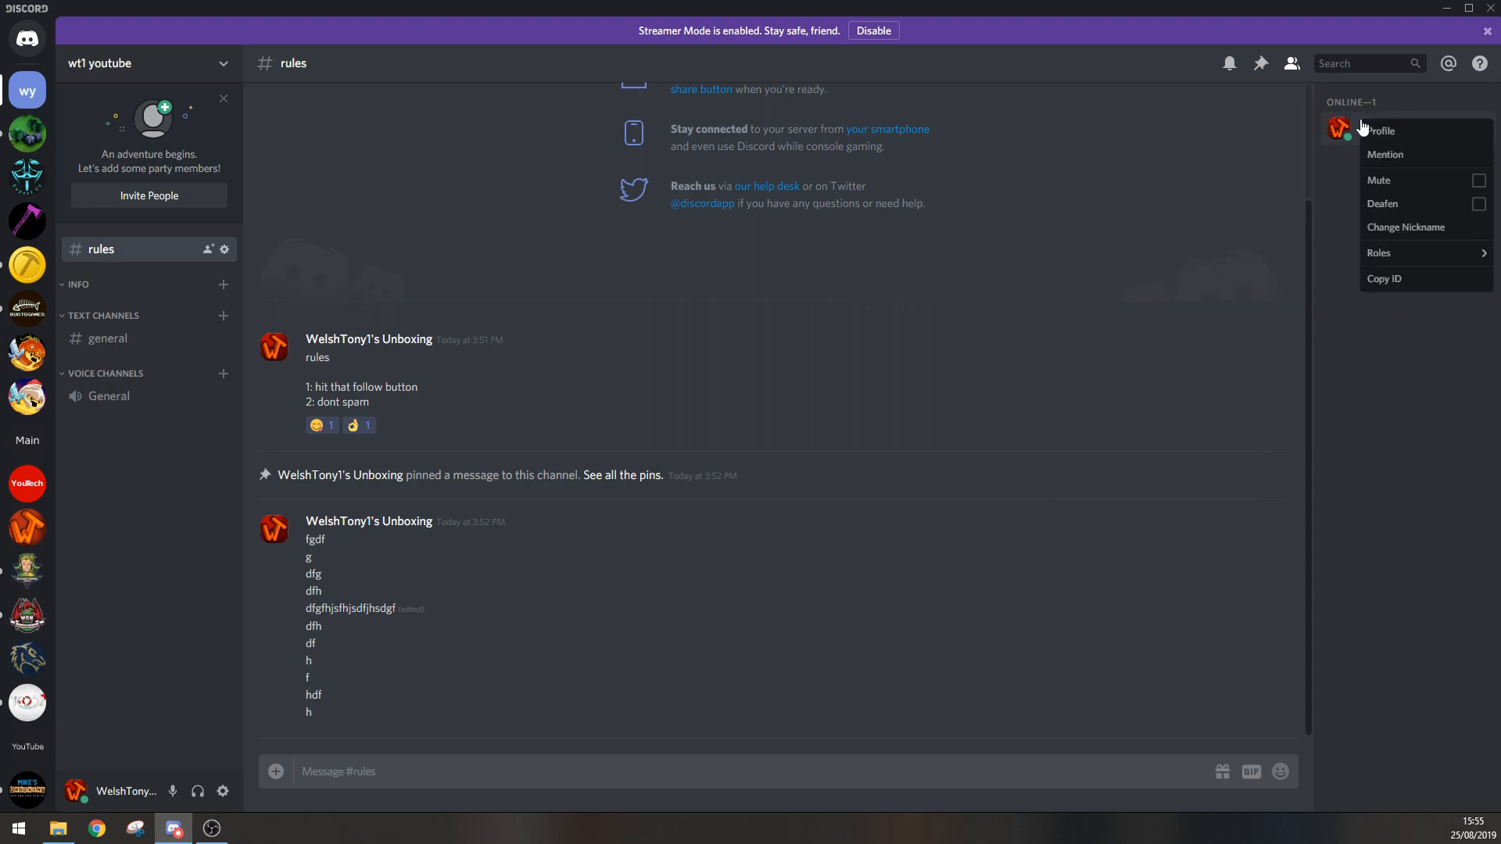
pyautogui.moveTo(1377, 256)
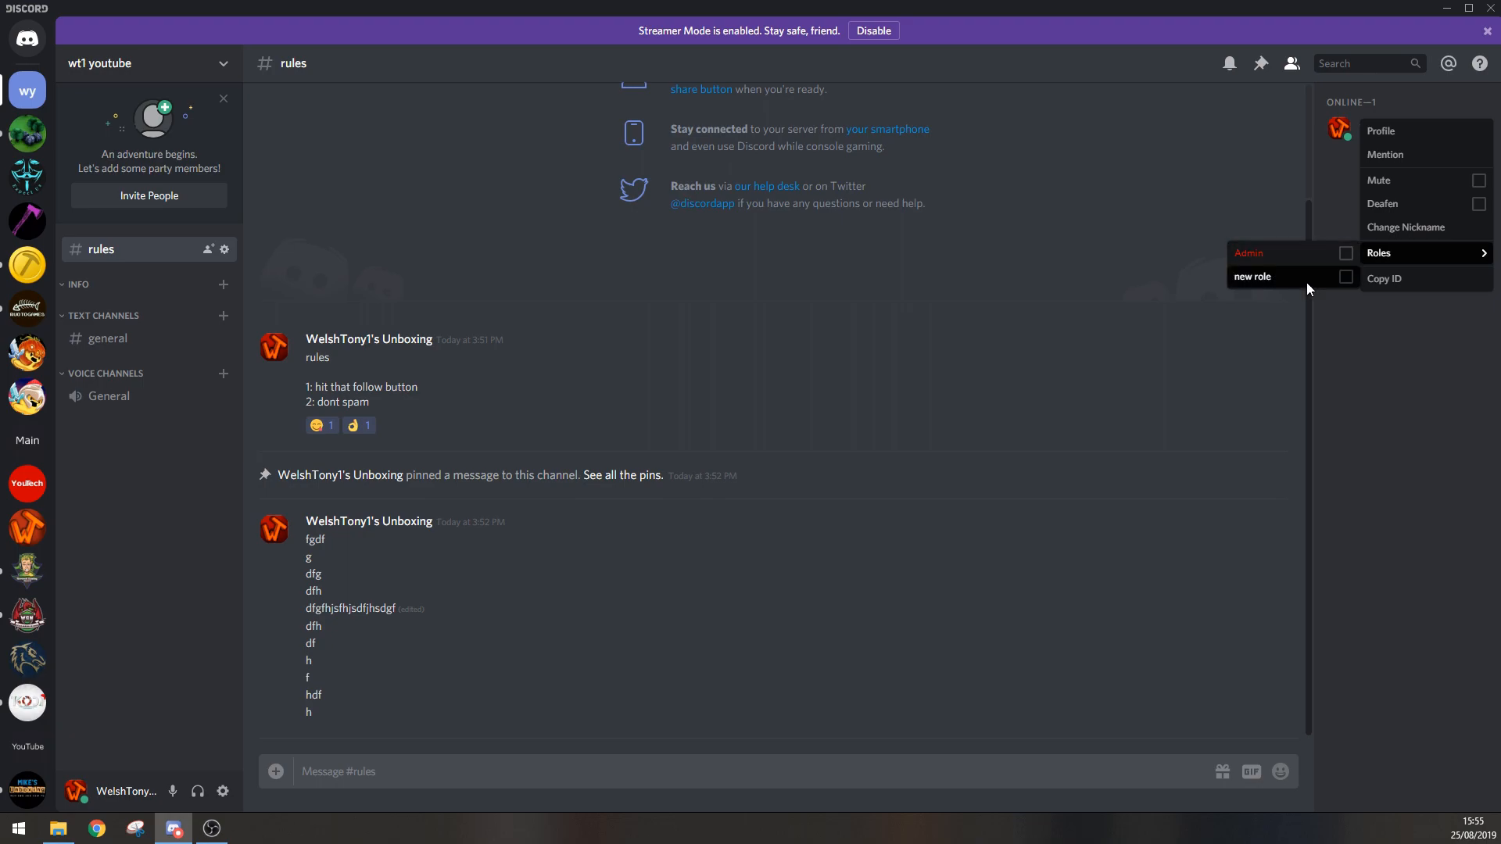
pyautogui.click(1338, 260)
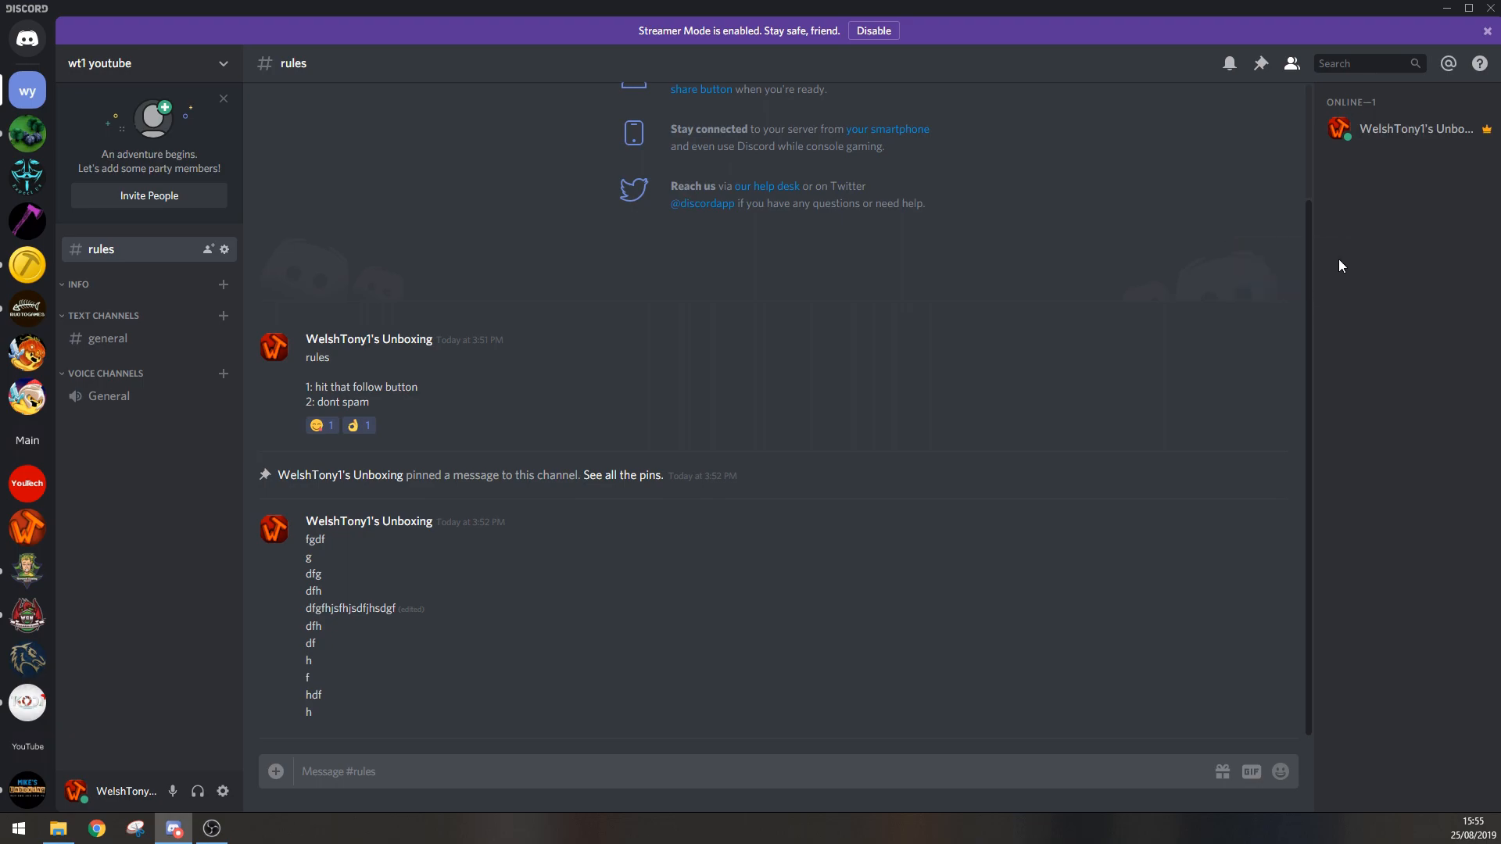
# Step: Assign the Admin role to the server owner from the member's profile card and close the card
pyautogui.click(1364, 134)
pyautogui.click(1153, 265)
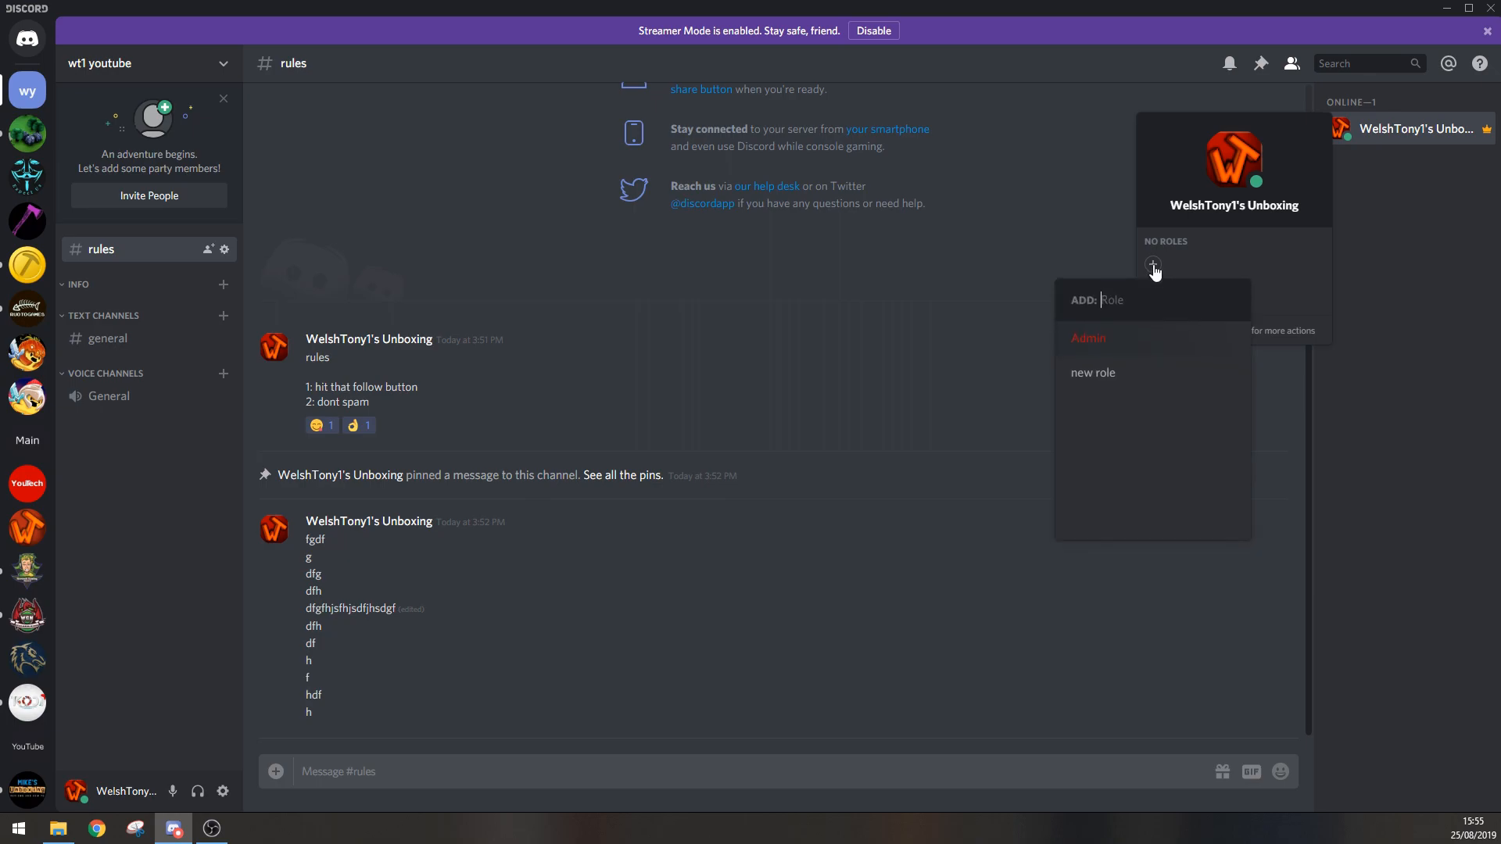
pyautogui.click(1104, 352)
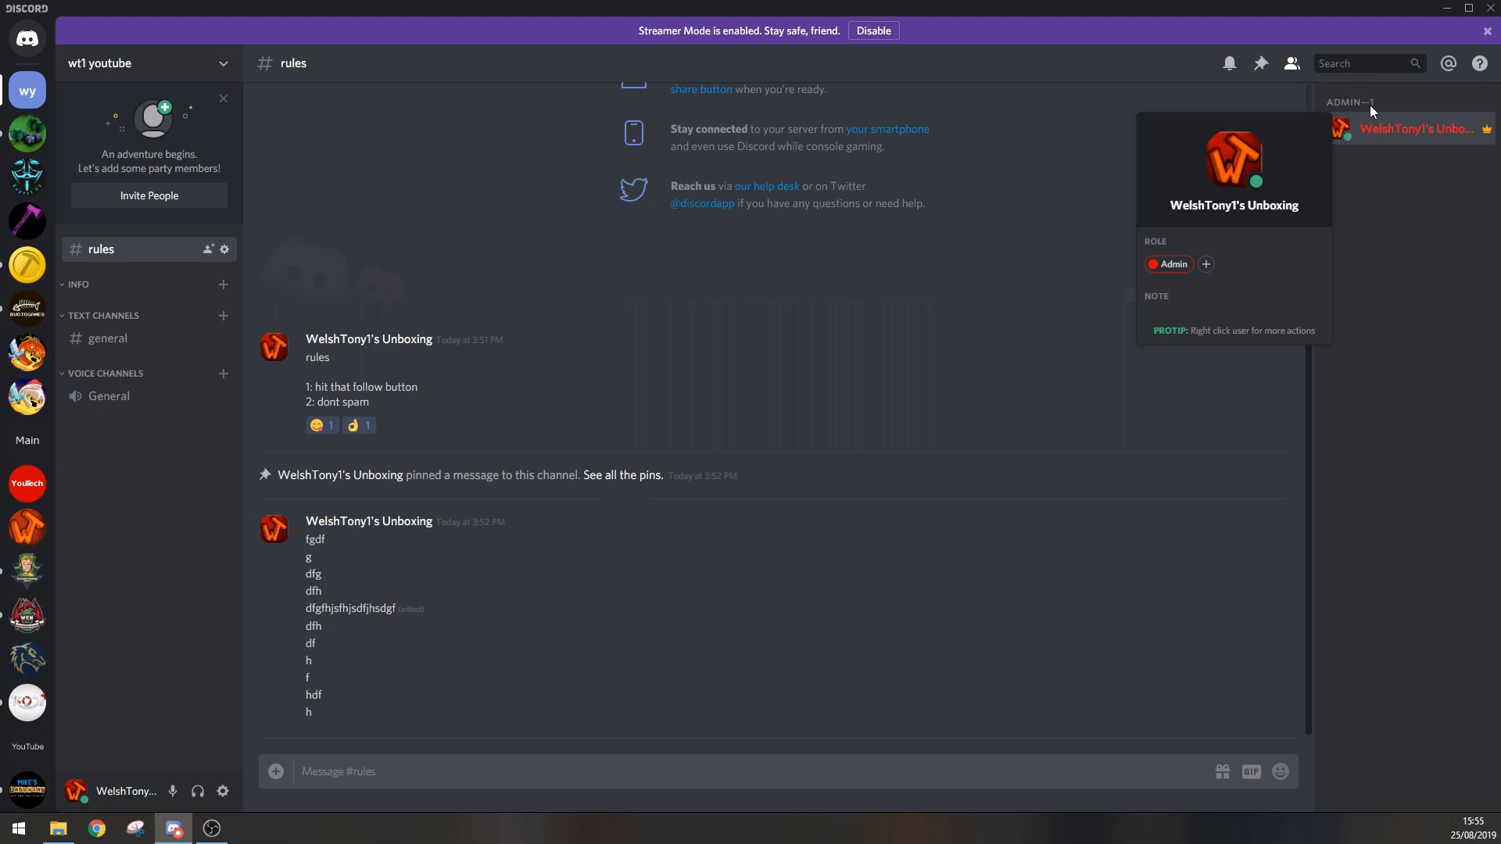
pyautogui.click(1376, 194)
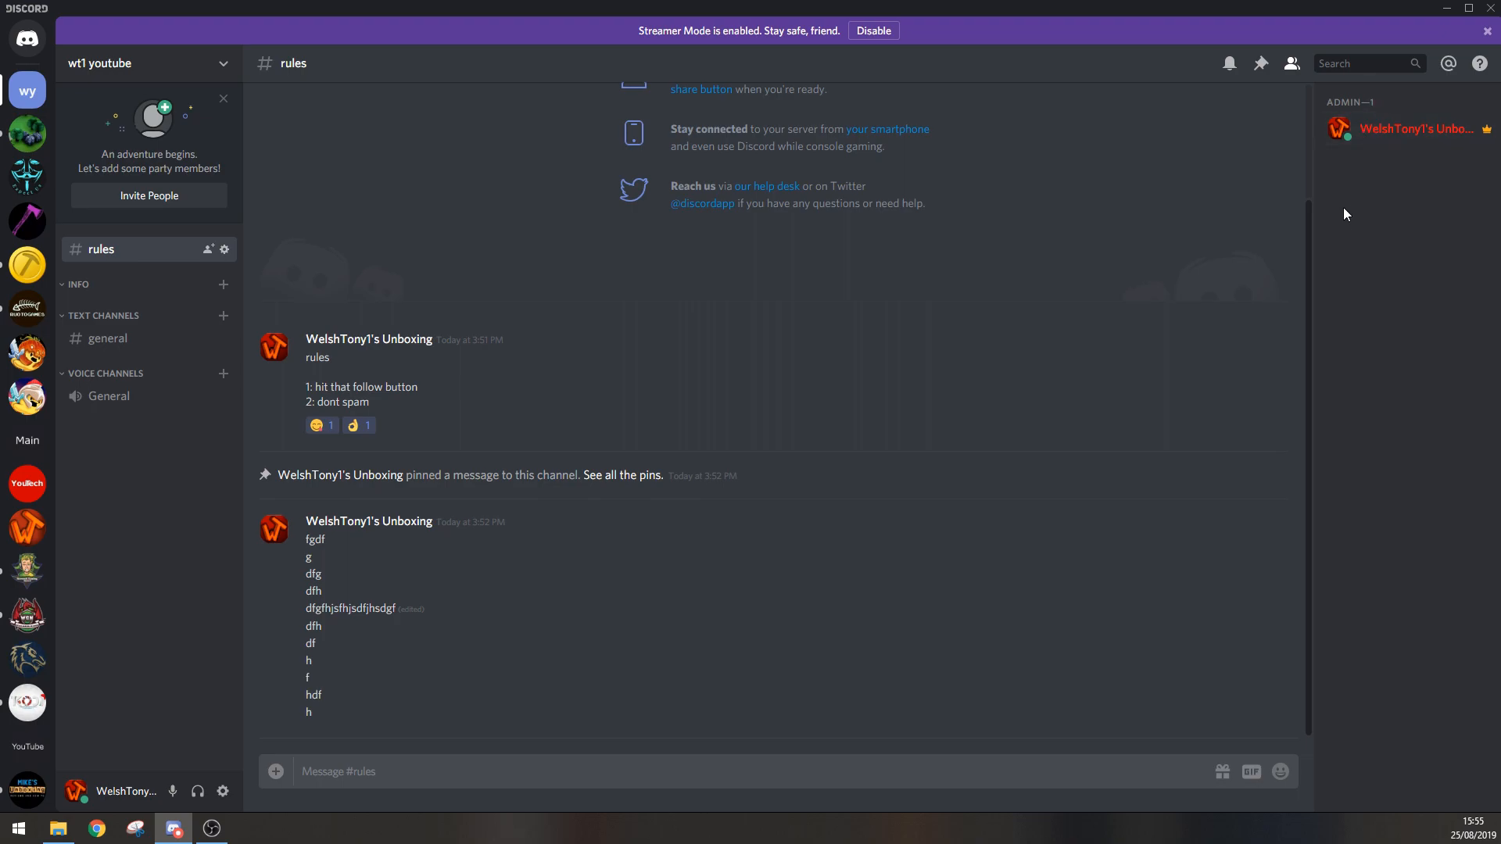
# Step: Remove the Admin role from the server owner and close the profile card
pyautogui.click(1370, 130)
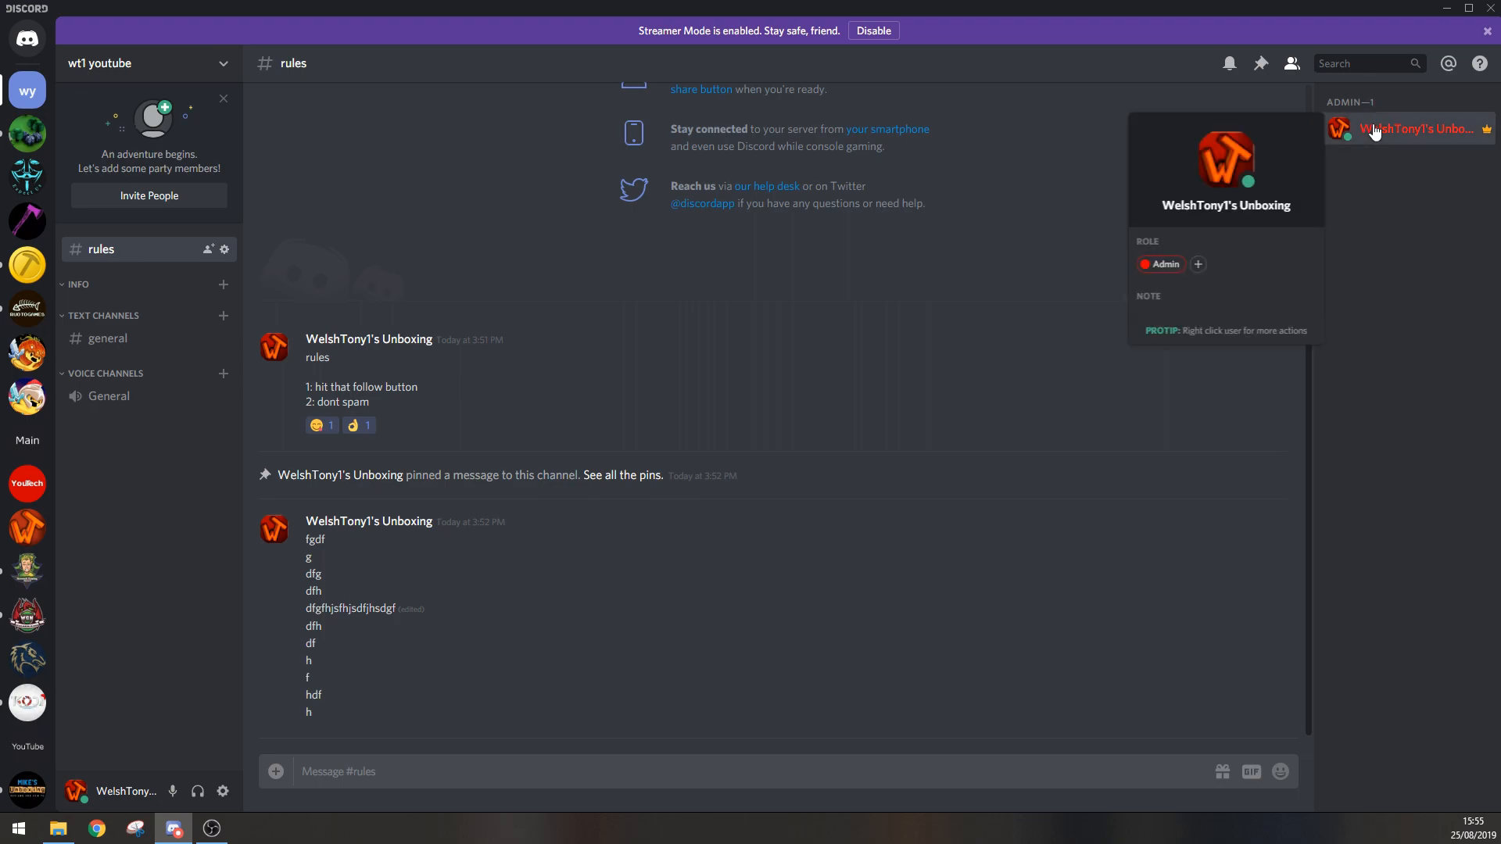
pyautogui.click(1153, 265)
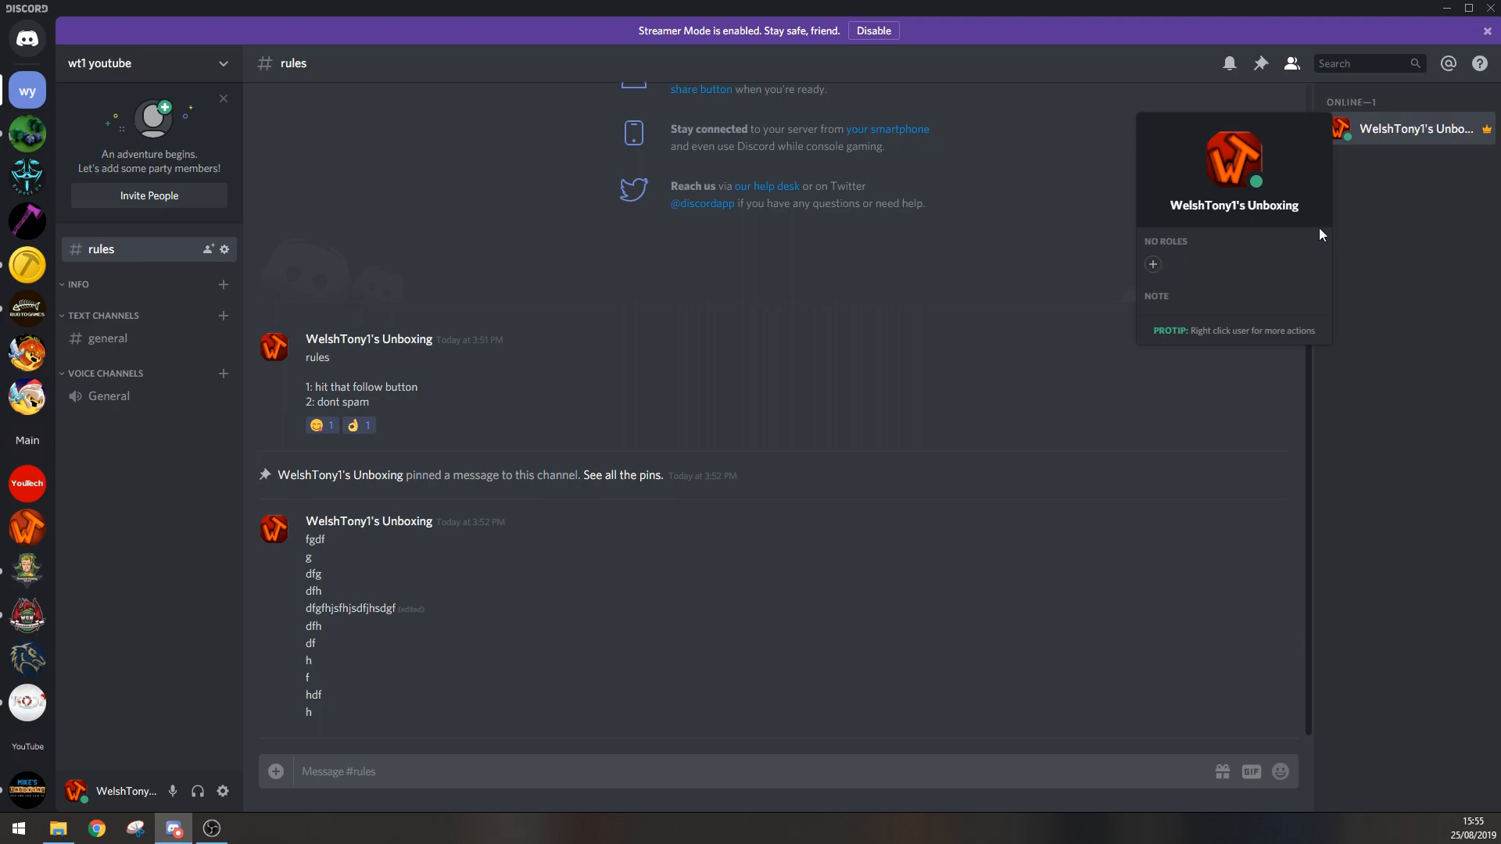
pyautogui.click(1385, 198)
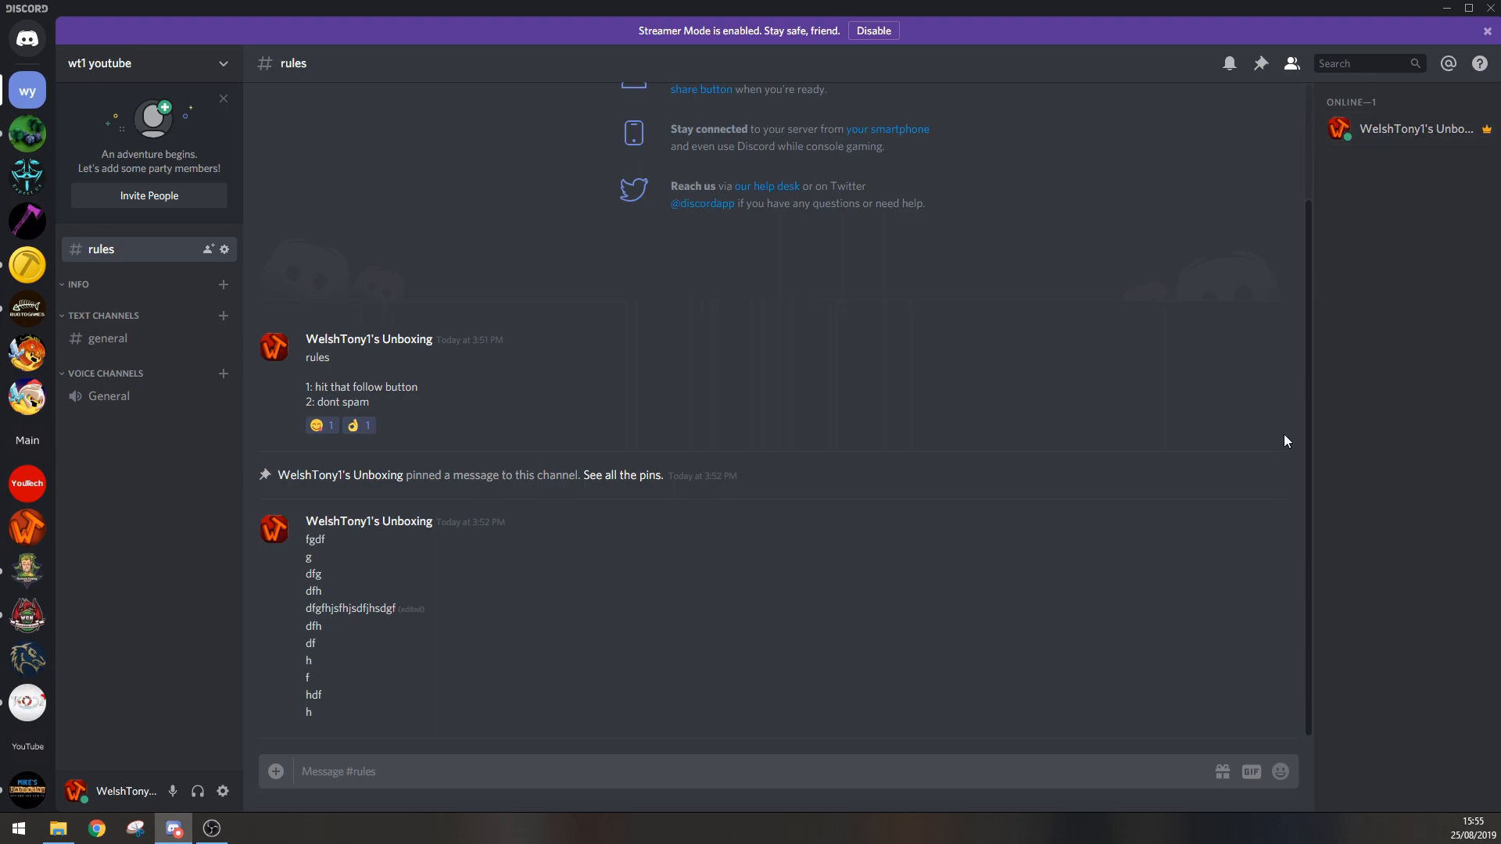
# Step: Give the server owner the Admin role again and close the profile card
pyautogui.click(1372, 138)
pyautogui.click(1153, 264)
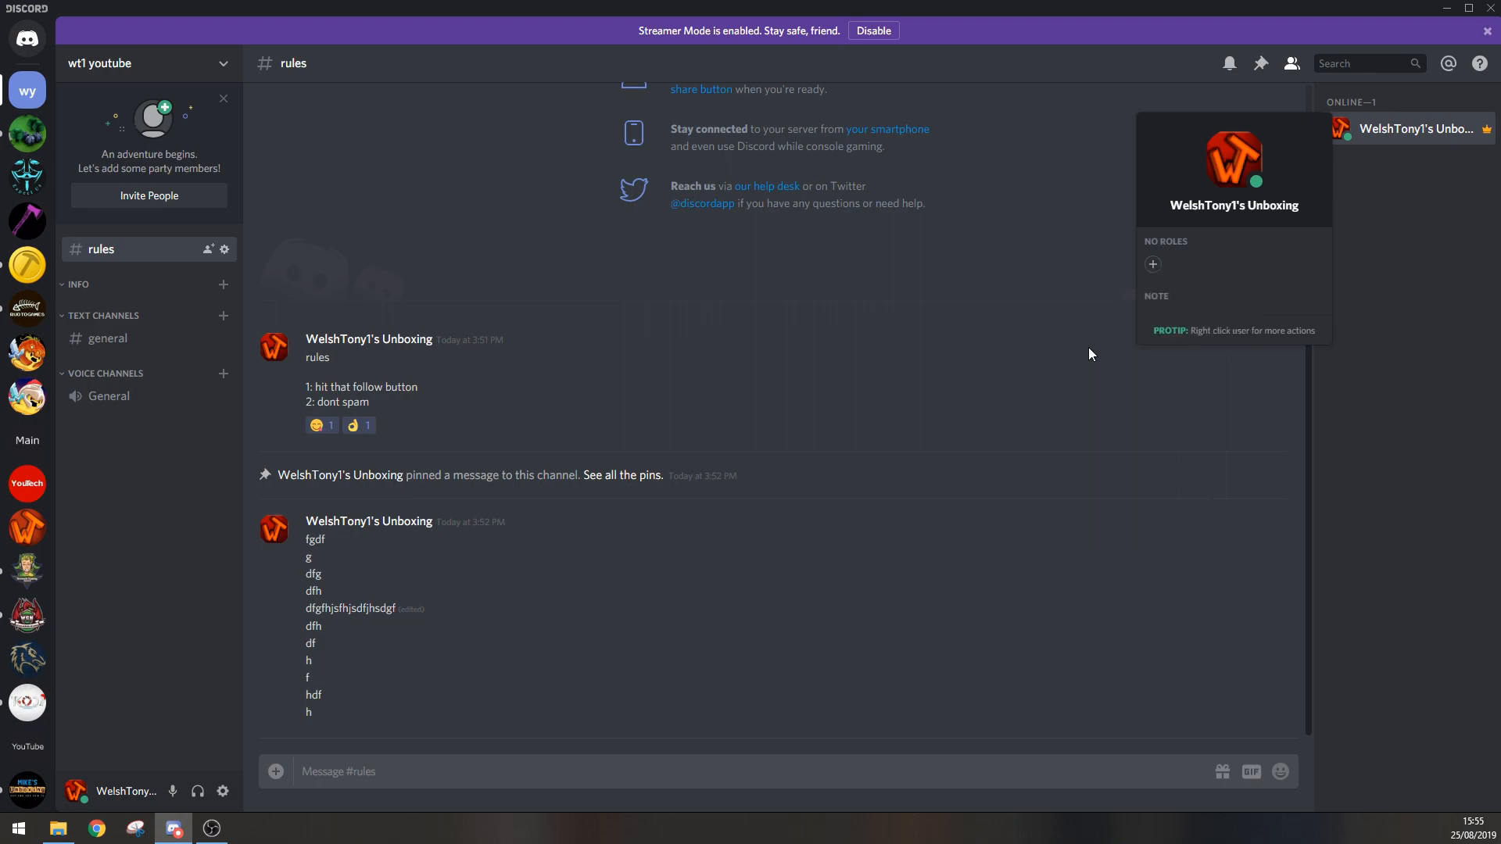
pyautogui.click(1369, 261)
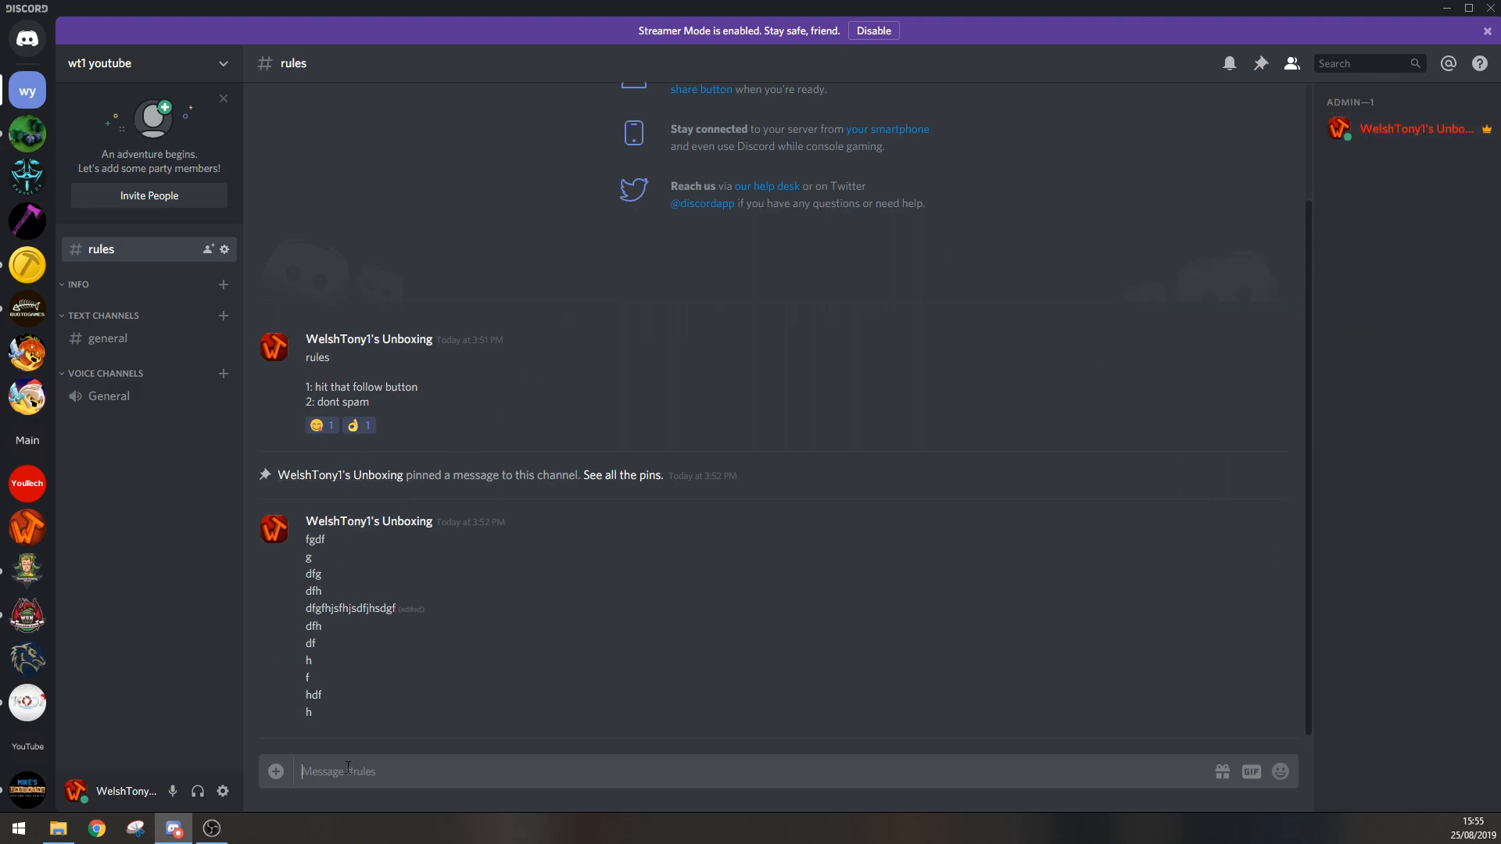
# Step: Send the test messages "fghfgh" in the rules channel and "ghgf" in the general text channel
pyautogui.write('fghfgh')
pyautogui.press('Return')
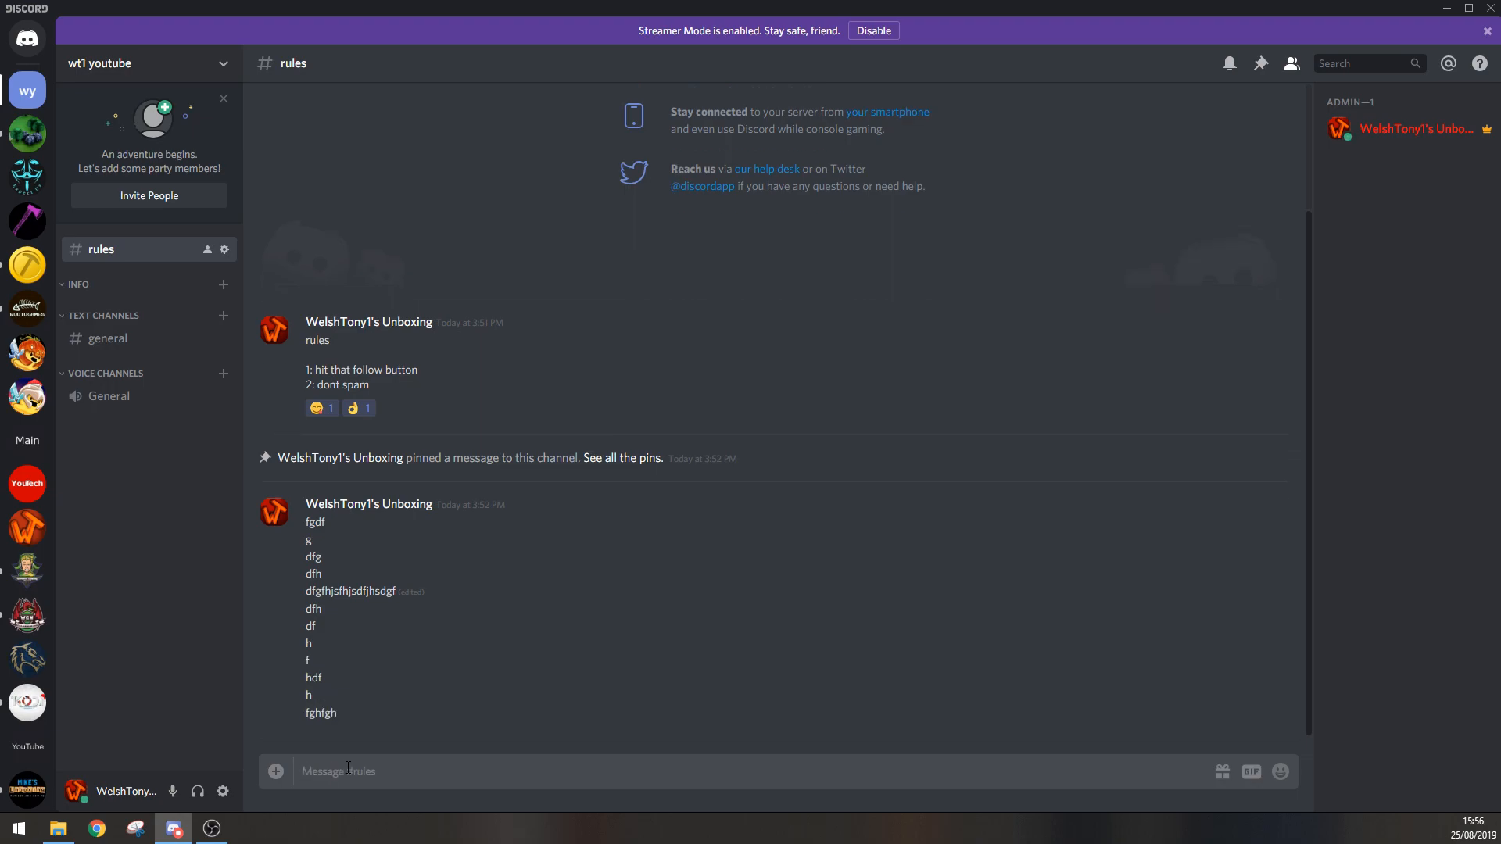
pyautogui.click(122, 344)
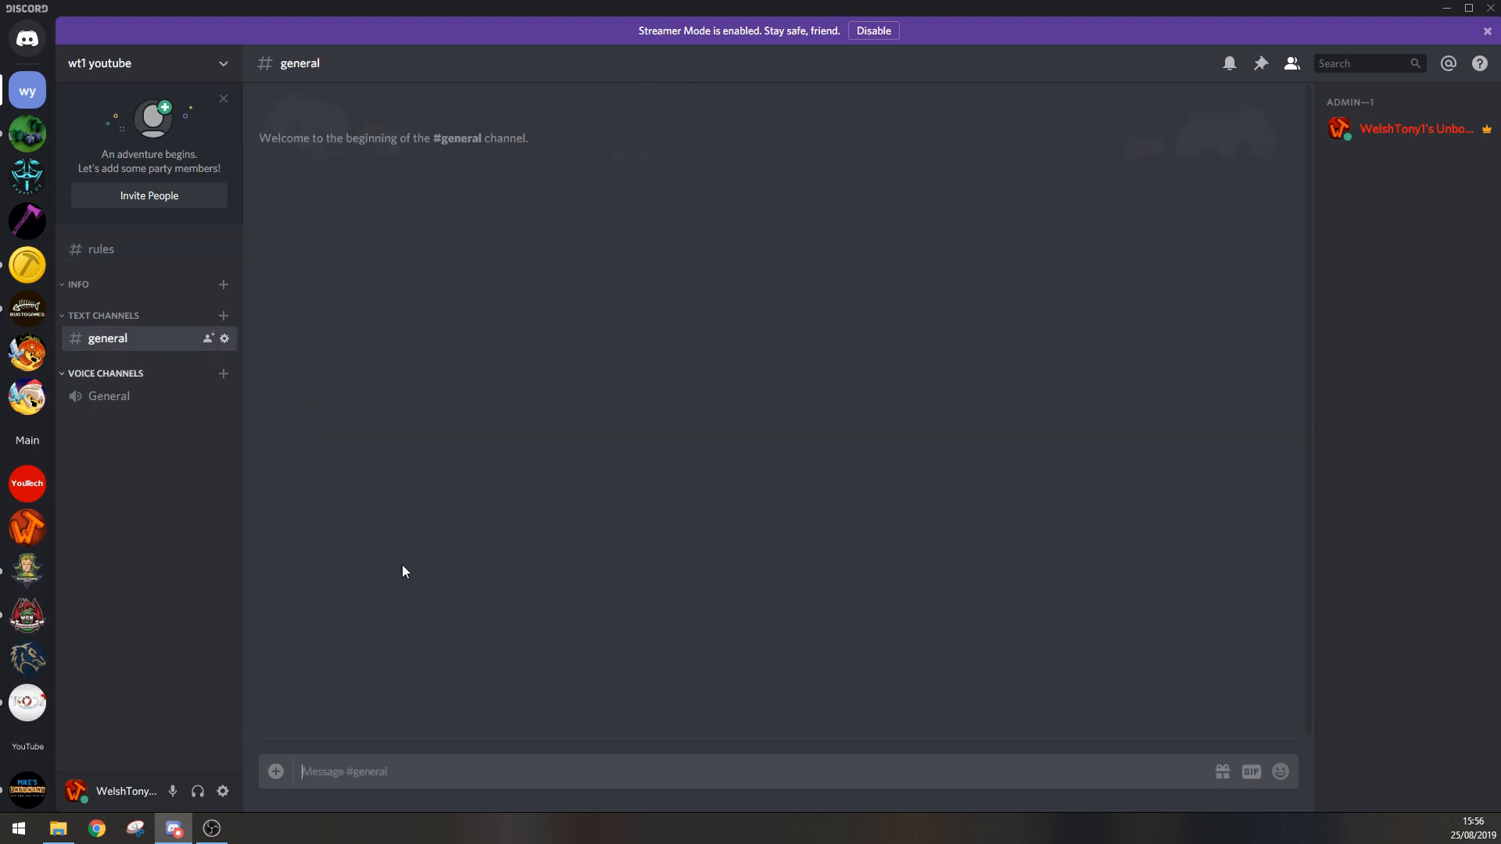
pyautogui.write('ghgf')
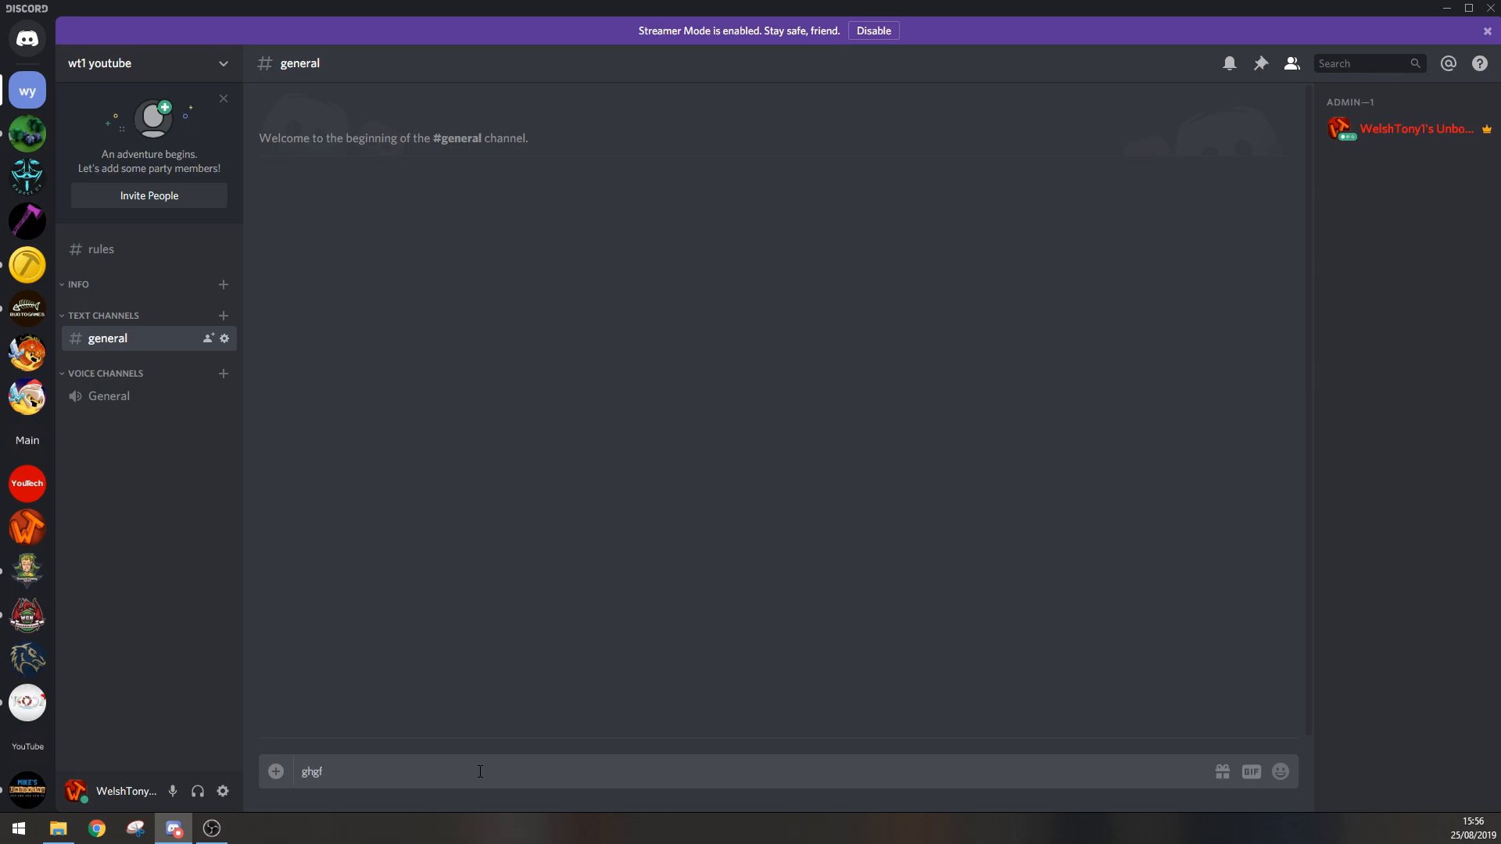
pyautogui.press('Return')
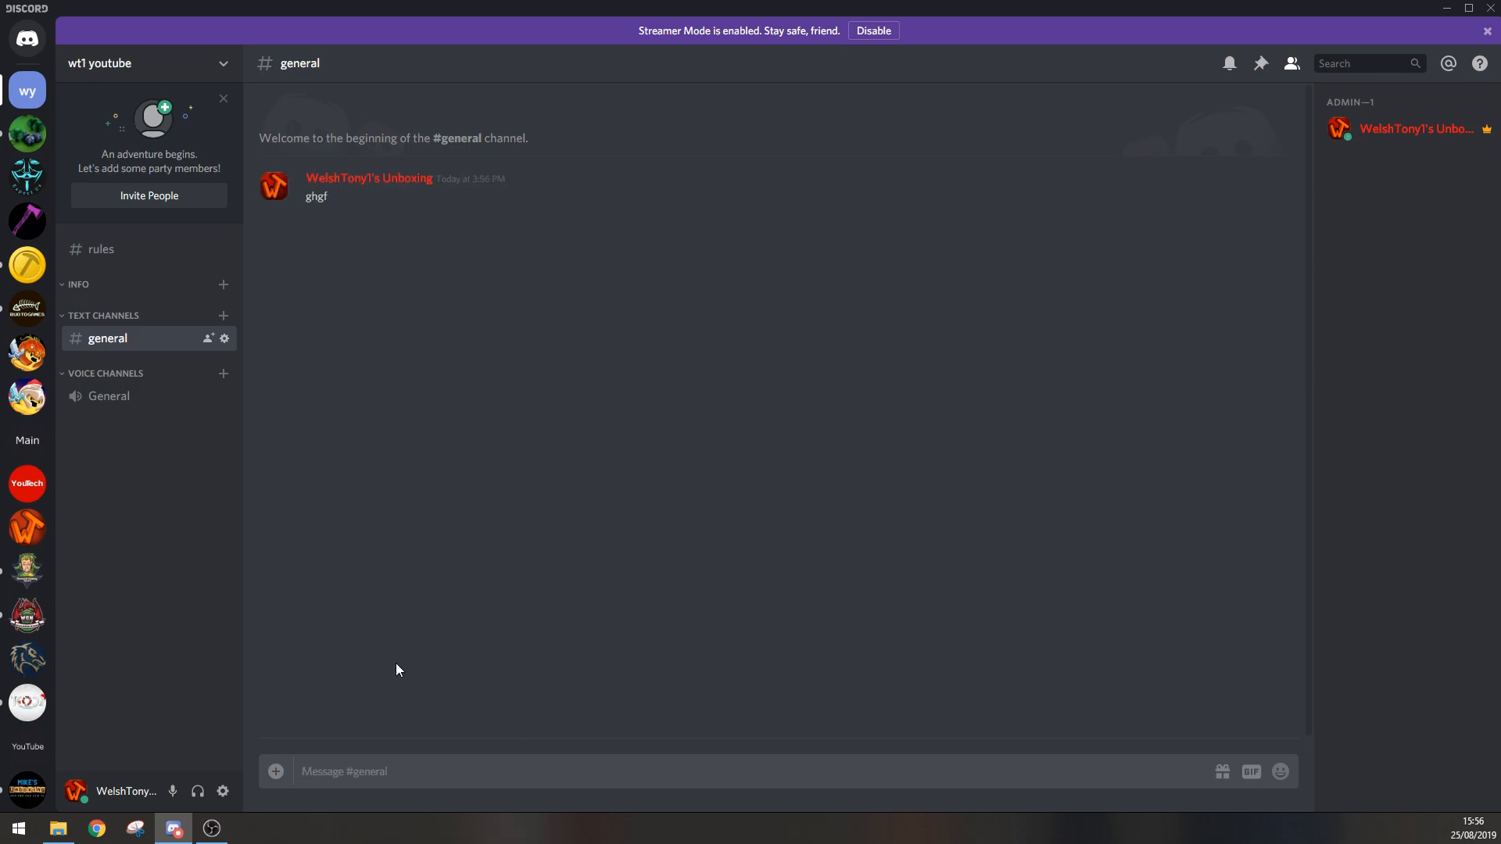
# Step: Move the rules channel into the Info category keeping its current permissions, and move it back out above the category
pyautogui.click(139, 256)
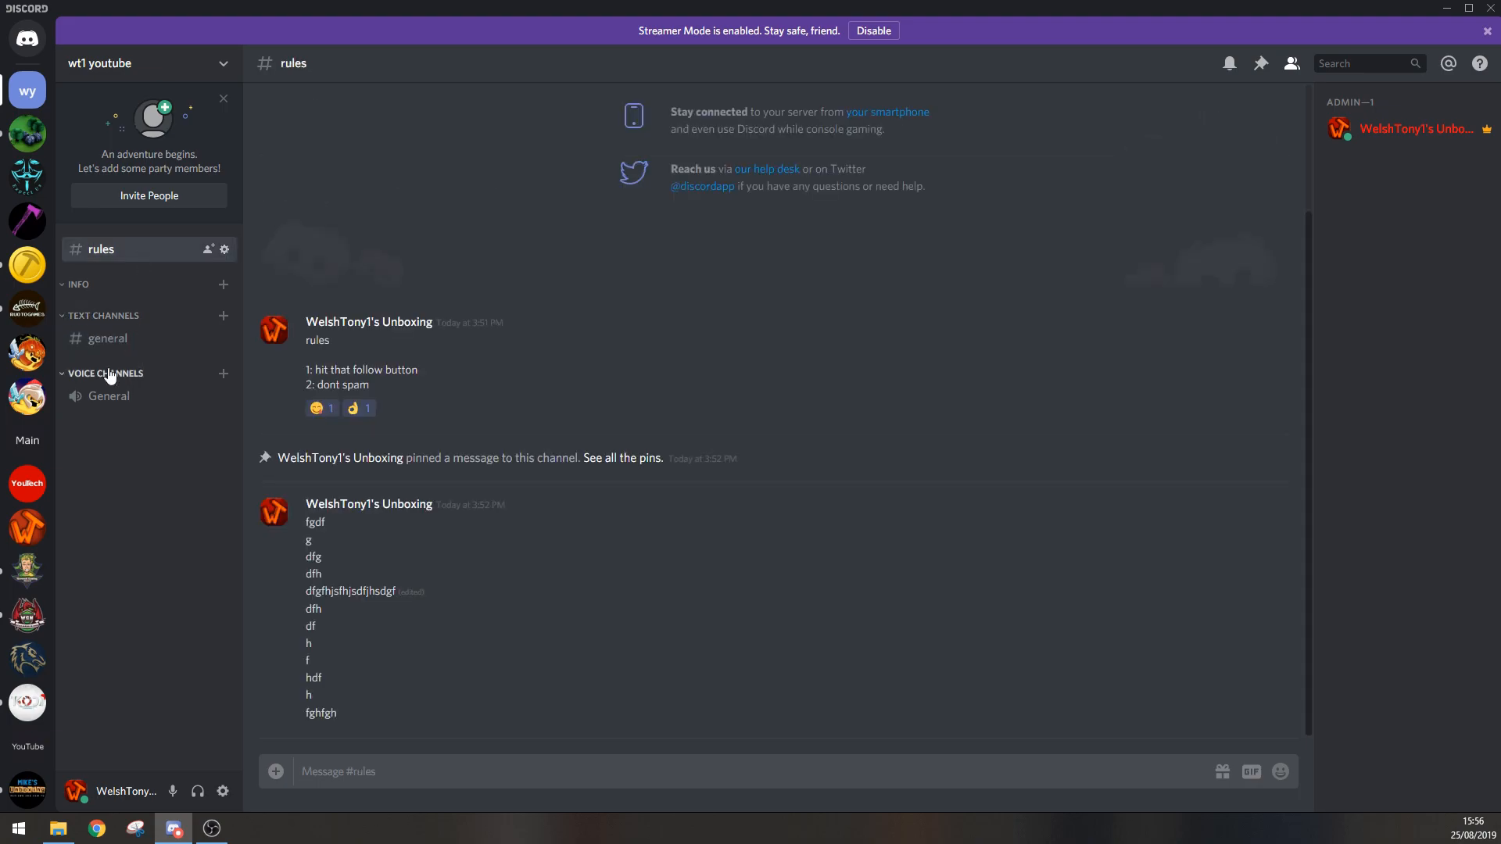
pyautogui.click(110, 337)
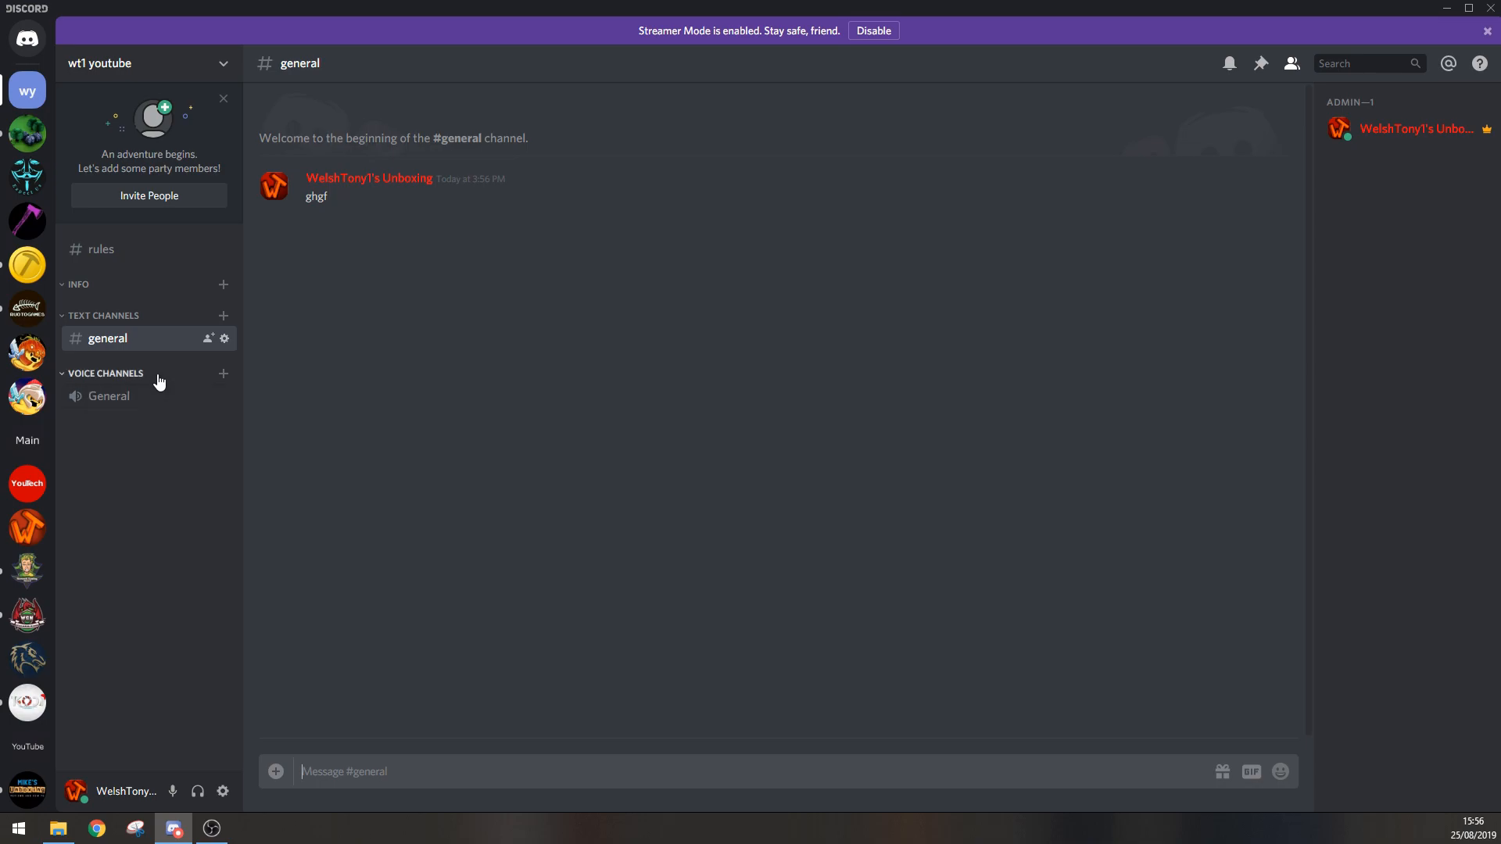
pyautogui.click(121, 288)
pyautogui.moveTo(122, 250); pyautogui.dragTo(114, 299)
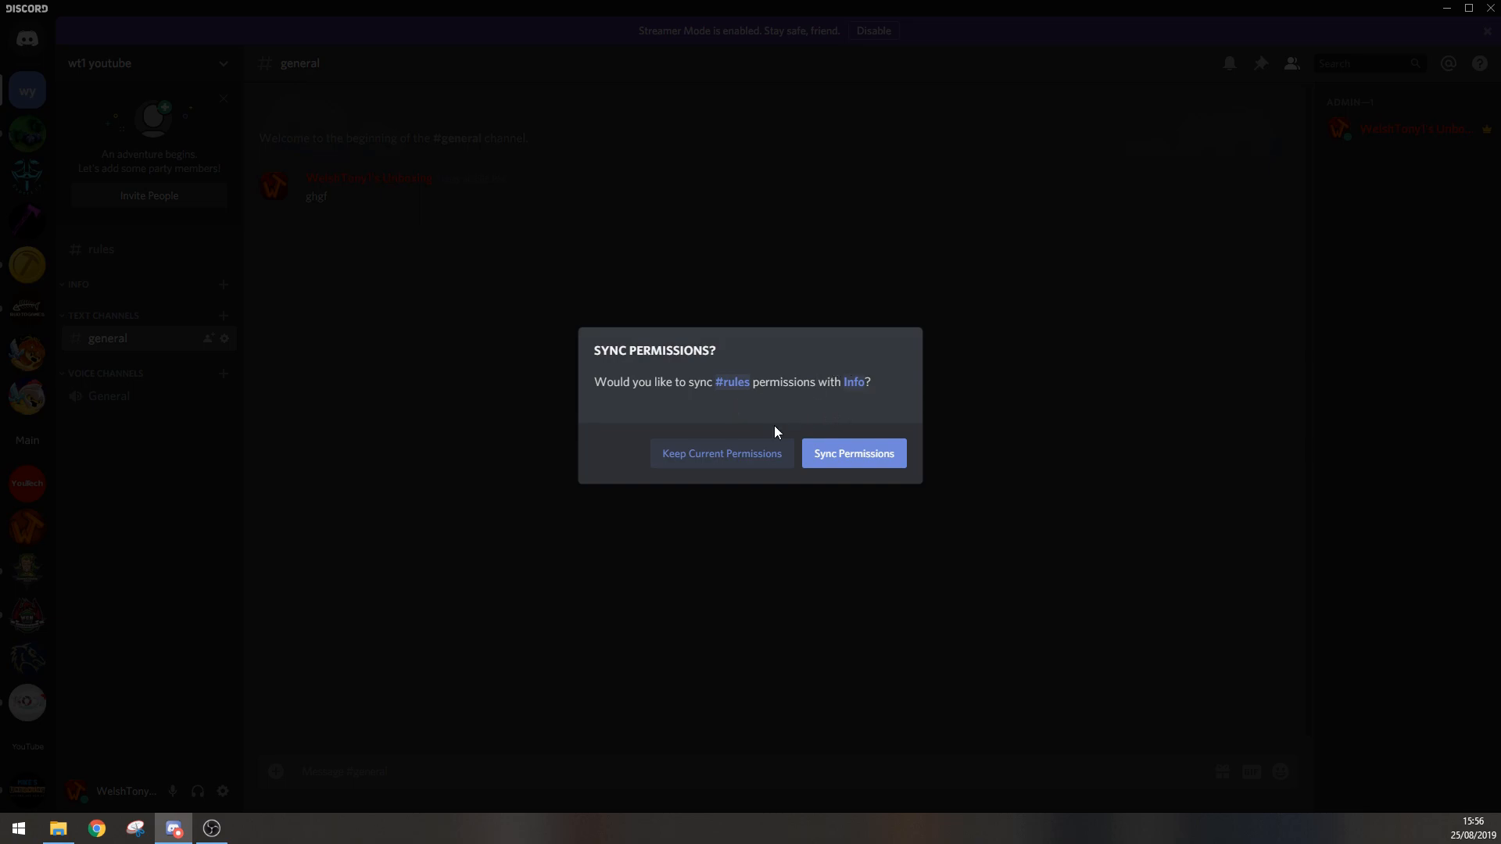
pyautogui.click(728, 464)
pyautogui.moveTo(120, 274); pyautogui.dragTo(128, 234)
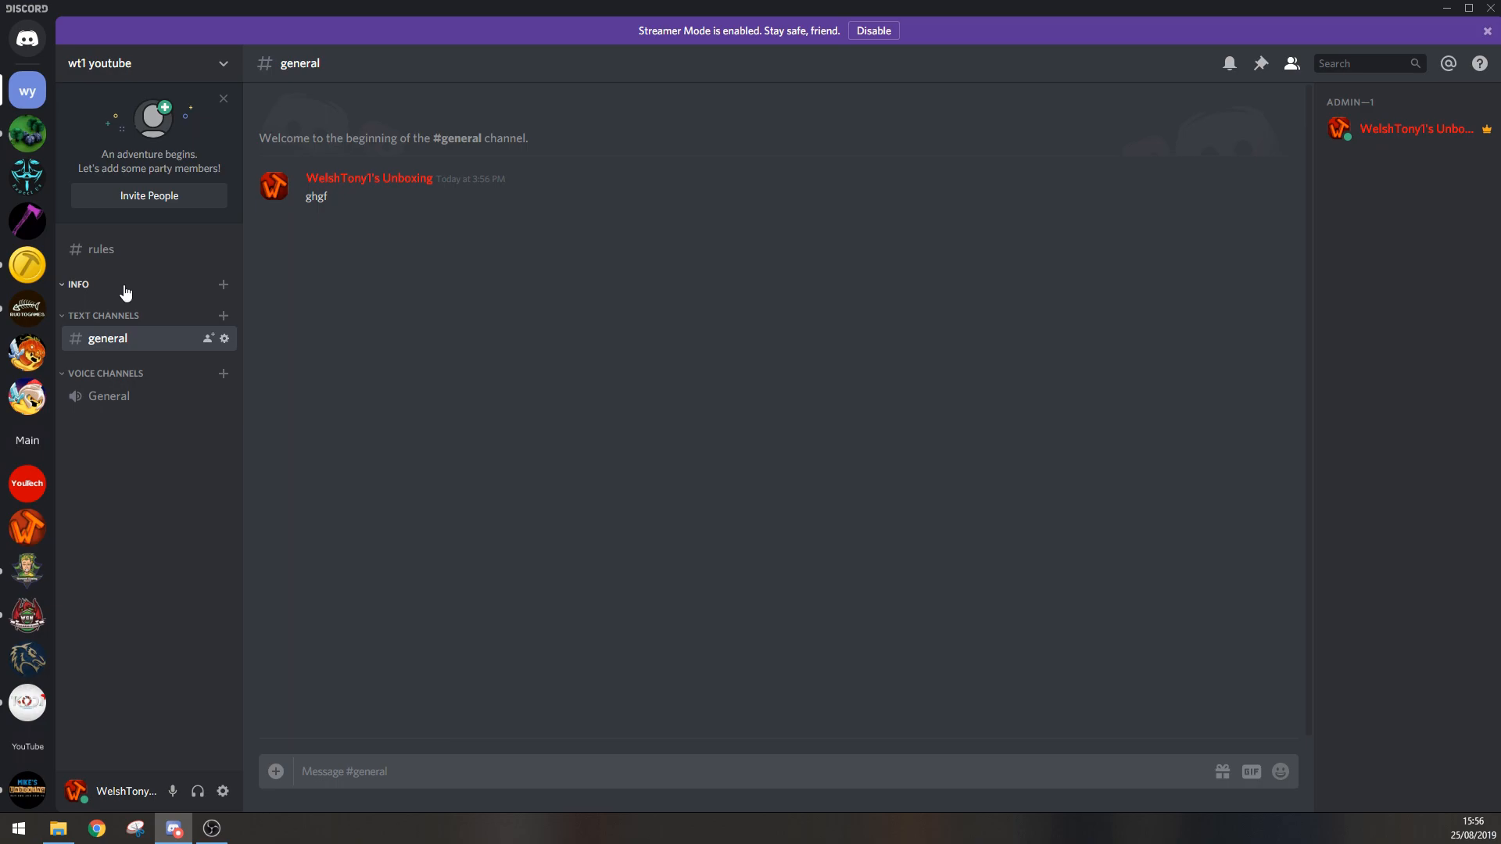
pyautogui.rightClick(107, 341)
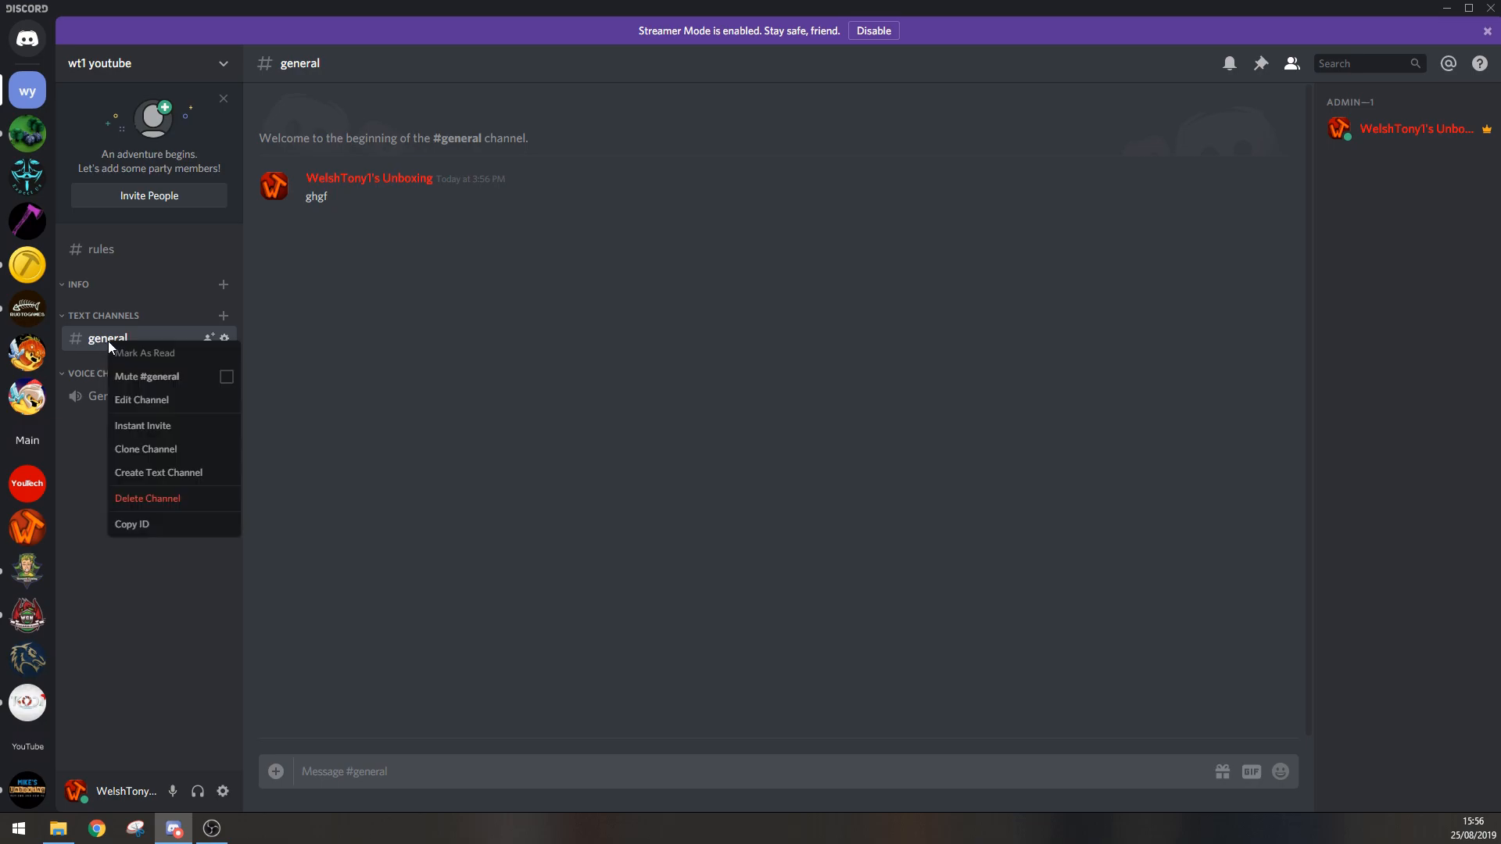
pyautogui.click(83, 425)
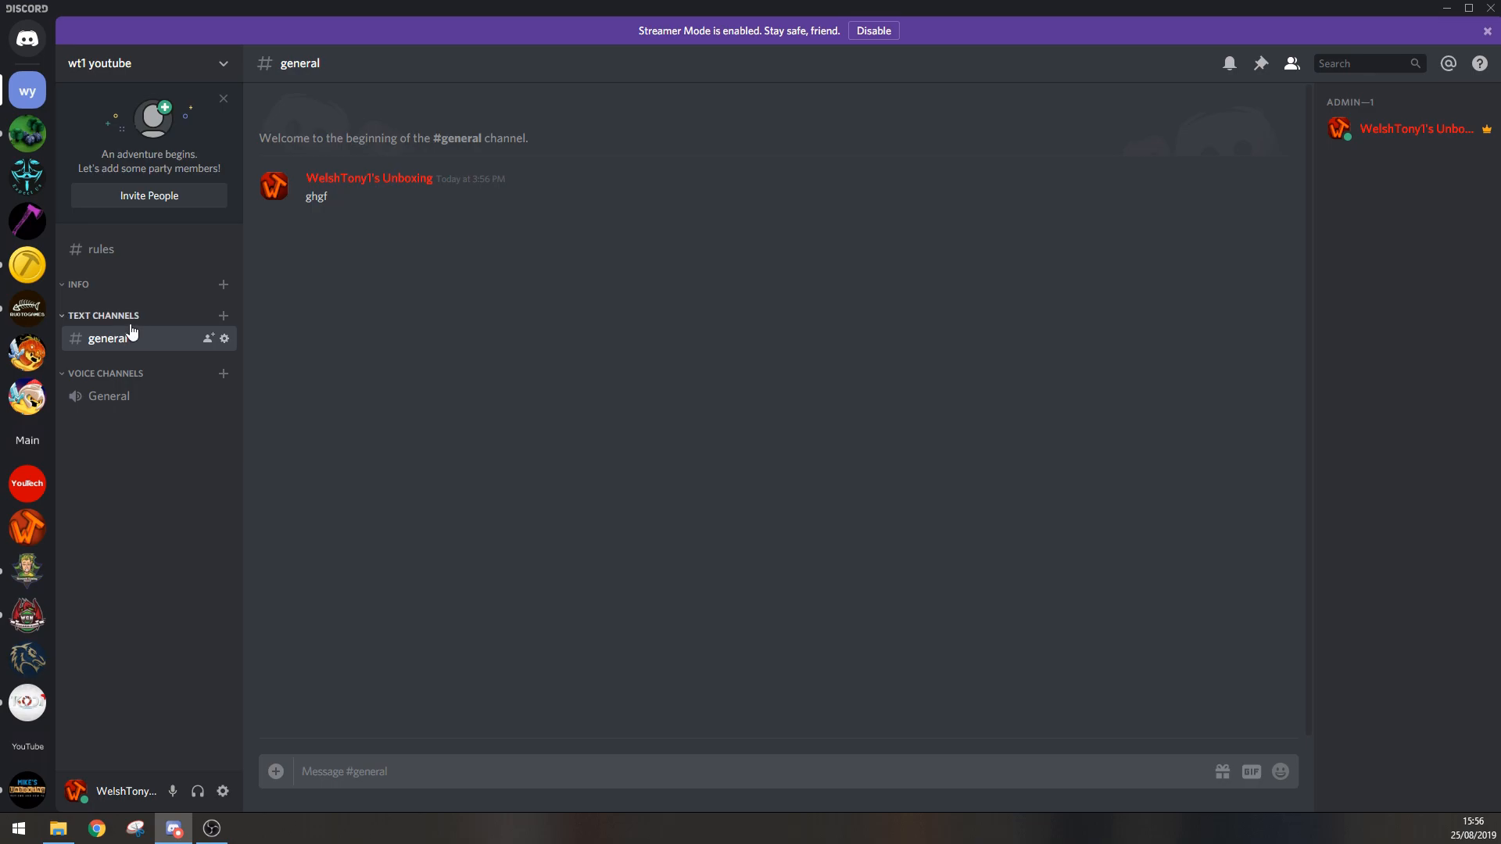
pyautogui.click(118, 249)
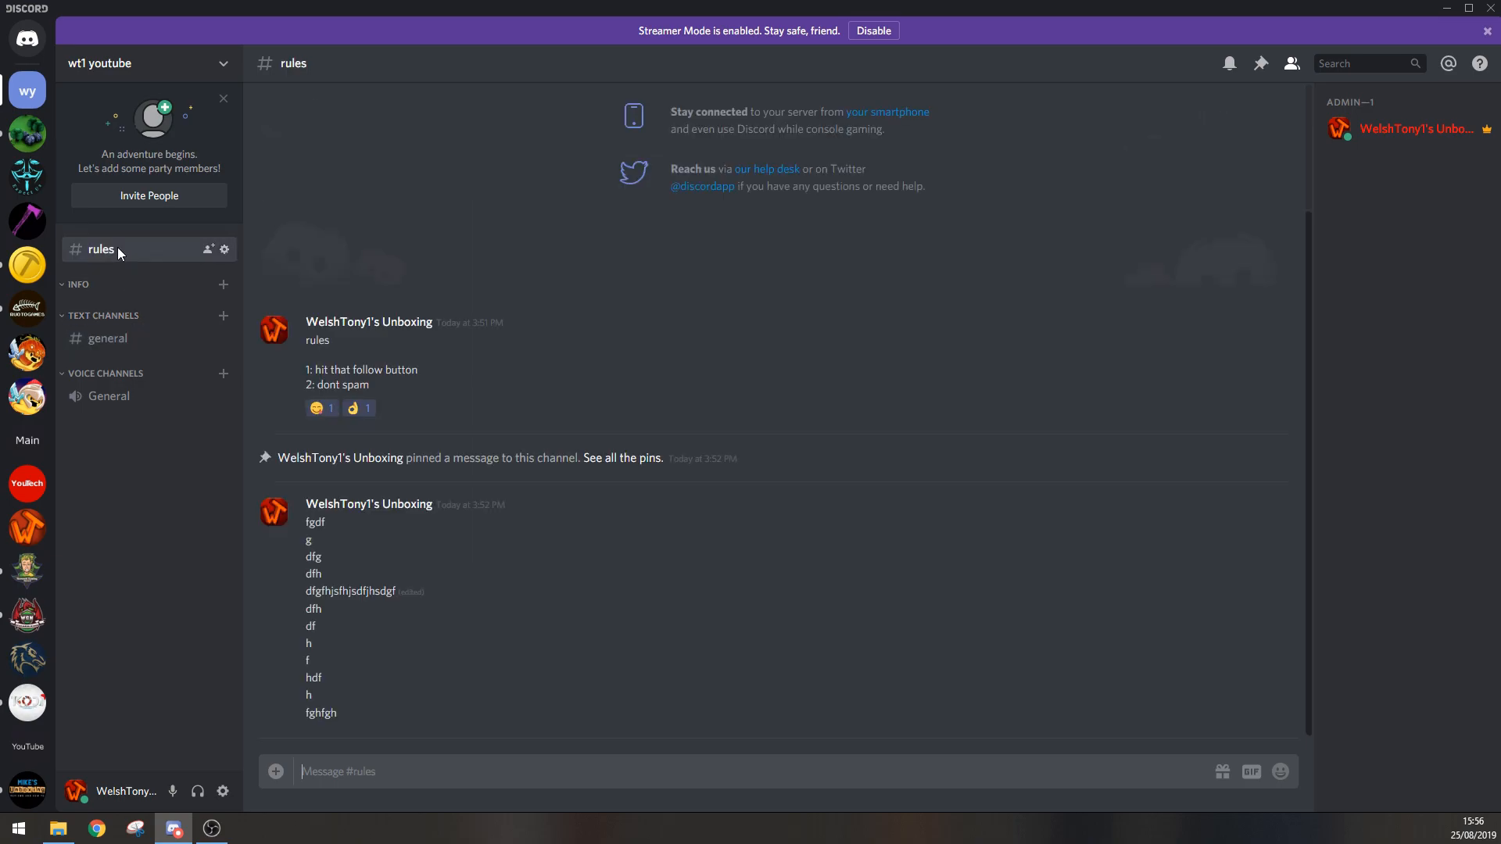
# Step: Add the Admin role and the new role to the permissions of the Text Channels category
pyautogui.rightClick(116, 320)
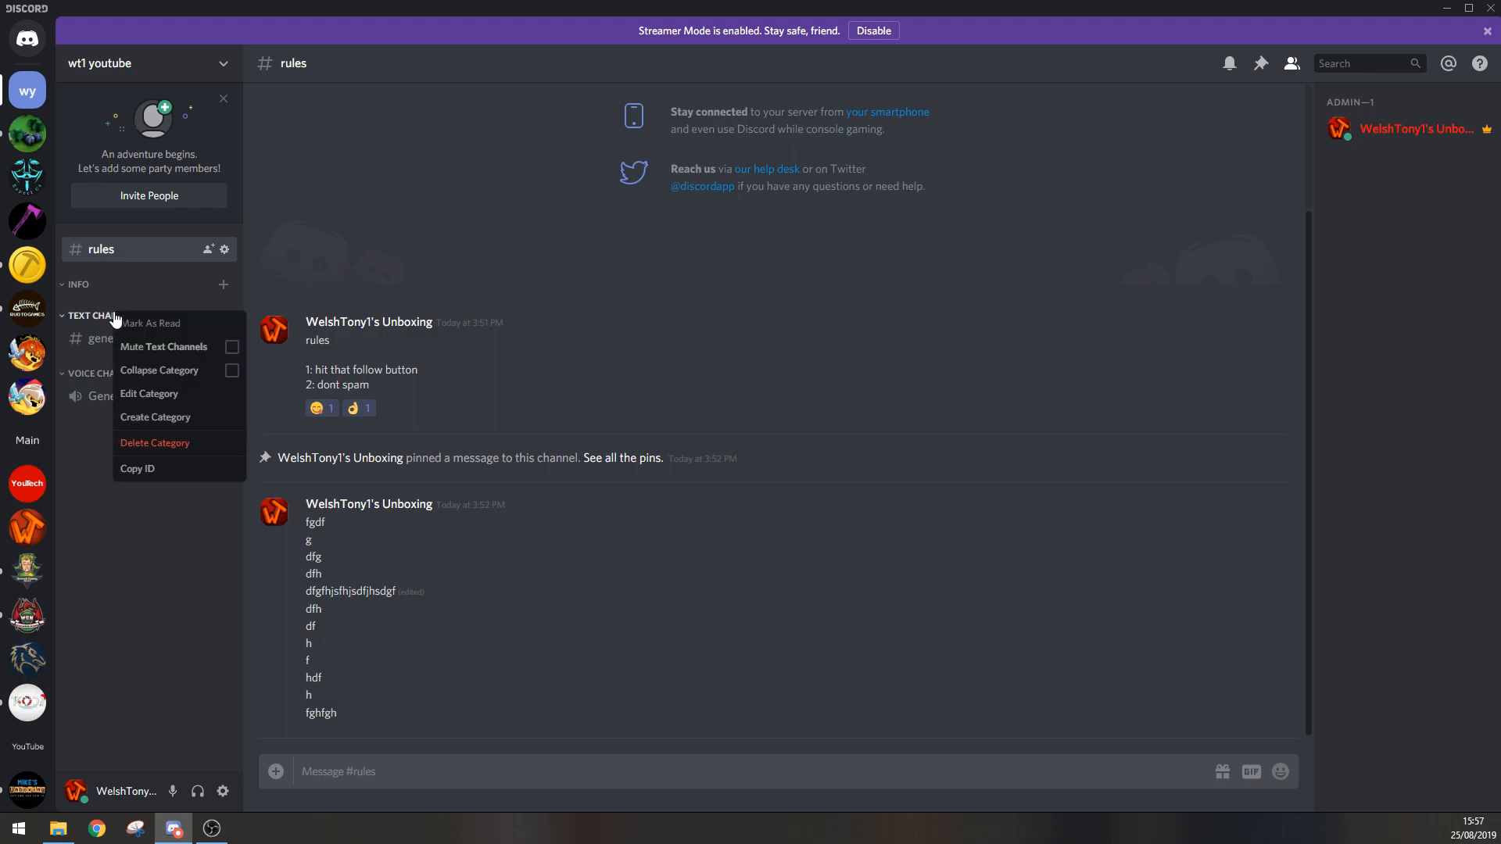
pyautogui.click(177, 397)
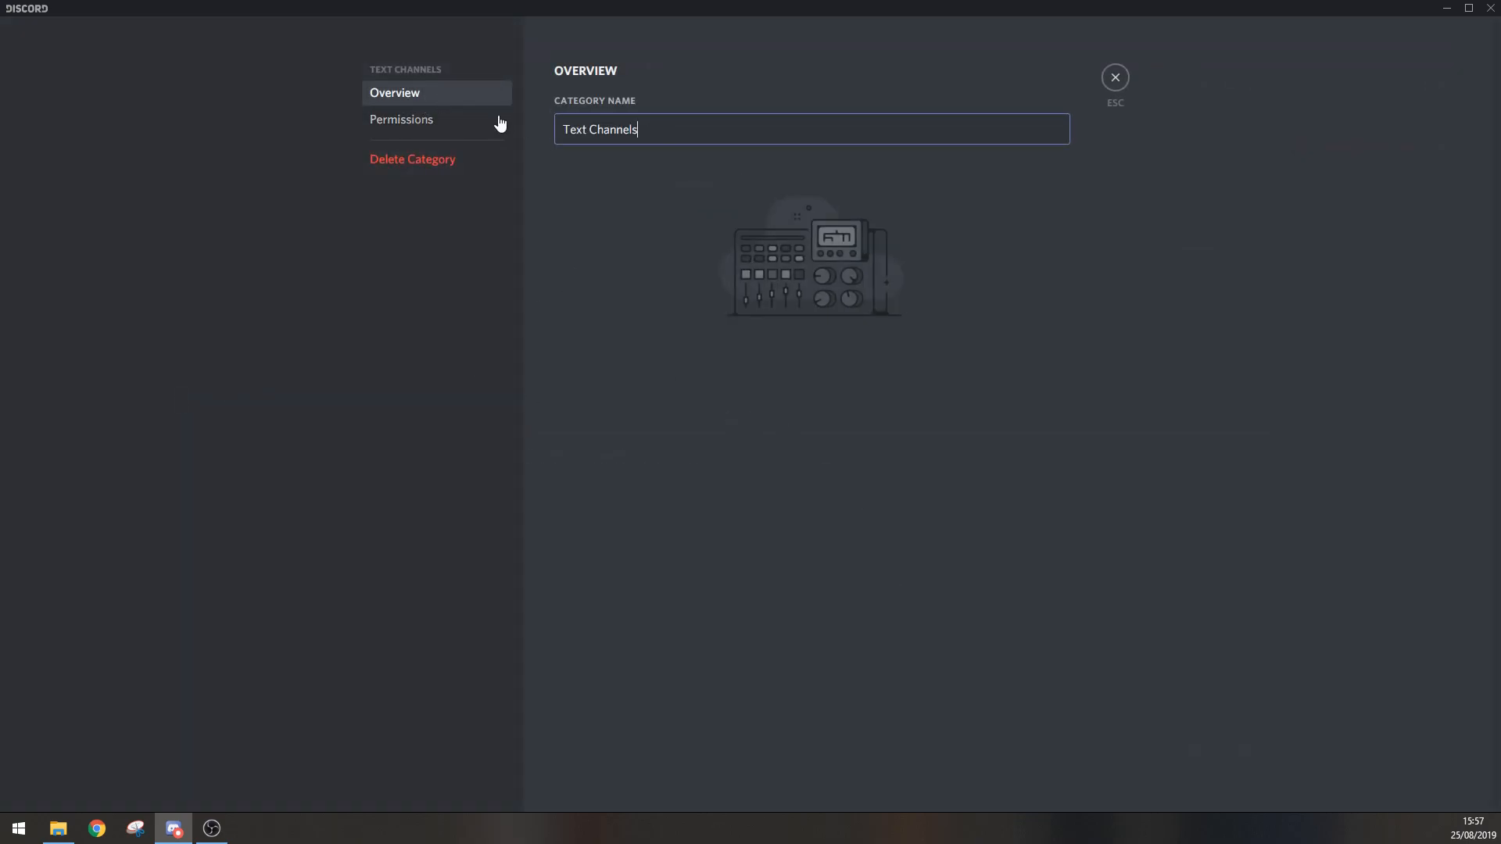
pyautogui.click(422, 124)
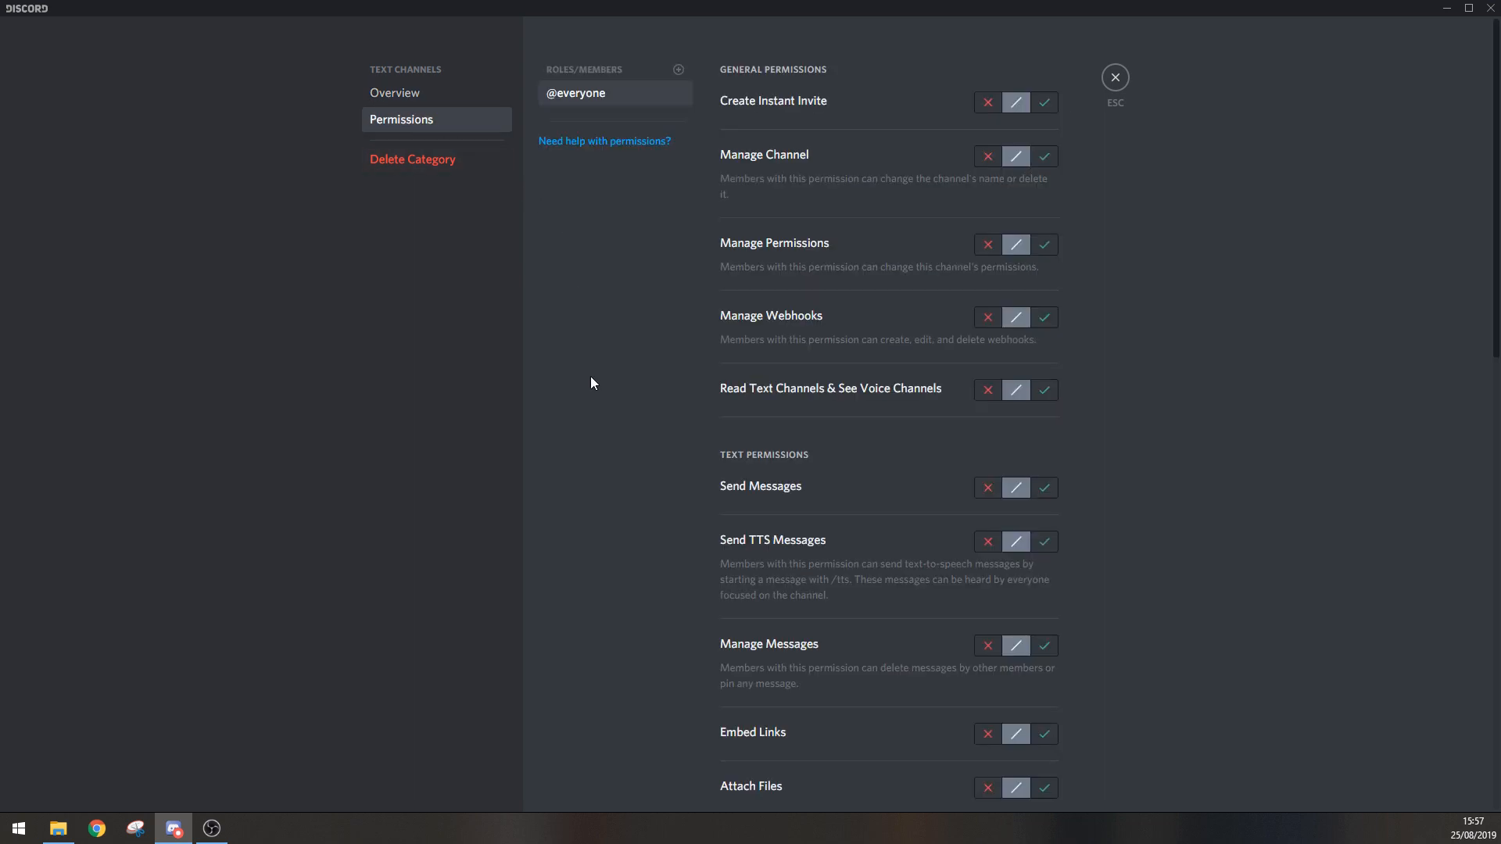
pyautogui.click(678, 70)
pyautogui.click(607, 191)
pyautogui.click(679, 70)
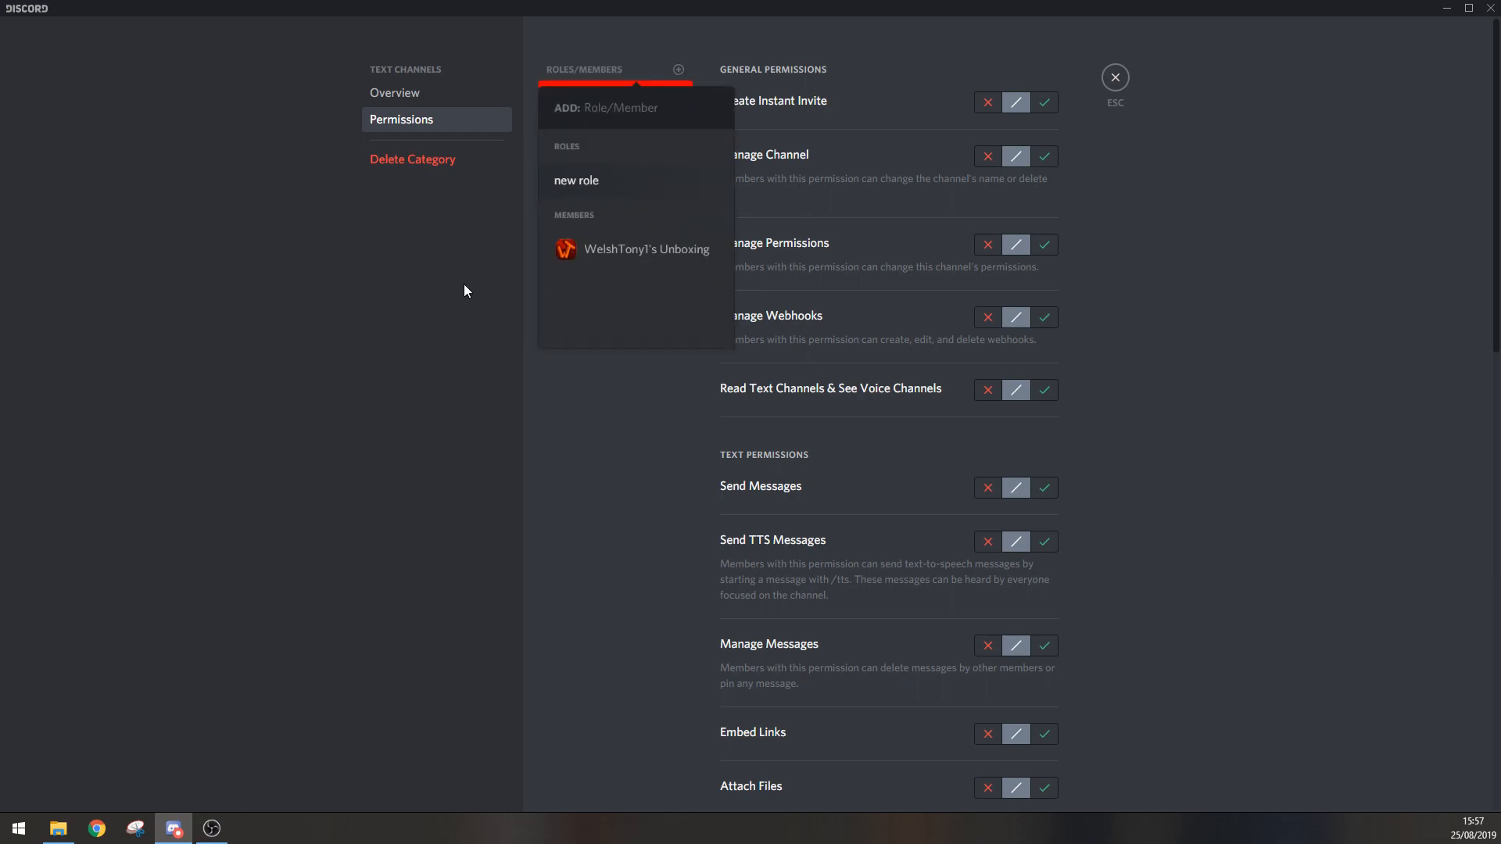
pyautogui.click(463, 284)
pyautogui.click(679, 70)
pyautogui.click(609, 181)
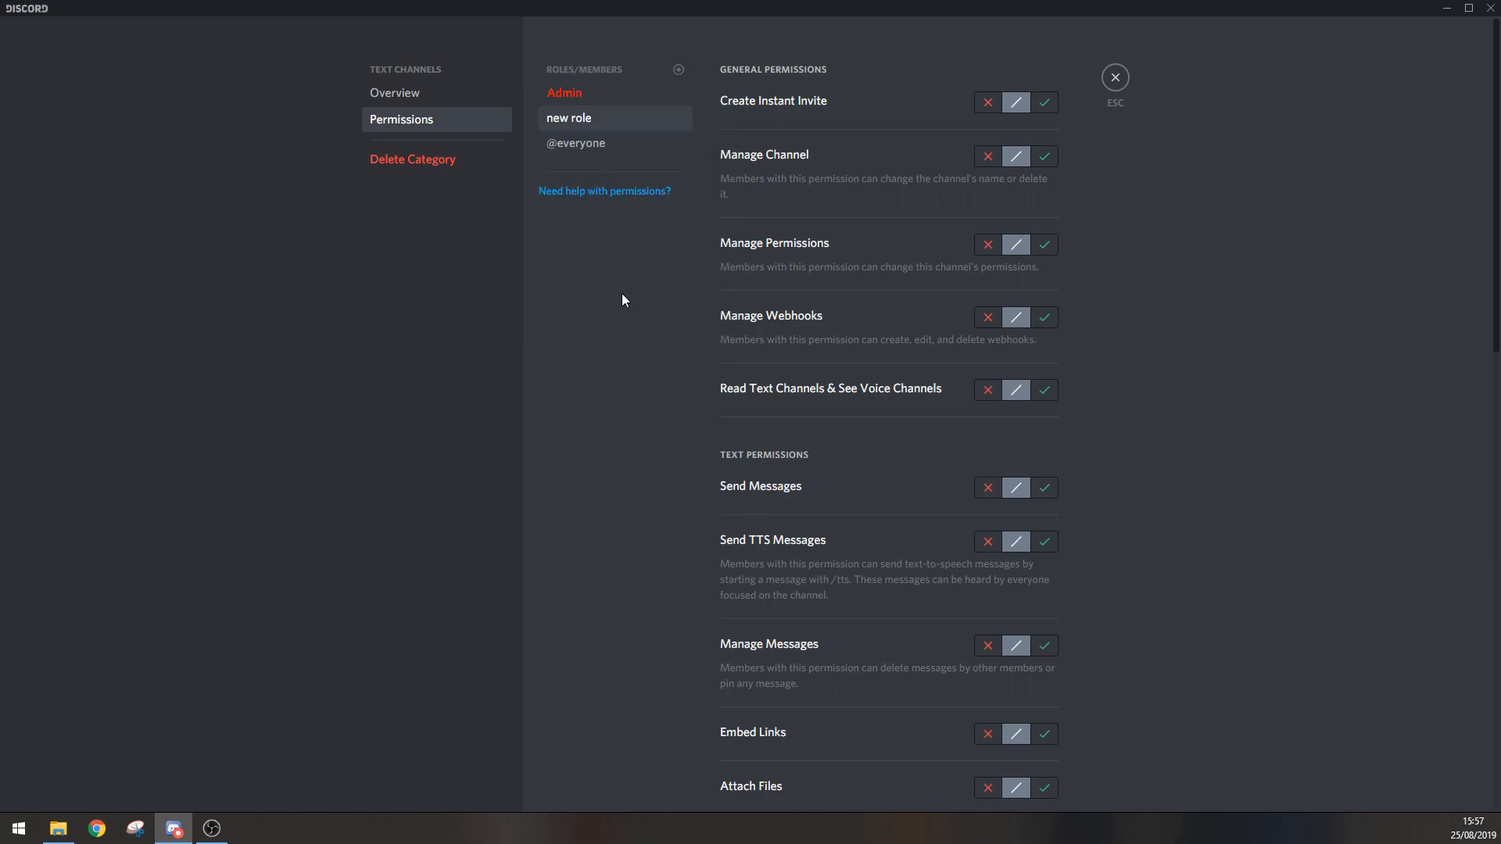
# Step: Allow Admin all five general permissions in the Text Channels category, from Create Instant Invite through Read Text Channels & See Voice Channels, and save
pyautogui.click(647, 93)
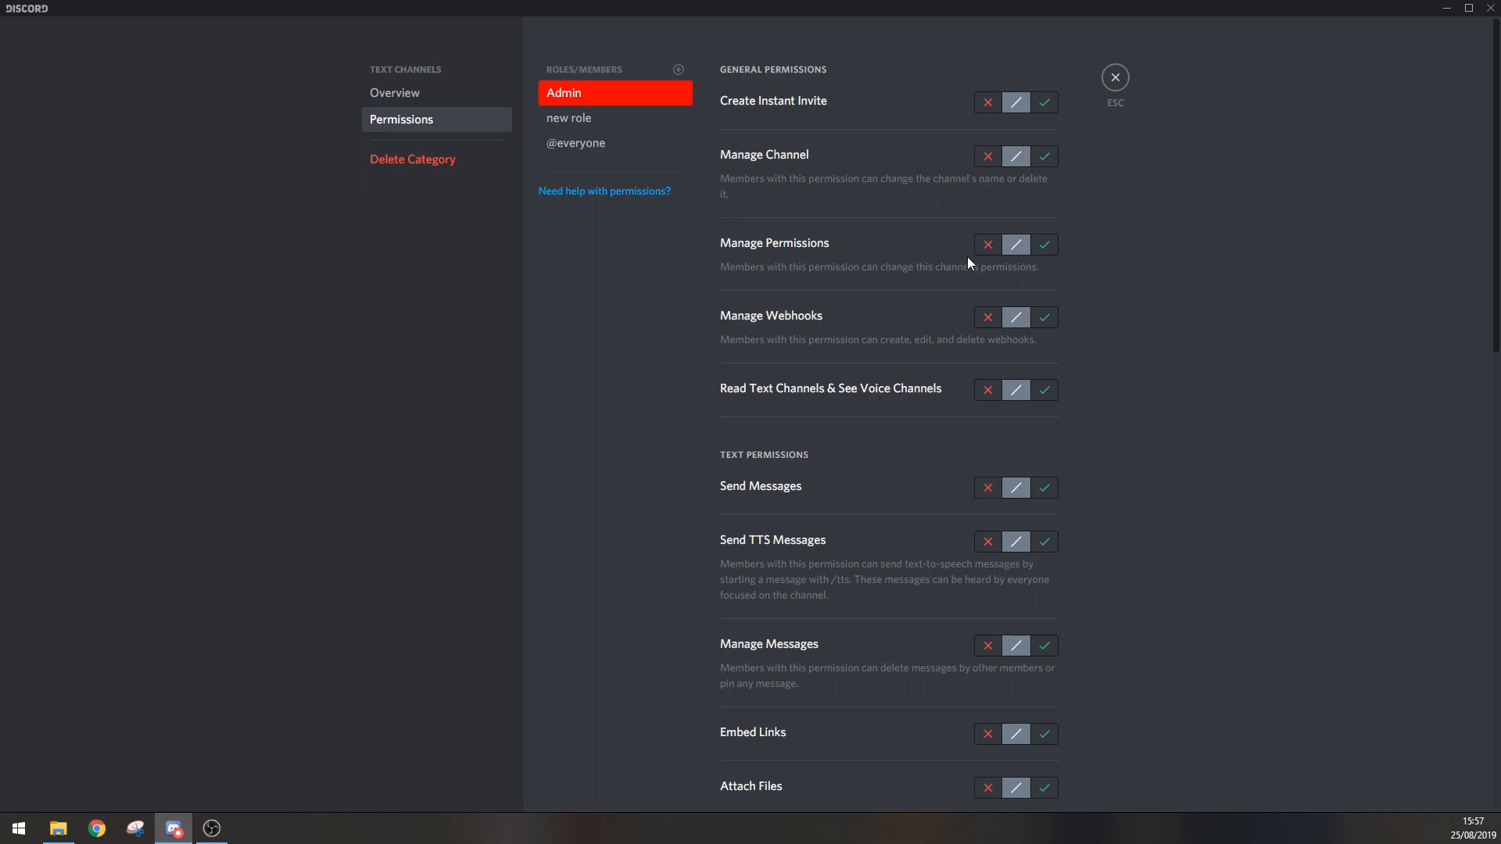
pyautogui.click(1047, 245)
pyautogui.click(1045, 102)
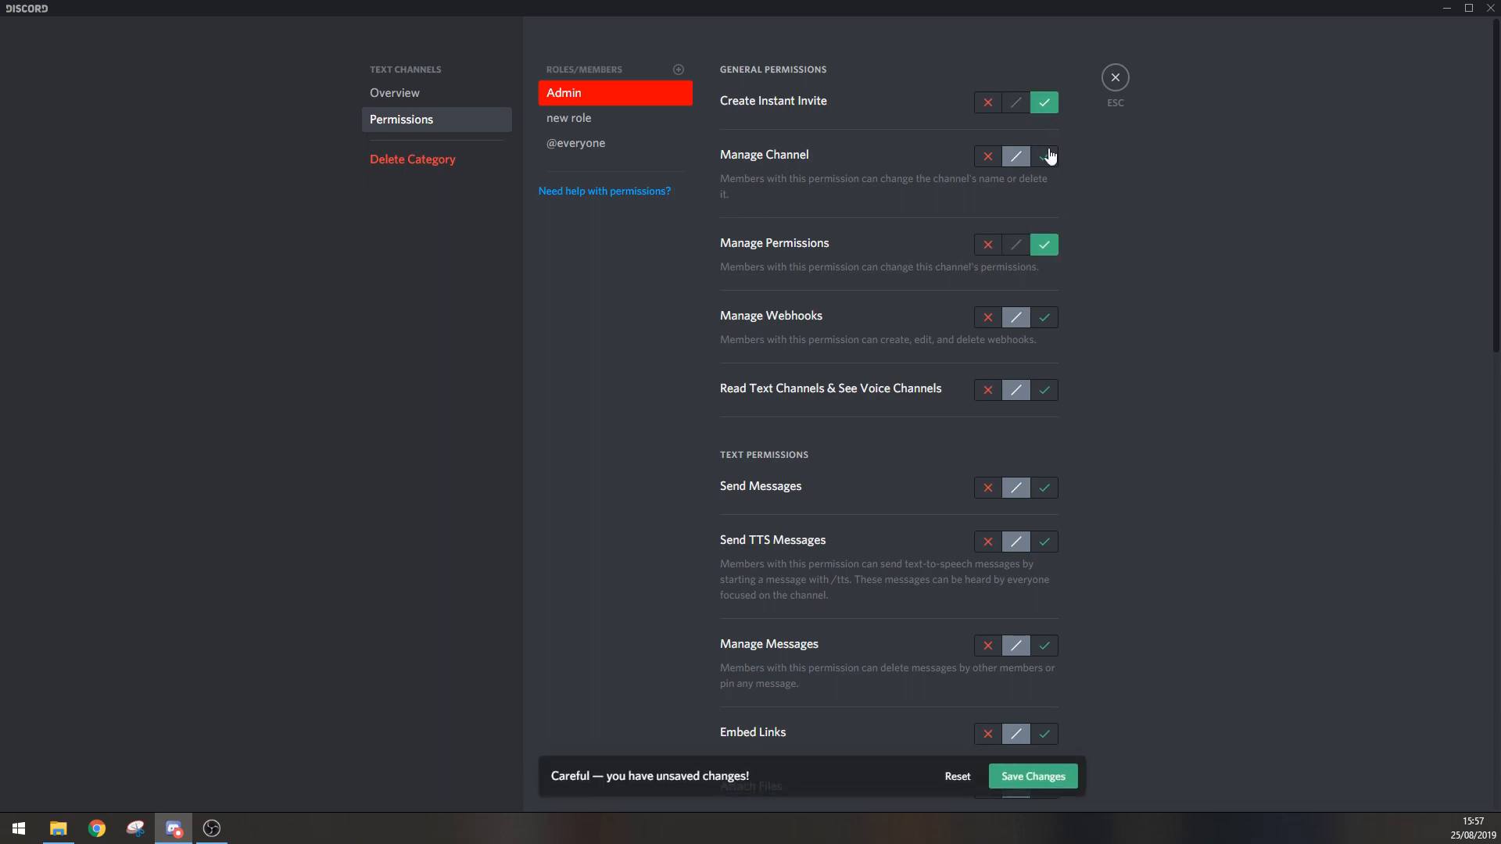
pyautogui.click(1045, 156)
pyautogui.click(1044, 317)
pyautogui.click(1045, 390)
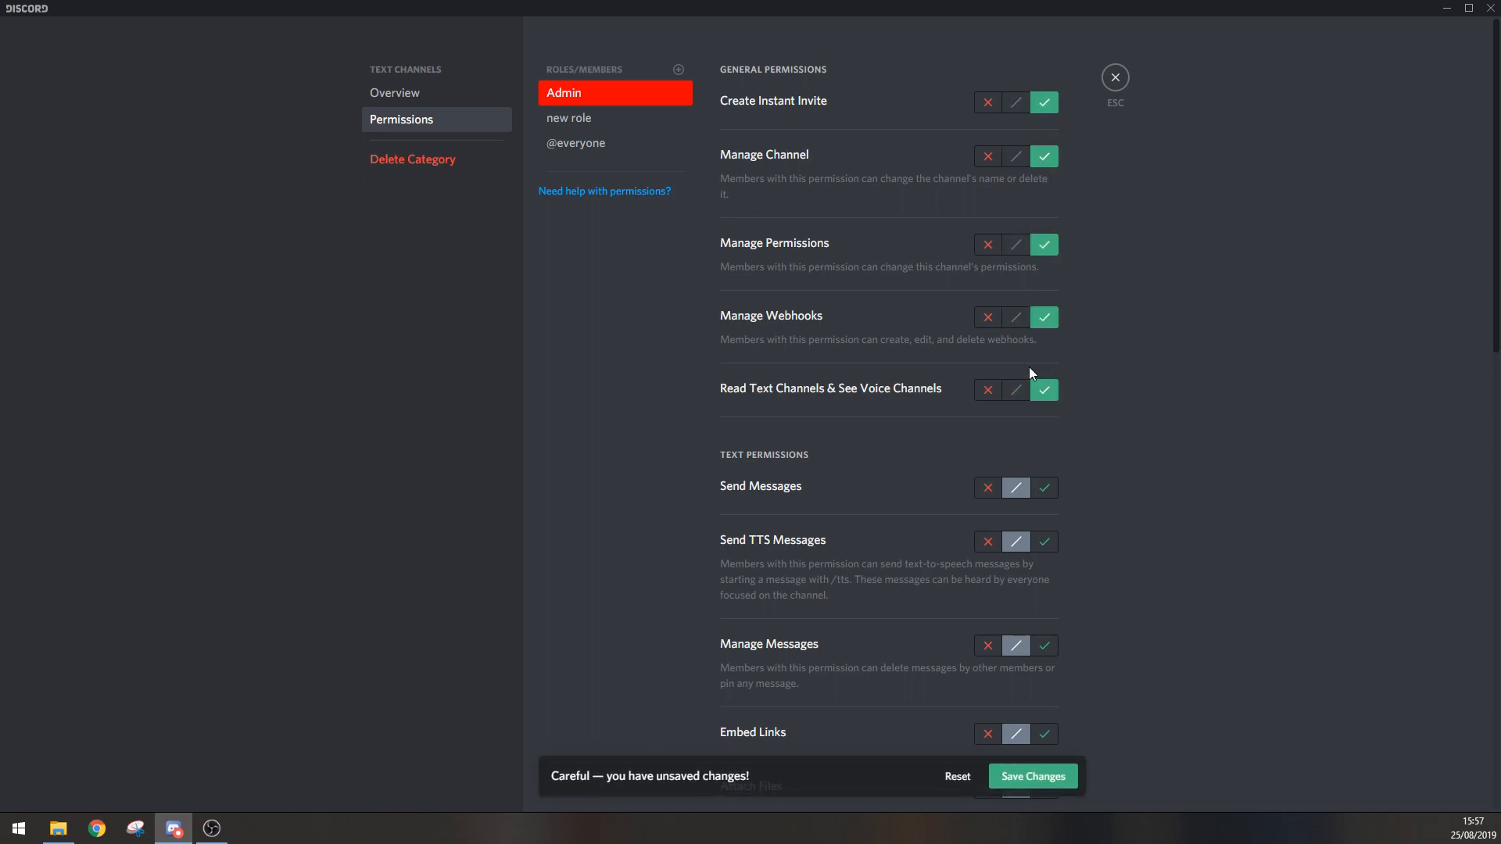
pyautogui.click(1033, 776)
pyautogui.click(604, 152)
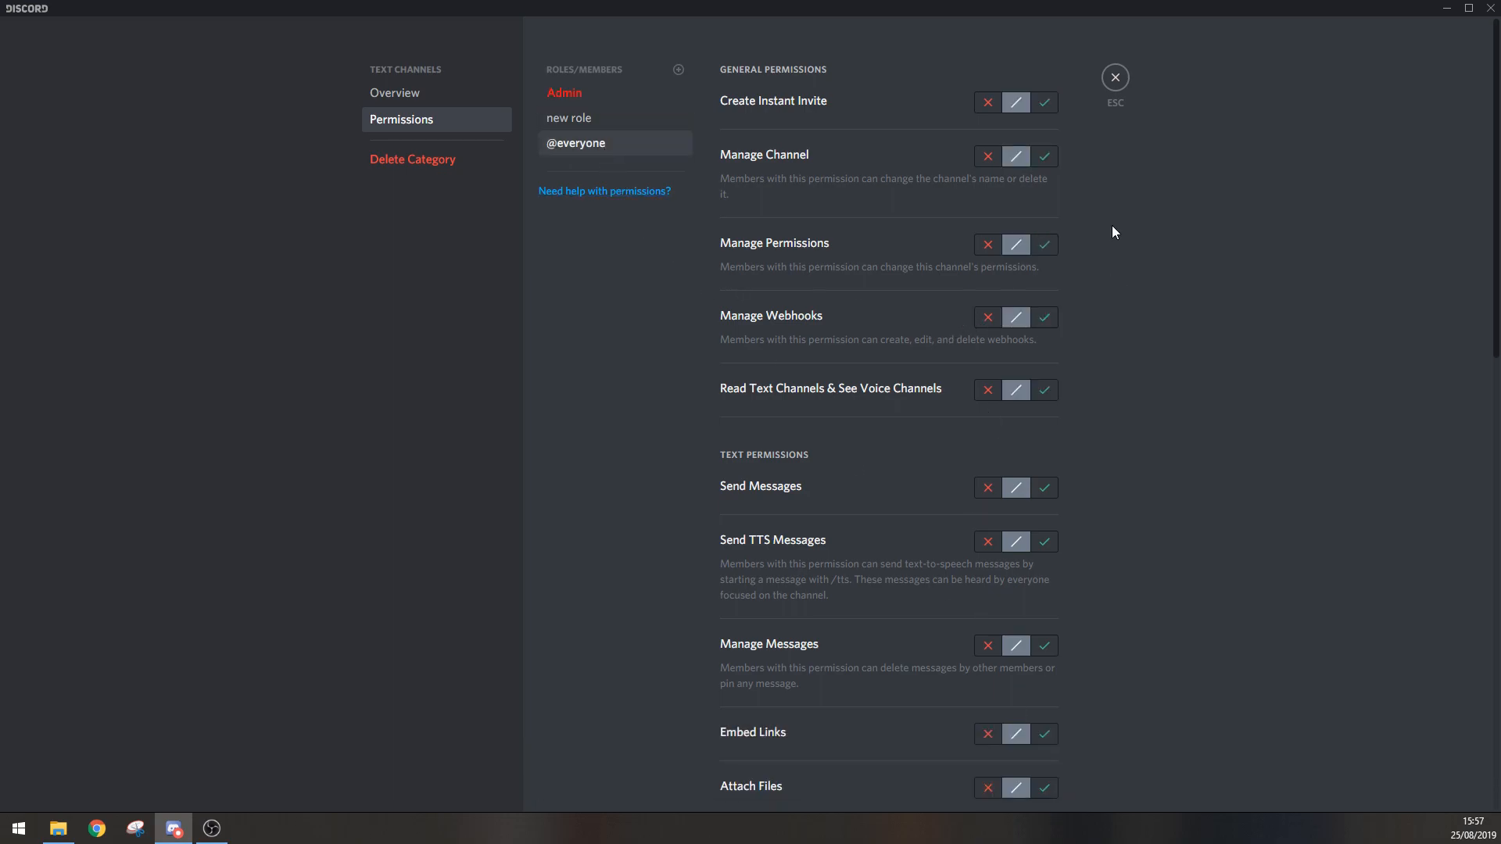
pyautogui.click(987, 247)
pyautogui.click(988, 157)
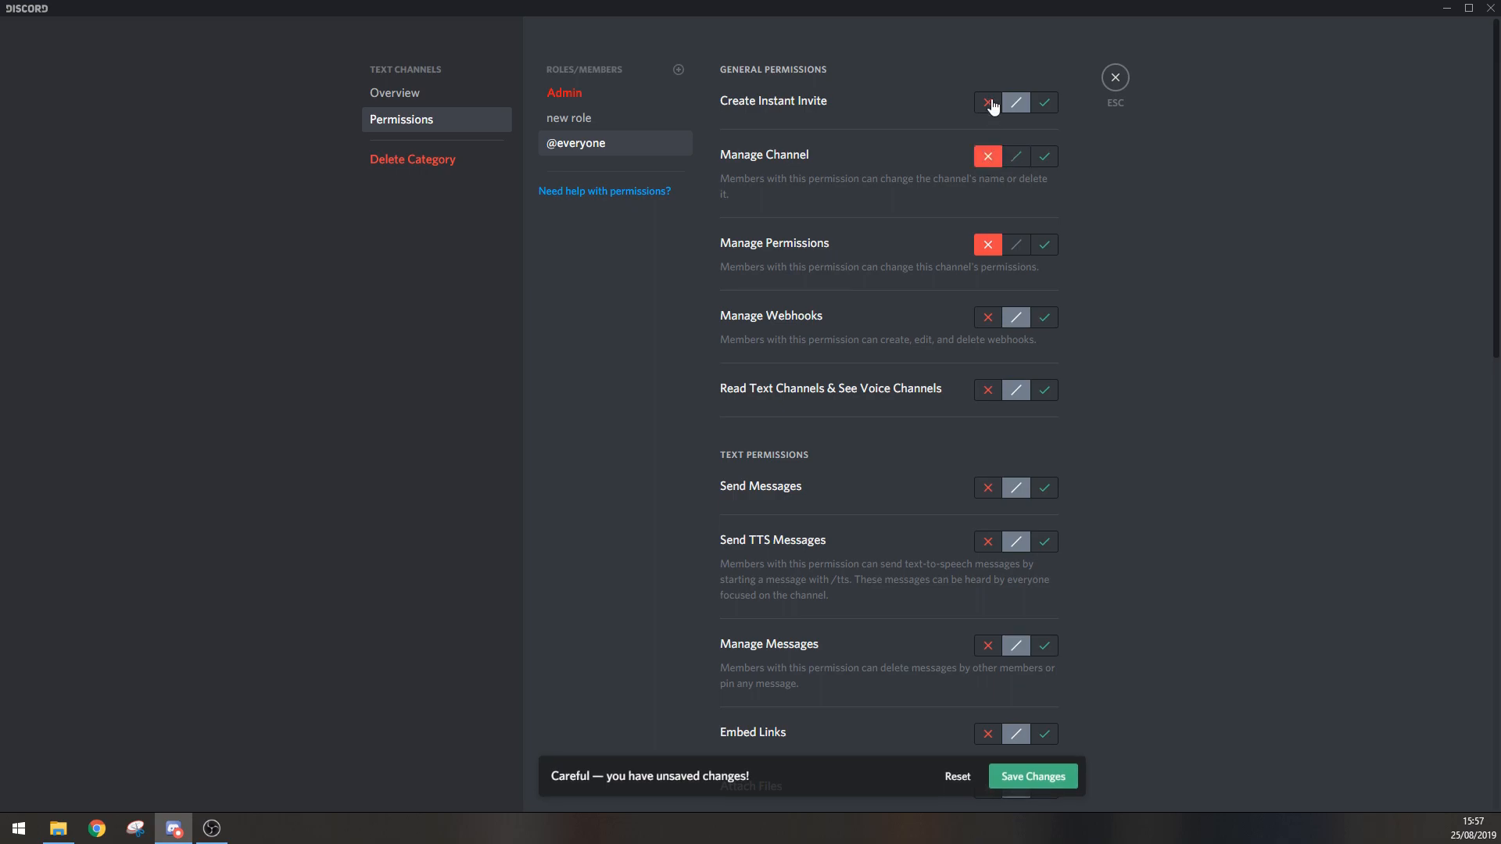
pyautogui.click(988, 101)
pyautogui.click(1063, 778)
pyautogui.click(587, 124)
pyautogui.click(592, 101)
pyautogui.click(593, 125)
pyautogui.click(593, 151)
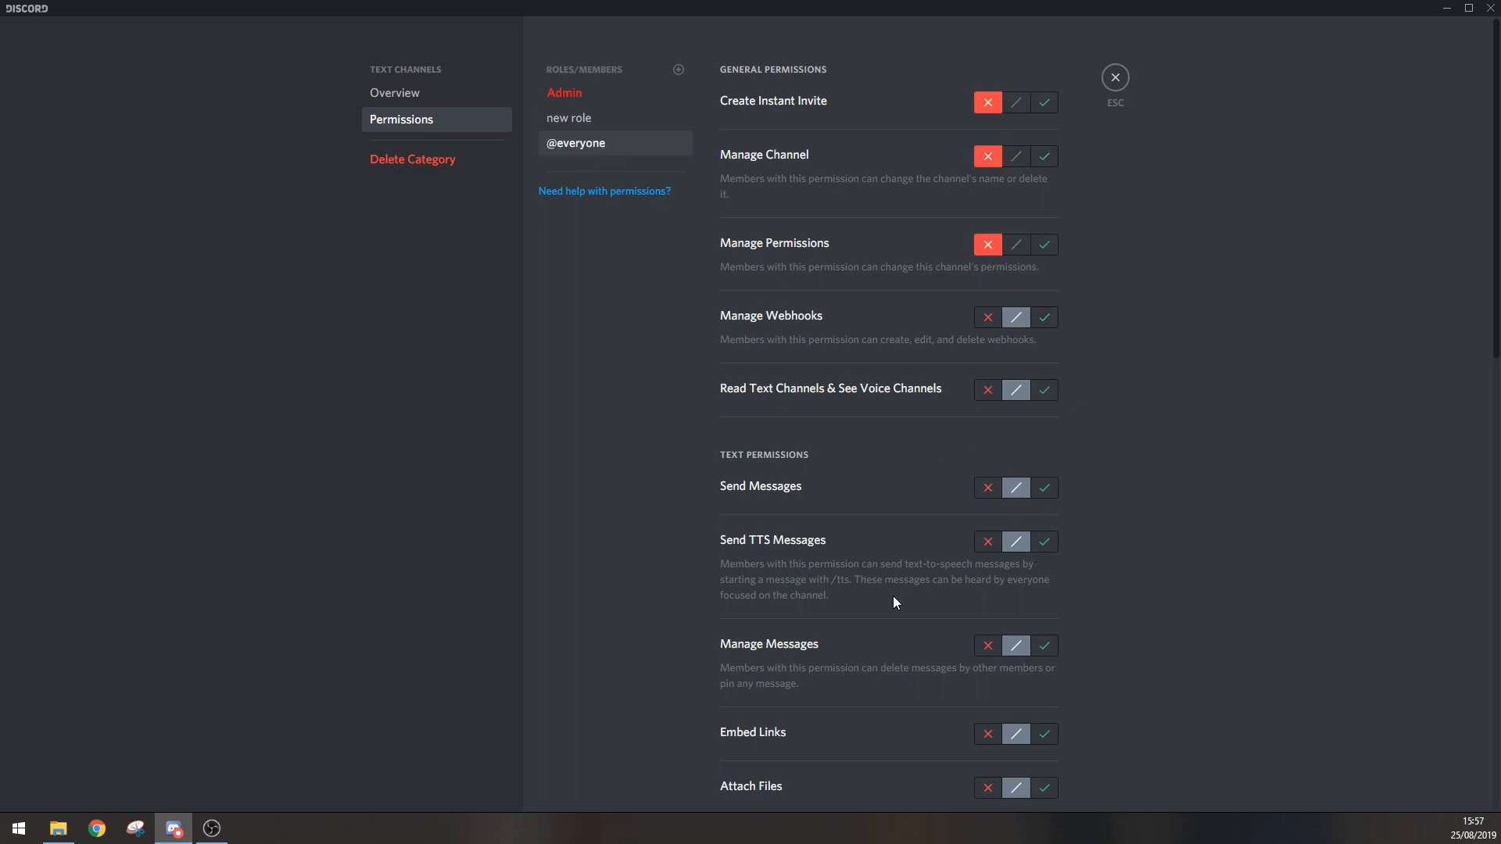
pyautogui.scroll(-12, 891, 375)
pyautogui.scroll(1, 871, 561)
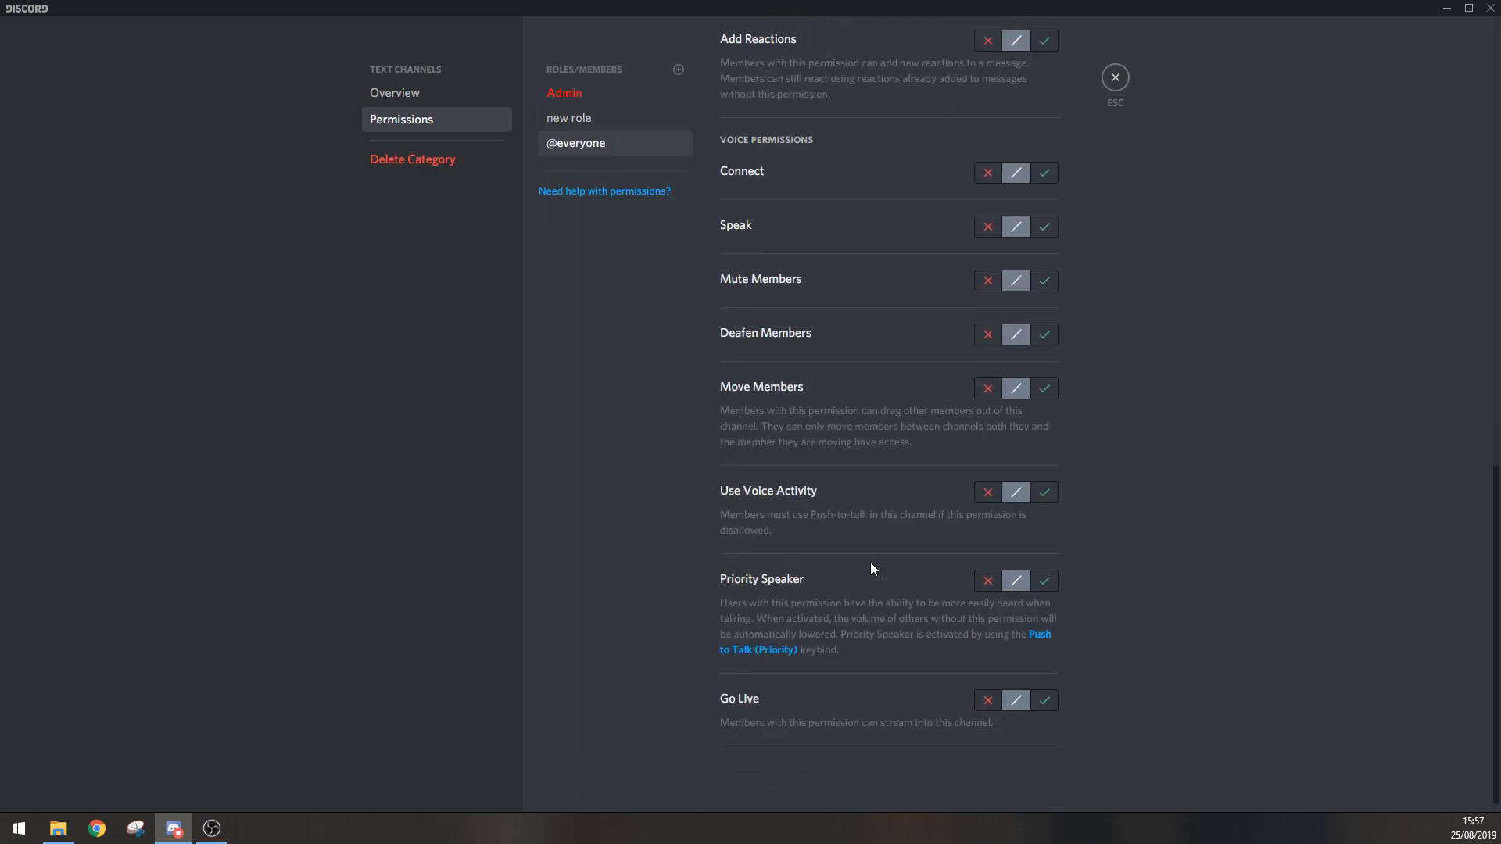
pyautogui.scroll(10, 898, 399)
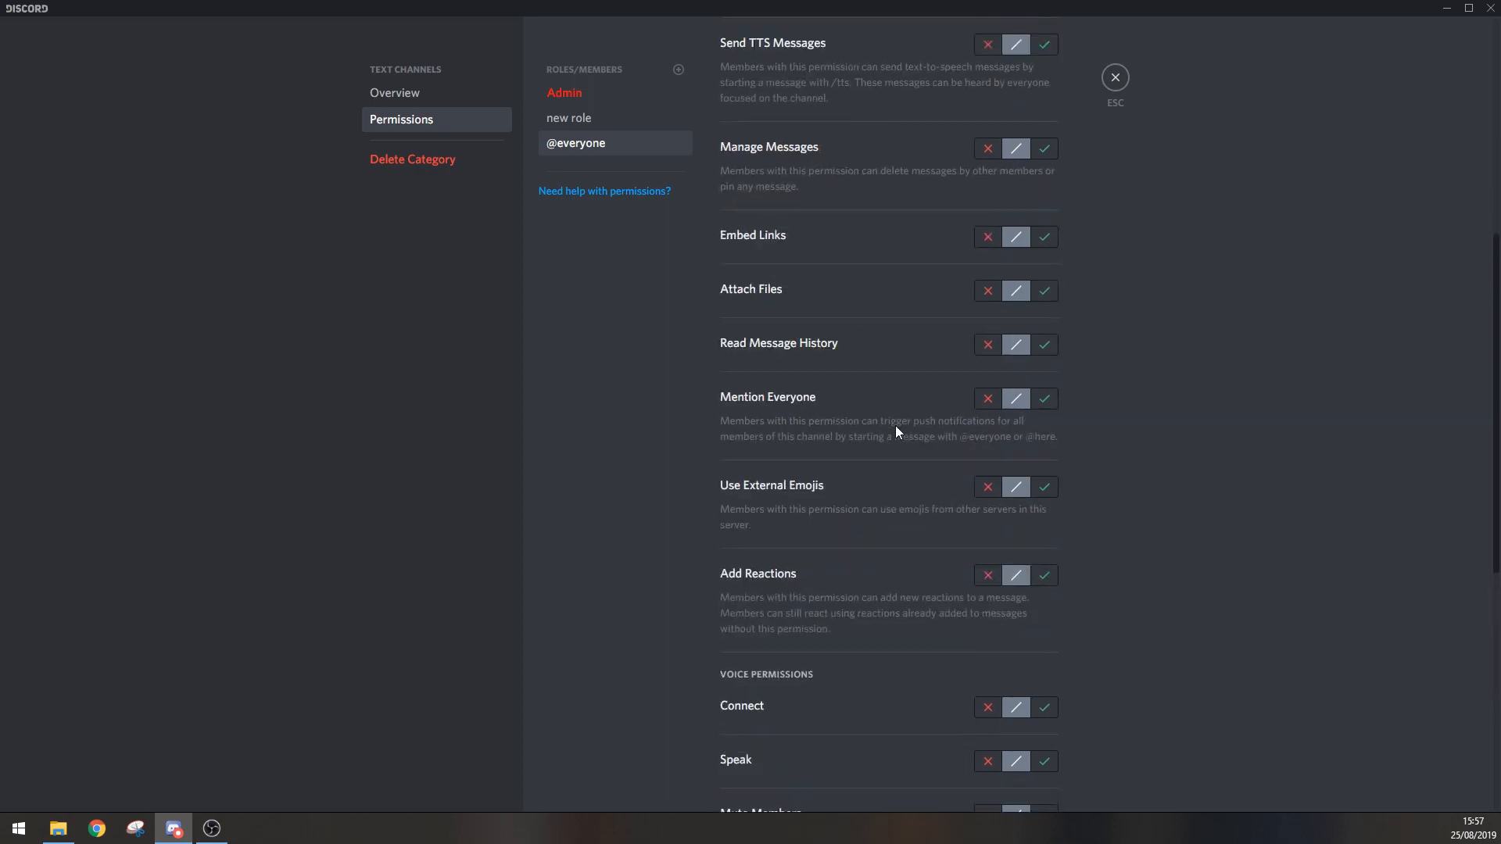
pyautogui.click(1114, 79)
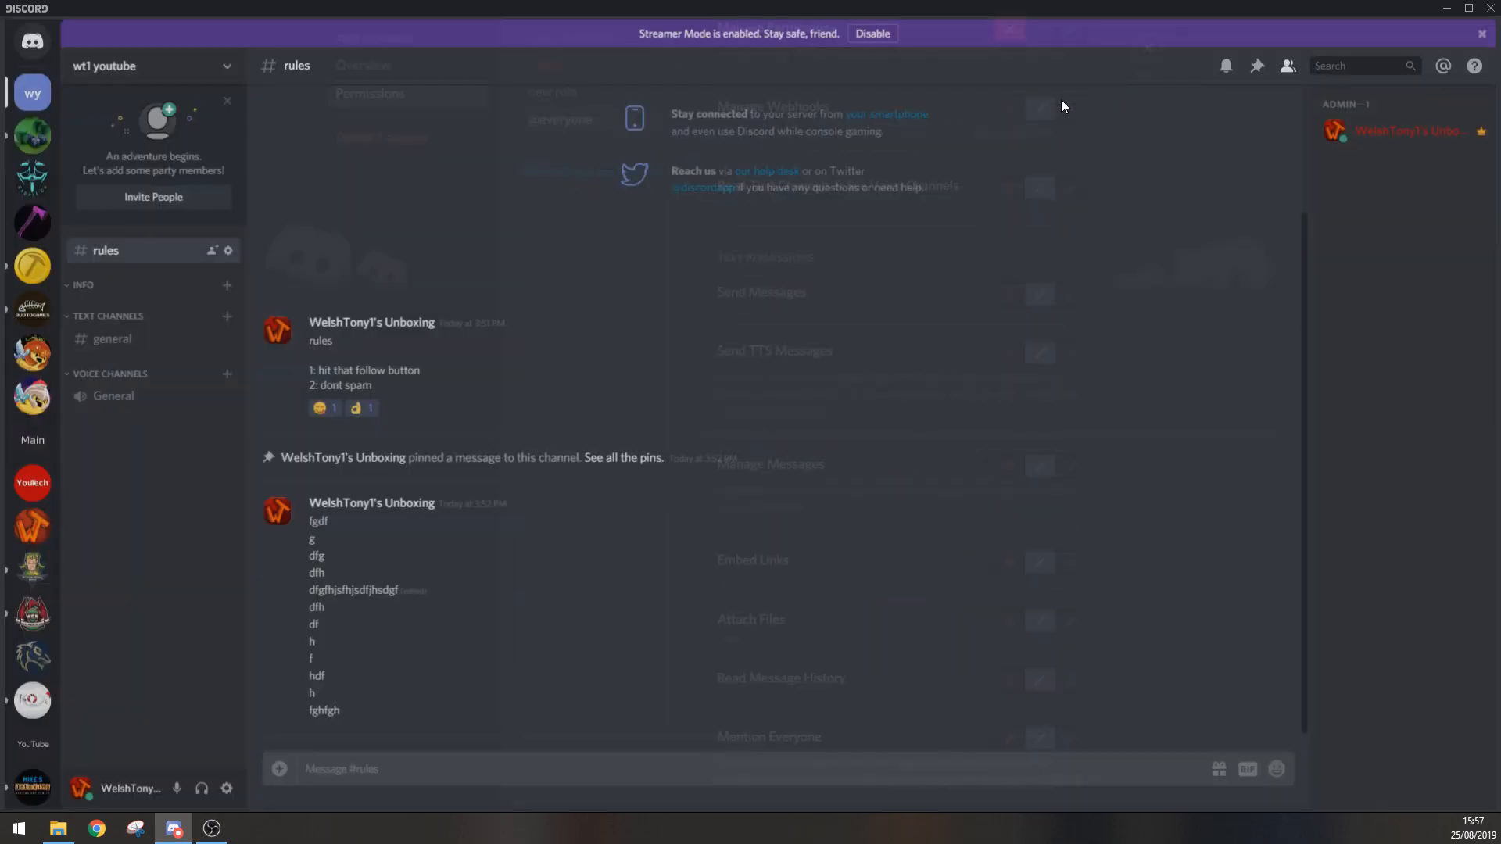
pyautogui.rightClick(130, 327)
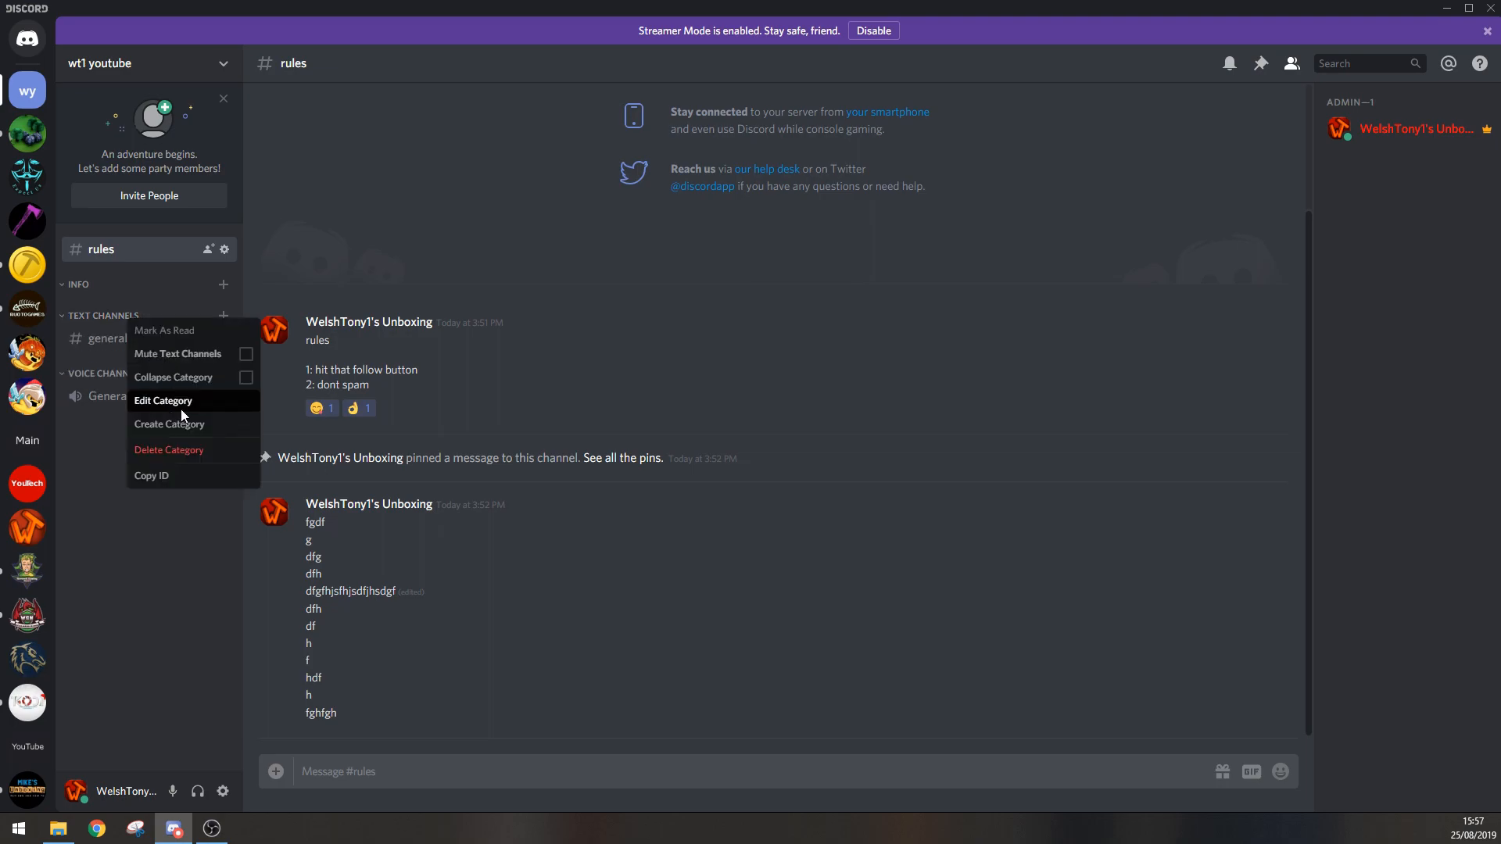
pyautogui.click(170, 410)
pyautogui.click(401, 123)
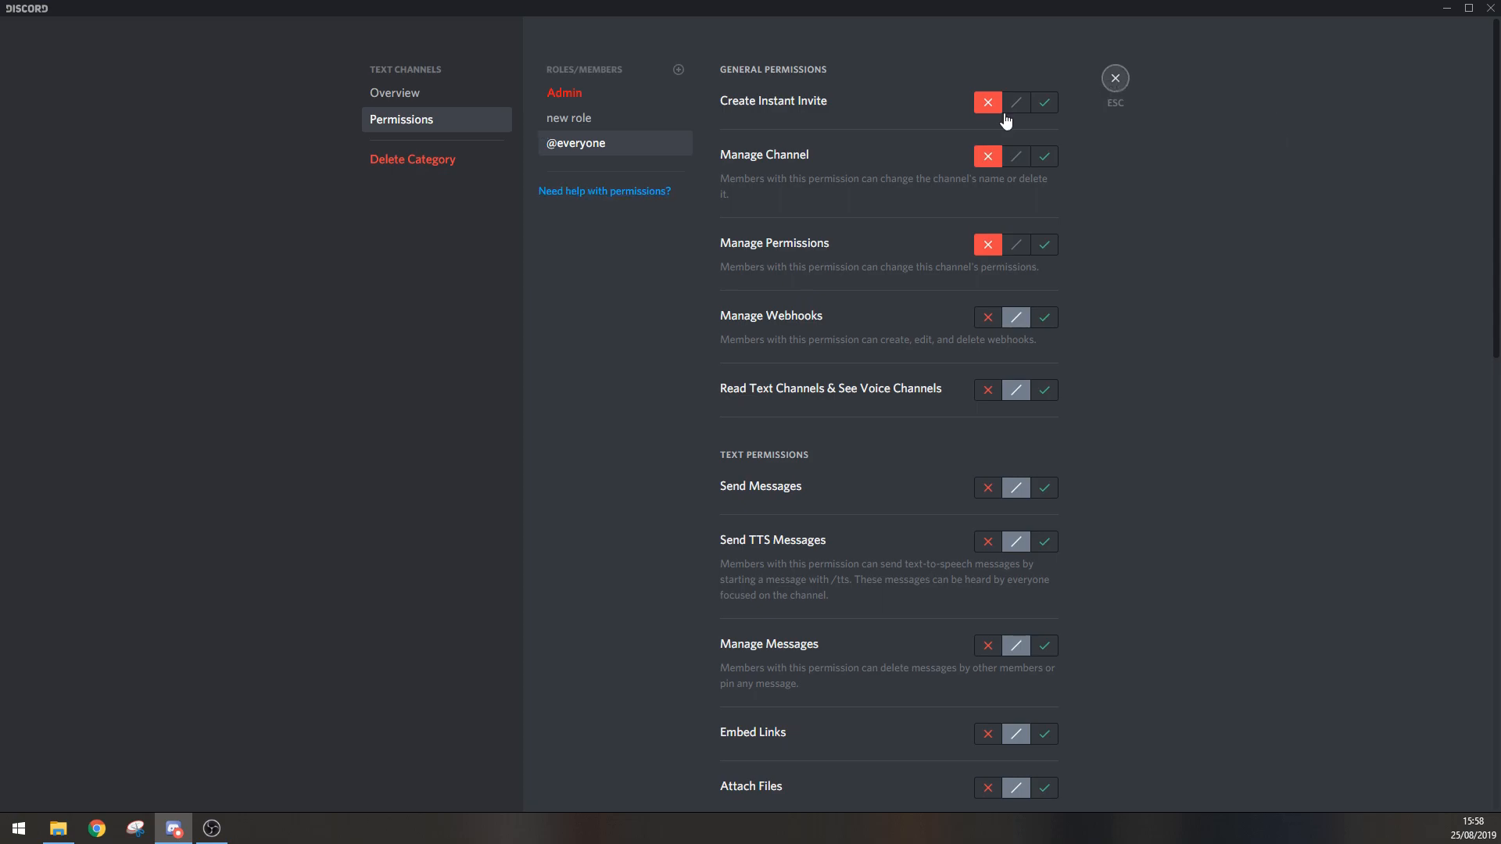
pyautogui.press('Escape')
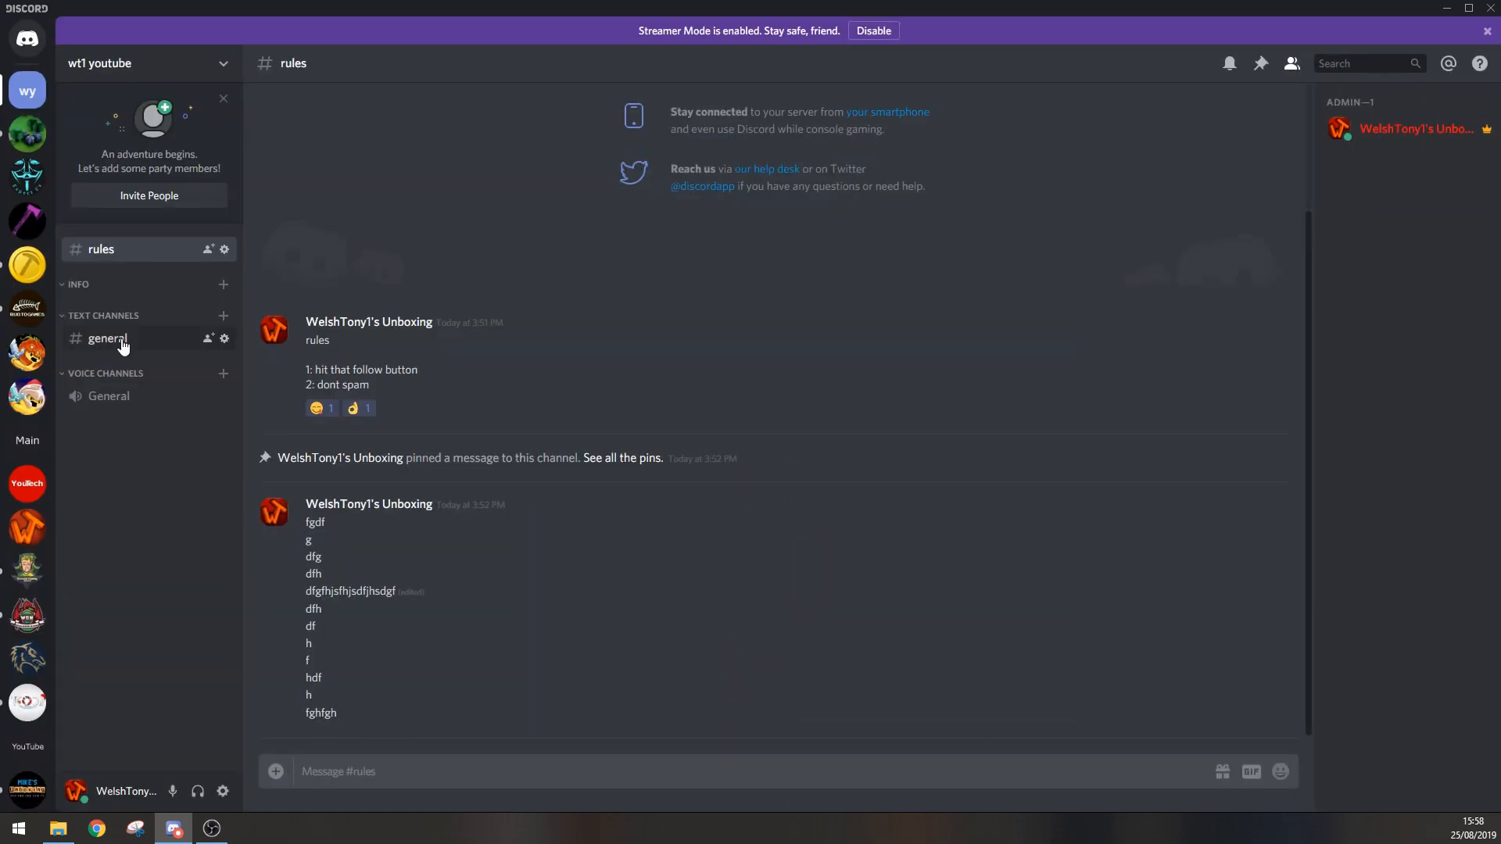
pyautogui.click(224, 339)
pyautogui.click(414, 122)
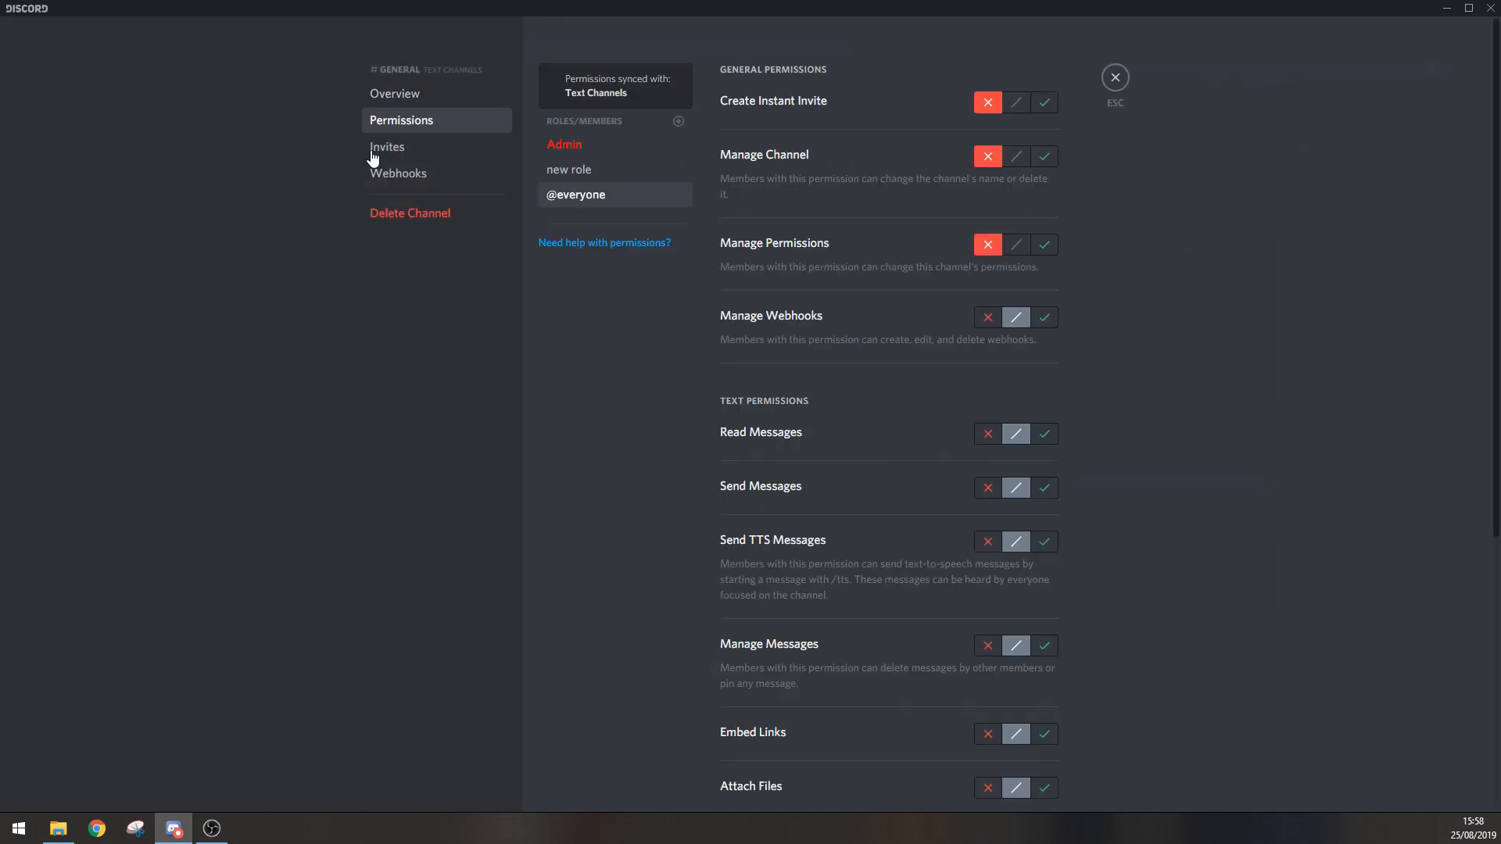
pyautogui.click(594, 147)
pyautogui.click(603, 167)
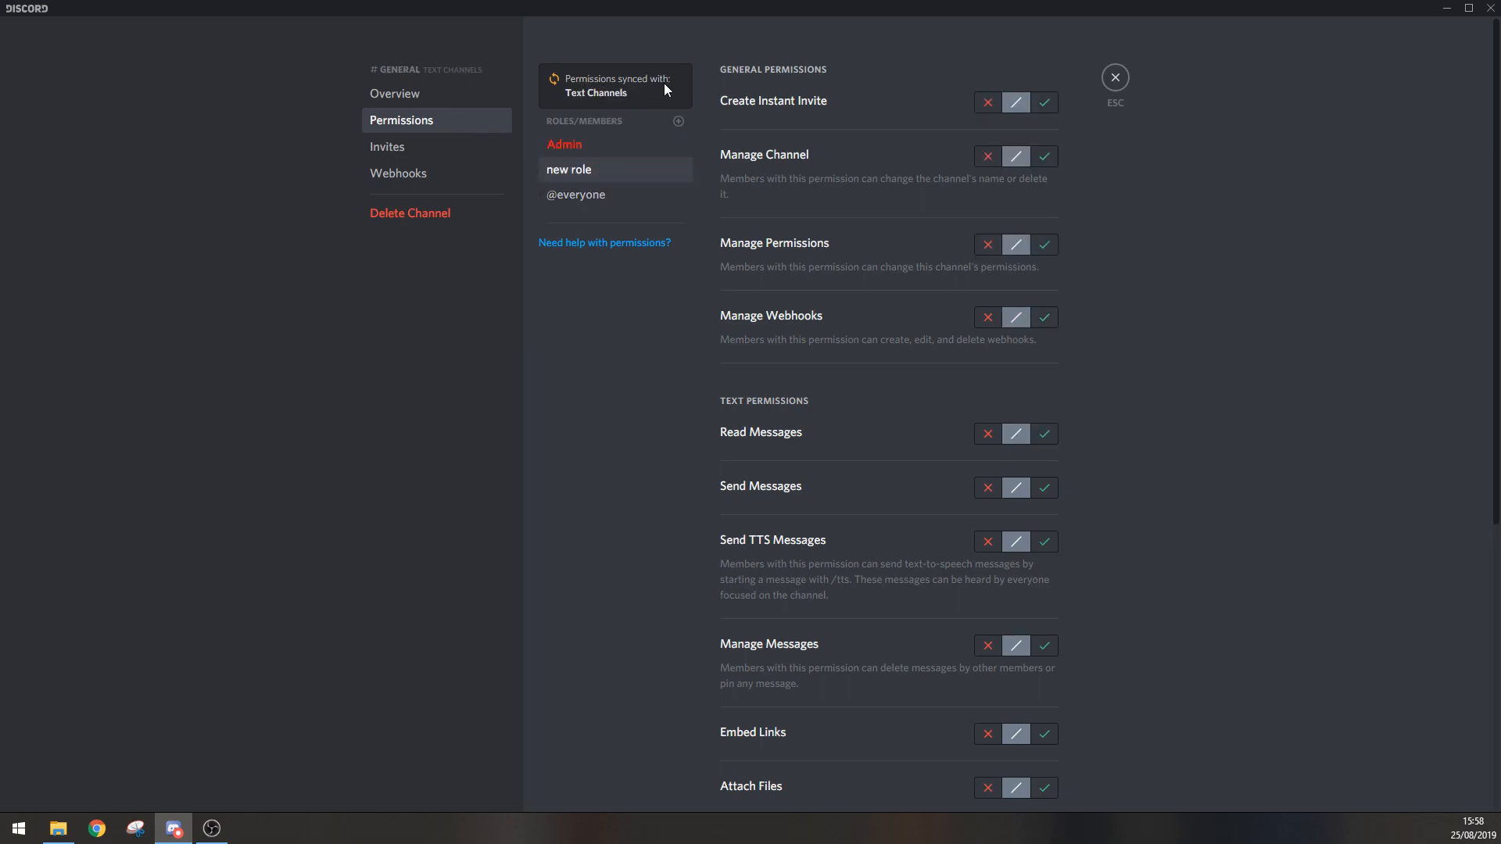
pyautogui.click(576, 147)
pyautogui.click(577, 170)
pyautogui.click(611, 145)
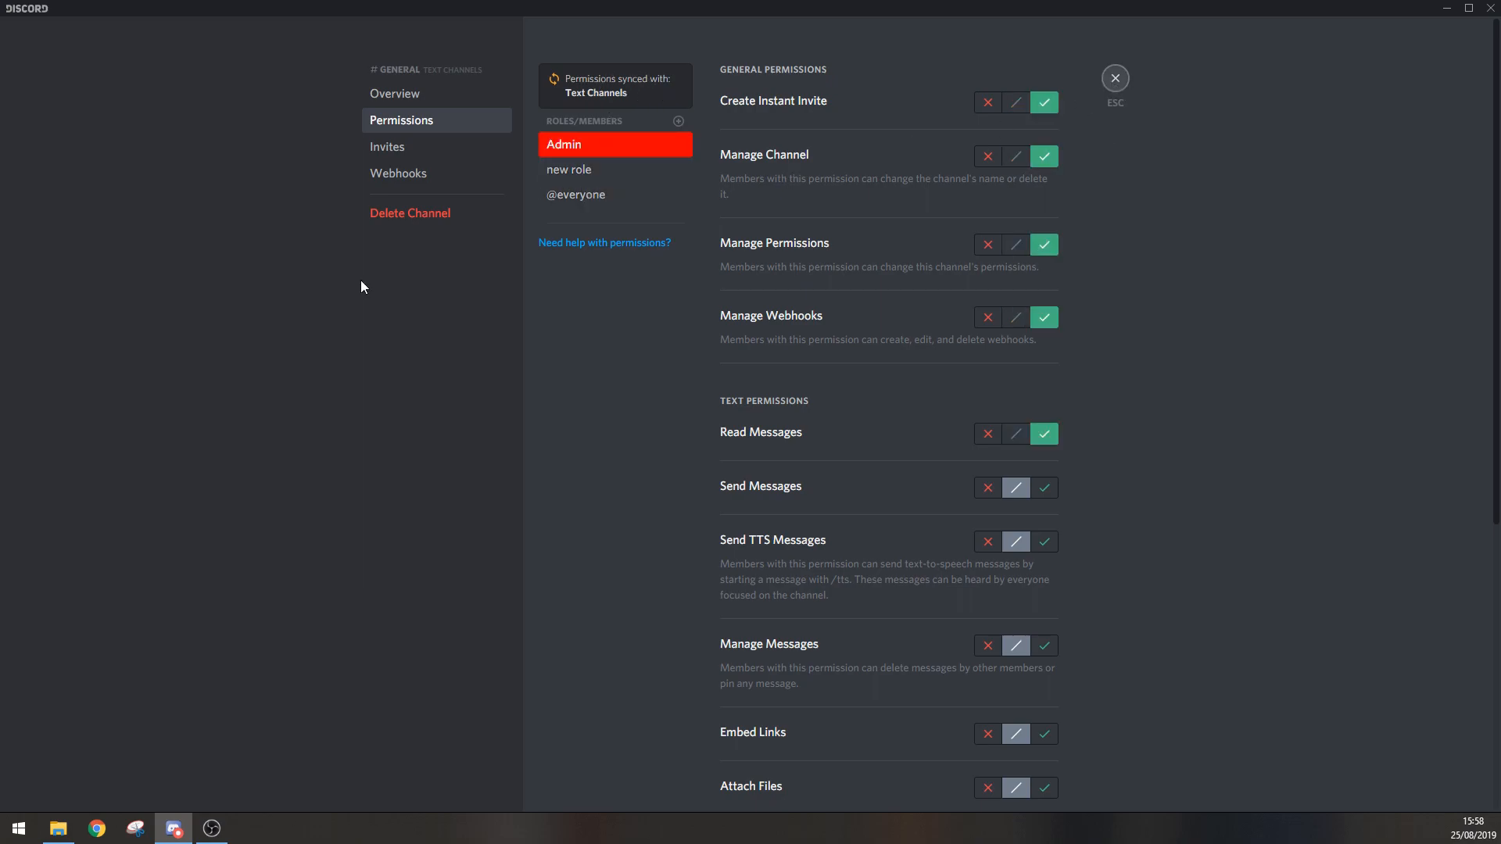
pyautogui.press('Escape')
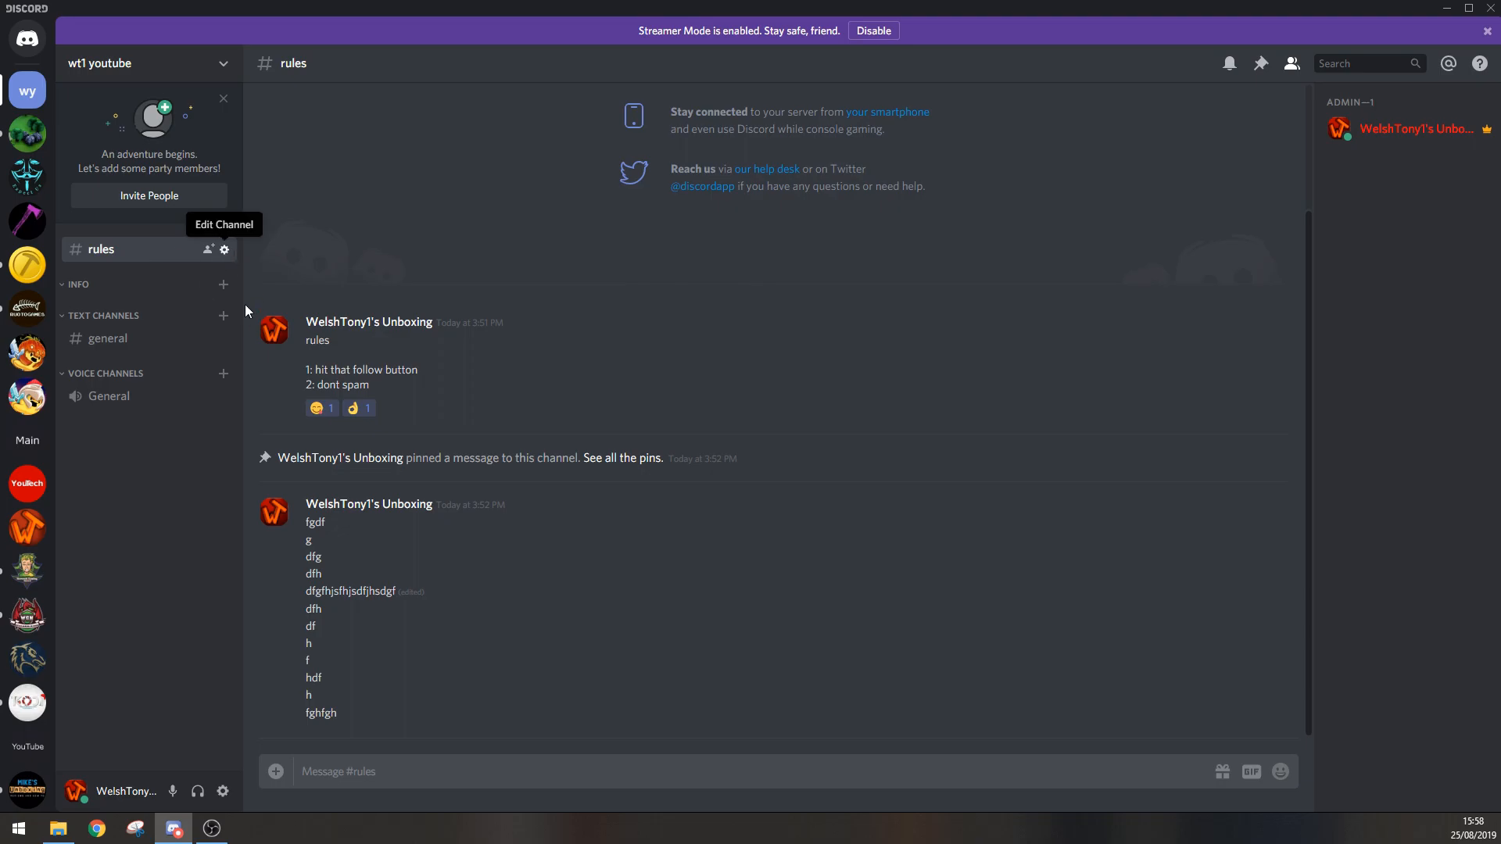
pyautogui.click(403, 122)
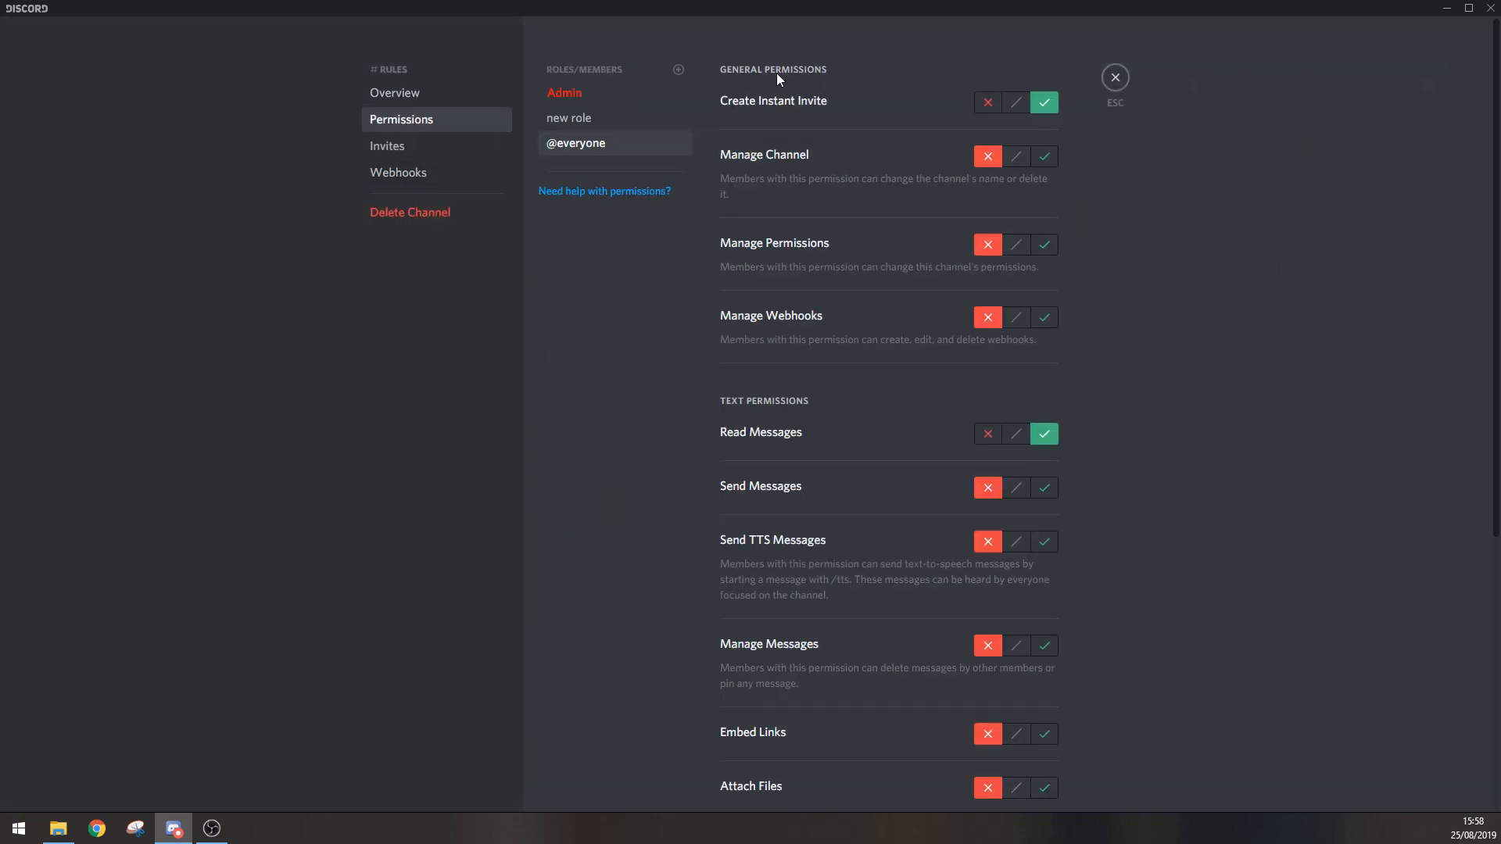
pyautogui.click(602, 94)
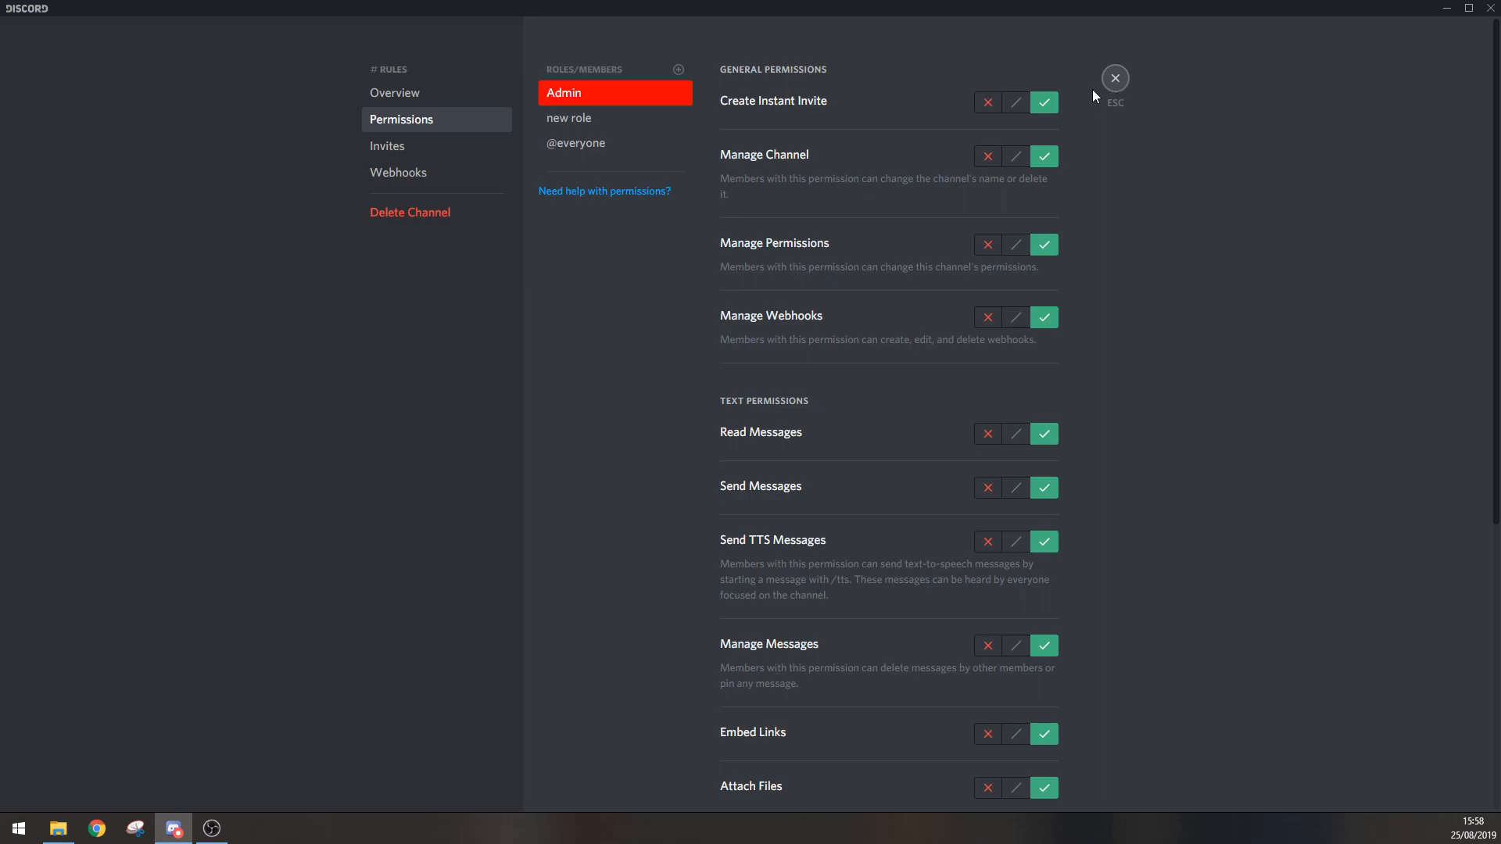
pyautogui.press('Escape')
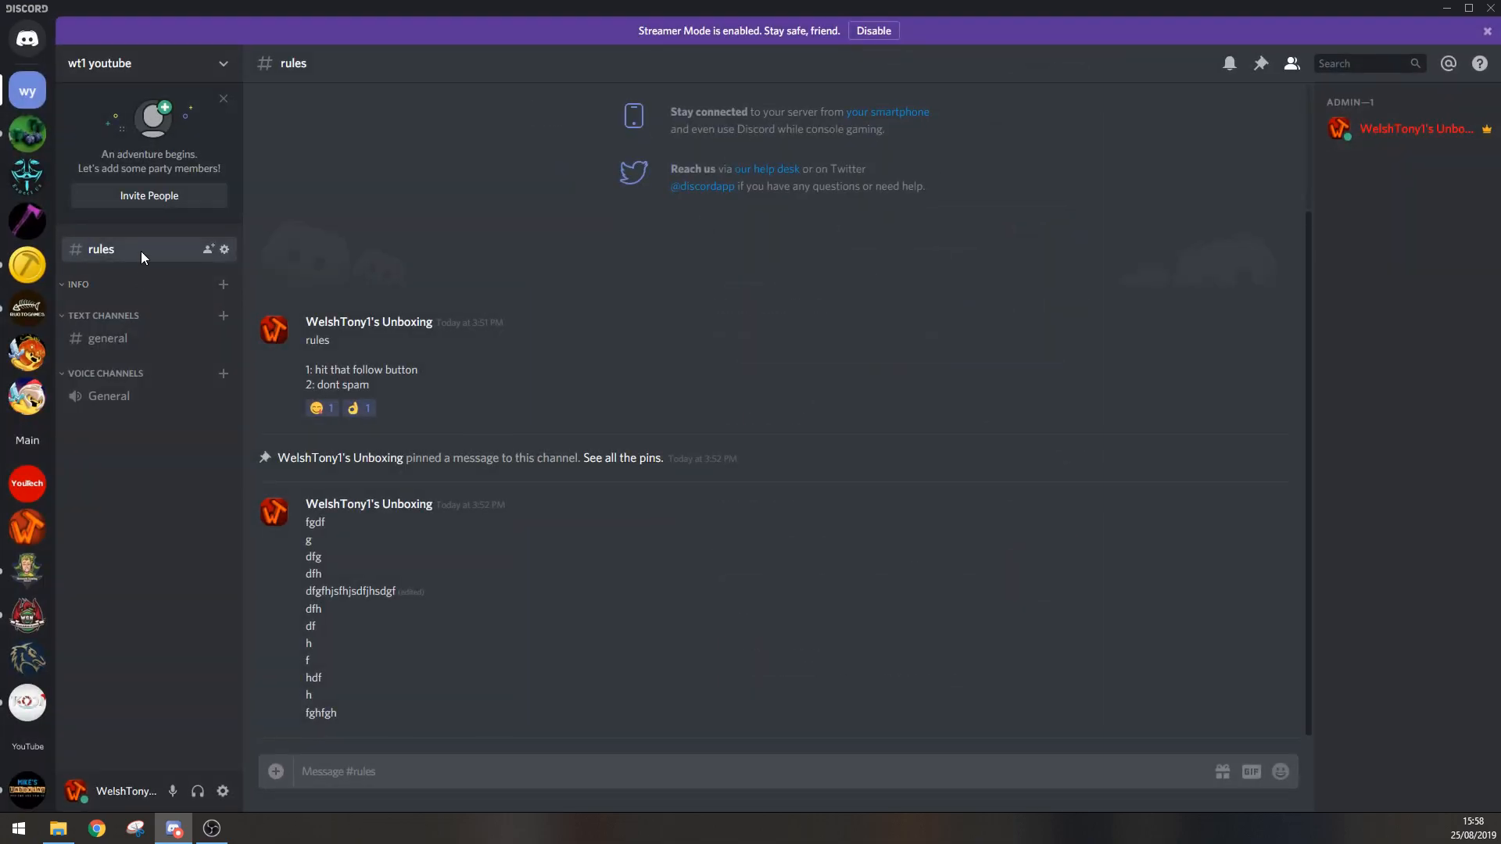
# Step: Move the rules channel into the Text Channels category above general and sync its permissions with the category
pyautogui.moveTo(128, 247); pyautogui.dragTo(125, 322)
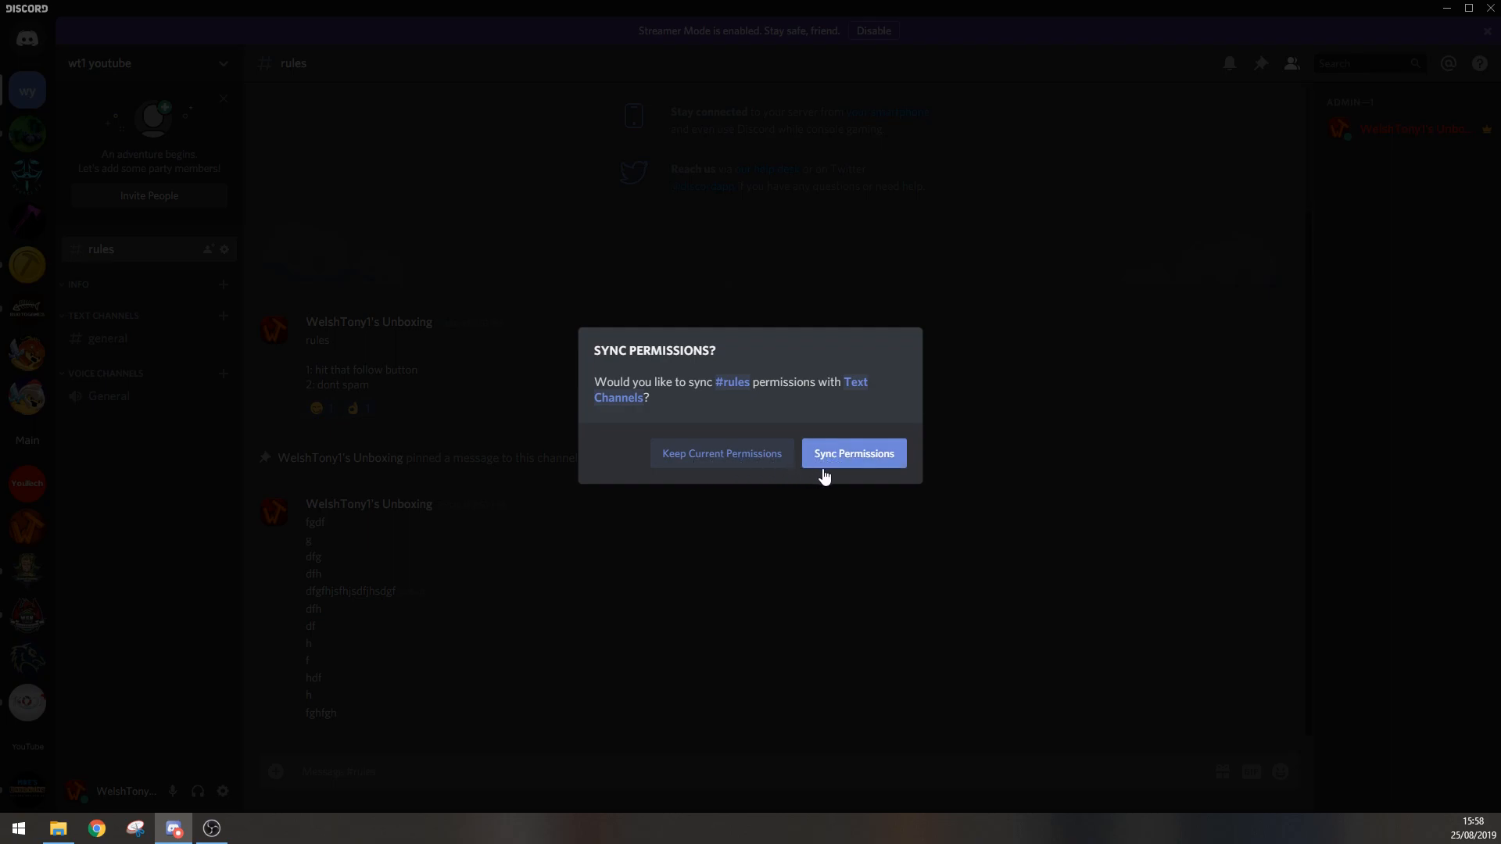
pyautogui.click(850, 466)
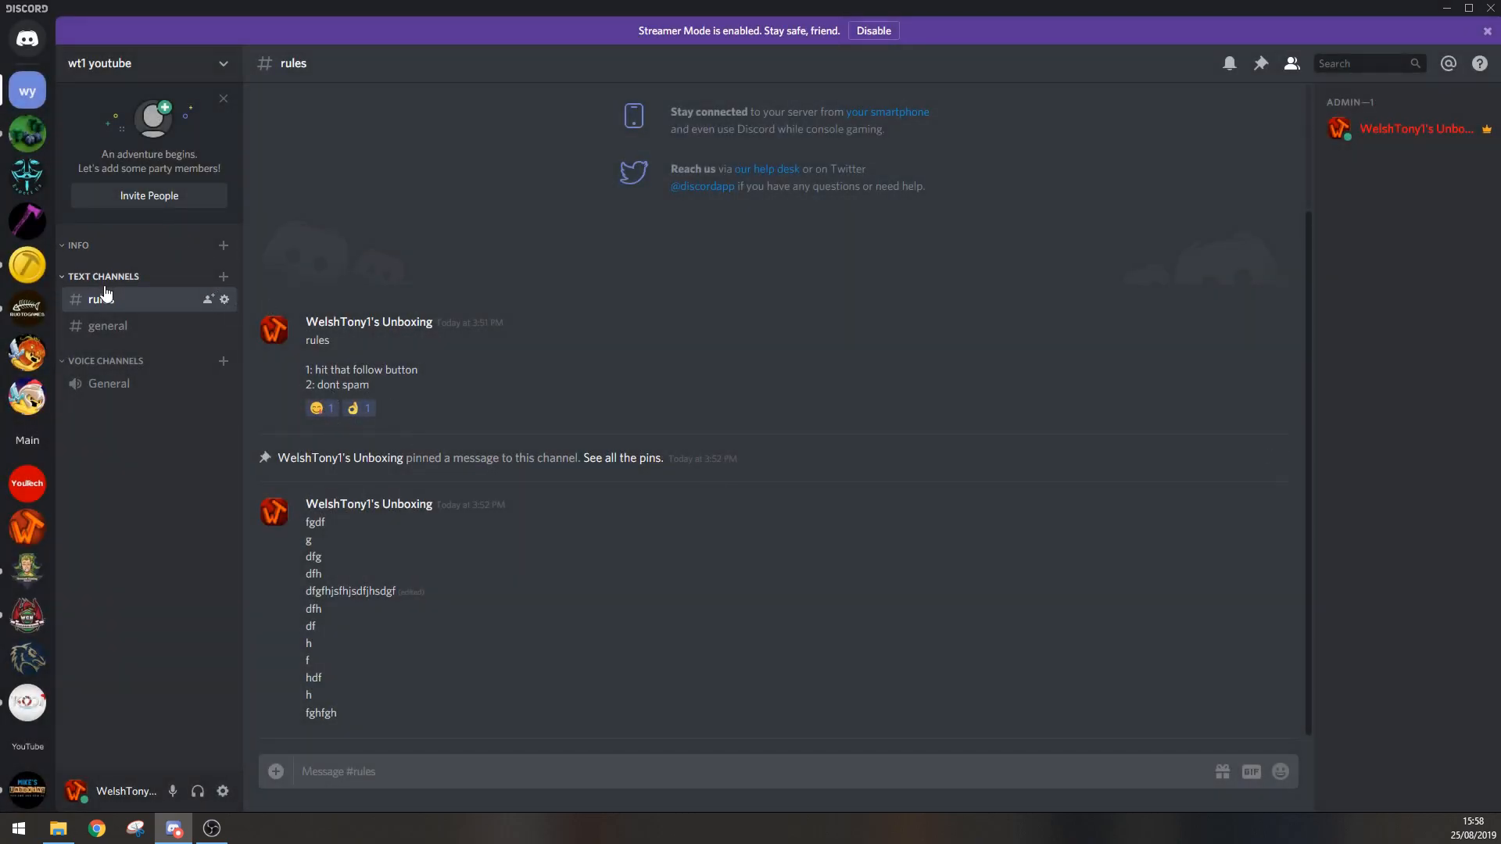
pyautogui.click(225, 300)
pyautogui.click(419, 124)
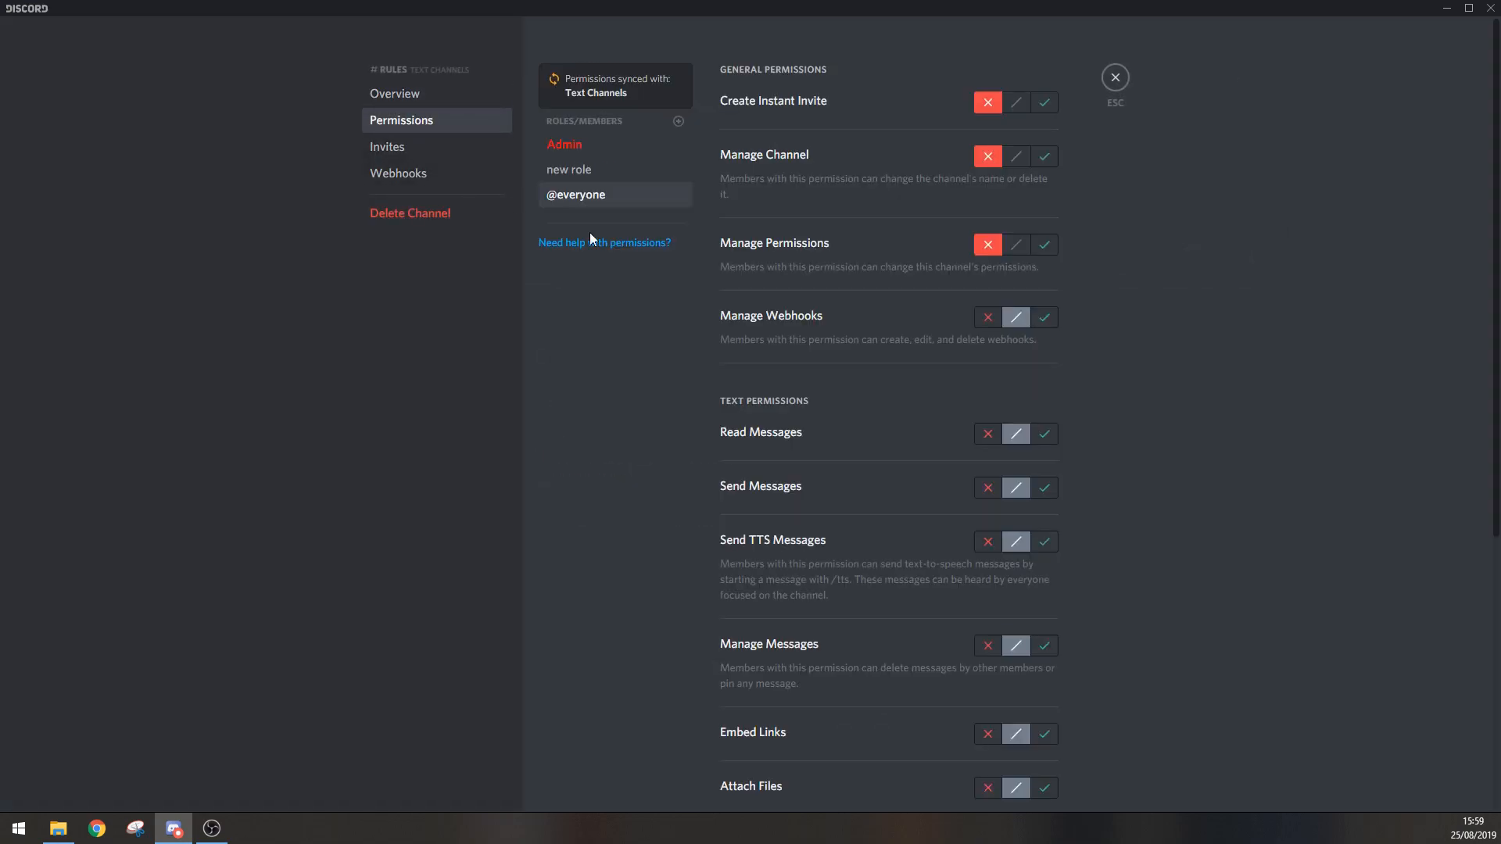
pyautogui.click(598, 146)
pyautogui.click(613, 168)
pyautogui.click(616, 190)
pyautogui.click(622, 168)
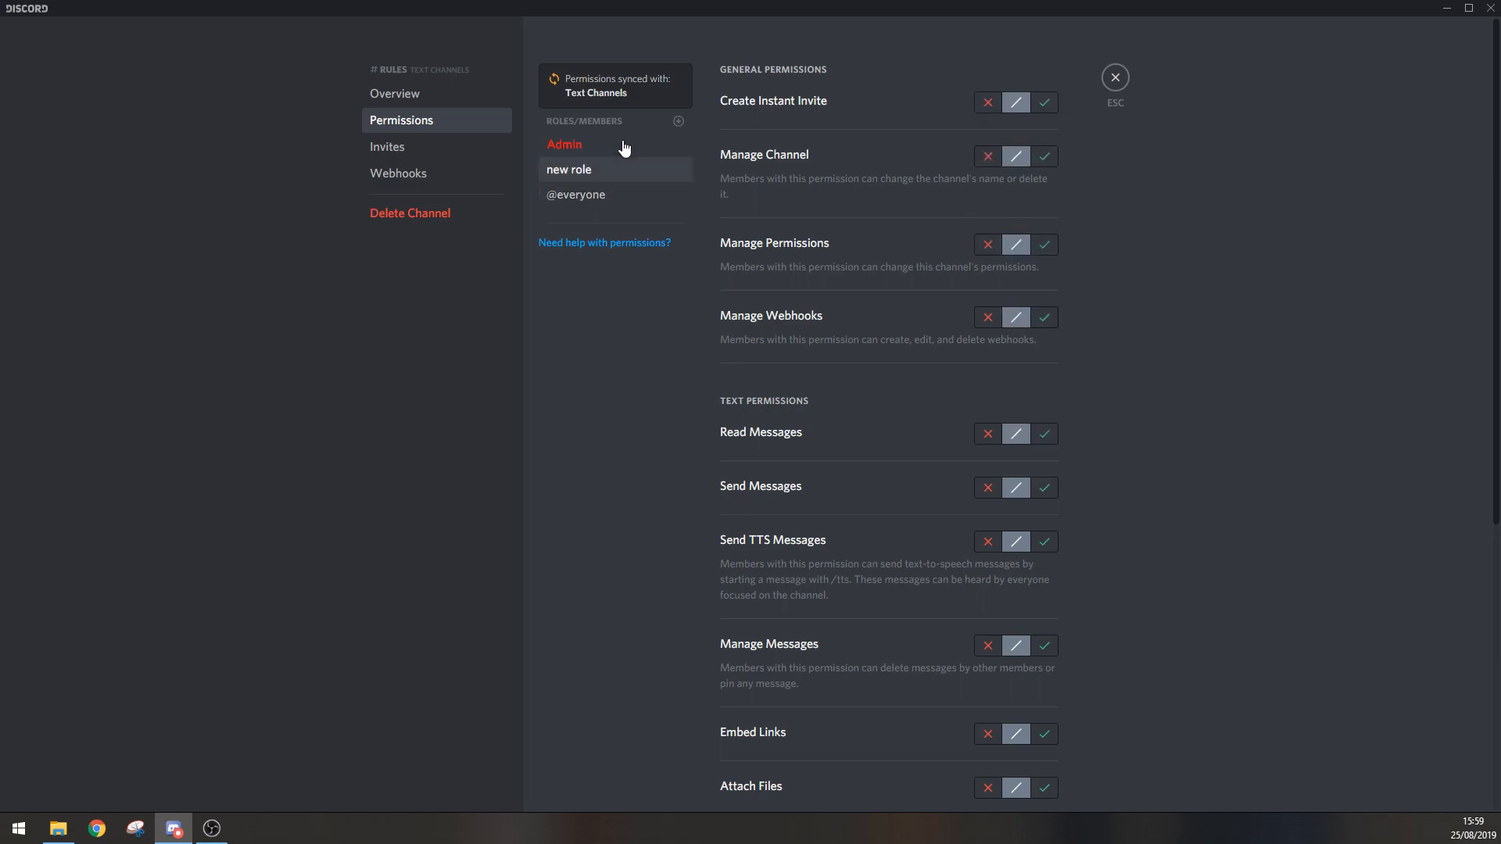
# Step: For Admin in the rules channel, deny Create Instant Invite, Manage Channel, Send TTS Messages and Embed Links, allow Manage Messages, save and leave the settings
pyautogui.click(630, 145)
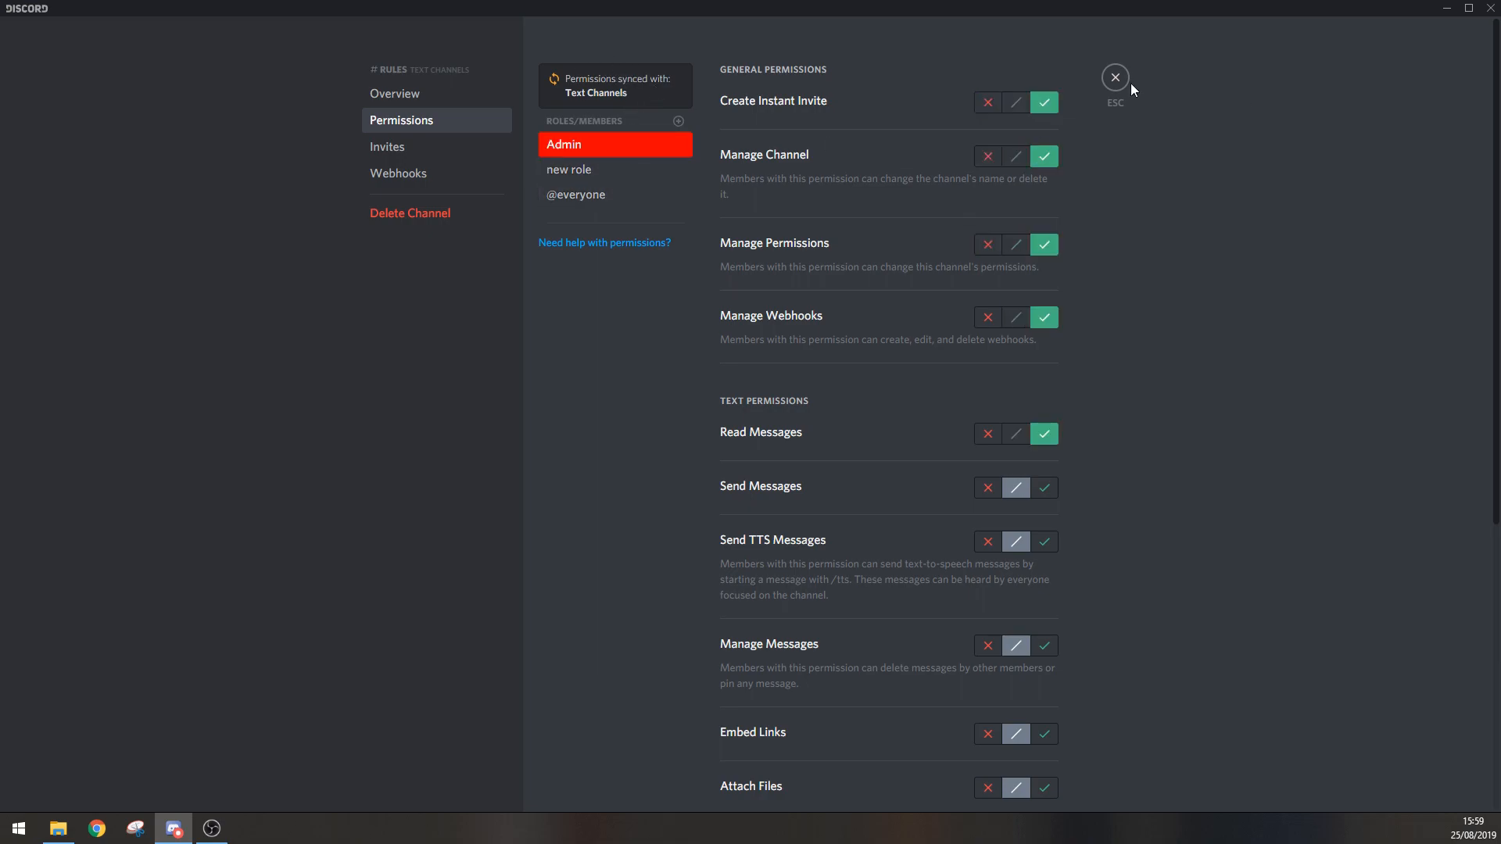
pyautogui.click(988, 102)
pyautogui.click(988, 160)
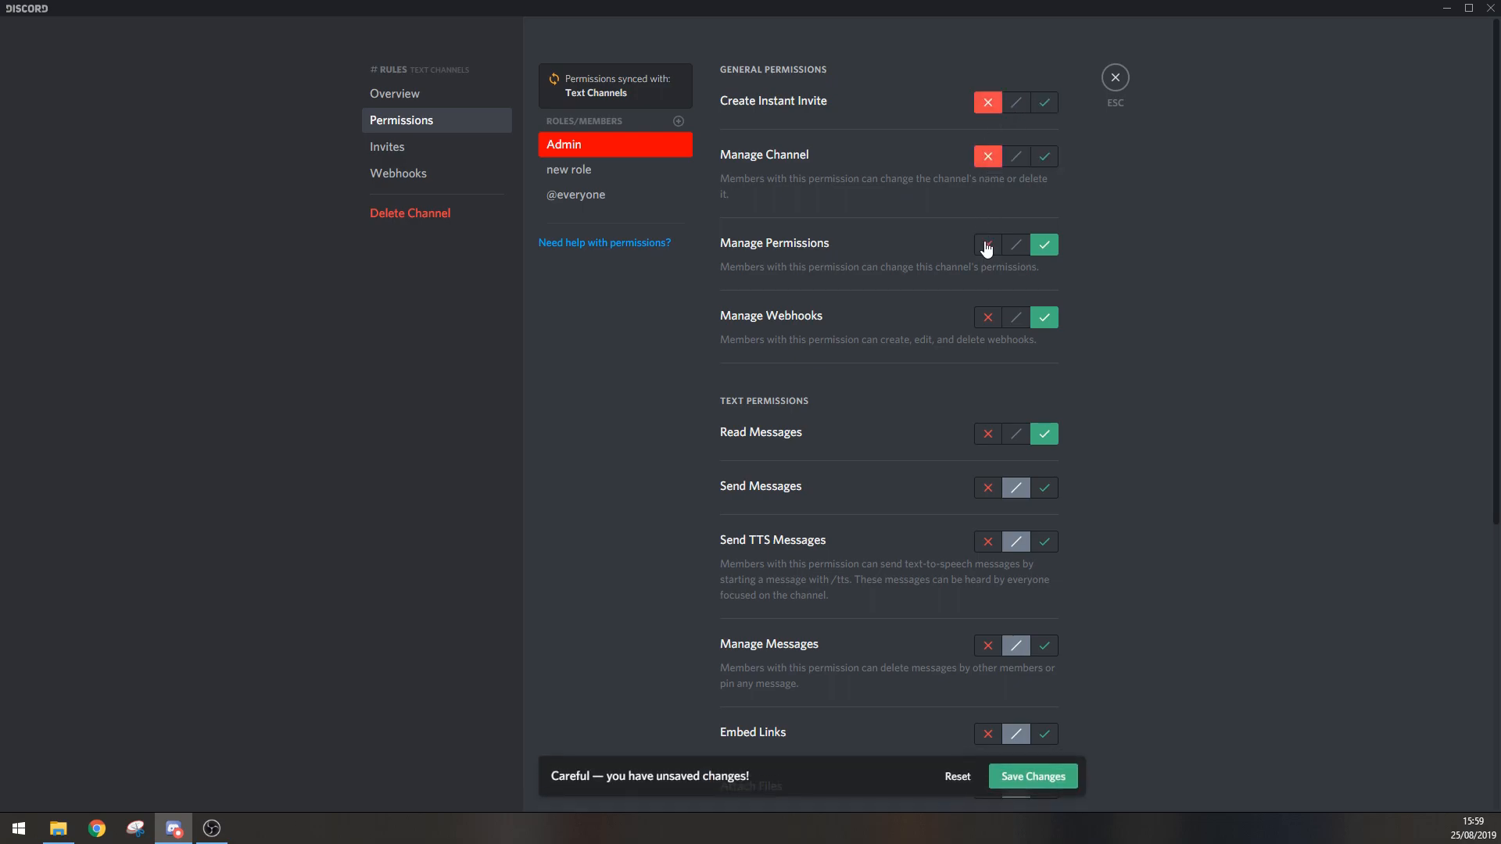
pyautogui.click(991, 543)
pyautogui.click(1051, 657)
pyautogui.click(988, 735)
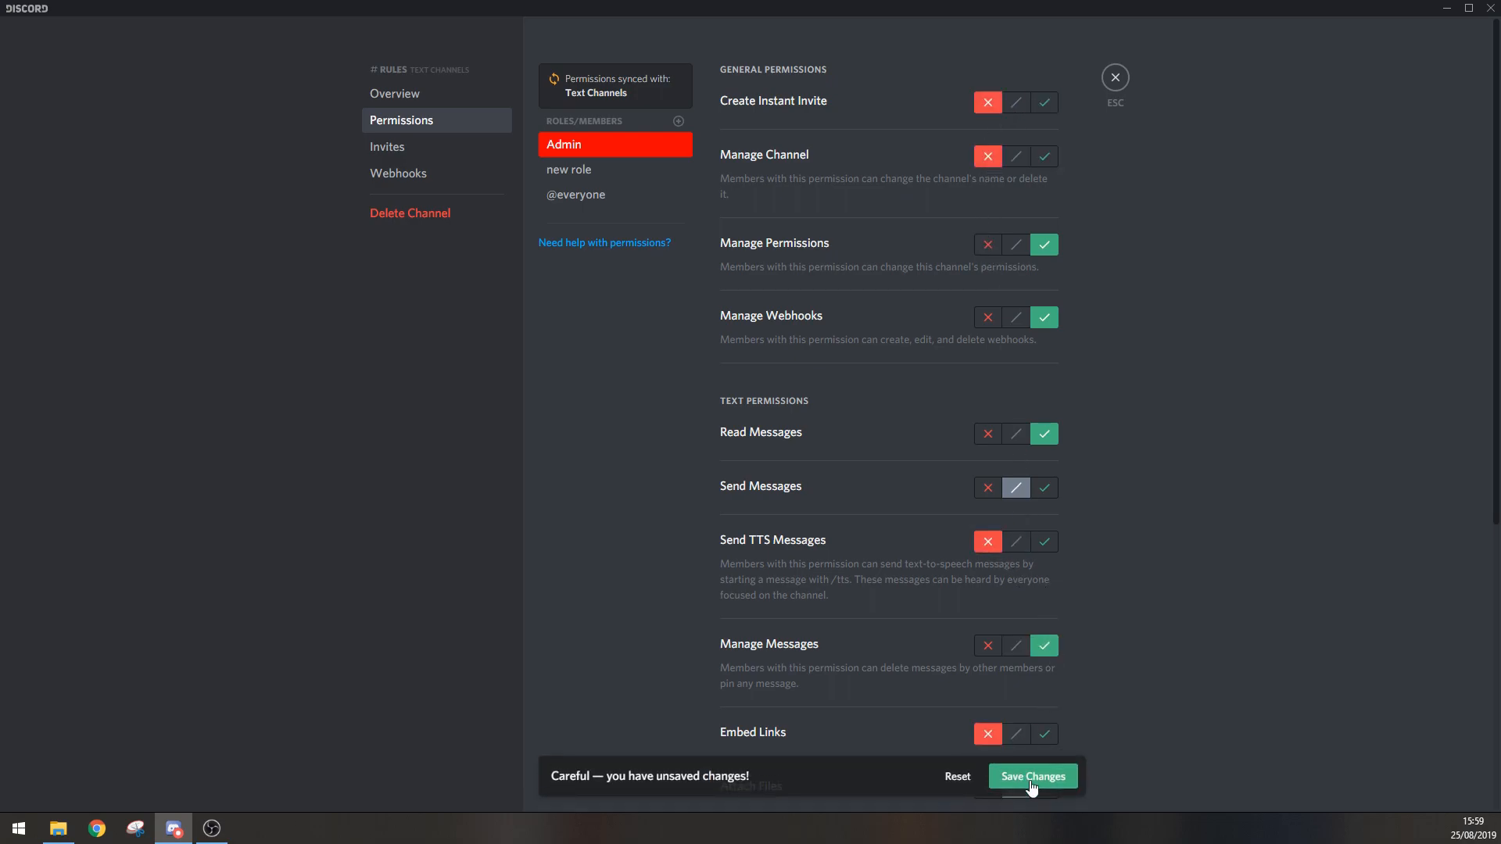
pyautogui.click(1034, 750)
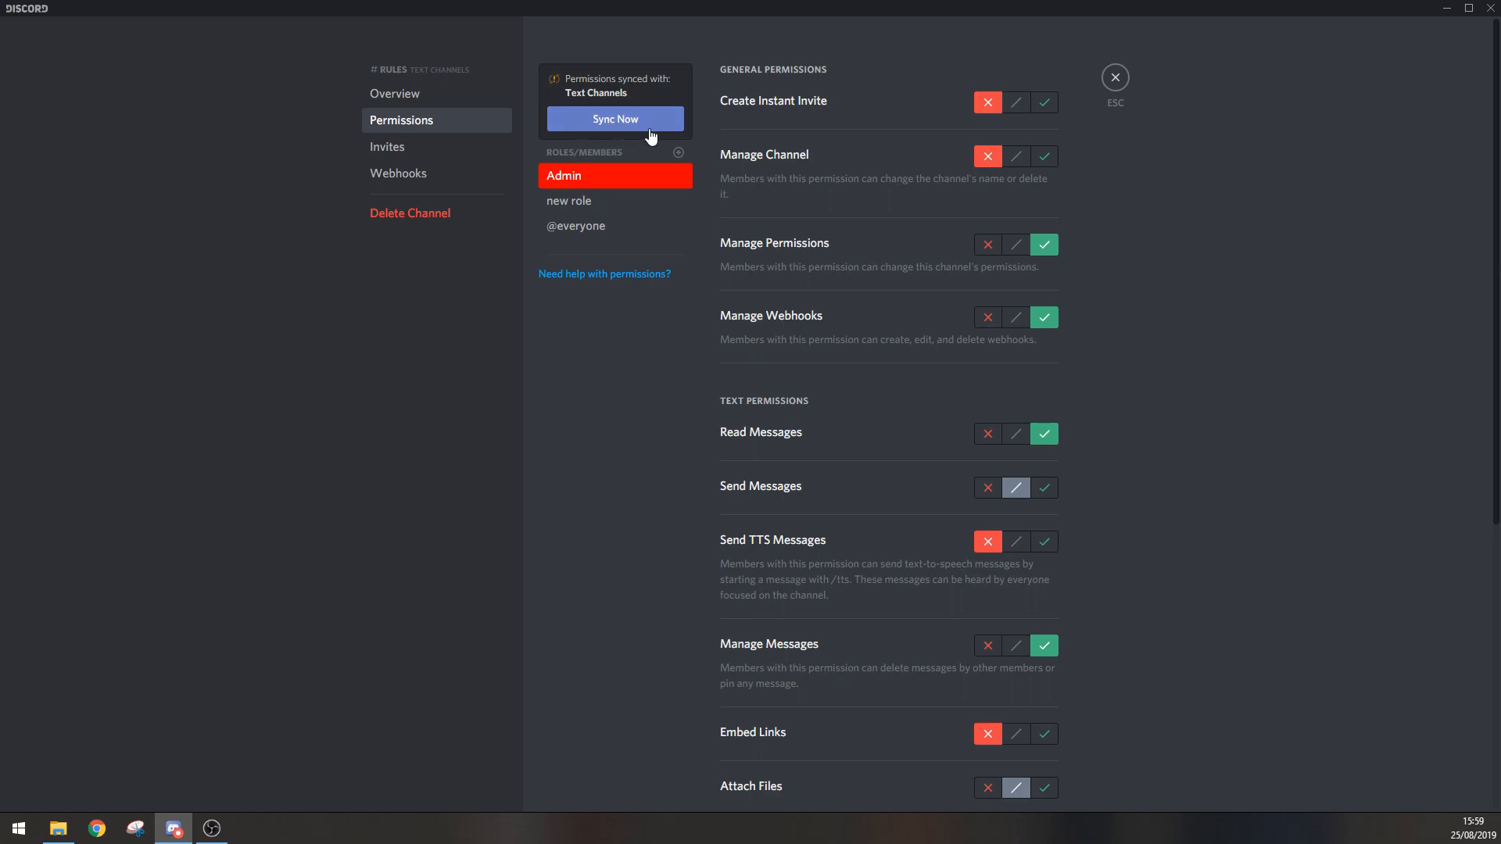
pyautogui.click(1115, 78)
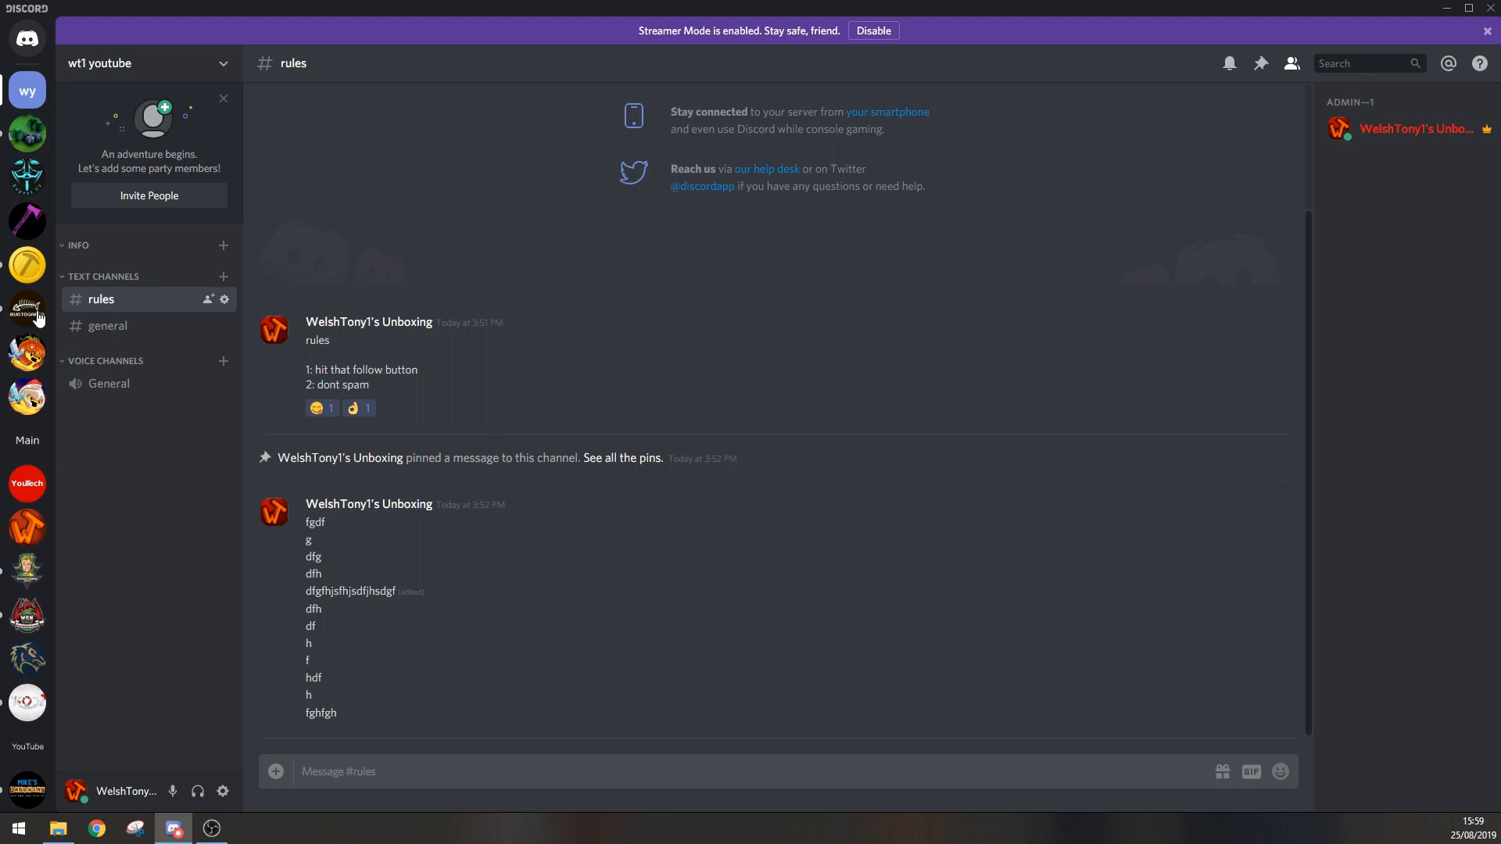
pyautogui.click(123, 331)
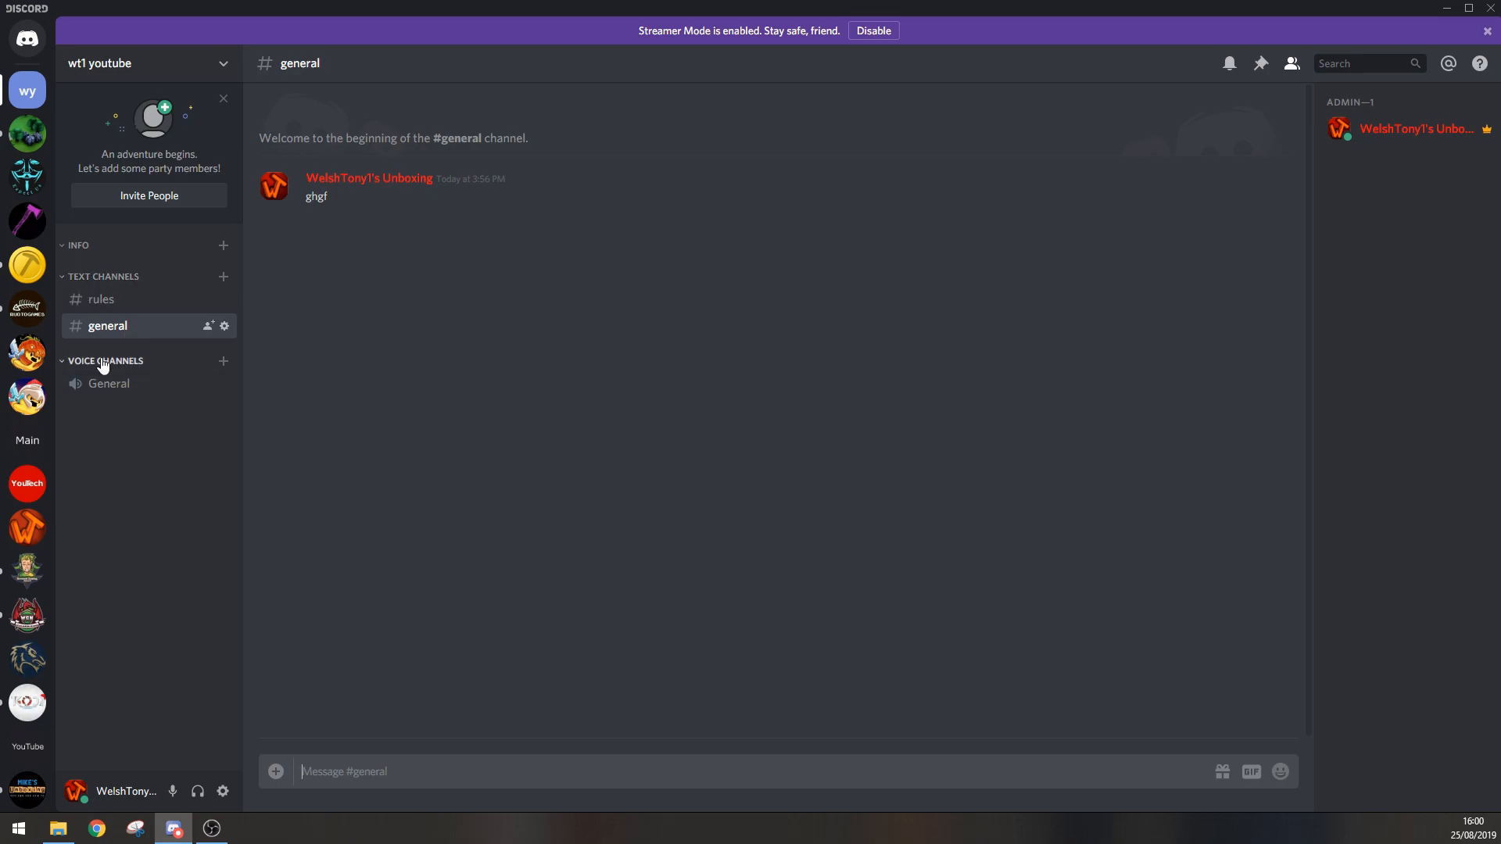
pyautogui.rightClick(129, 369)
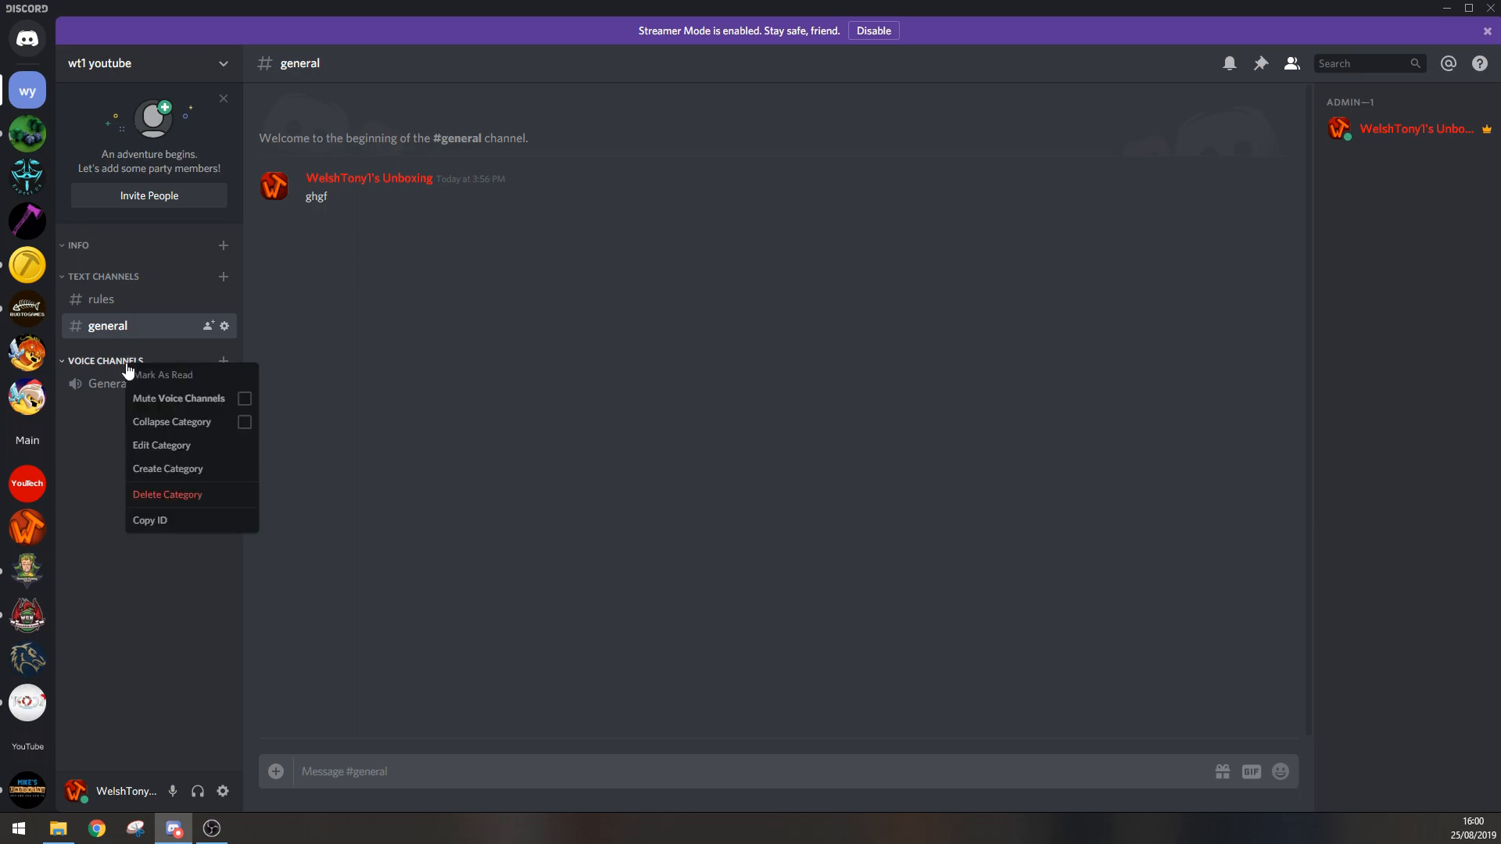
pyautogui.click(156, 444)
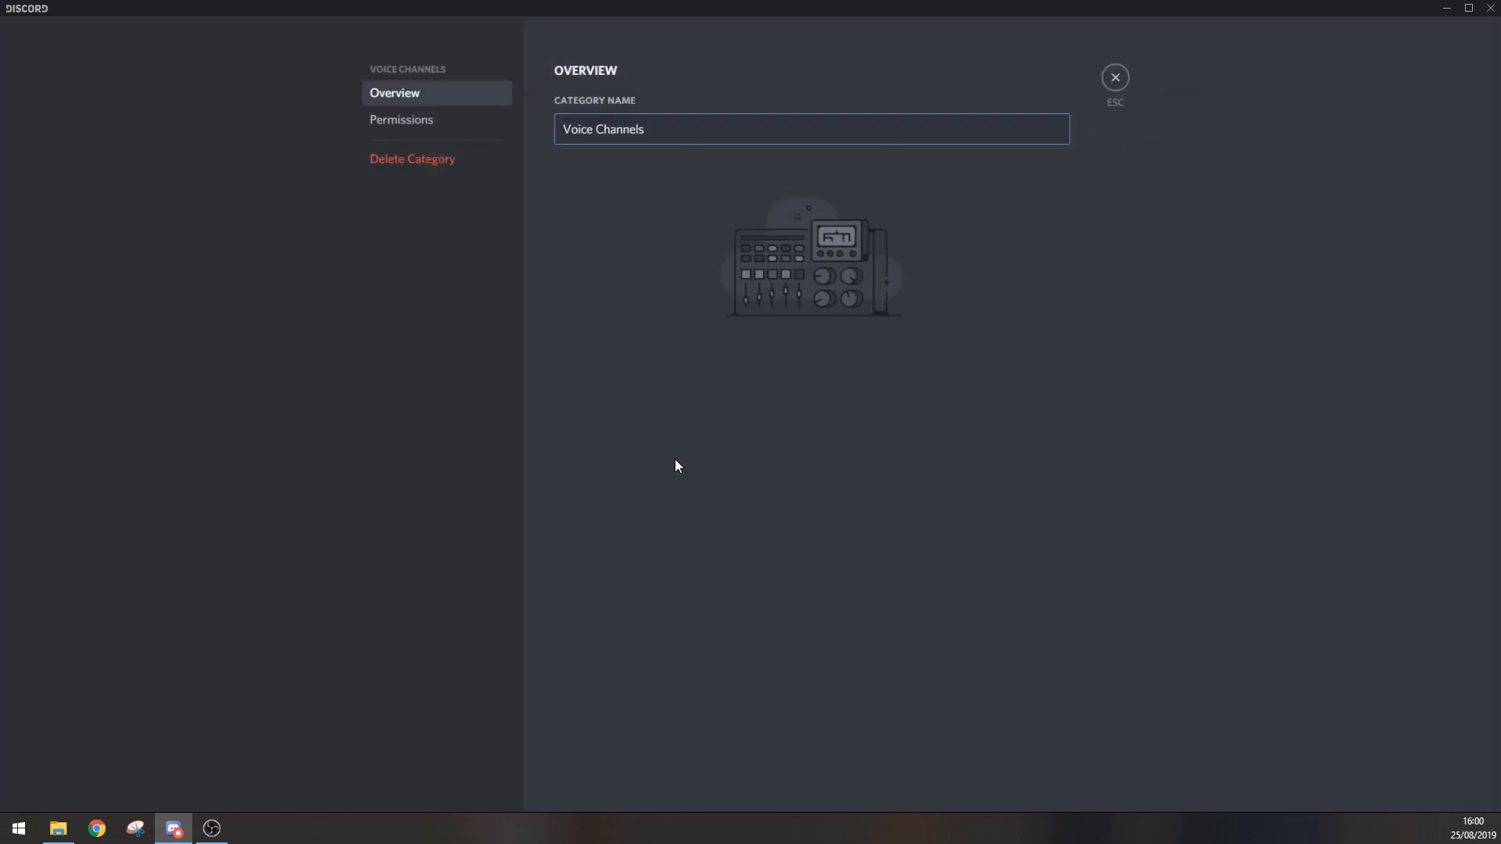
pyautogui.click(447, 126)
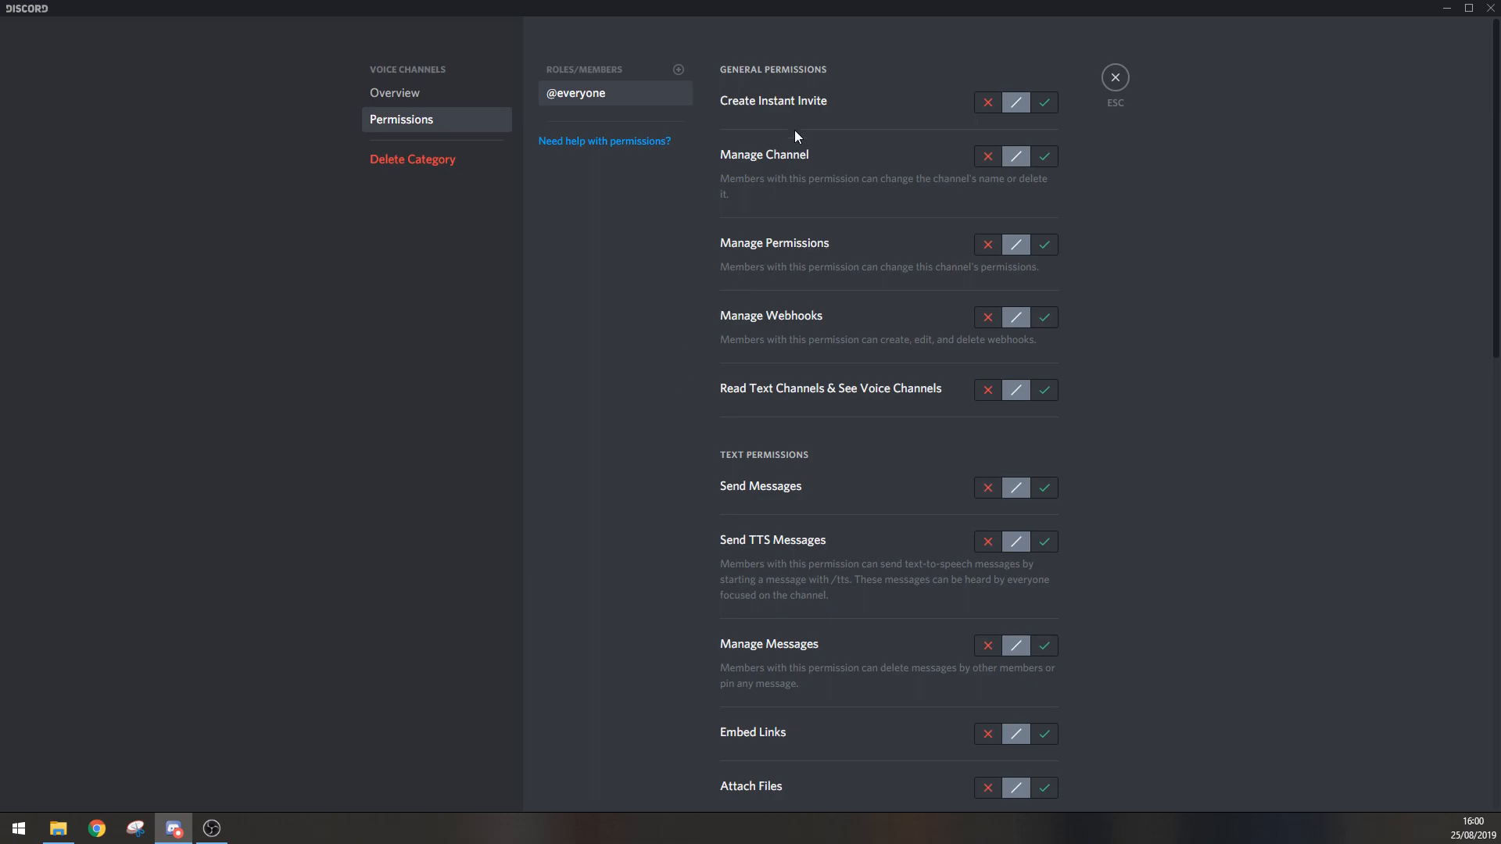
pyautogui.scroll(-3, 875, 273)
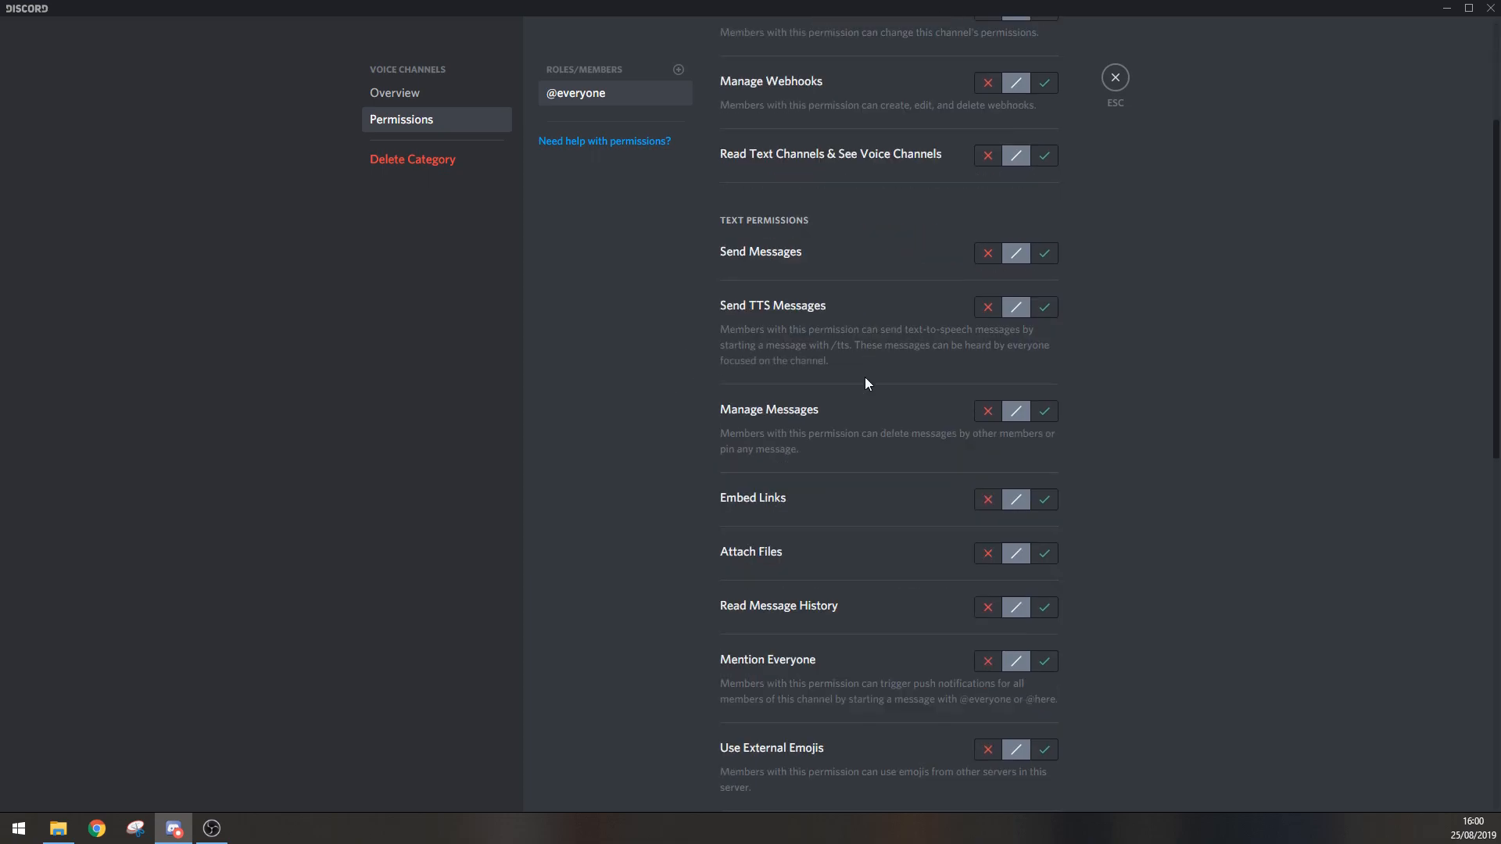
pyautogui.scroll(2, 839, 363)
pyautogui.scroll(-10, 841, 359)
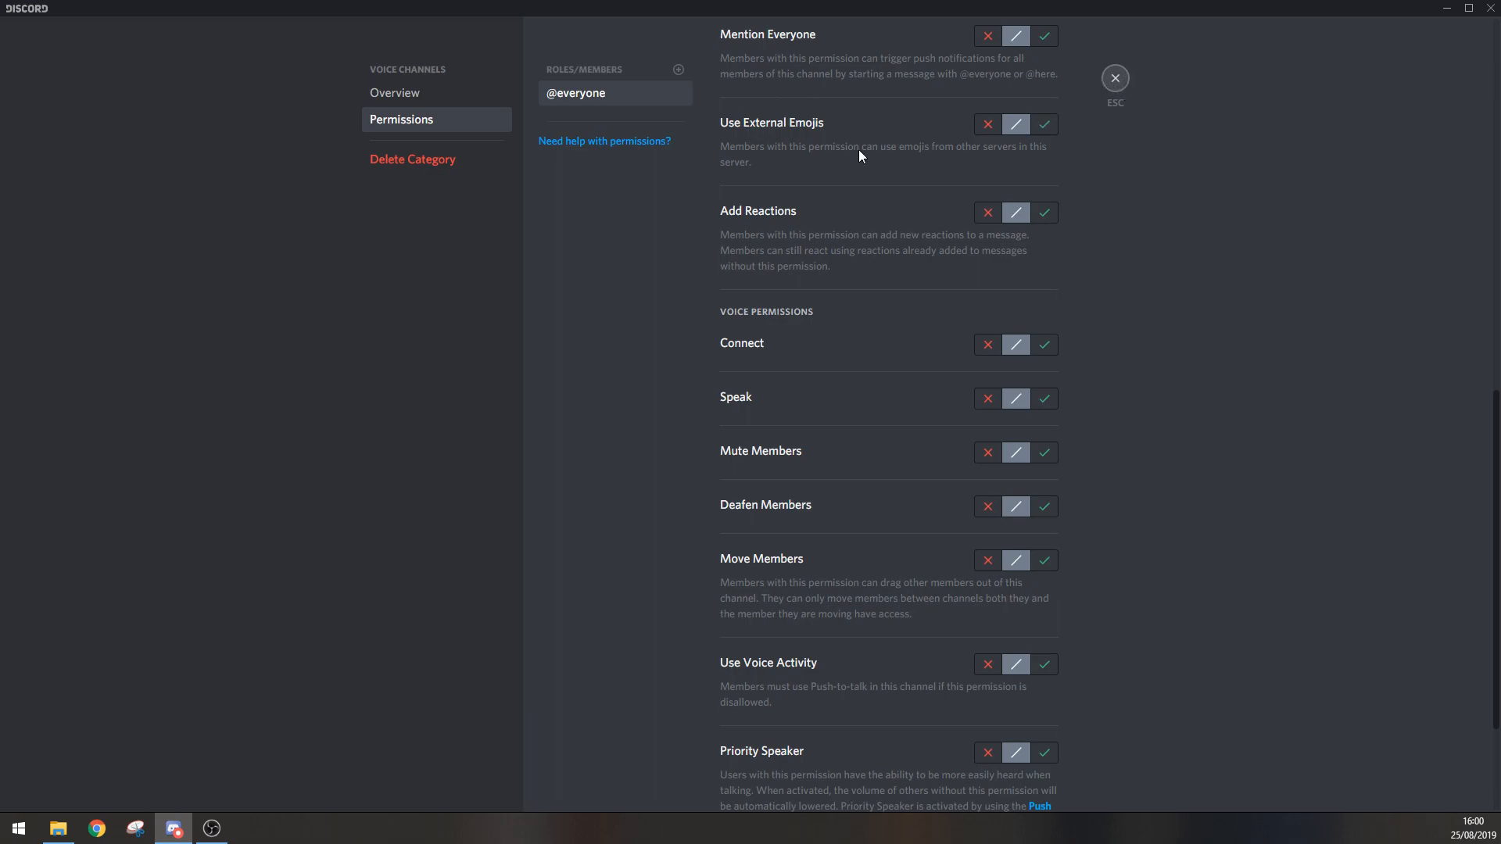
pyautogui.press('Escape')
# Step: Move the General voice channel into the Text Channels category below general, keeping its current permissions, and briefly join and disconnect from it
pyautogui.moveTo(119, 392); pyautogui.dragTo(133, 344)
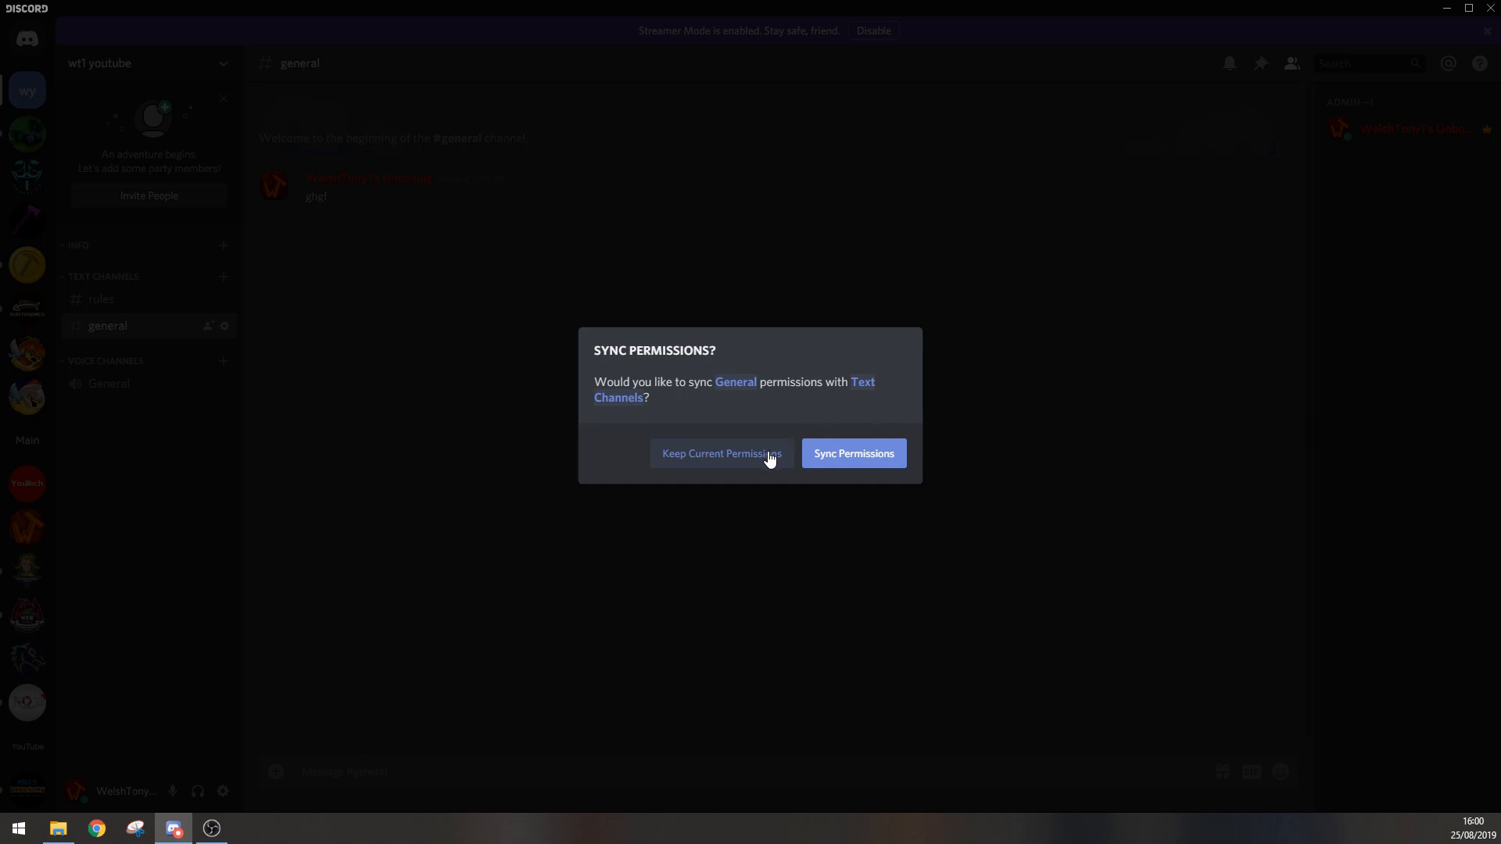
pyautogui.click(707, 458)
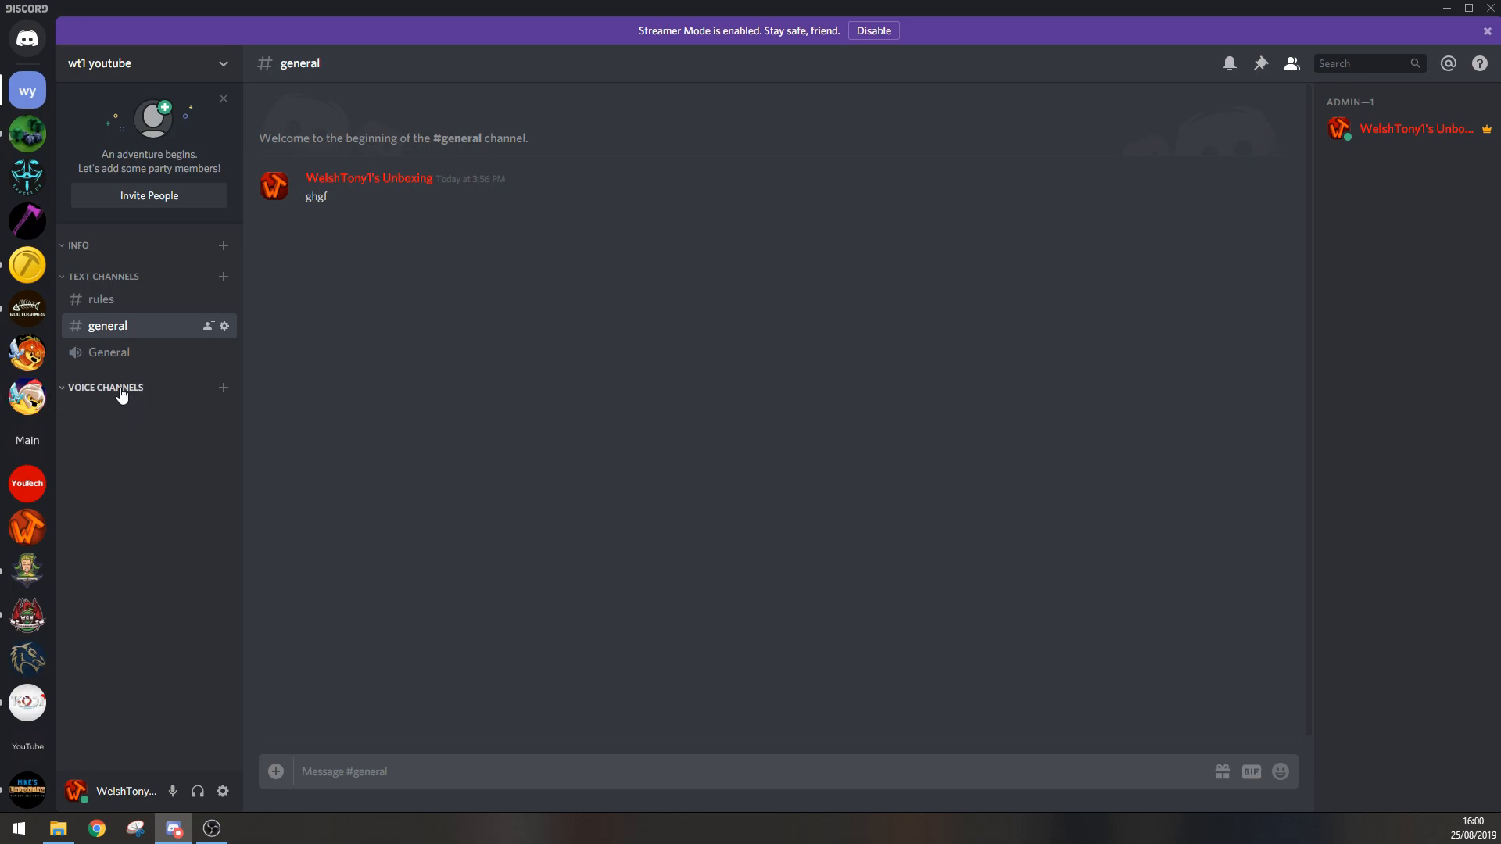
pyautogui.click(120, 356)
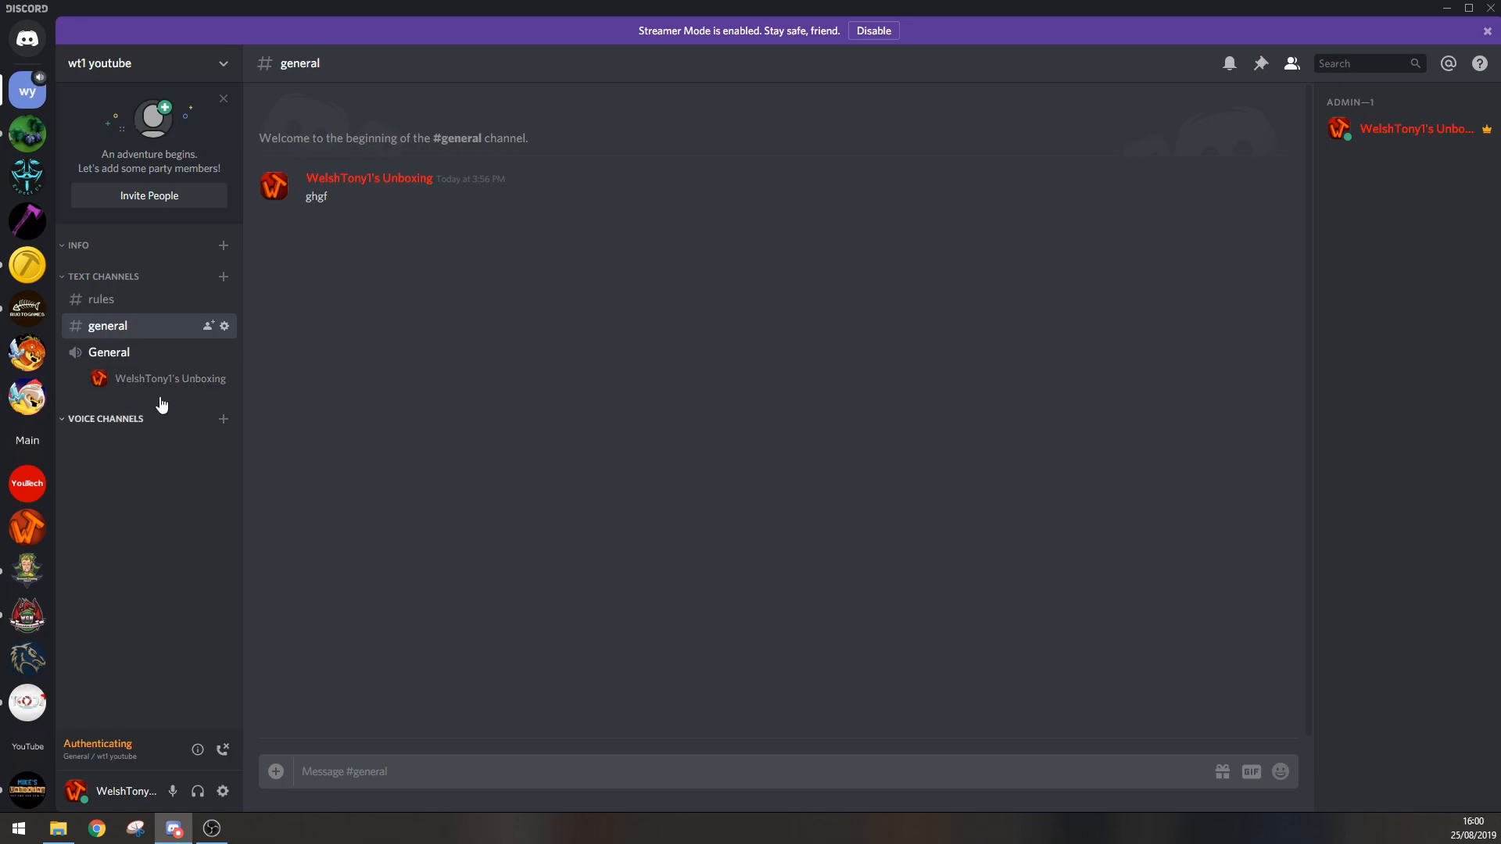
pyautogui.click(224, 750)
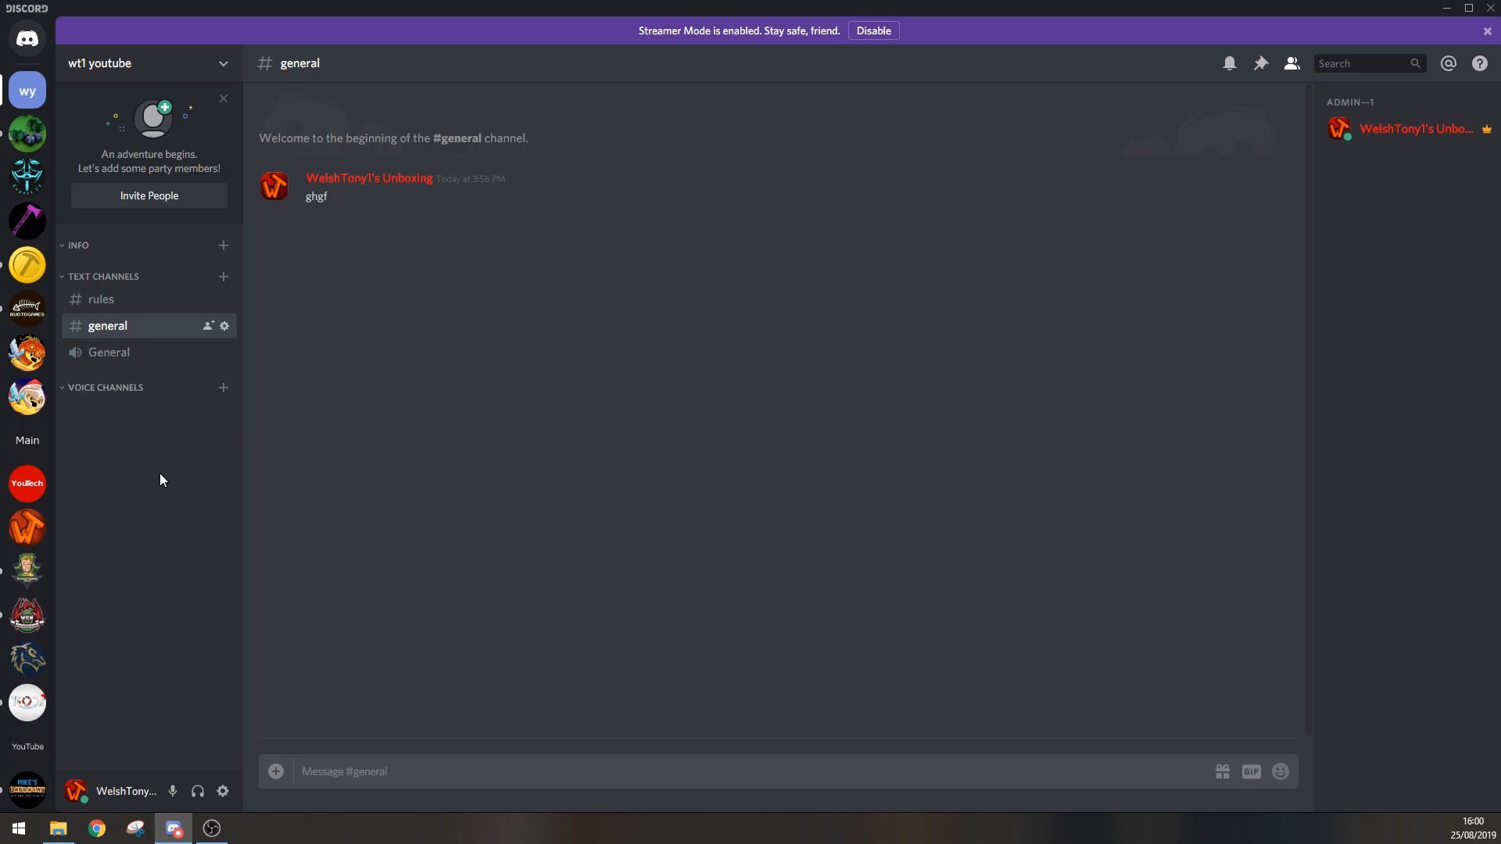
# Step: Delete the empty Voice Channels category from the server
pyautogui.rightClick(137, 394)
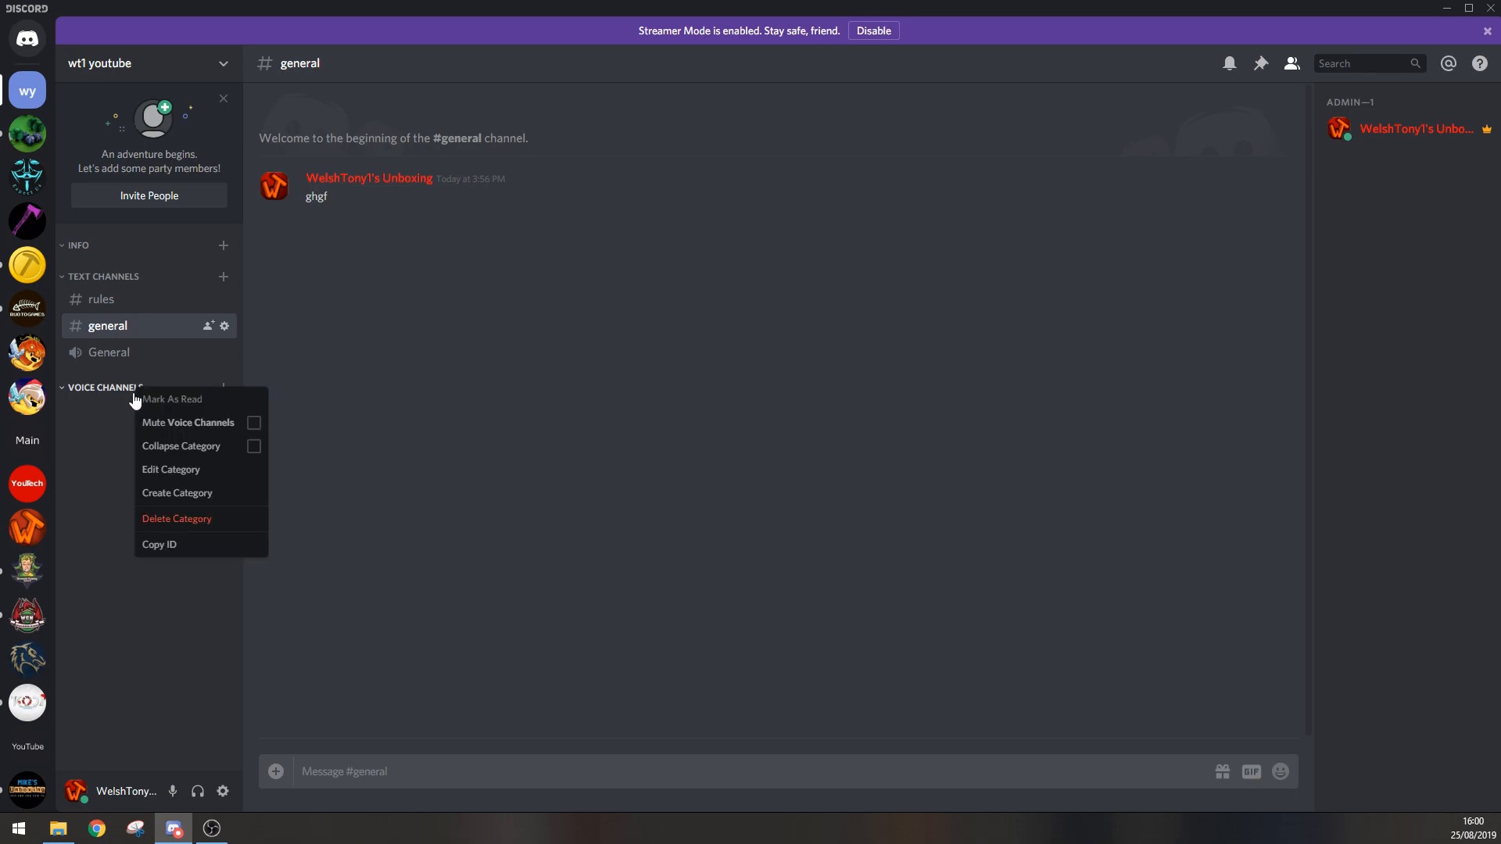
pyautogui.click(192, 522)
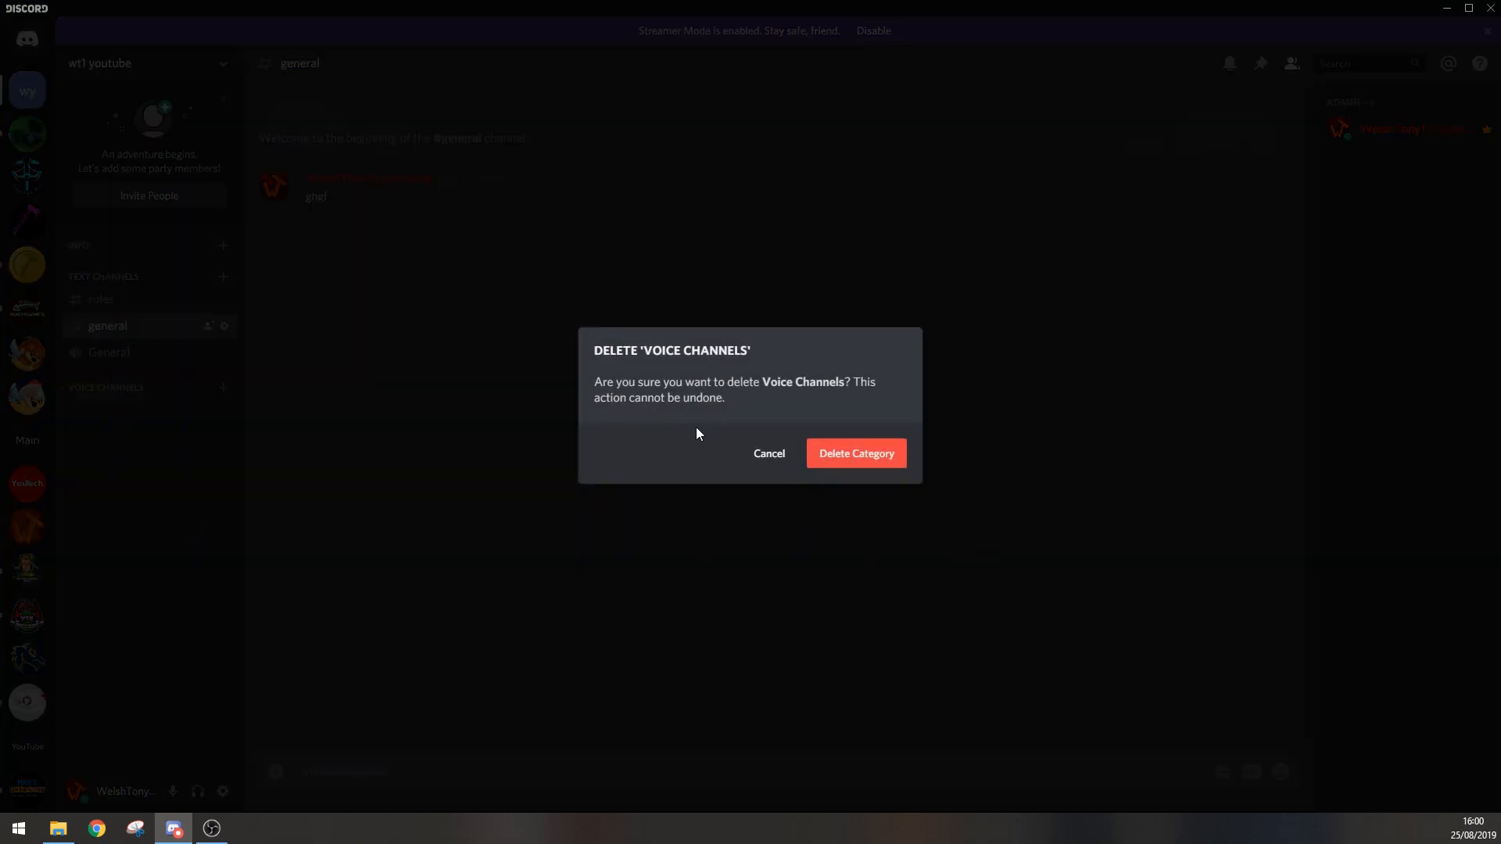
pyautogui.click(871, 459)
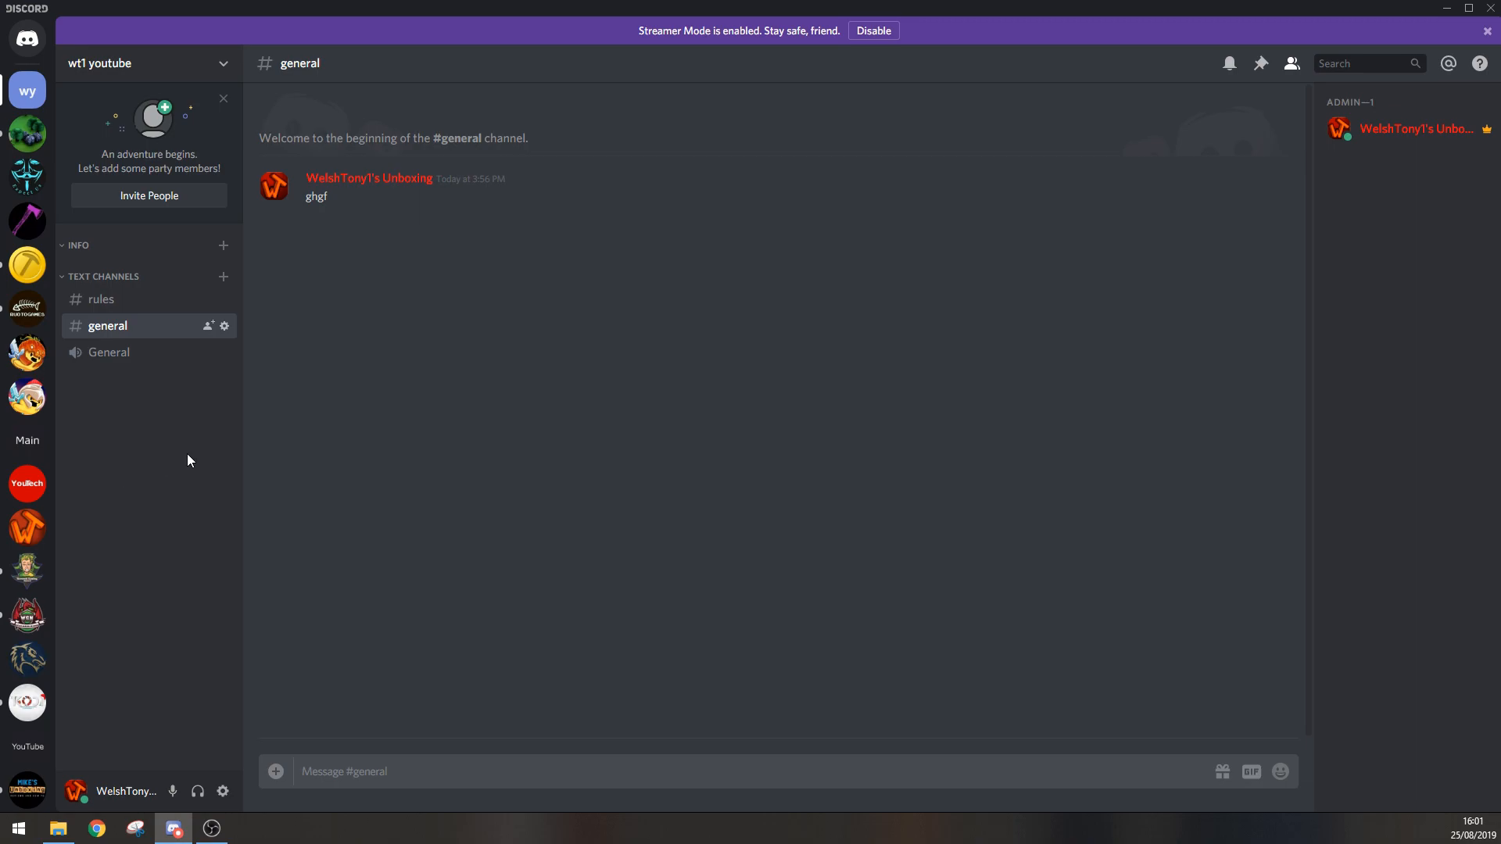
# Step: Move the rules channel out of Text Channels to above the Info category, and post the message "!agree" in it
pyautogui.click(123, 296)
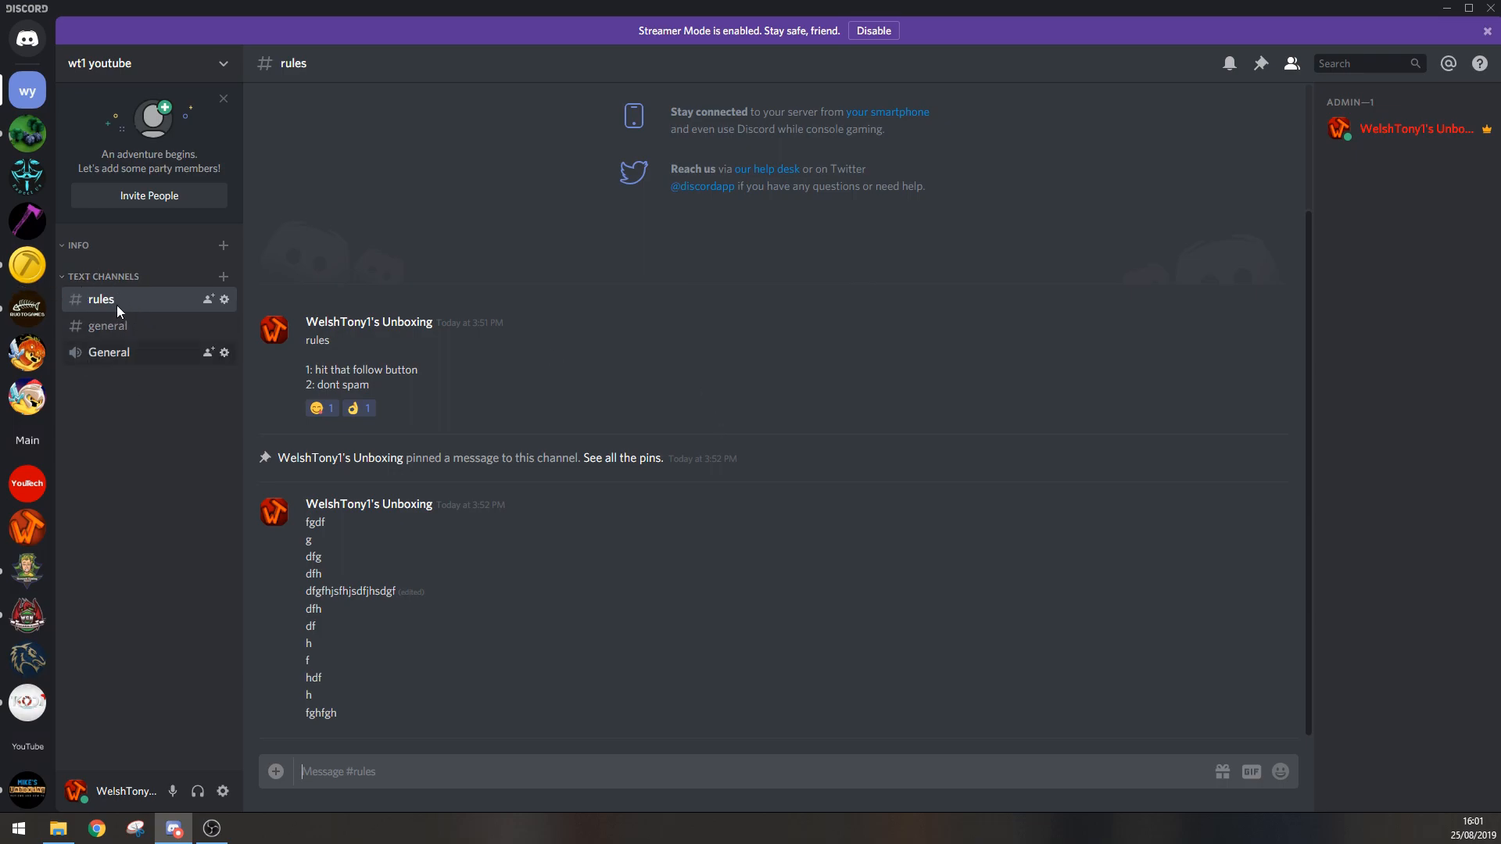
pyautogui.moveTo(97, 297); pyautogui.dragTo(114, 234)
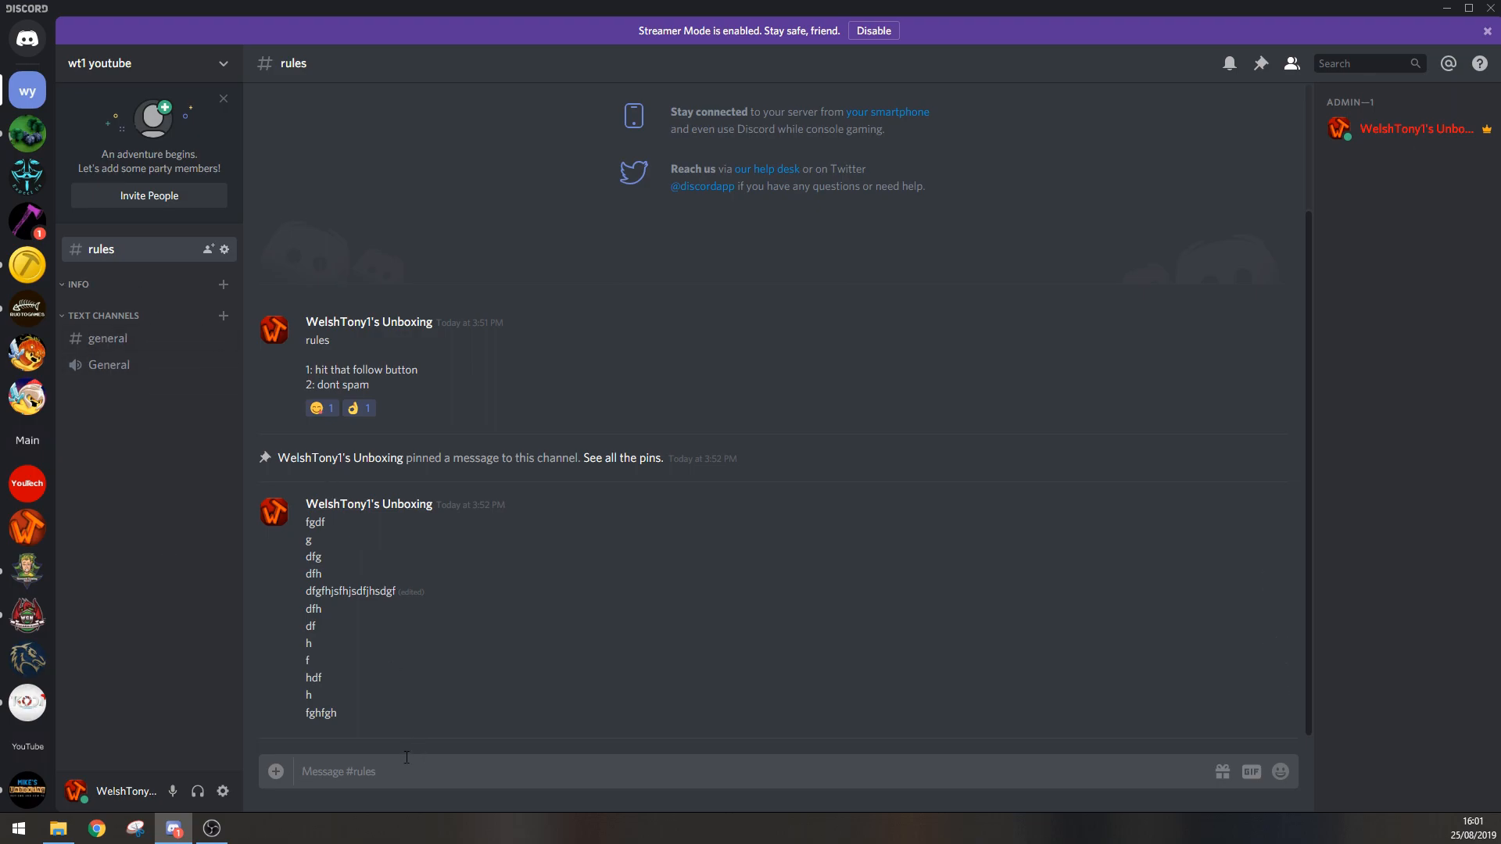
pyautogui.write('!agree')
pyautogui.press('Return')
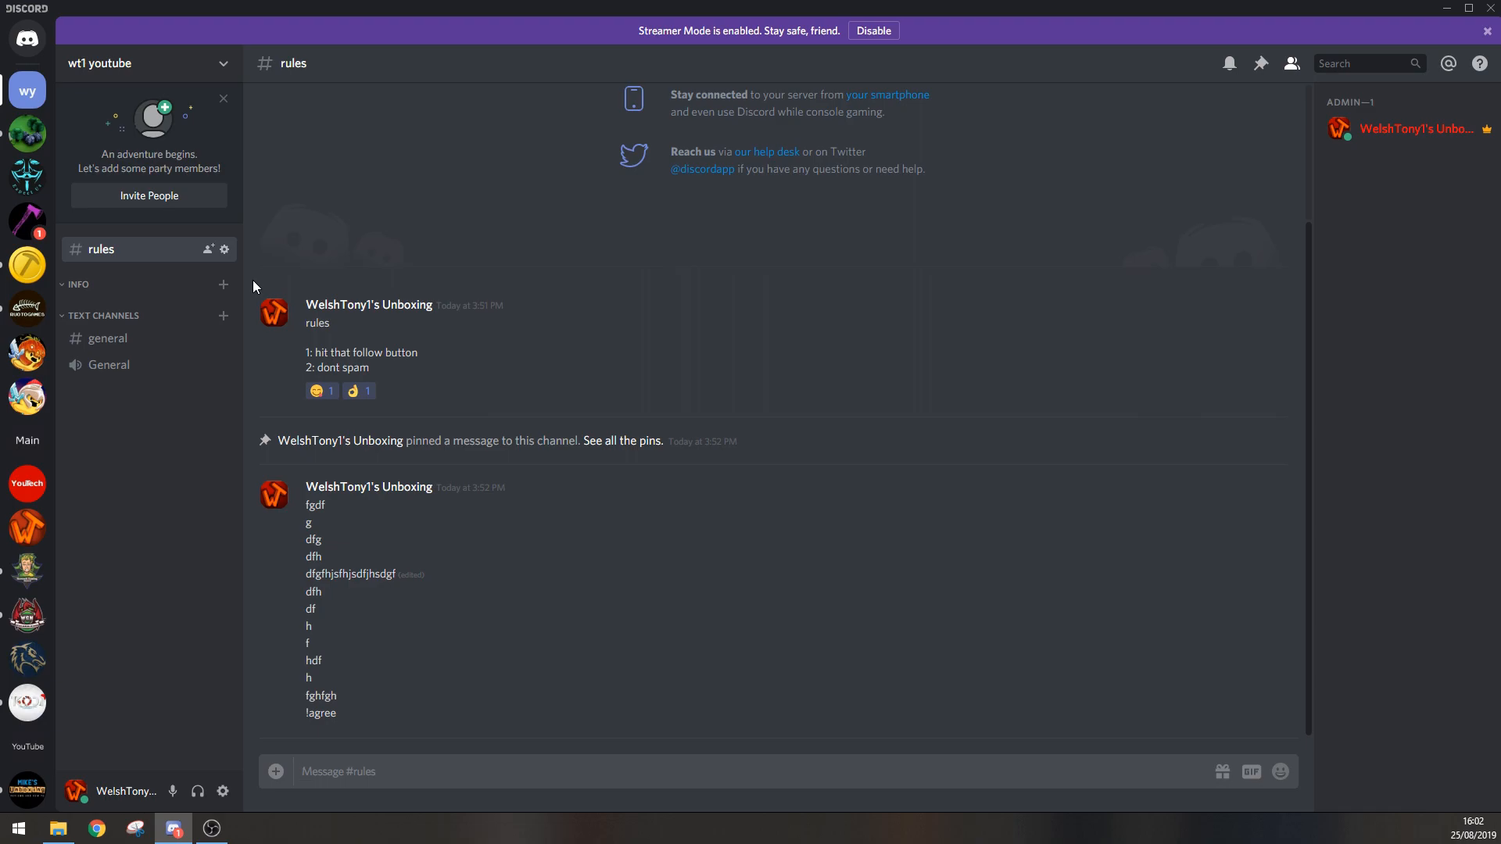
pyautogui.moveTo(347, 715); pyautogui.dragTo(298, 716)
pyautogui.click(374, 713)
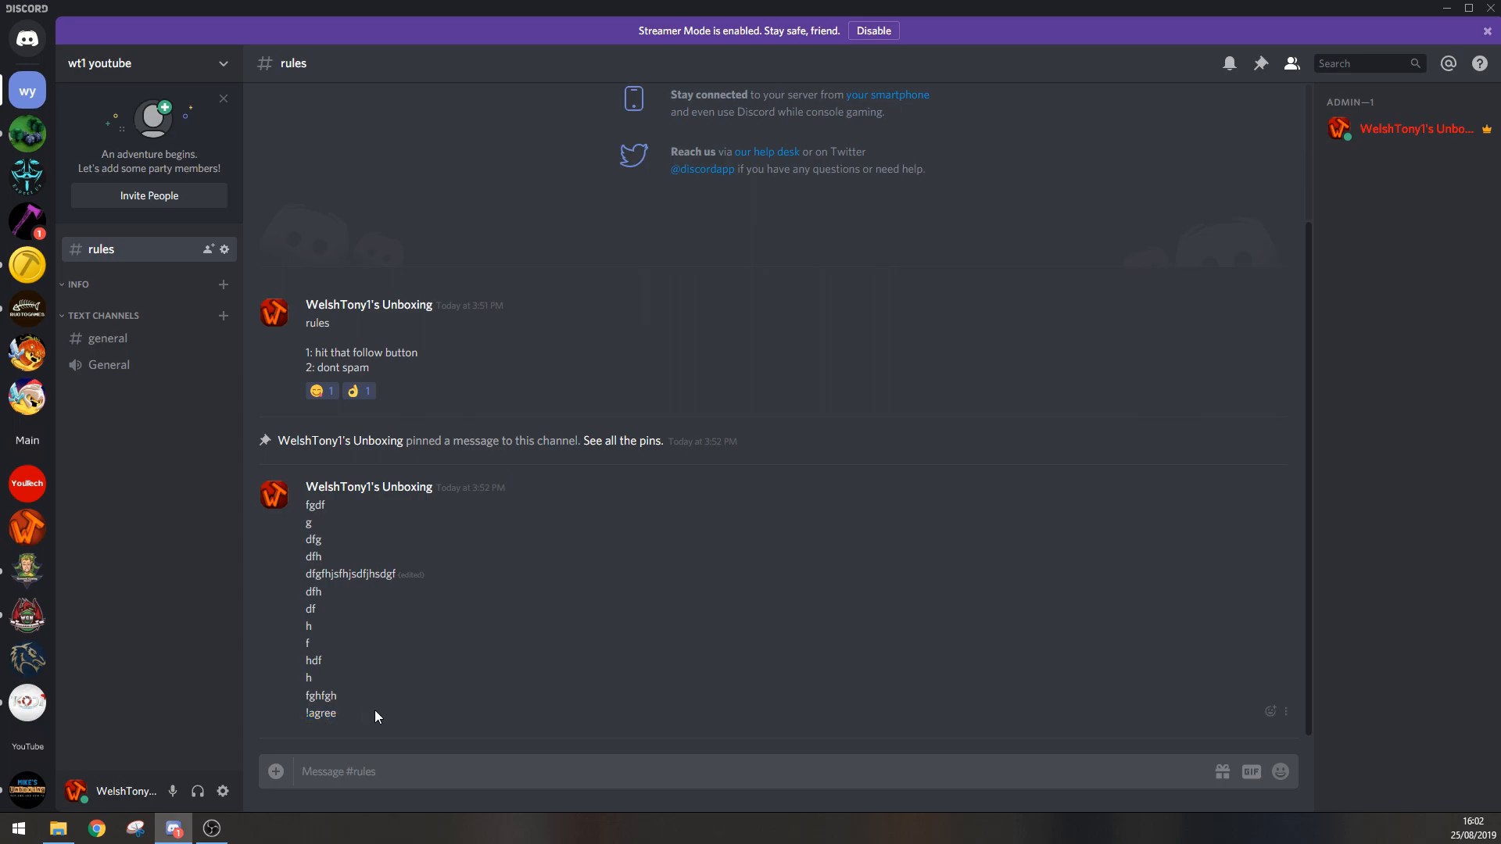